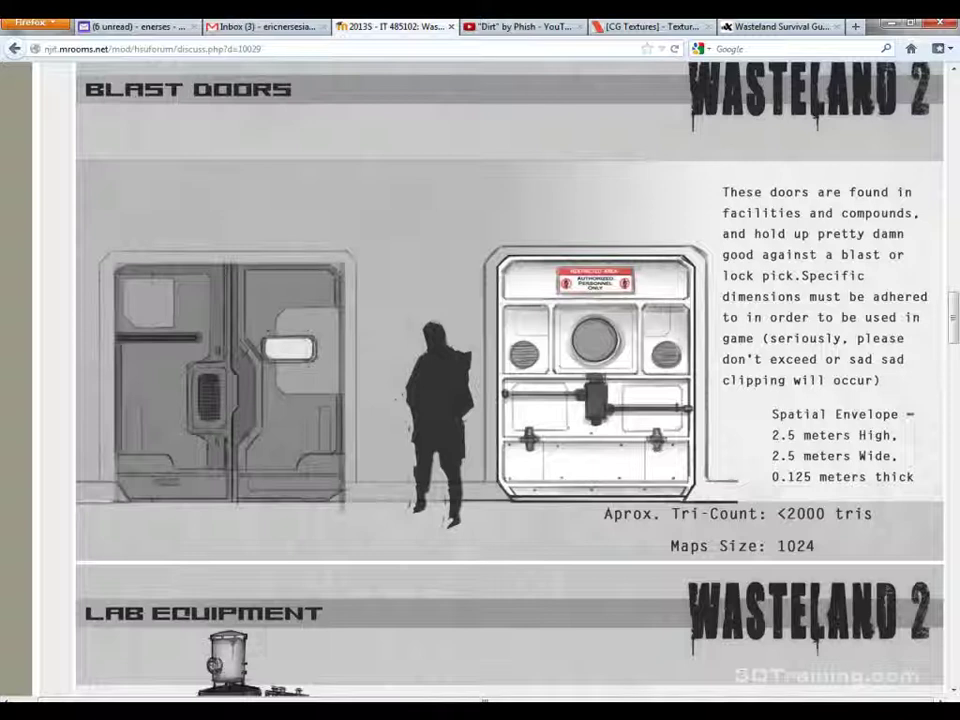
Step: Open the "computer & rocks WIP" topic in the Wasteland 2 forum and examine the posted computer model renders
scroll(500, 380, up, 2)
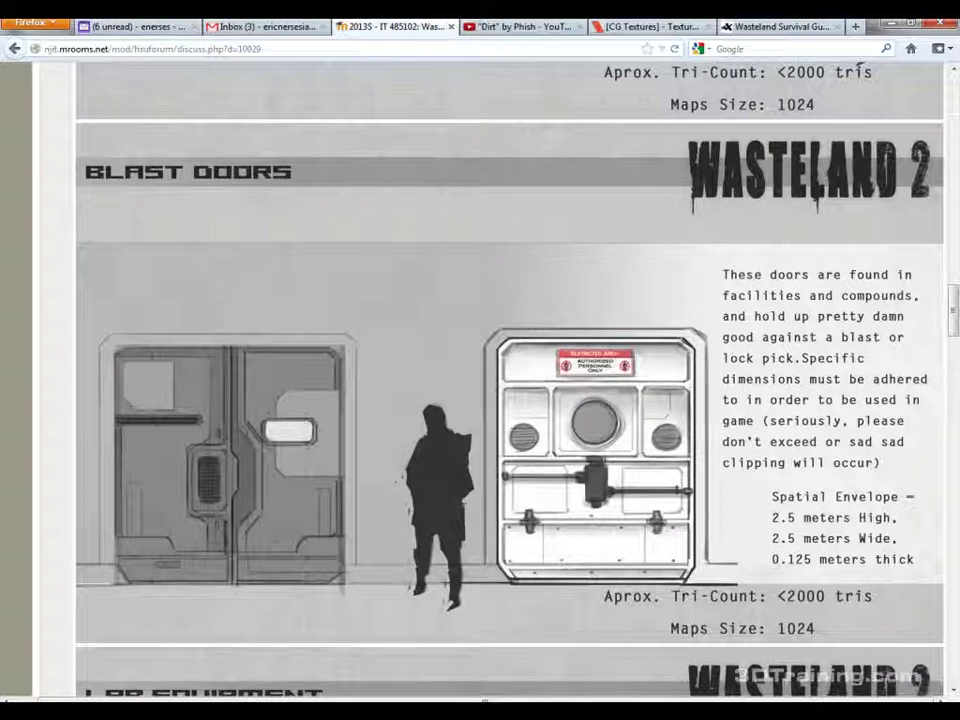
click(782, 27)
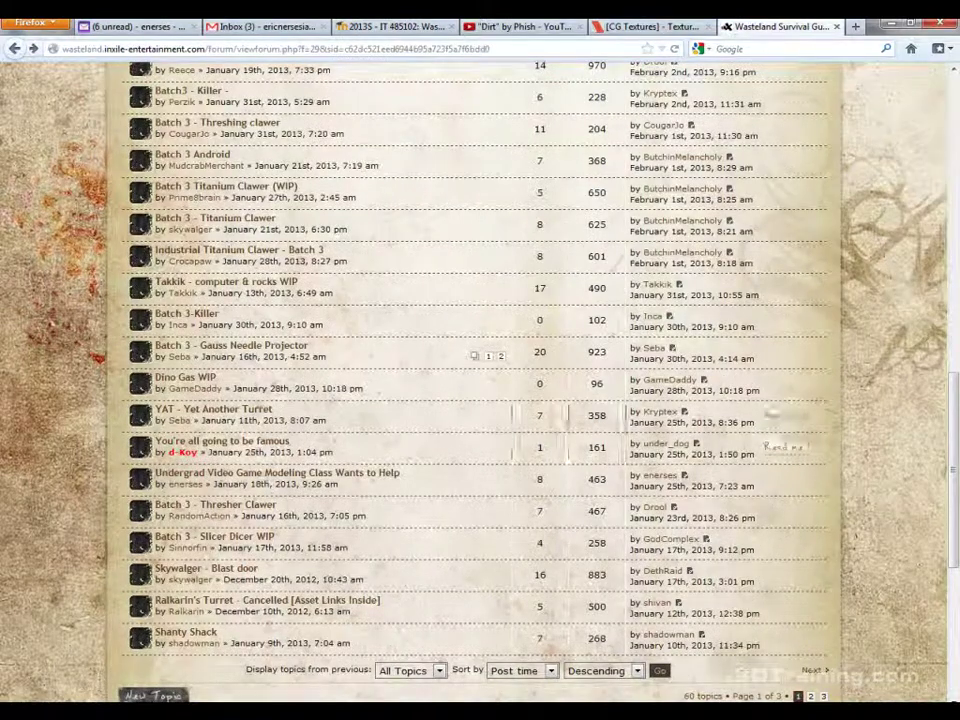
scroll(285, 370, up, 2)
click(280, 366)
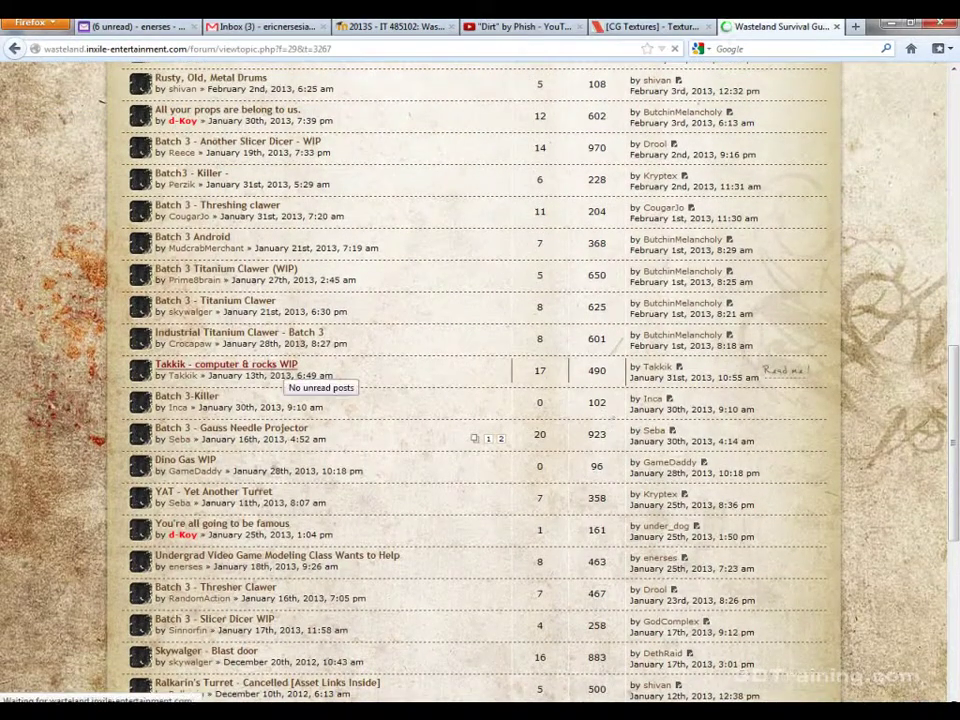
scroll(285, 375, down, 5)
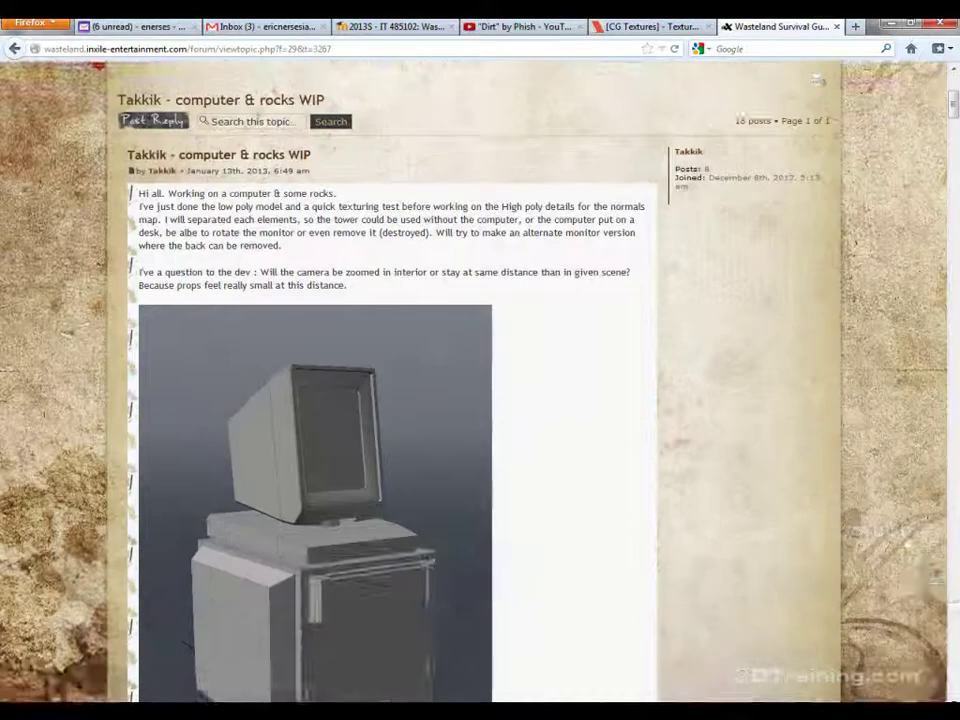
scroll(285, 375, down, 8)
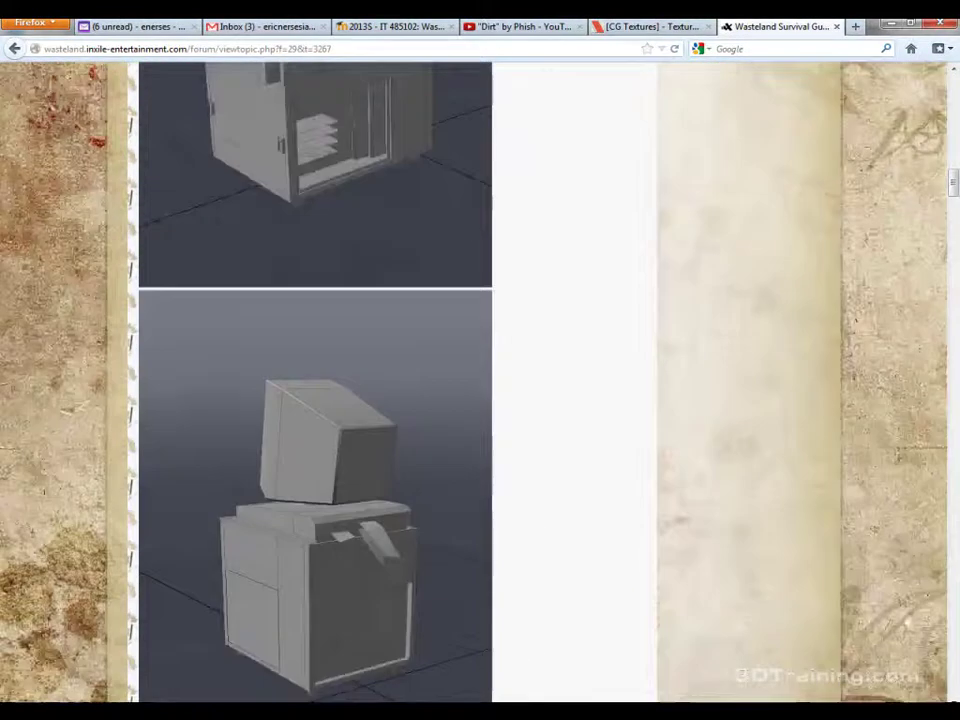
scroll(315, 380, down, 5)
scroll(315, 380, down, 7)
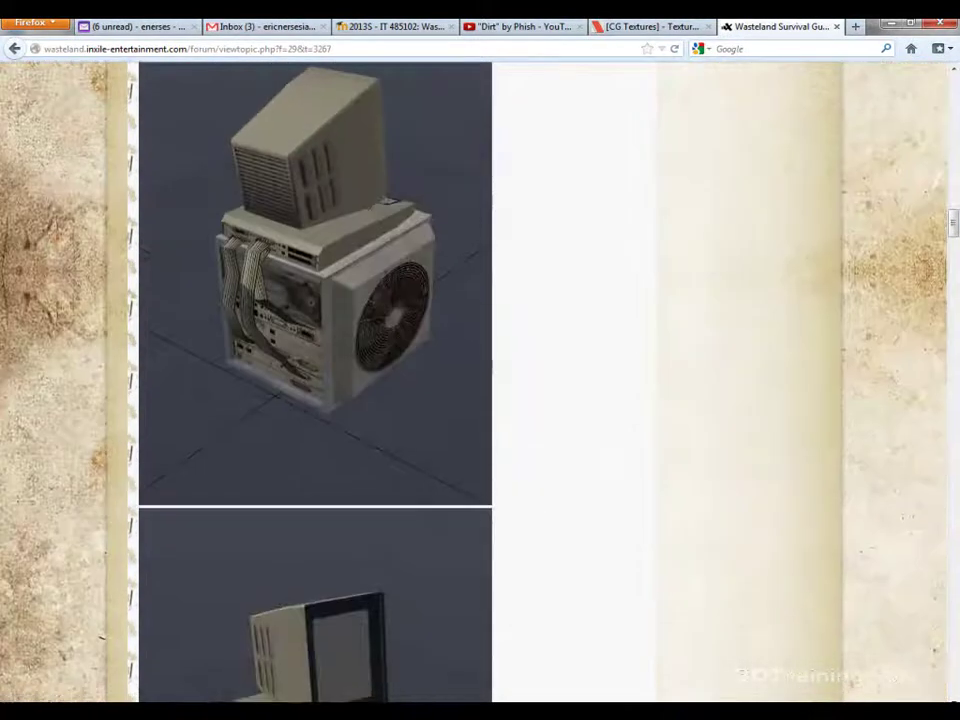
scroll(315, 380, down, 9)
Step: Bring up the blast door 001 sketch in Picture Manager over the forum page with the Blast Doors concept art
mouse_move(98, 714)
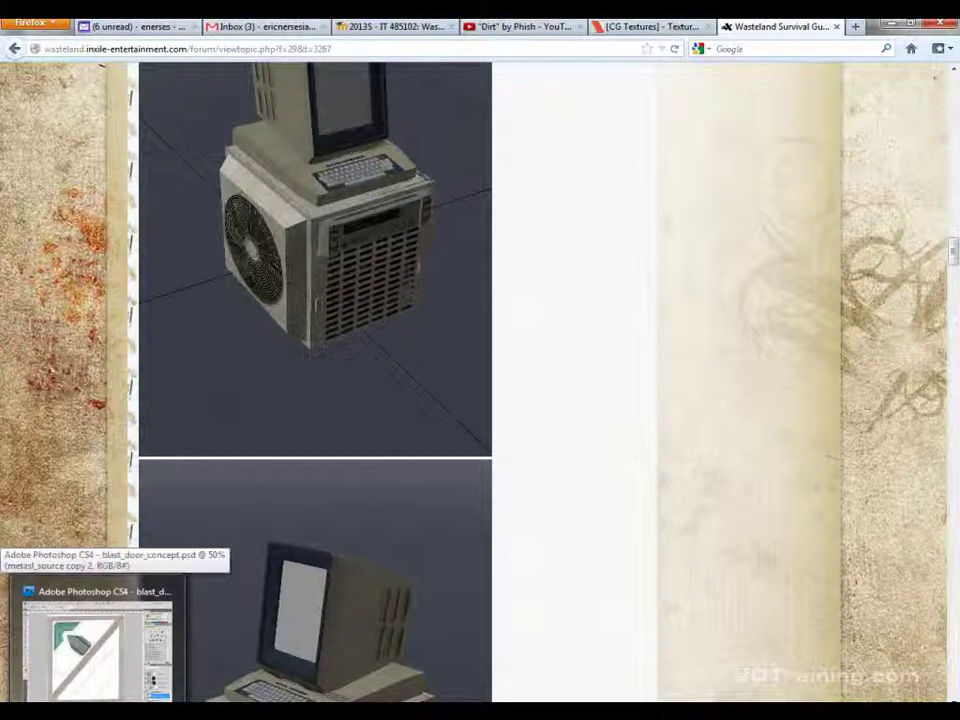
click(165, 713)
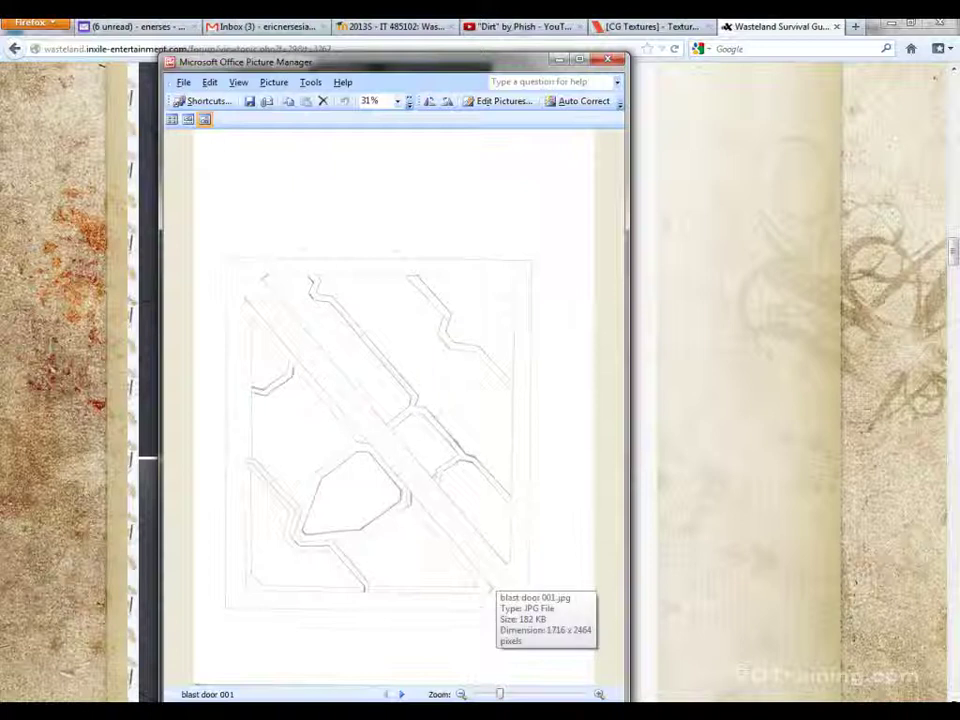
drag(300, 62, 625, 59)
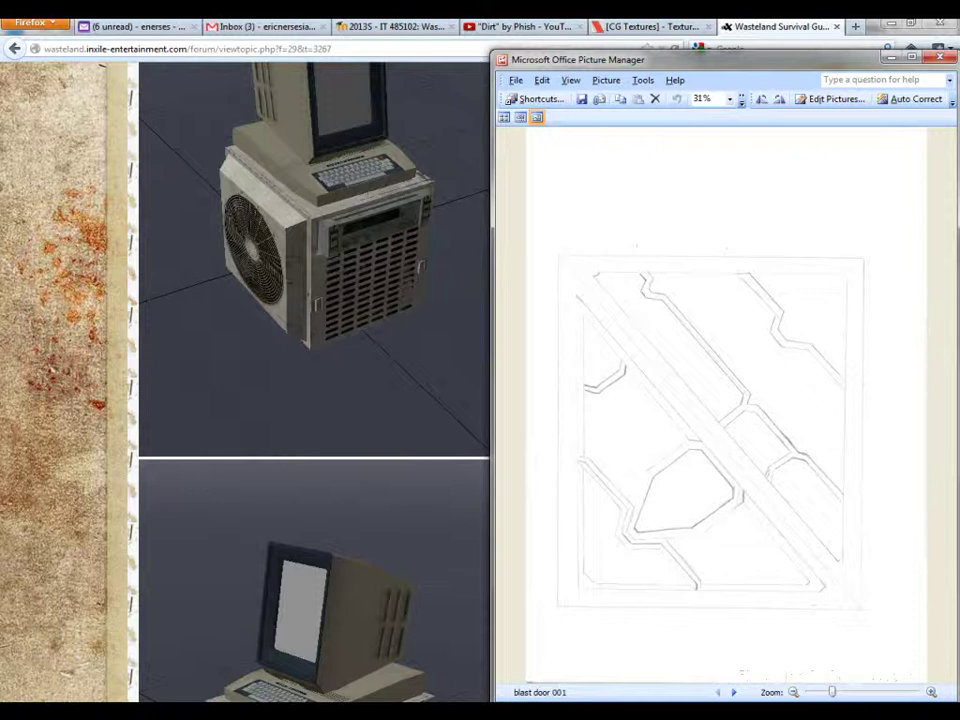
click(393, 27)
key(alt+Tab)
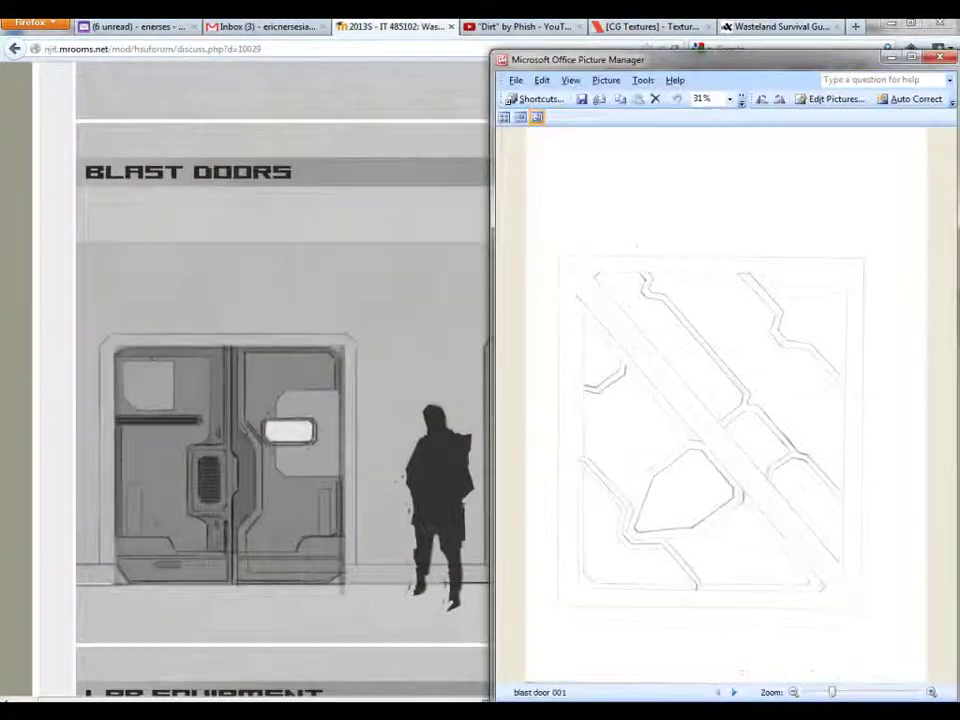
Step: Shrink the sketch window and place it between the two blast door concepts for comparison
drag(650, 60, 593, 270)
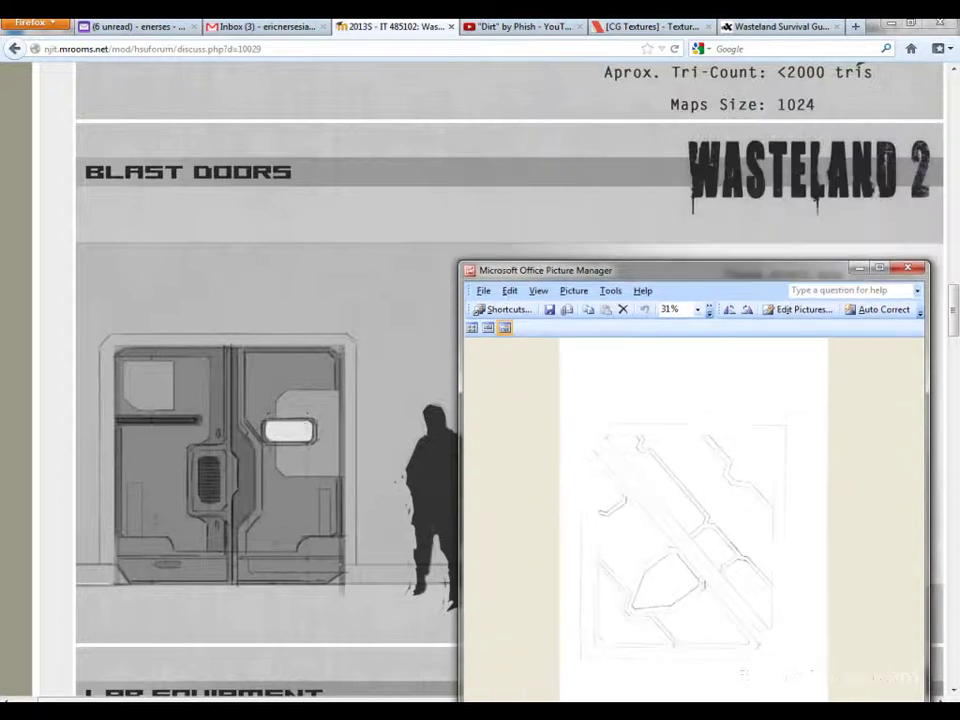
drag(460, 477, 584, 477)
drag(731, 270, 361, 59)
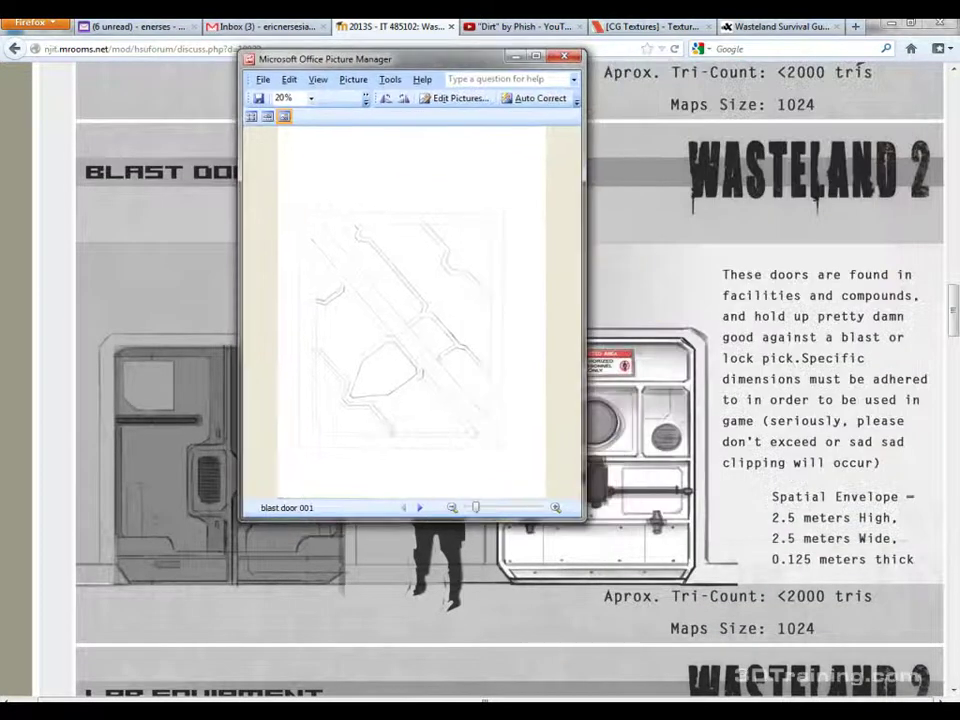
drag(420, 520, 420, 454)
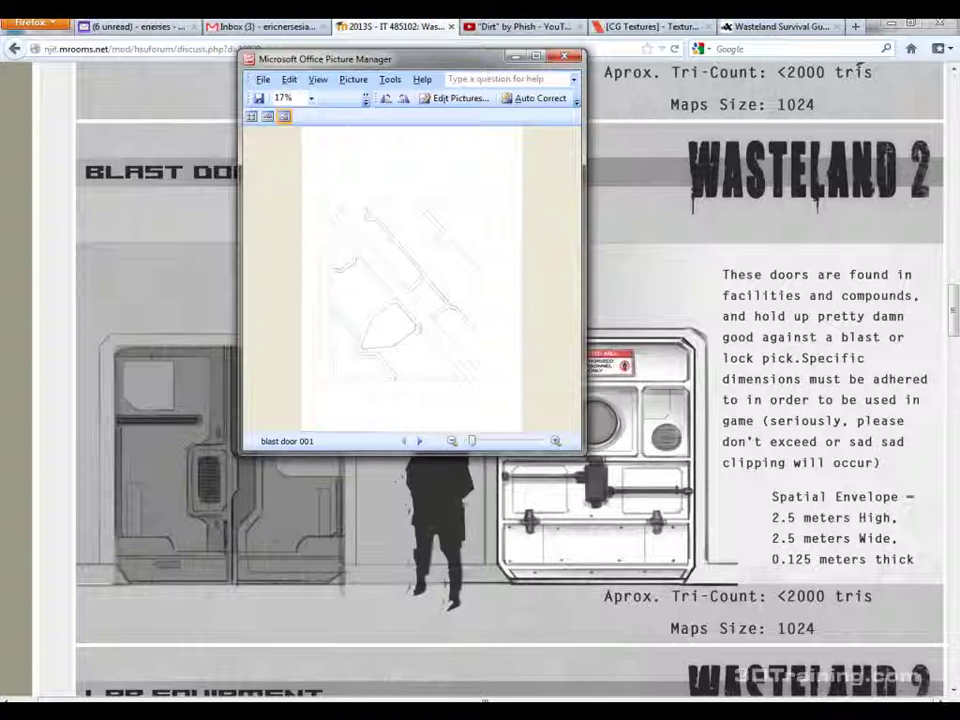
drag(585, 250, 480, 250)
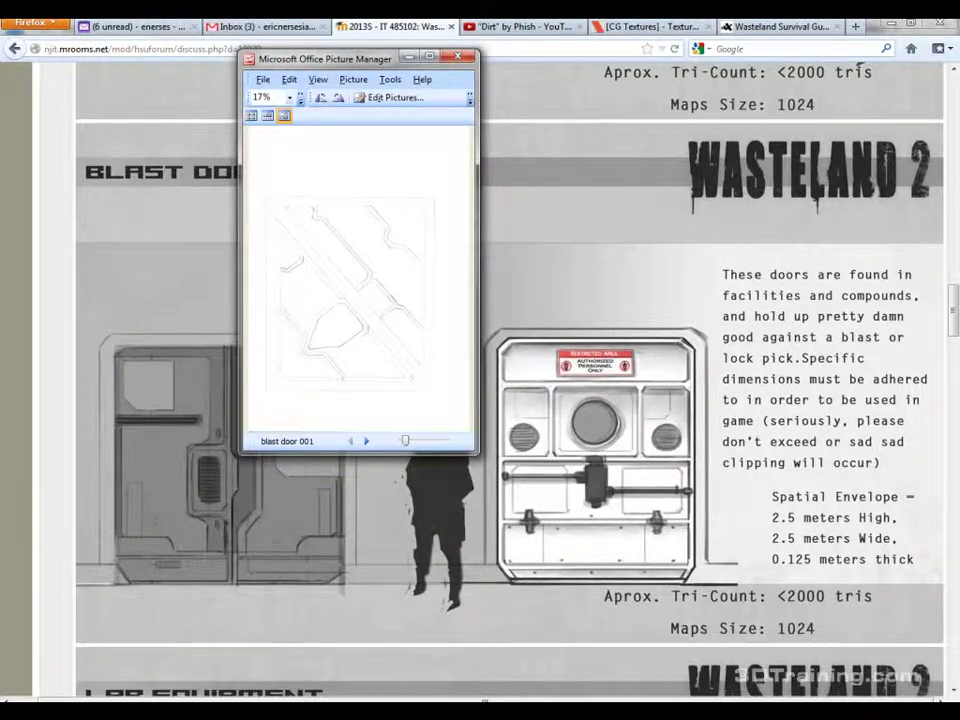
drag(335, 59, 393, 69)
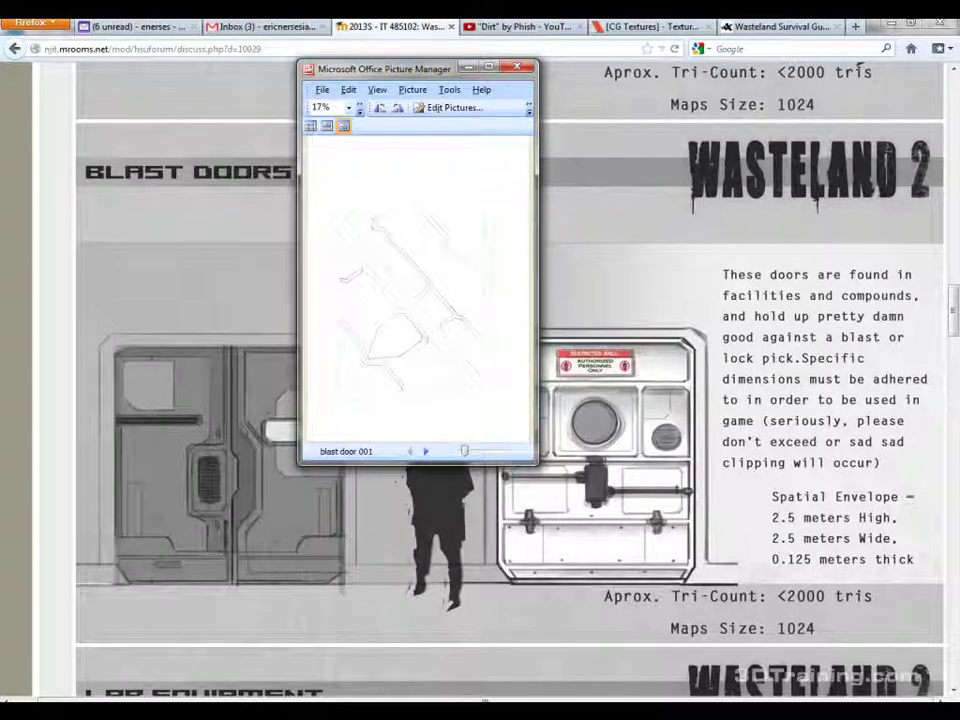
Step: Switch to Photoshop and open the scanned sketch blast door 001.jpg, minimizing the Picture Manager window
click(98, 711)
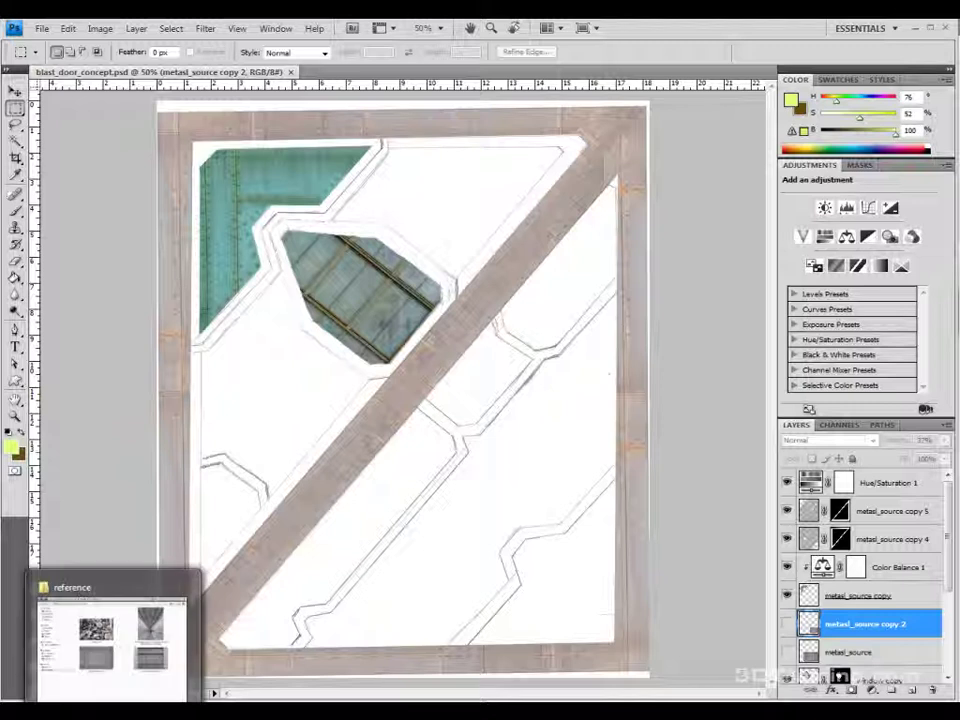
click(42, 28)
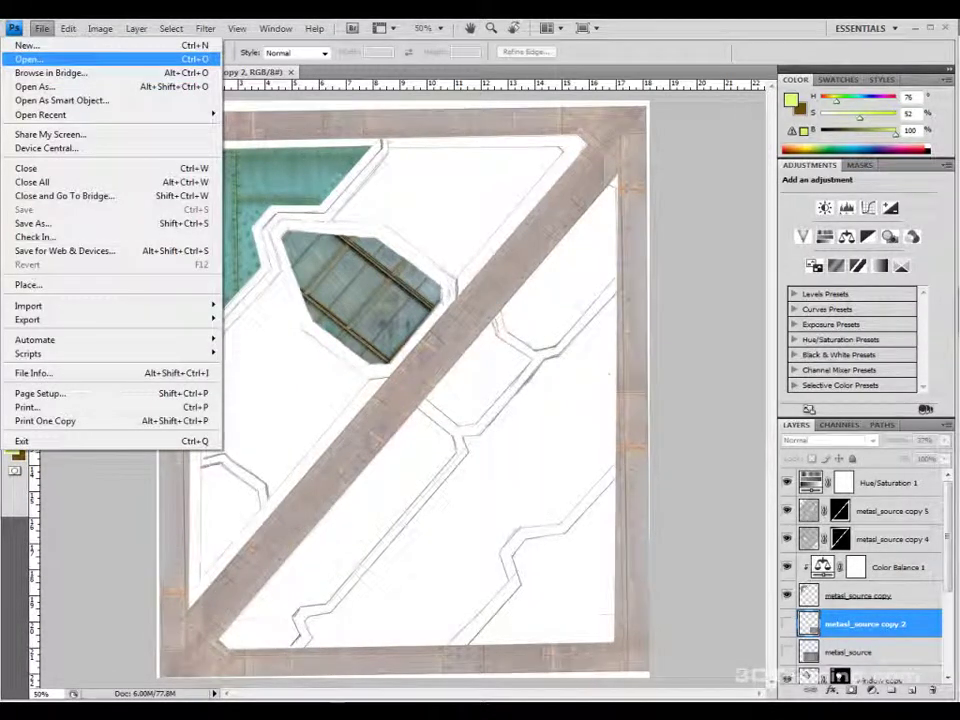
click(30, 59)
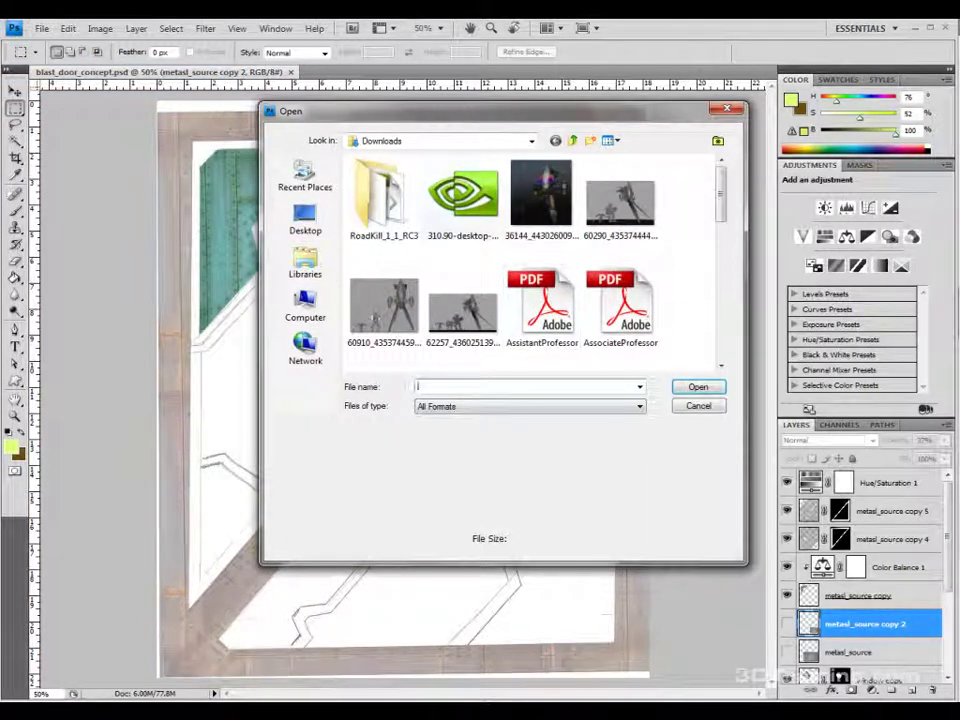
click(420, 140)
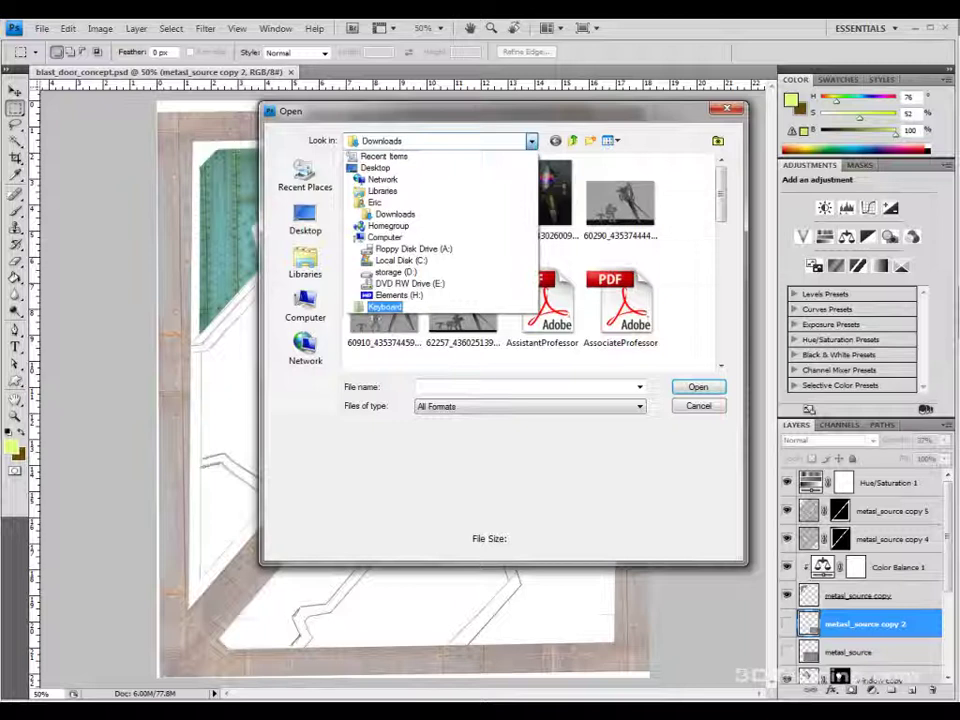
key(alt+Tab)
key(alt+Tab)
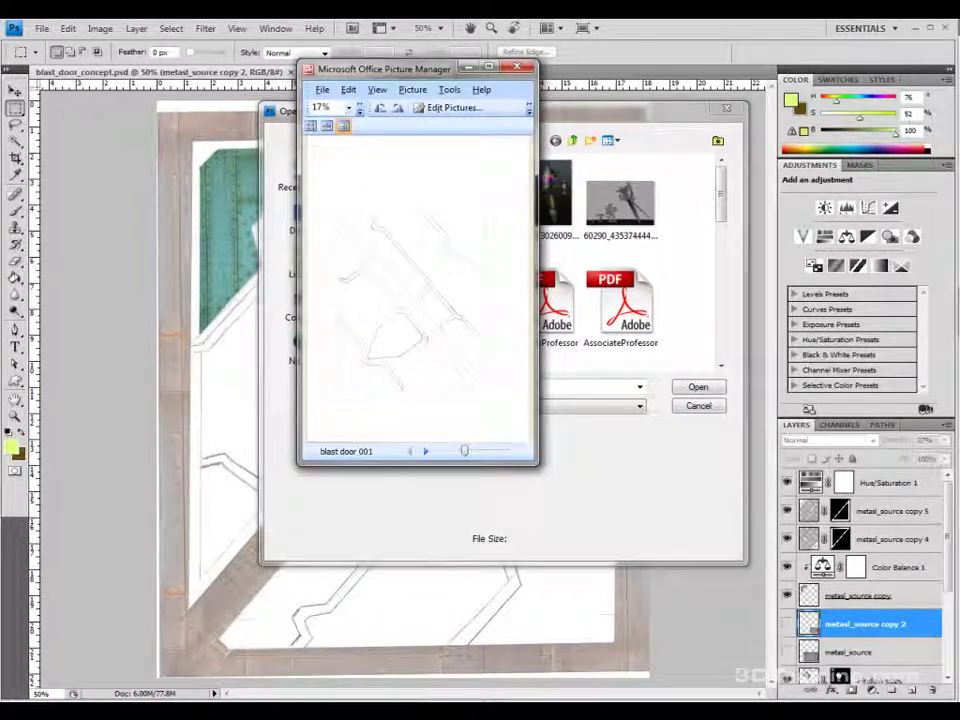
drag(538, 465, 853, 569)
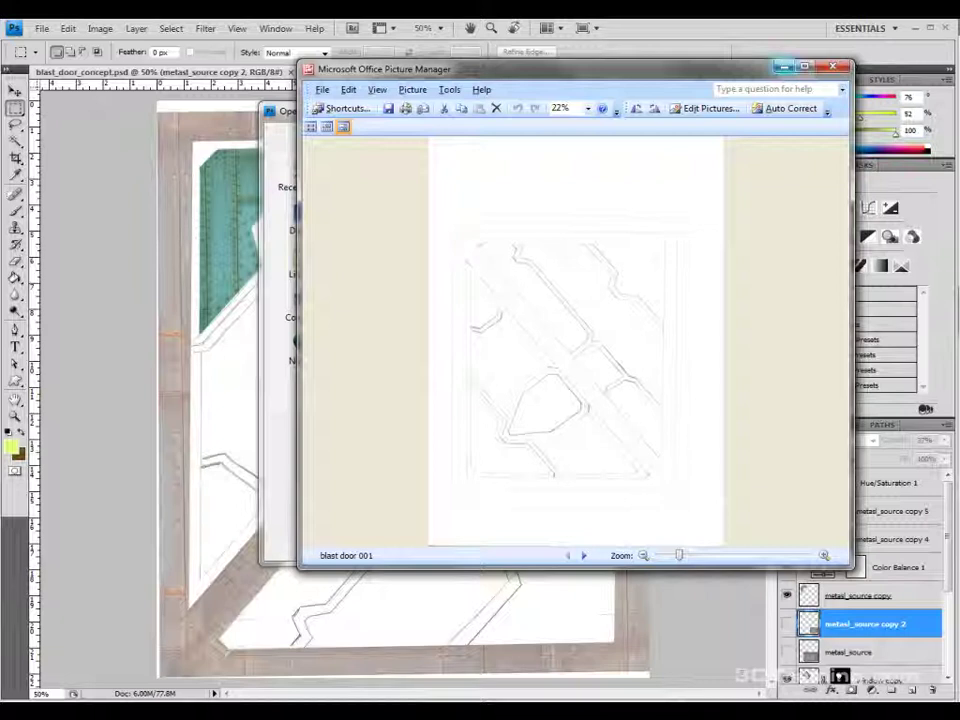
click(784, 66)
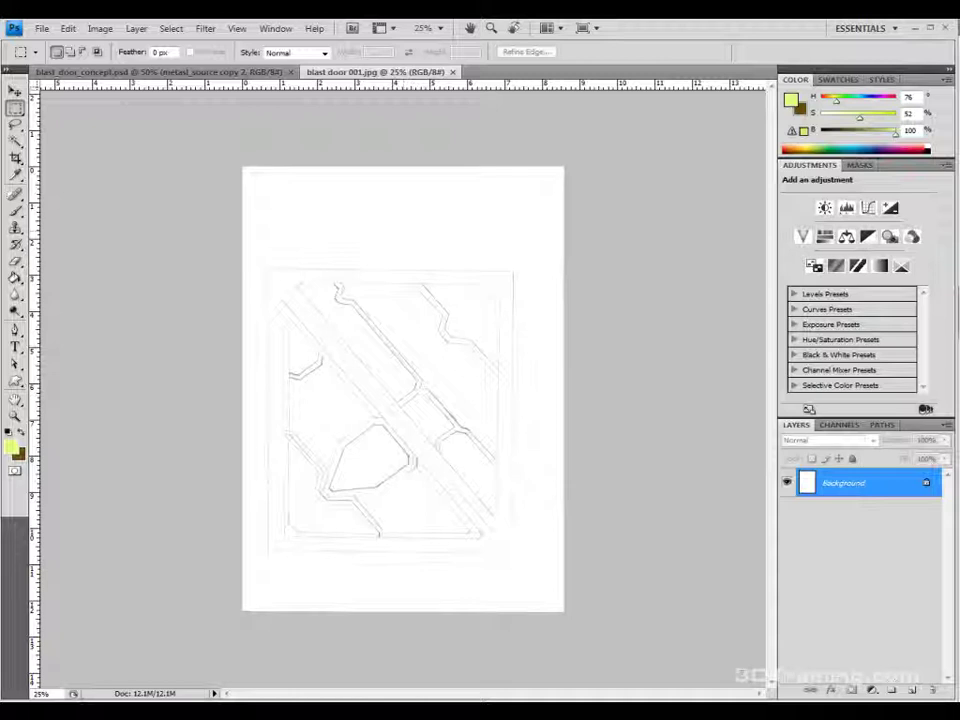
key(ctrl+plus)
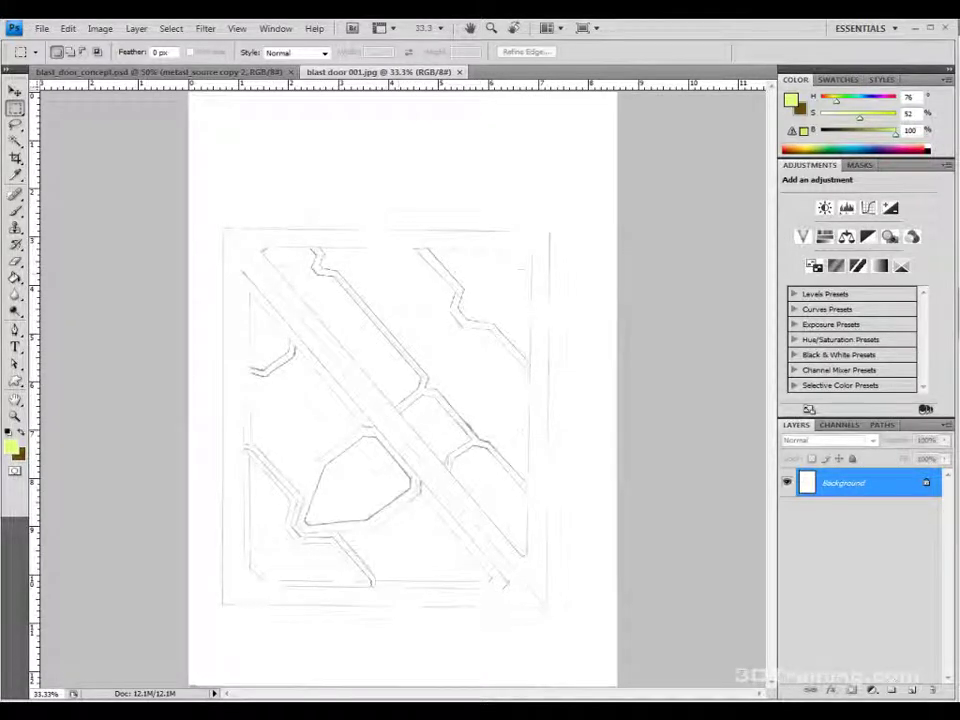
key(ctrl+minus)
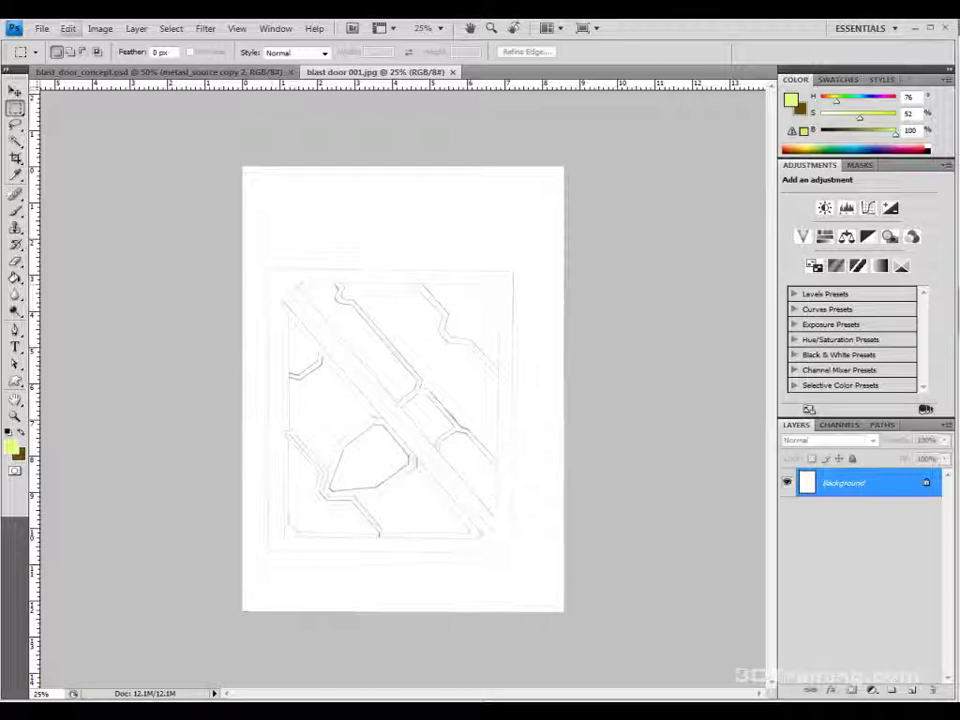
click(67, 28)
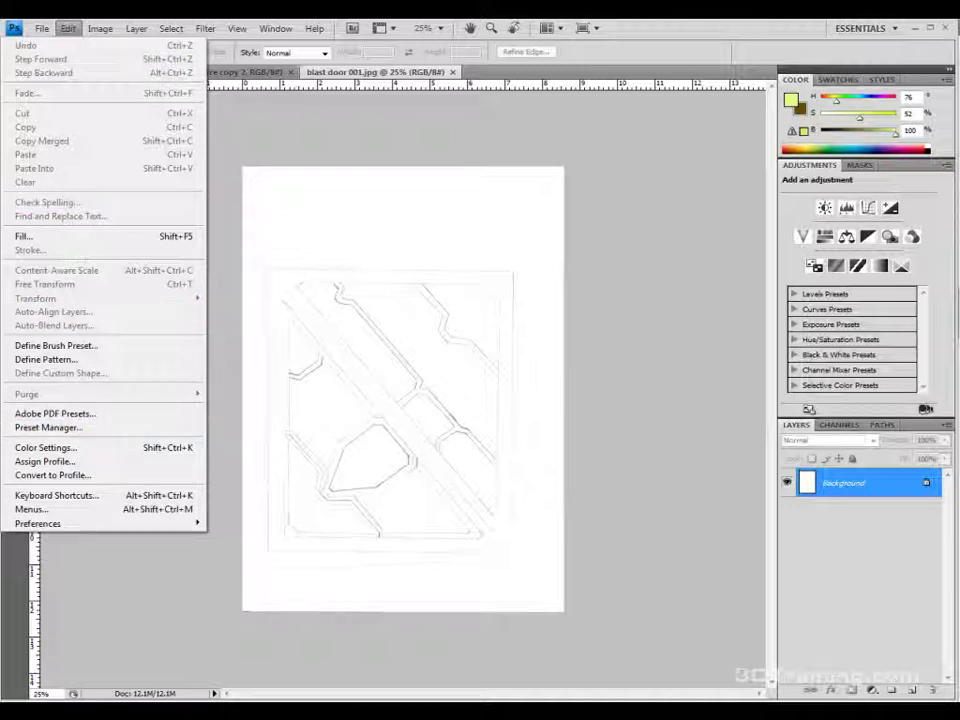
key(Escape)
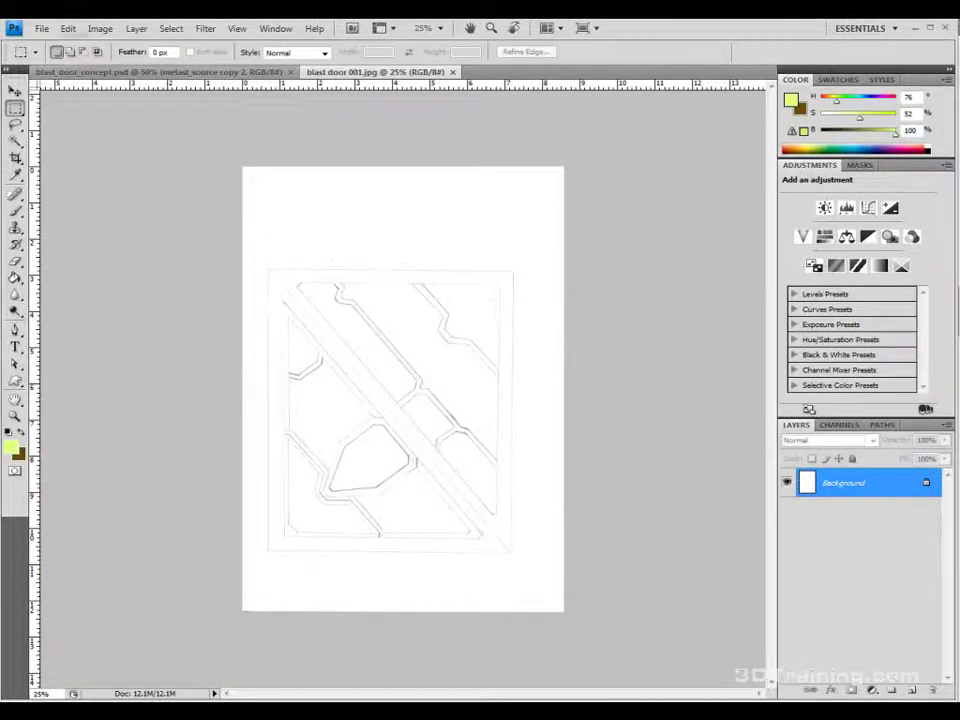
click(68, 29)
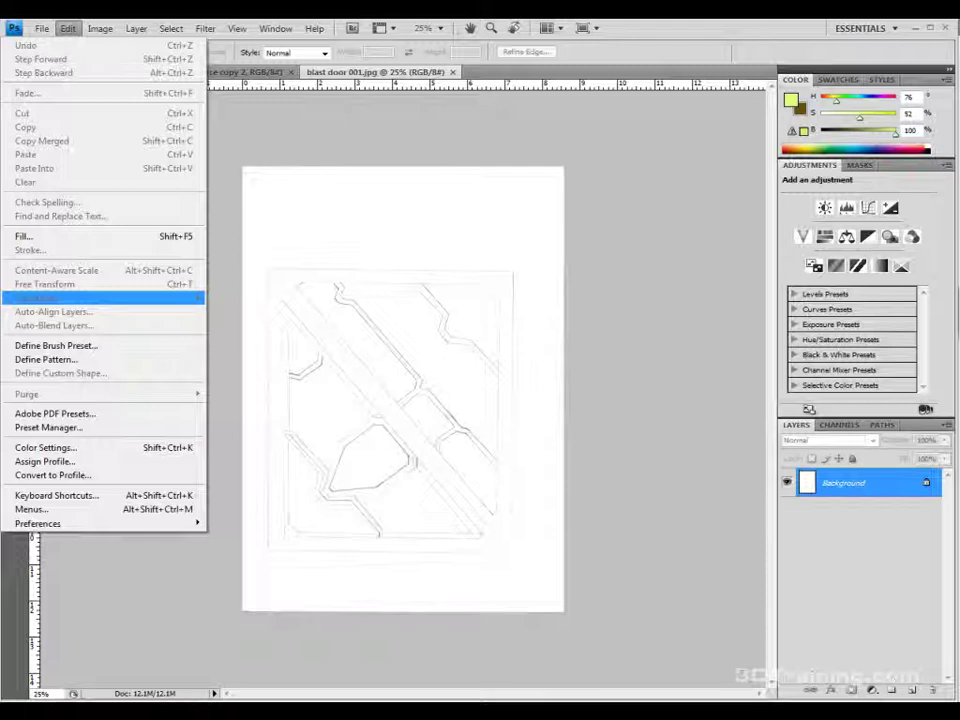
key(Down)
key(Up)
key(Escape)
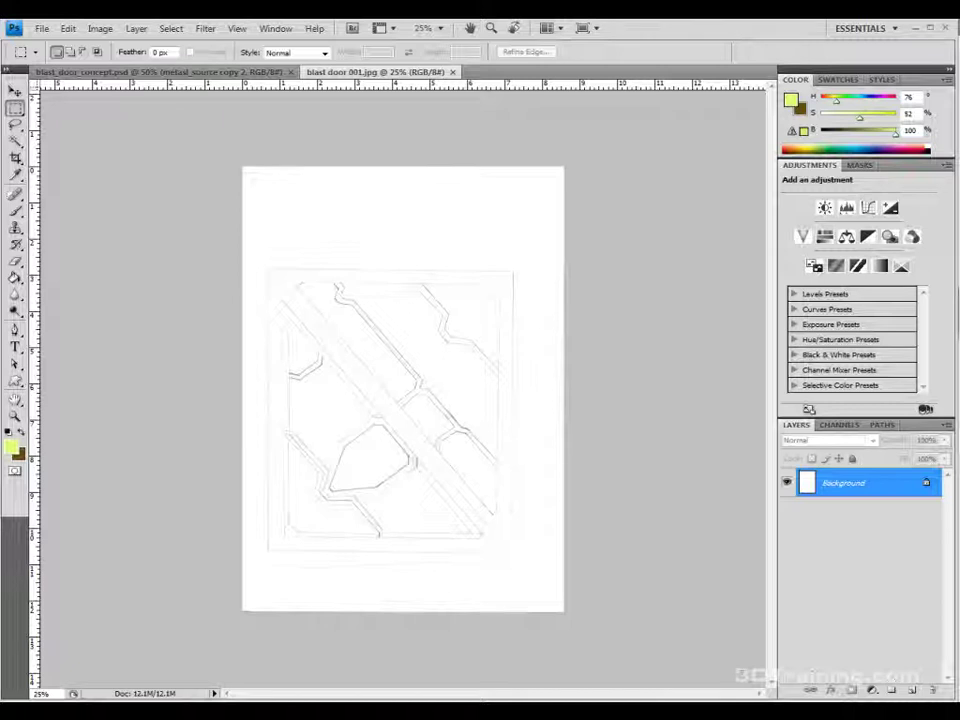
Step: Convert the sketch's Background into a regular layer with the default settings and flip it vertically
right_click(793, 483)
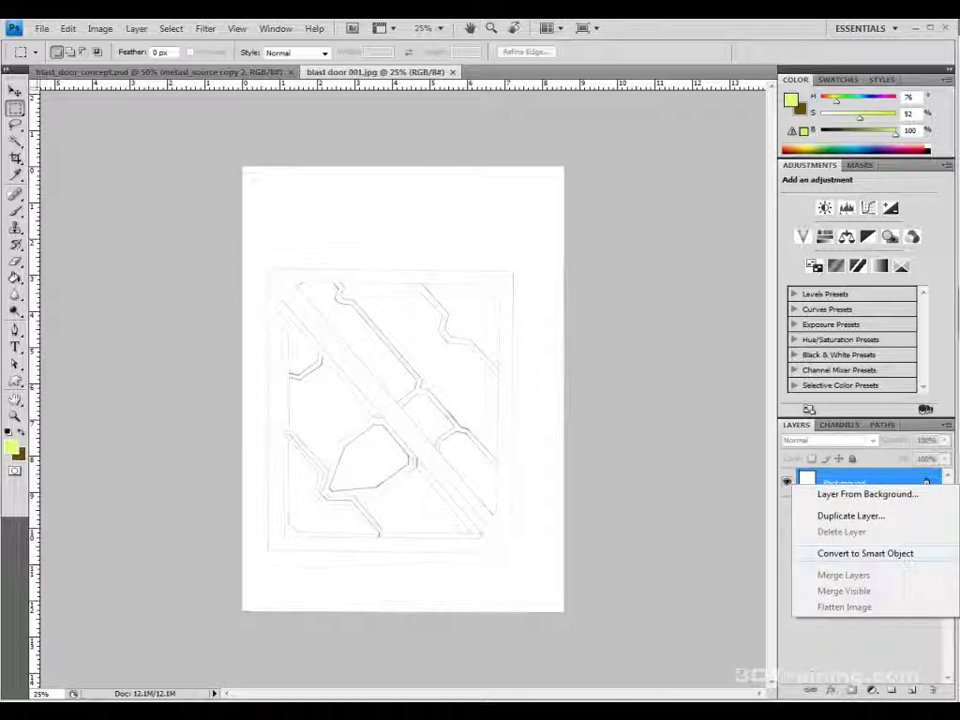
click(866, 494)
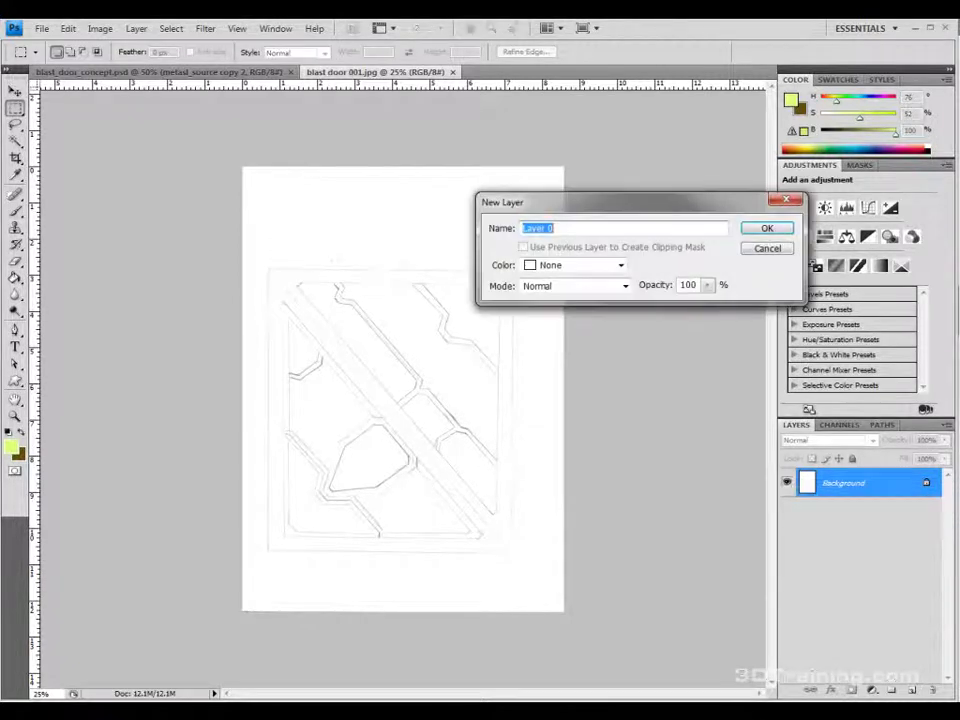
key(Return)
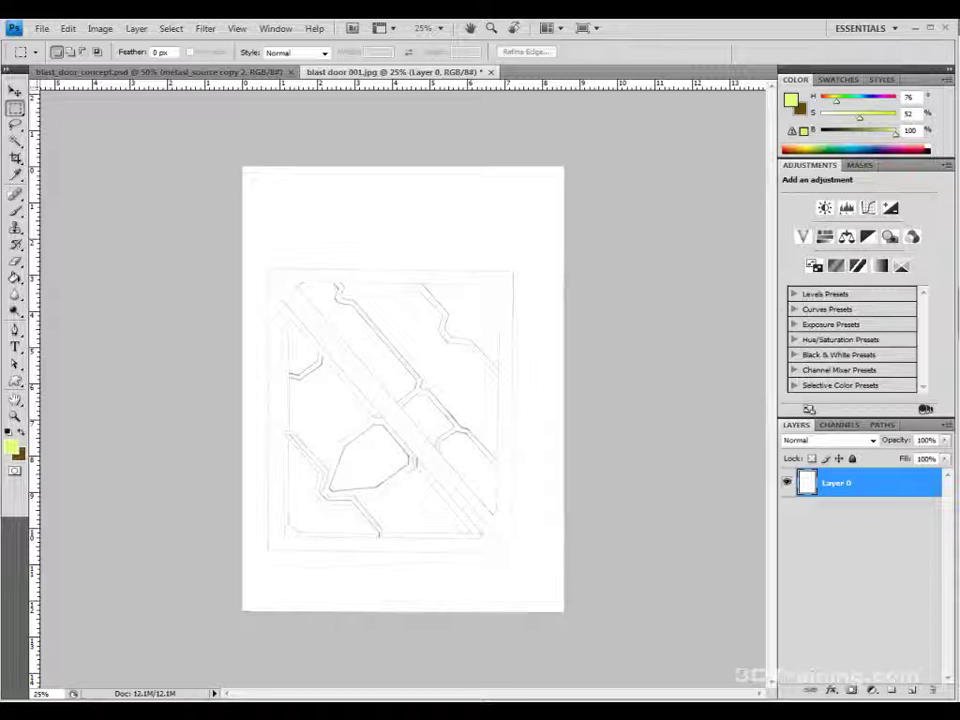
click(67, 28)
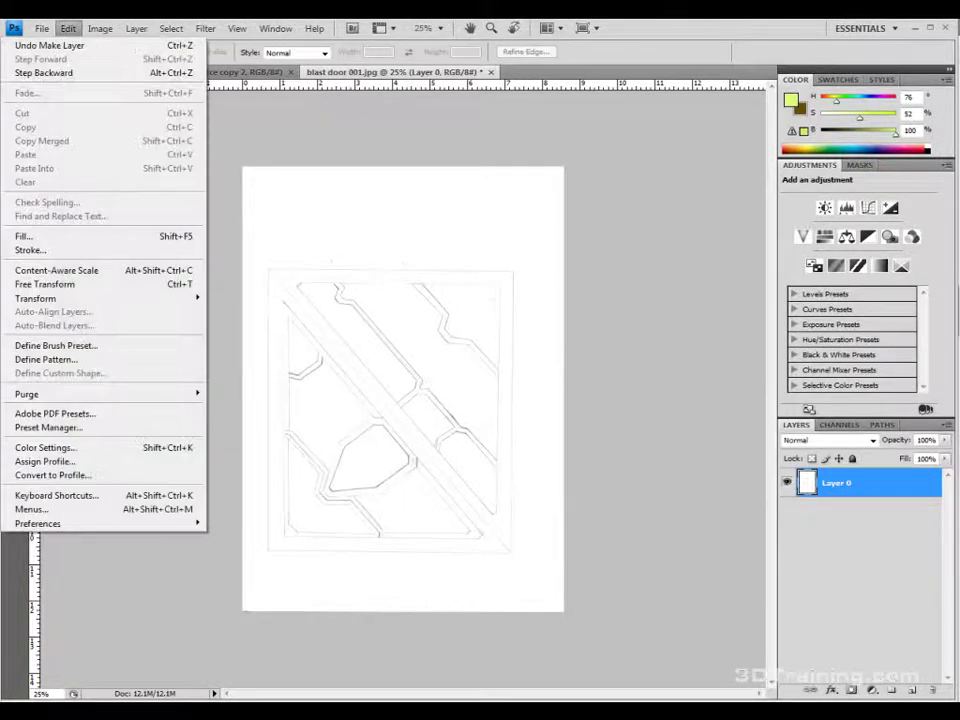
mouse_move(40, 298)
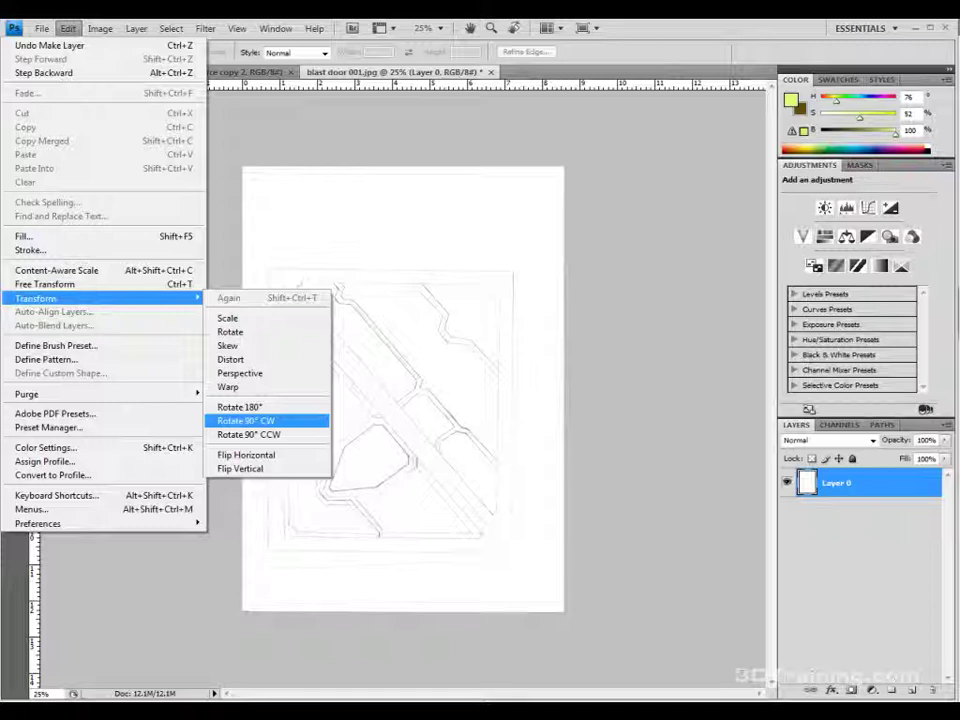
click(240, 468)
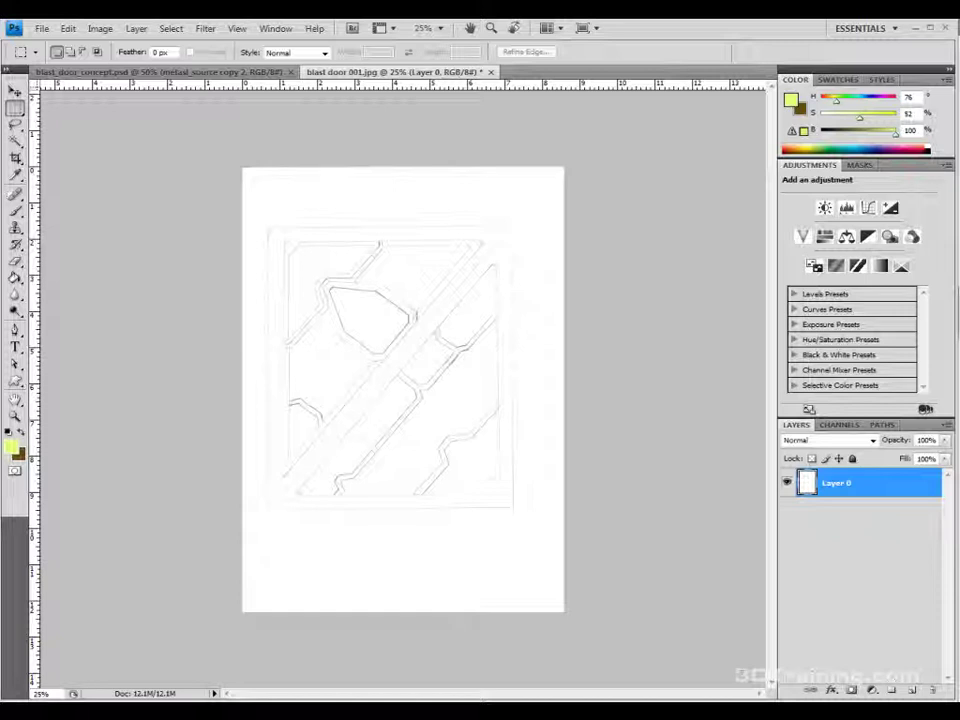
key(l)
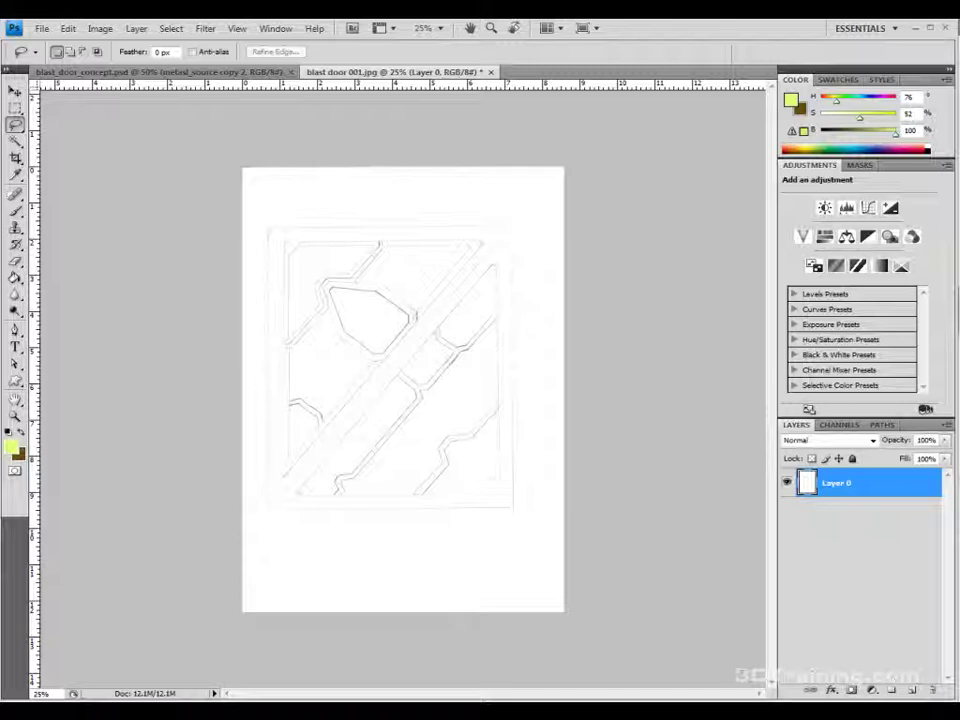
click(830, 440)
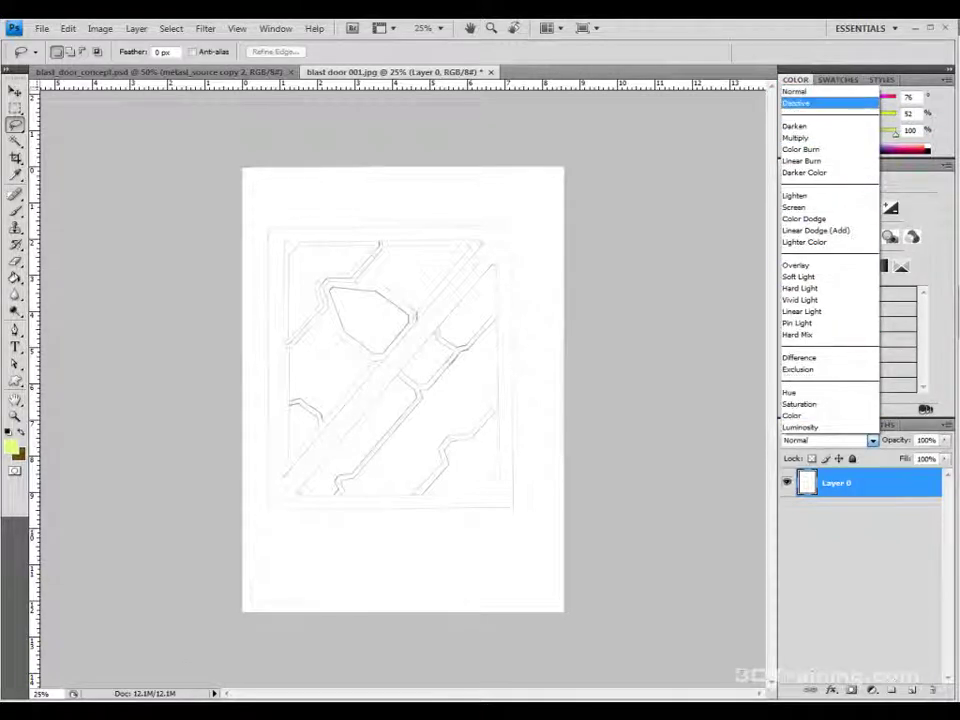
click(800, 91)
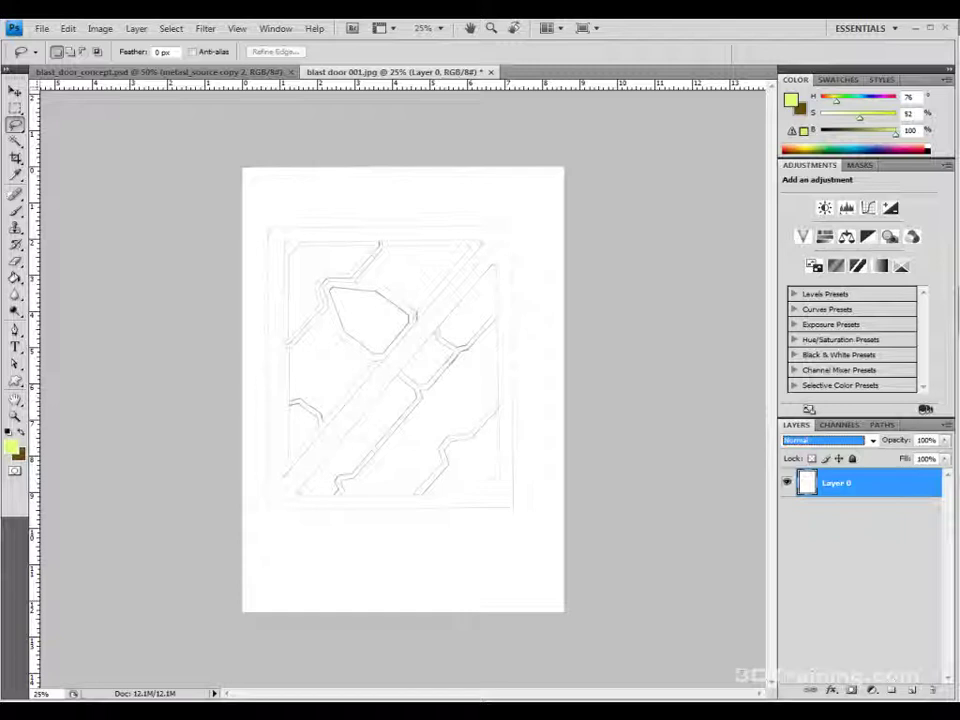
key(m)
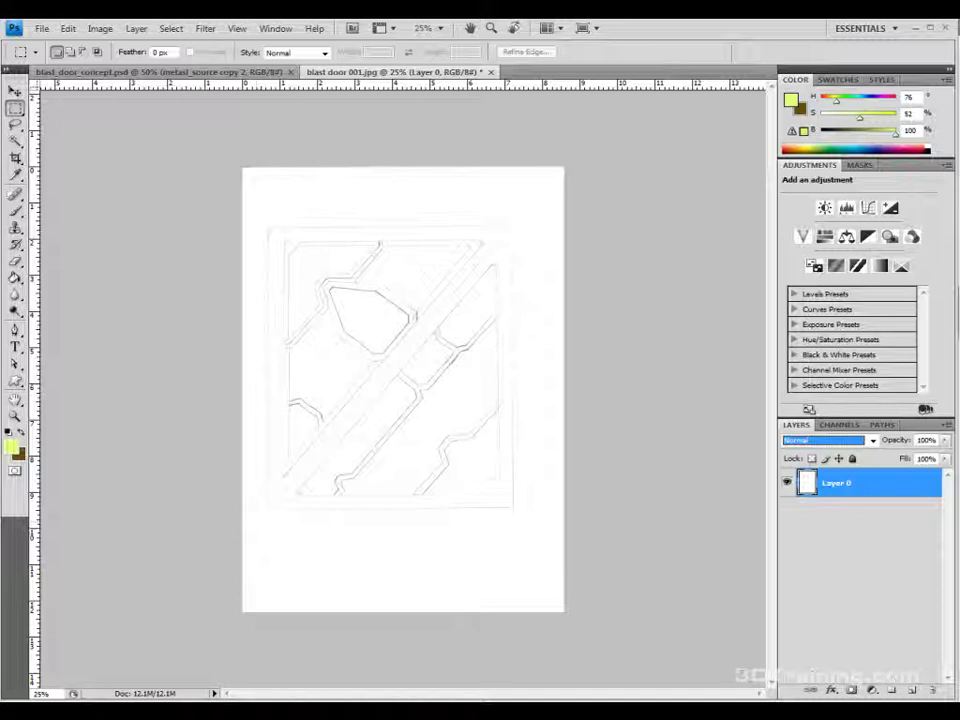
drag(256, 213, 524, 522)
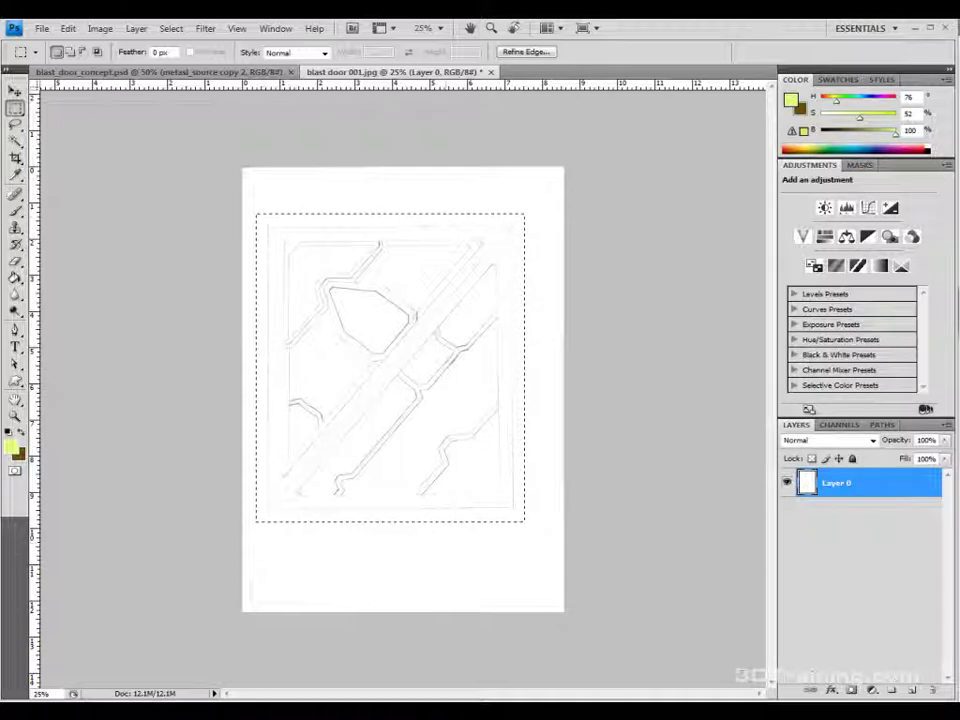
key(ctrl+d)
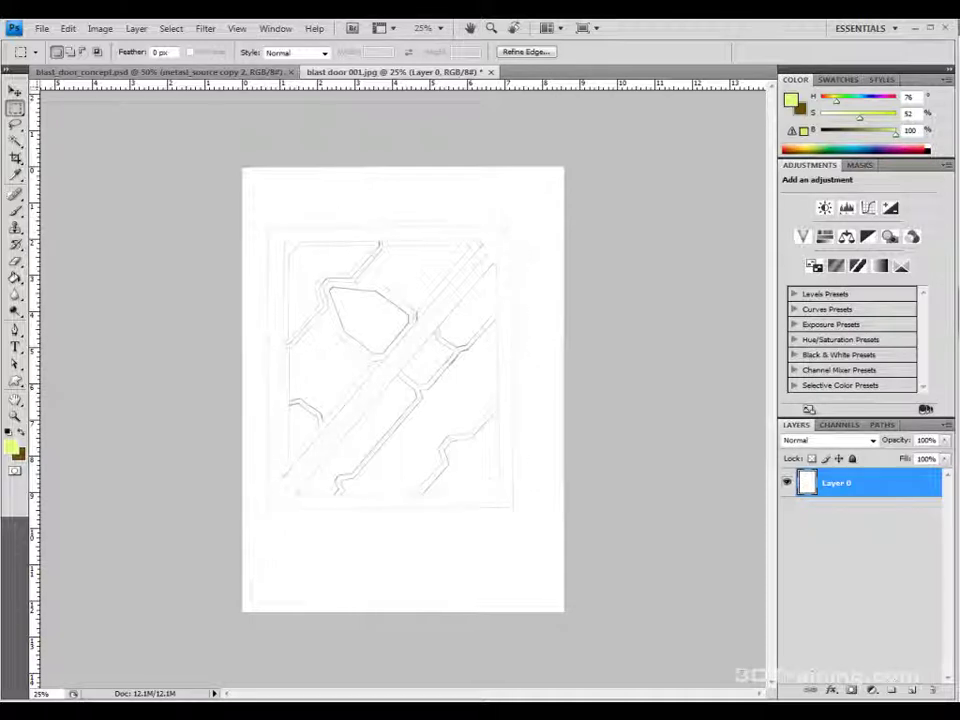
Step: Crop the sketch closely around the outer frame of the blast door, leaving a narrow white margin
key(c)
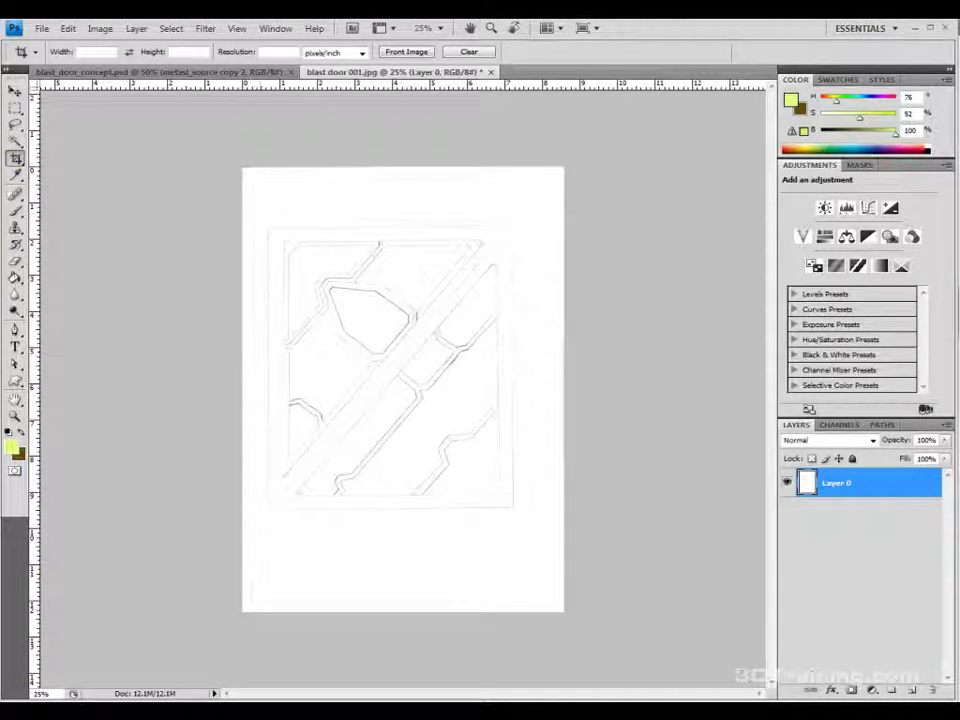
mouse_move(260, 222)
mouse_down()
mouse_move(514, 508)
mouse_move(520, 527)
mouse_move(519, 512)
mouse_up()
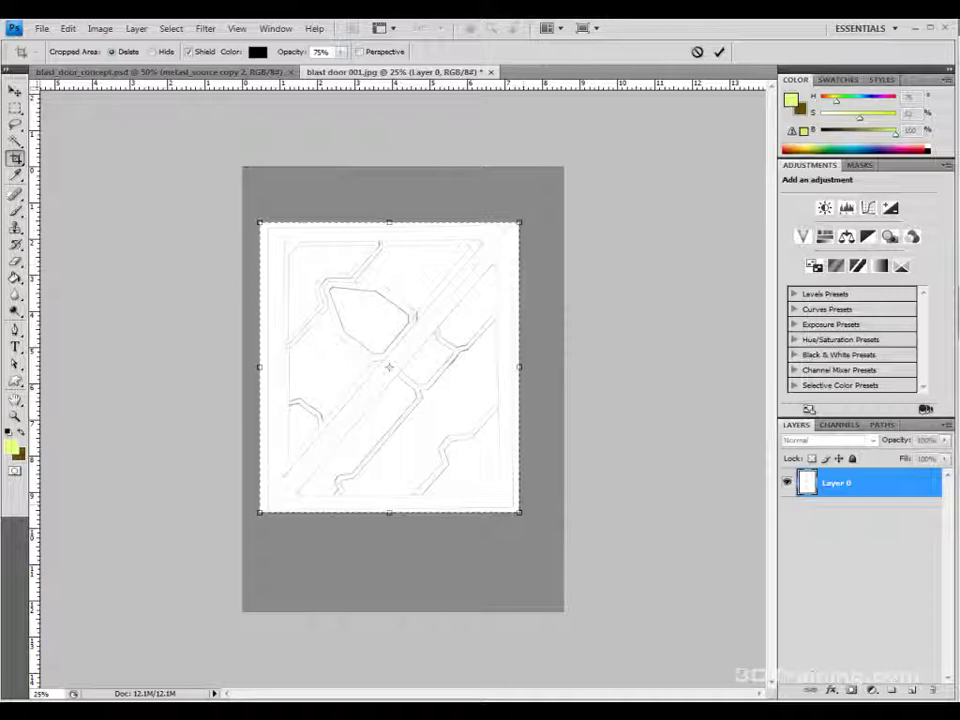
key(Return)
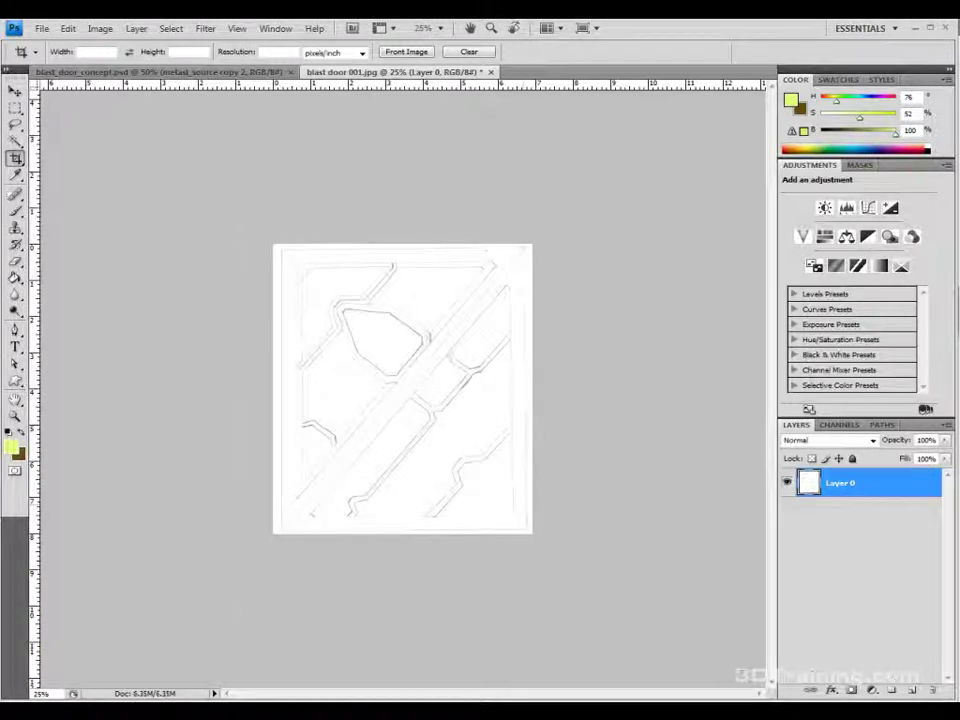
key(ctrl+plus)
key(ctrl+plus)
key(ctrl+minus)
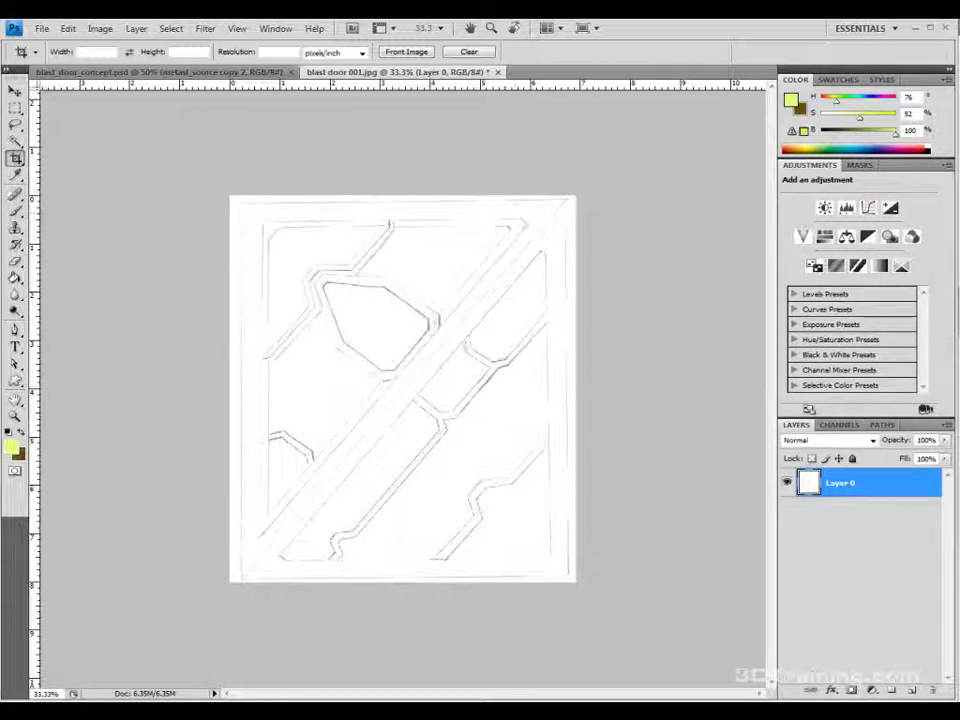
Step: Check the view options to see whether the rulers needed for placing guides are switched on
key(v)
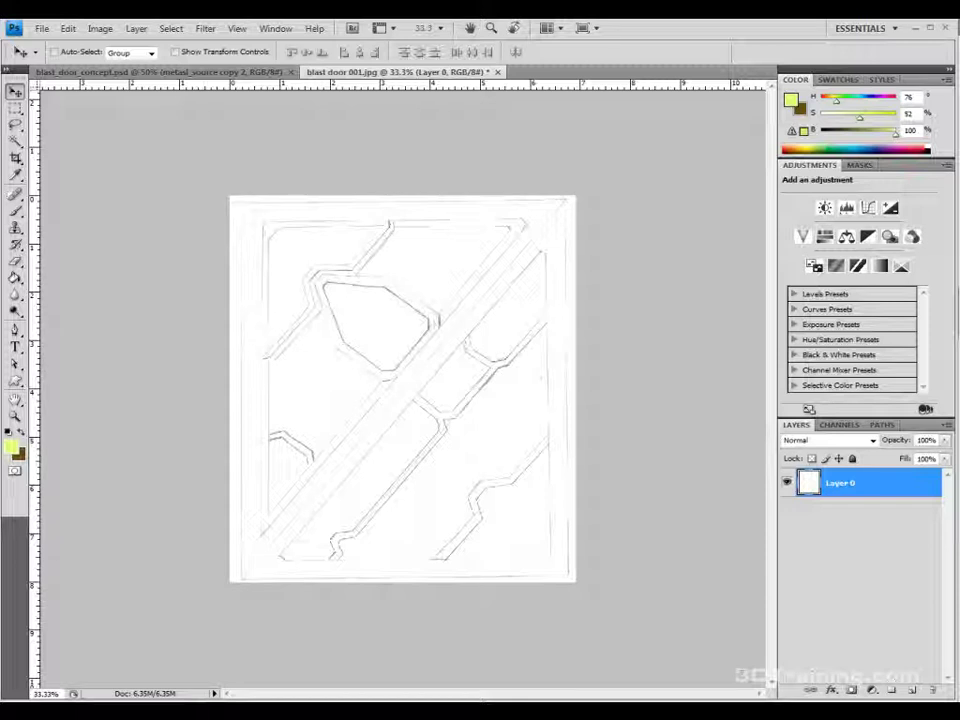
click(275, 29)
mouse_move(237, 29)
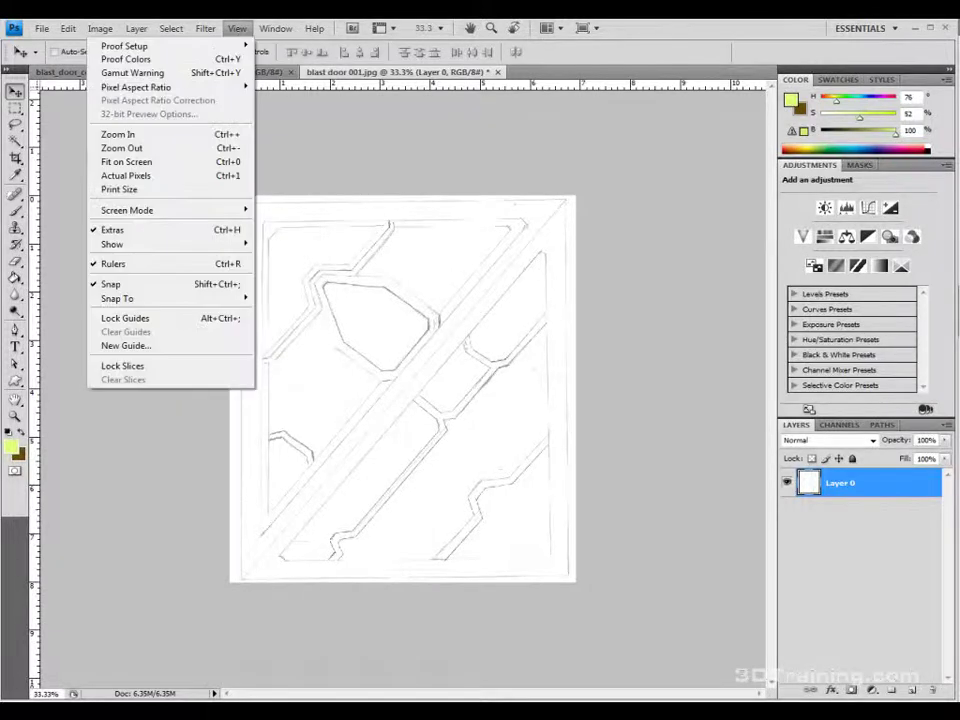
key(Down)
key(Down)
key(Down)
key(Down)
key(Down)
key(Down)
key(Down)
key(Down)
key(Down)
key(Down)
key(Down)
key(Down)
key(Down)
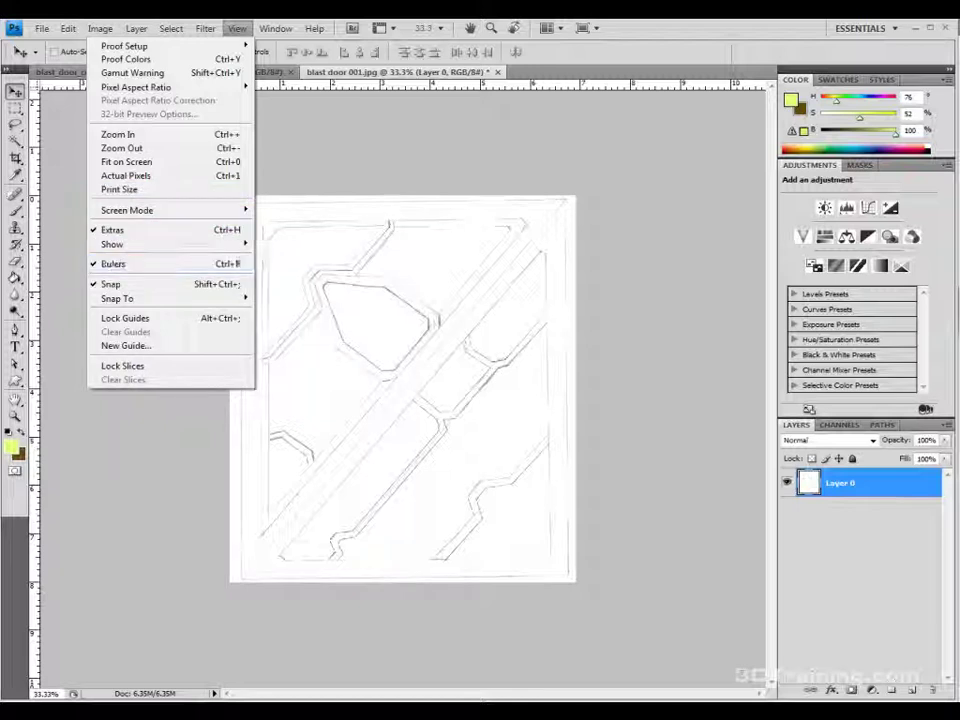
key(Up)
key(Right)
key(Left)
key(Down)
key(Up)
key(Escape)
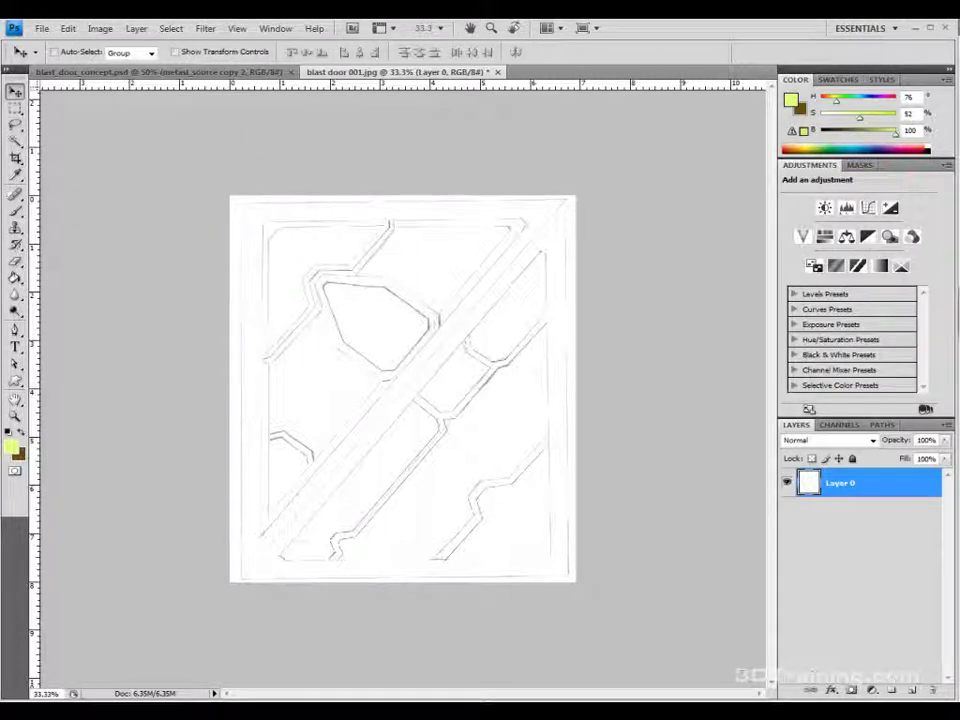
Step: Place two horizontal and two vertical guides along the four sides of the door's outer frame, with snapping turned off
drag(480, 85, 480, 203)
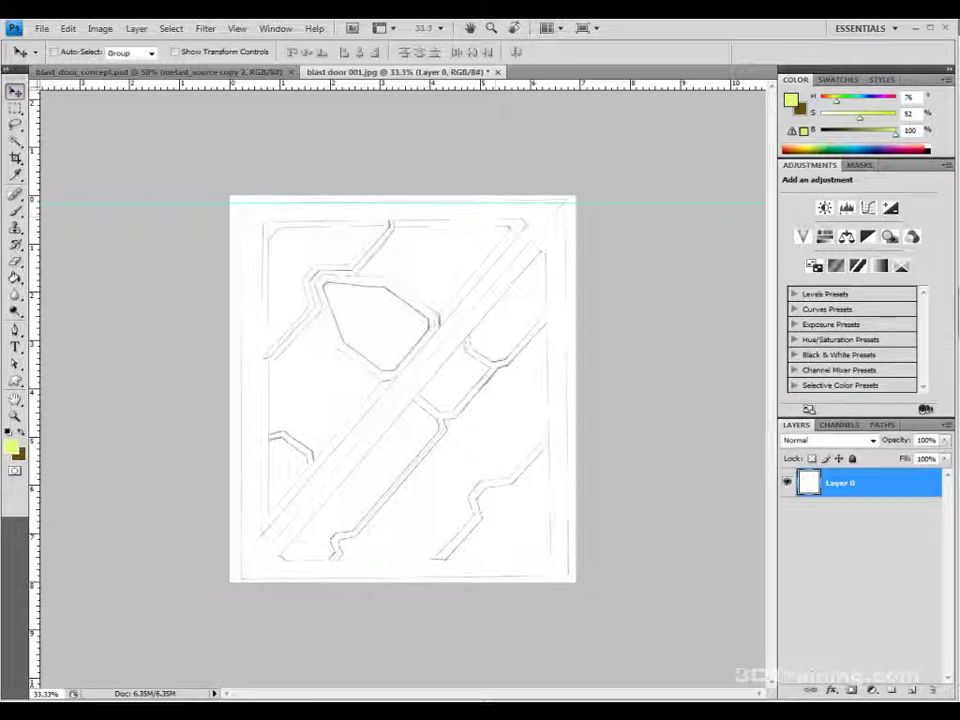
mouse_move(35, 400)
mouse_down()
mouse_move(242, 400)
mouse_move(241, 390)
mouse_up()
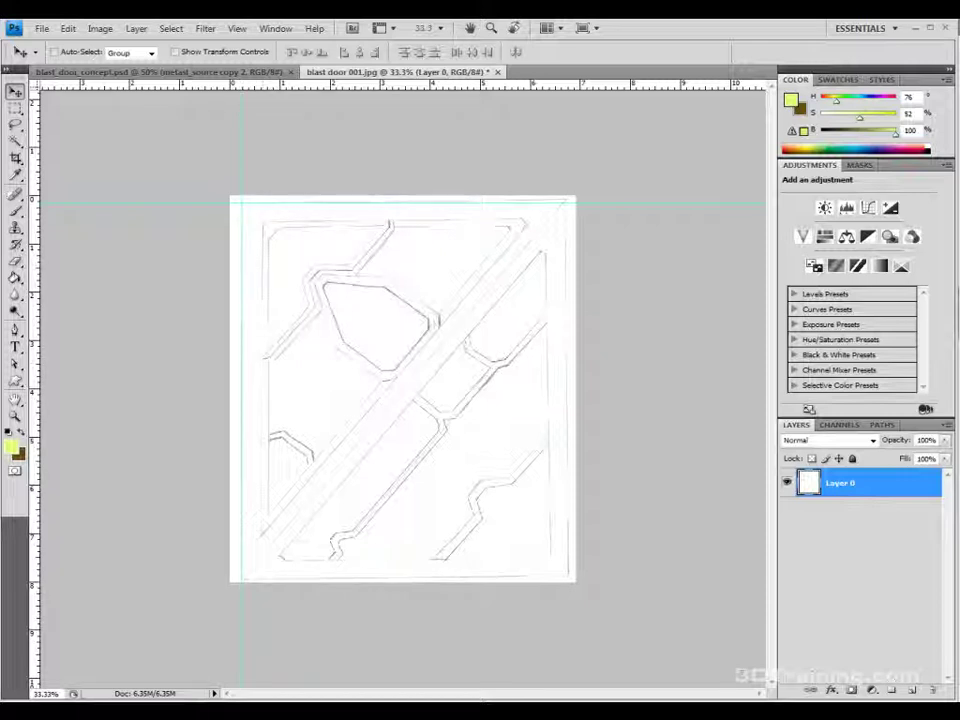
drag(437, 85, 437, 694)
drag(390, 72, 457, 58)
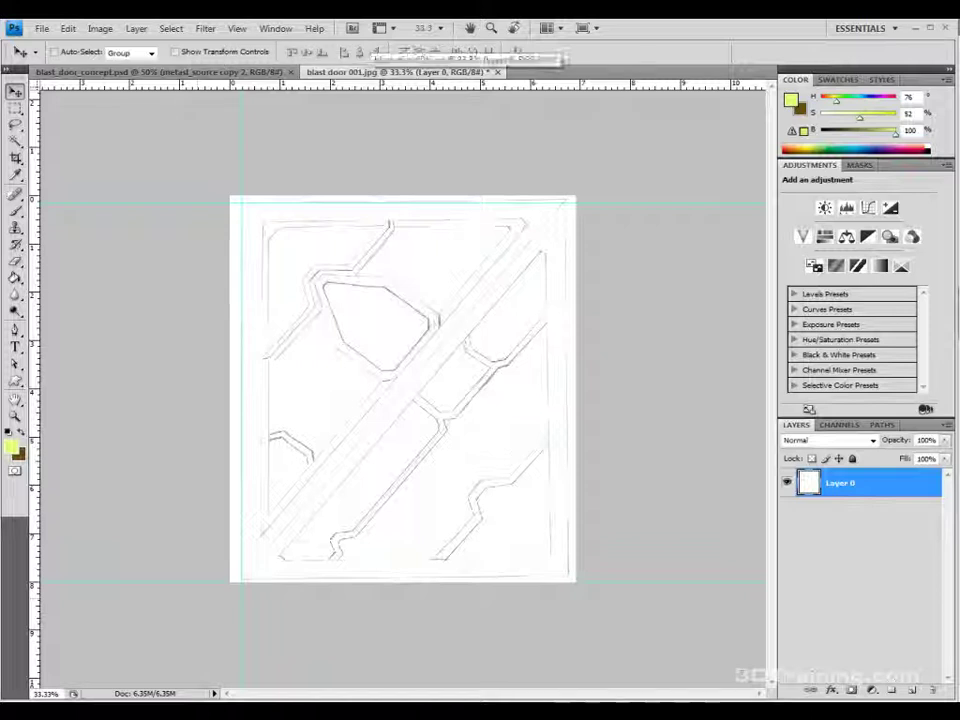
click(237, 28)
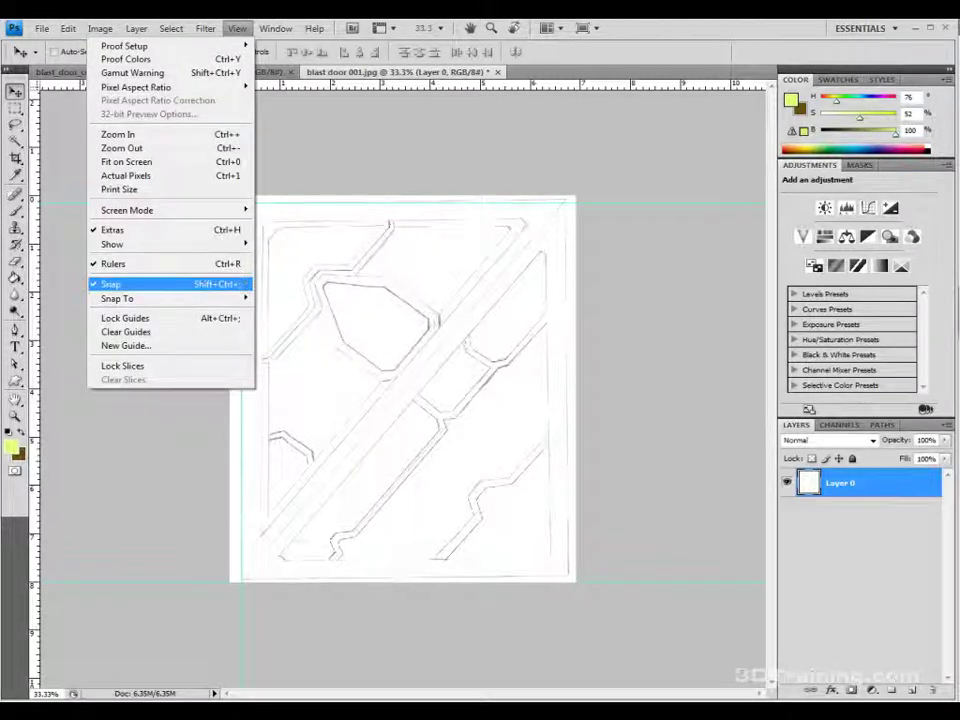
click(238, 285)
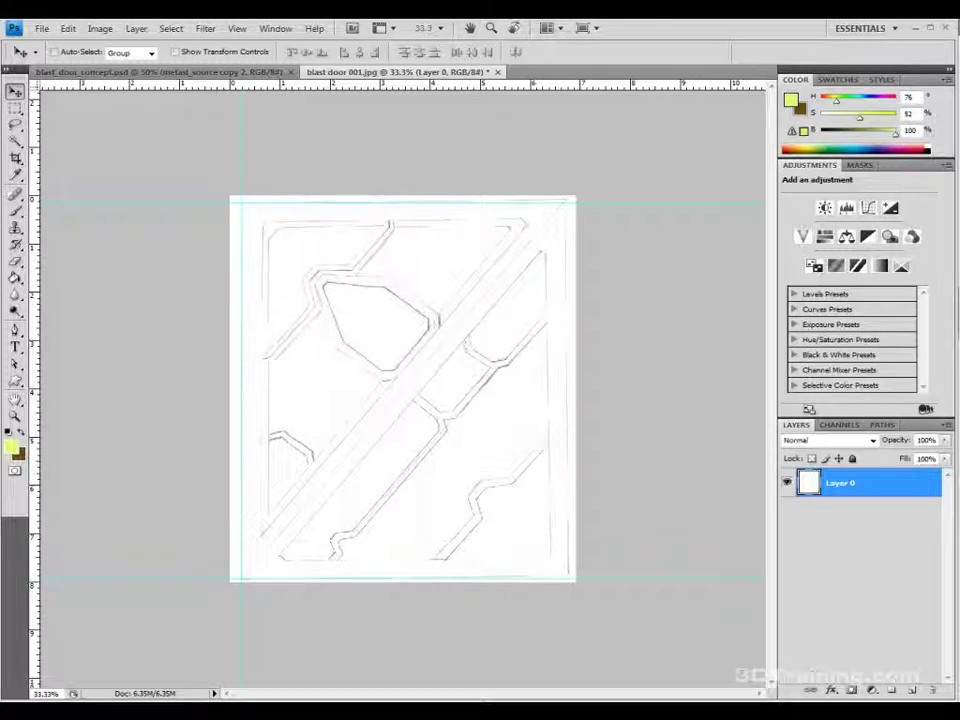
drag(35, 390, 566, 390)
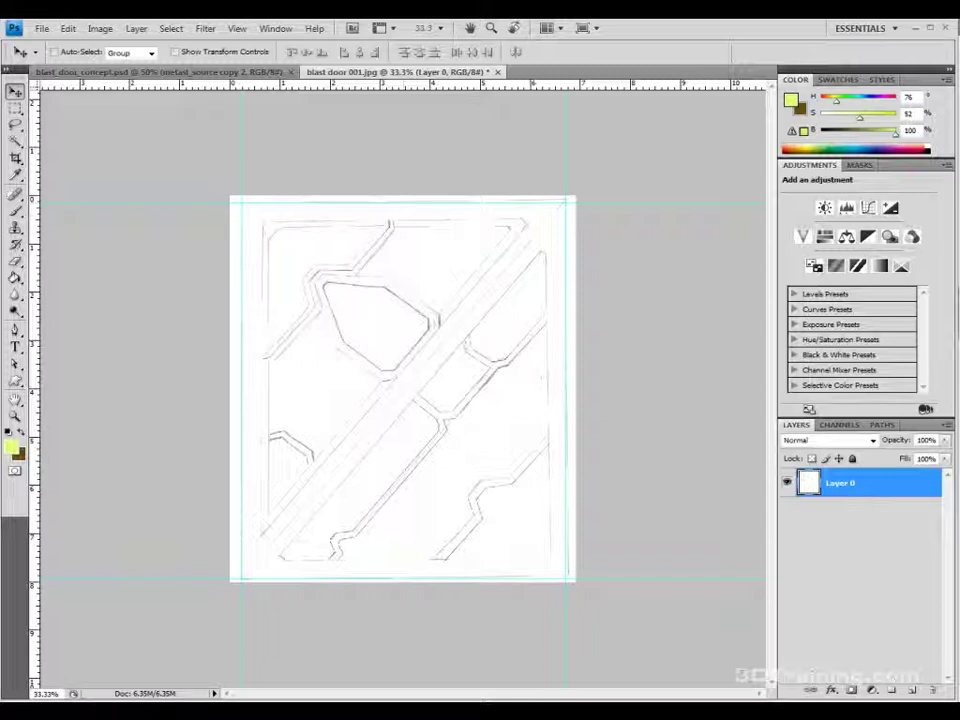
Step: Show the transform controls and try to rotate the sketch layer 0.3° so the door frame follows the guides
click(176, 52)
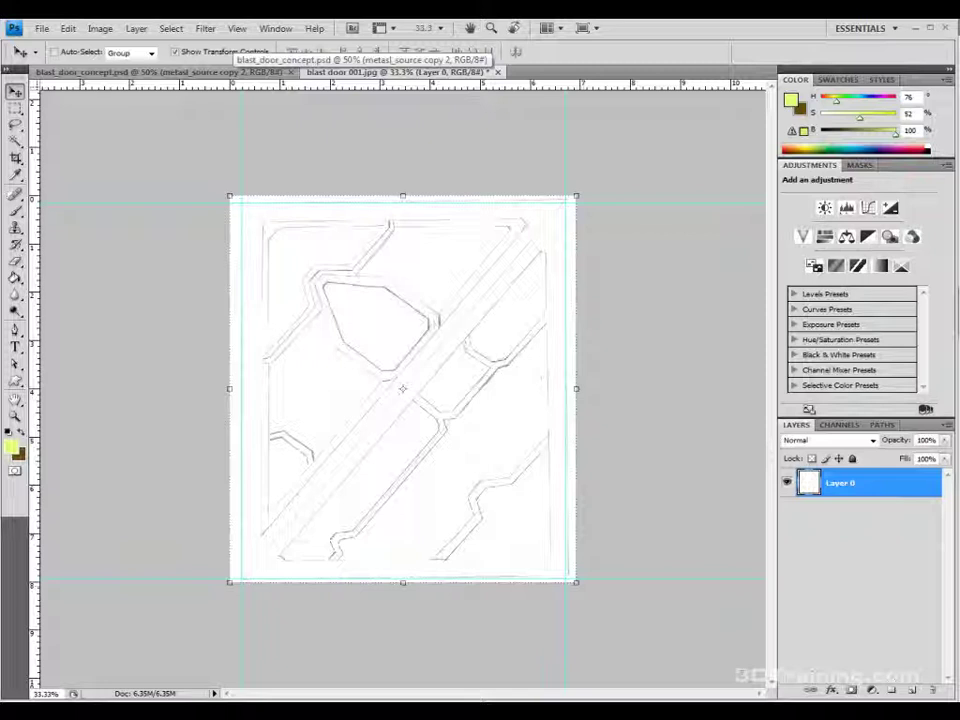
drag(592, 184, 593, 186)
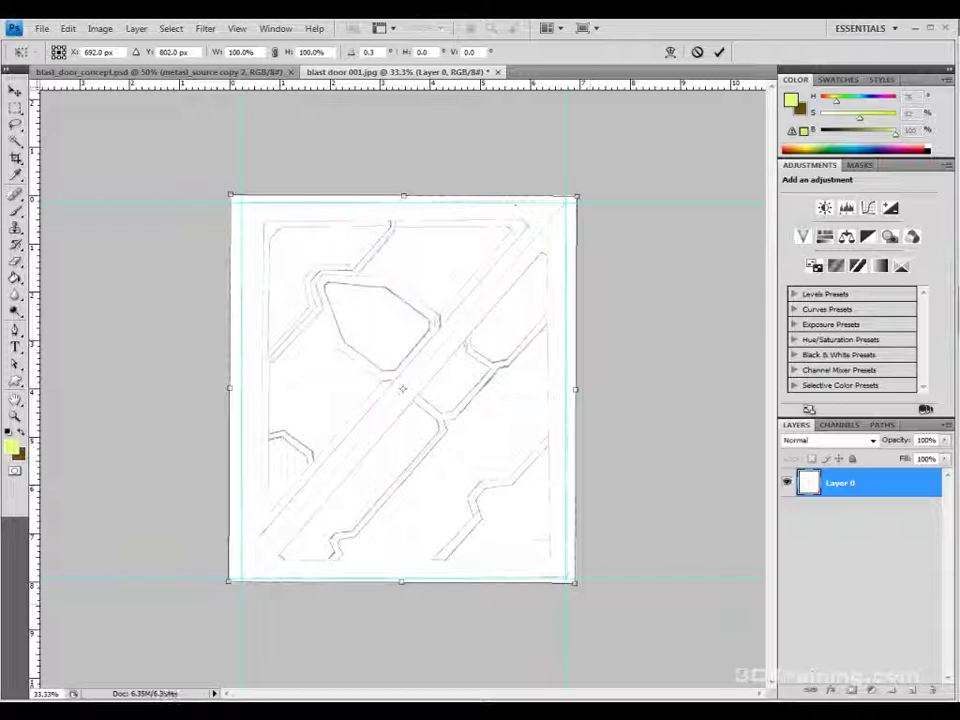
key(Return)
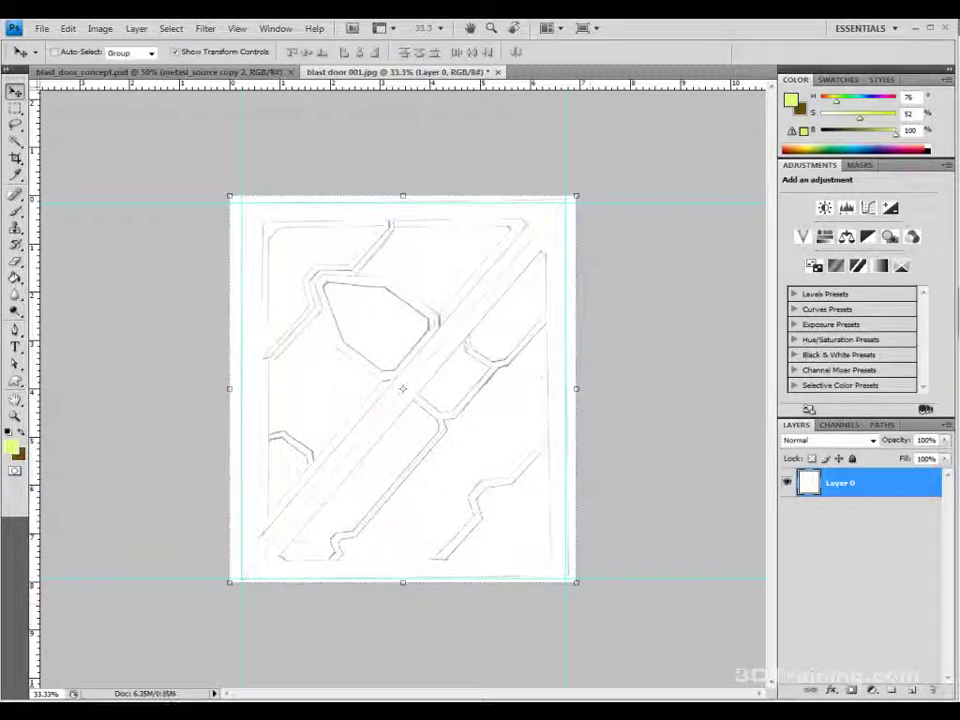
Step: Distort the sketch layer by pulling its upper-right and lower-right corners slightly downward to align the door frame with the guides
click(68, 28)
mouse_move(60, 298)
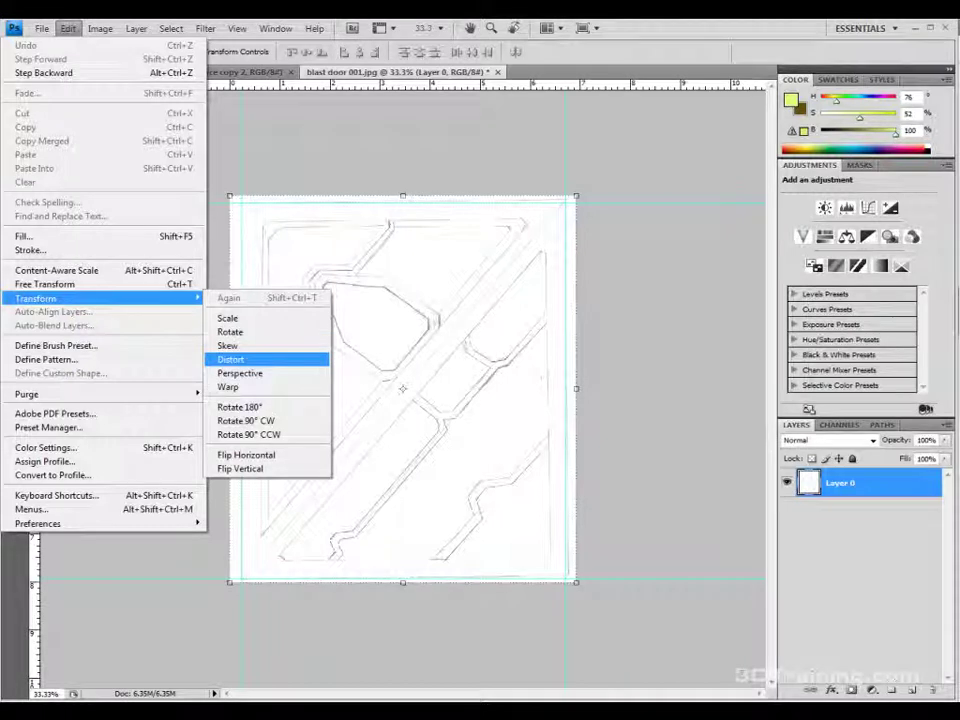
click(230, 358)
drag(570, 577, 575, 586)
drag(576, 196, 576, 200)
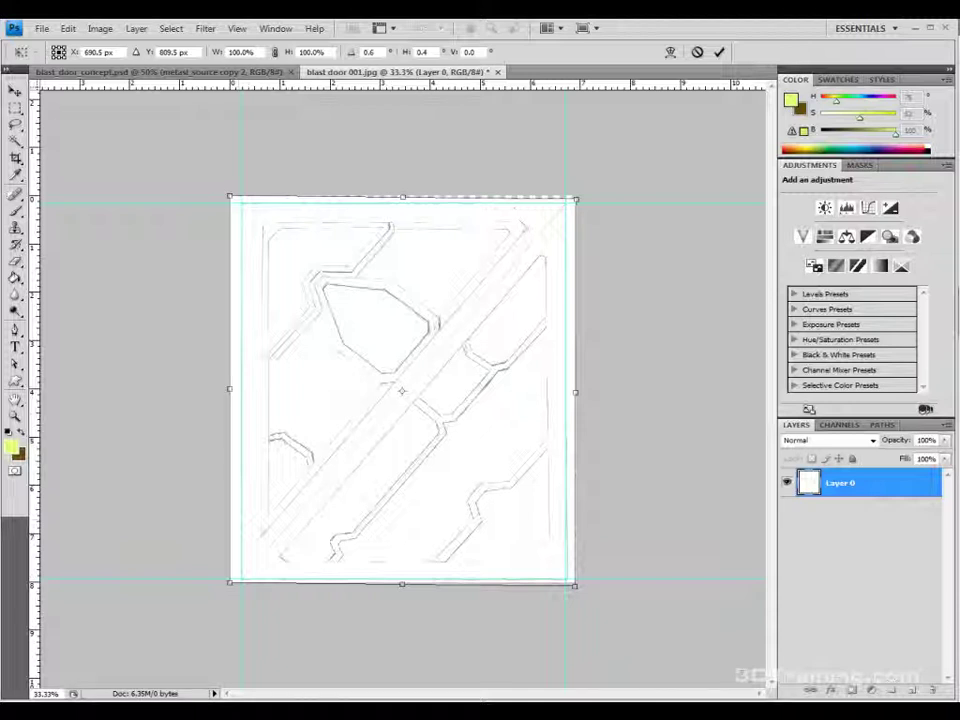
key(Return)
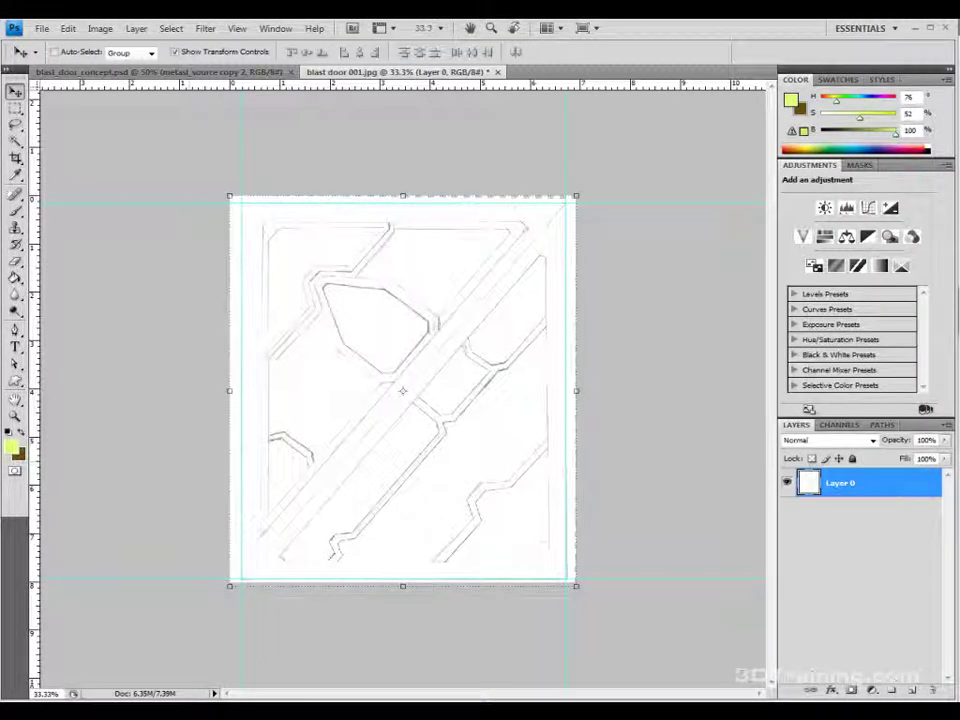
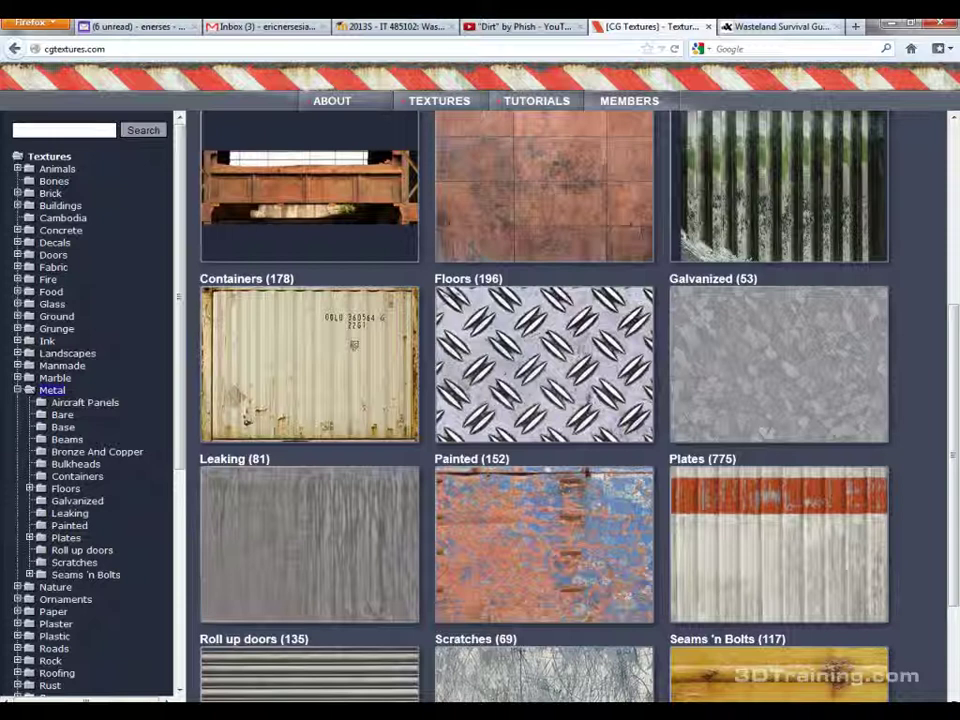
Step: Review the Wasteland 2 blast doors reference on the forum page, and look through the metal subcategories on CG Textures for suitable sources
click(393, 27)
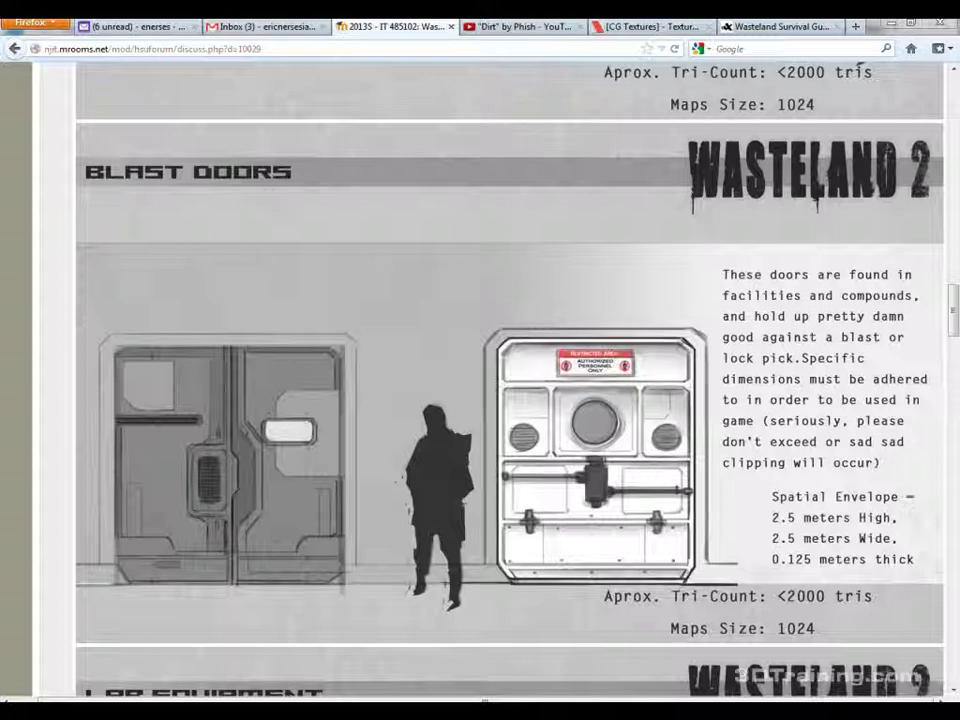
click(650, 26)
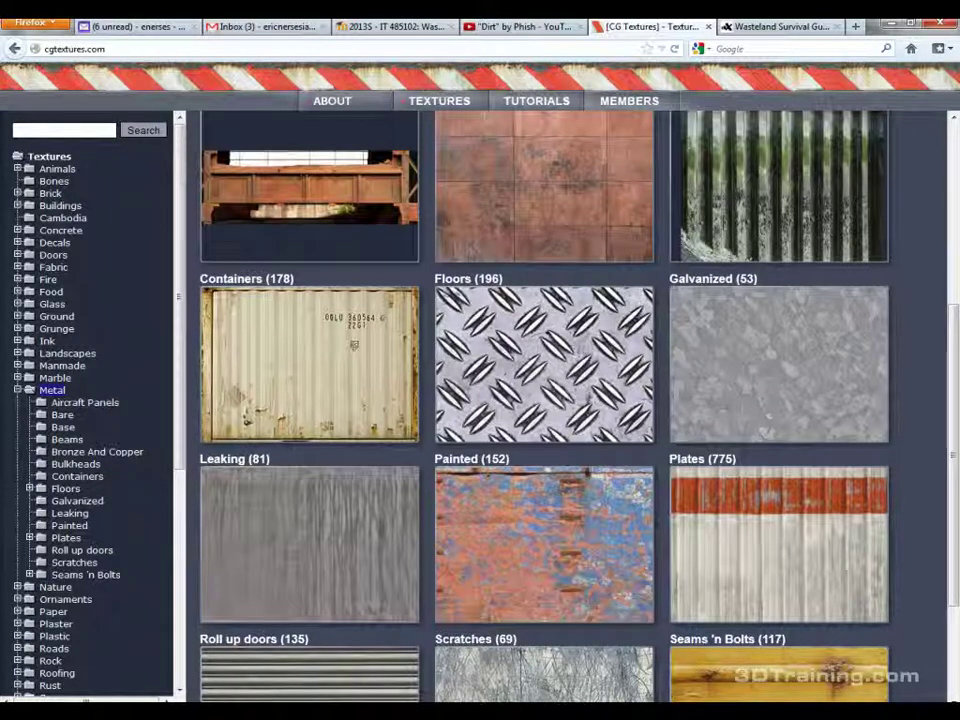
scroll(545, 400, up, 1)
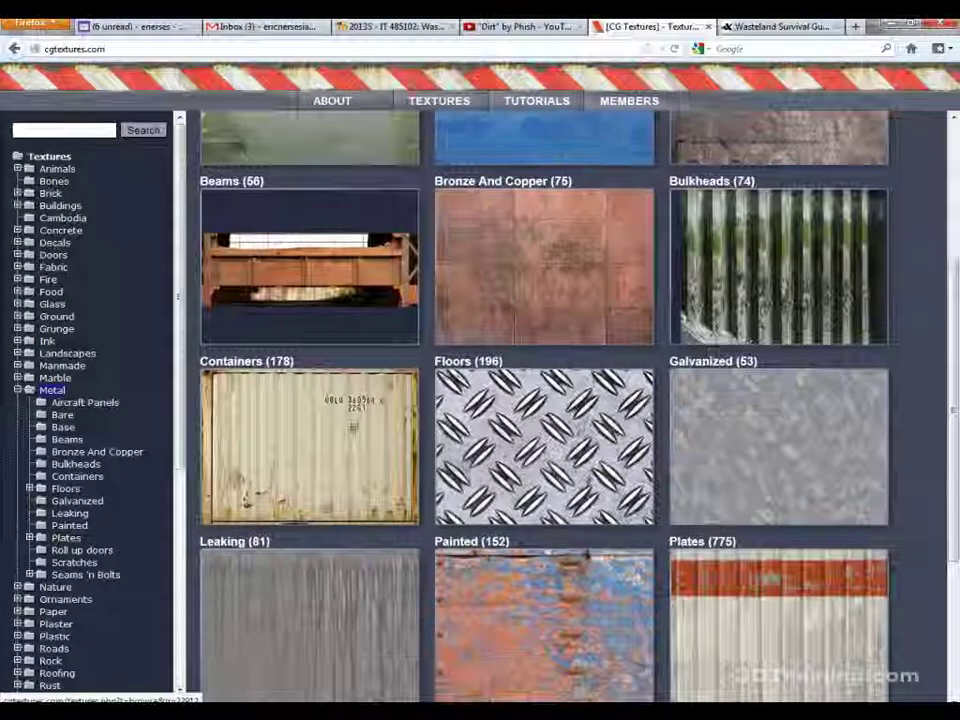
scroll(545, 400, down, 2)
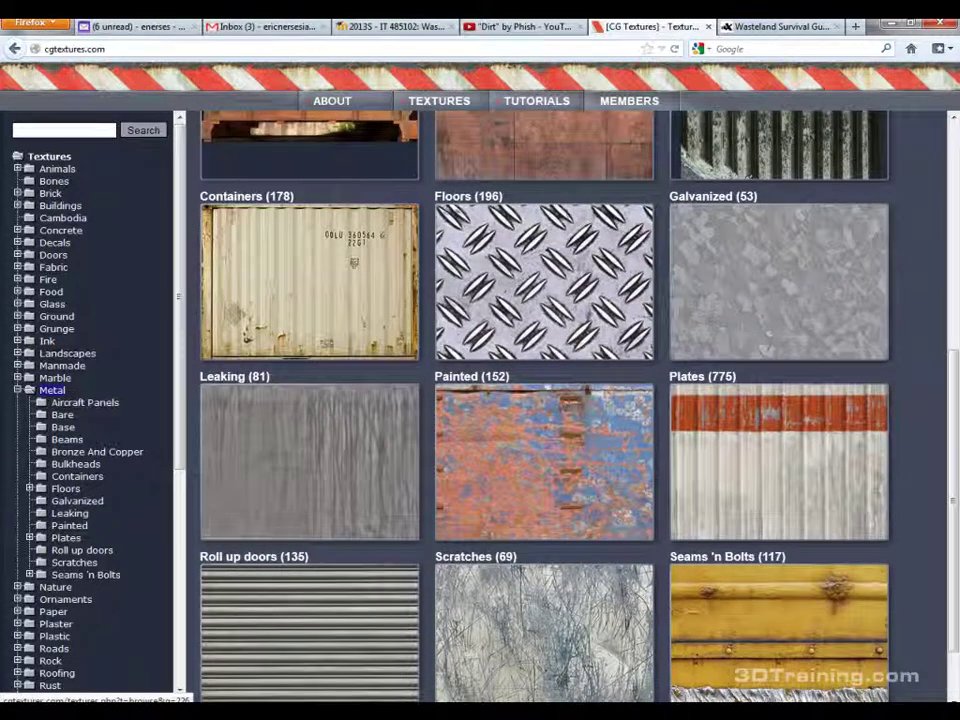
scroll(545, 400, down, 1)
scroll(545, 400, up, 3)
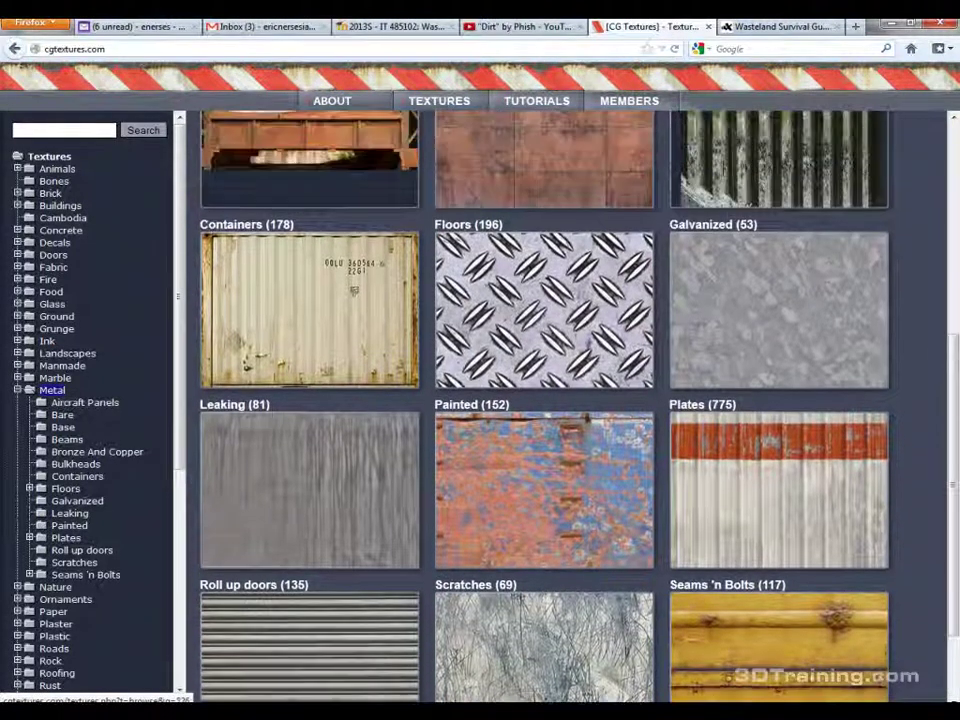
scroll(545, 400, up, 3)
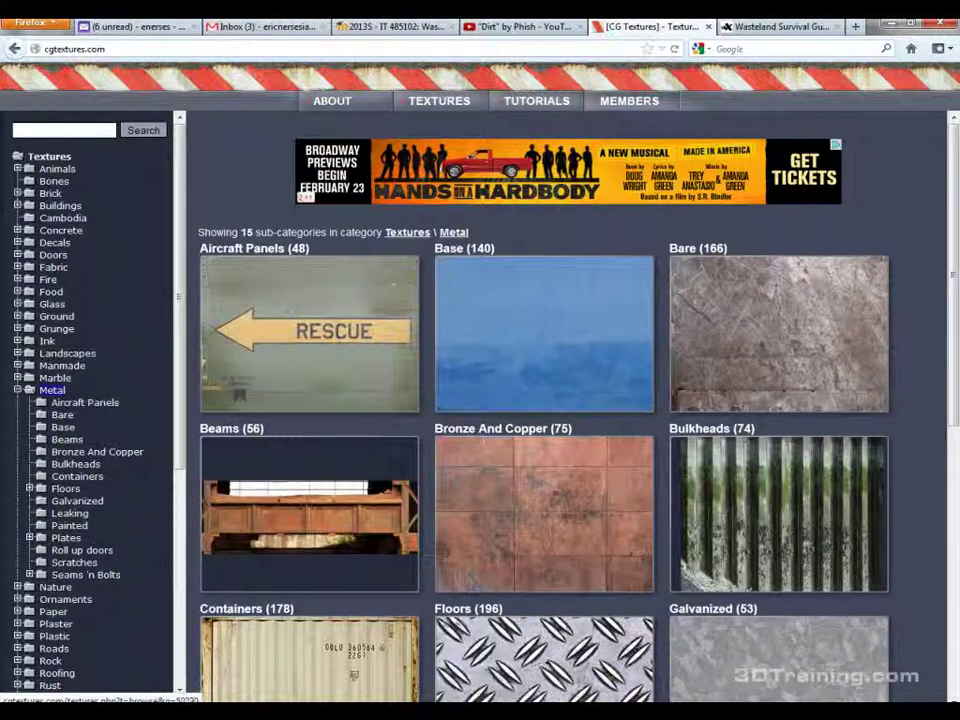
Step: Open the Aircraft Panels category and look through its textures for riveted panels that could suit the door
click(310, 334)
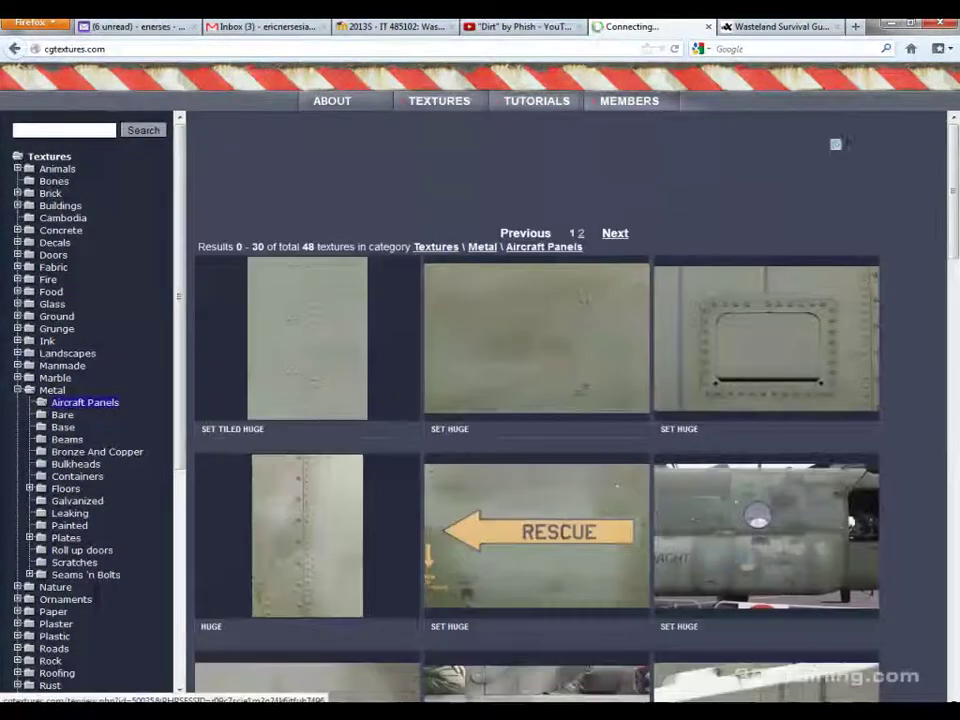
scroll(545, 400, down, 3)
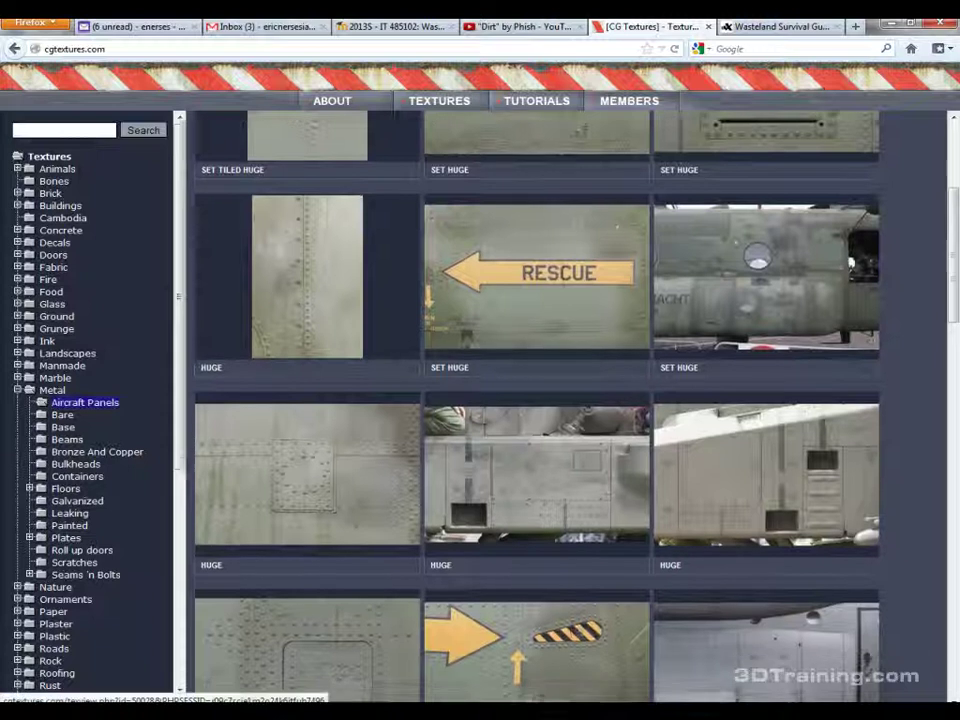
scroll(537, 400, down, 2)
scroll(537, 400, down, 6)
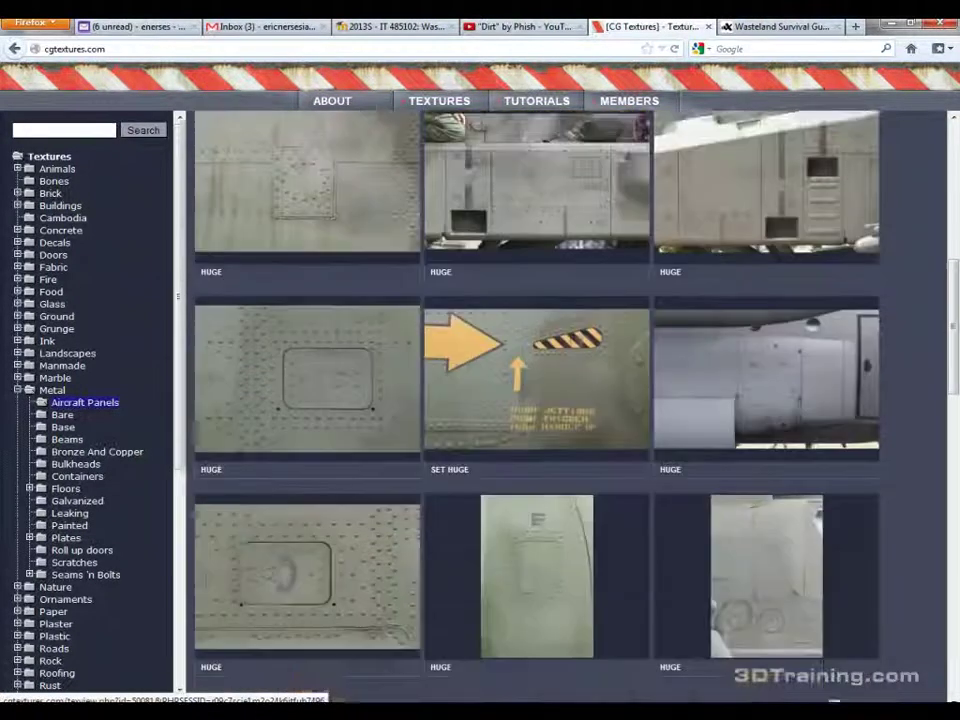
scroll(537, 400, down, 4)
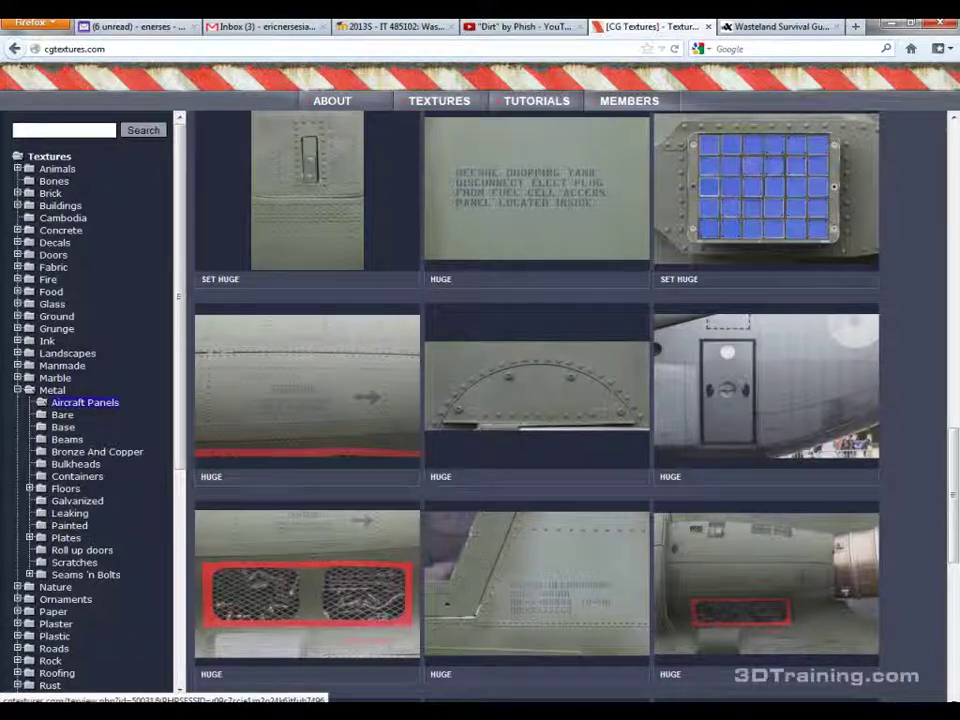
scroll(537, 400, up, 10)
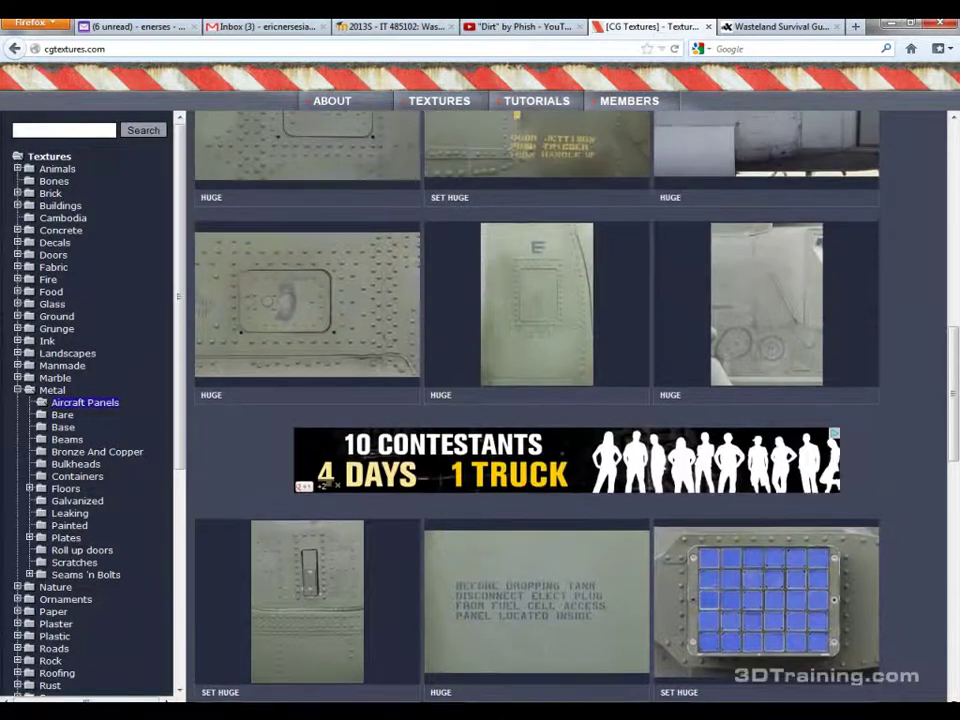
scroll(537, 400, up, 4)
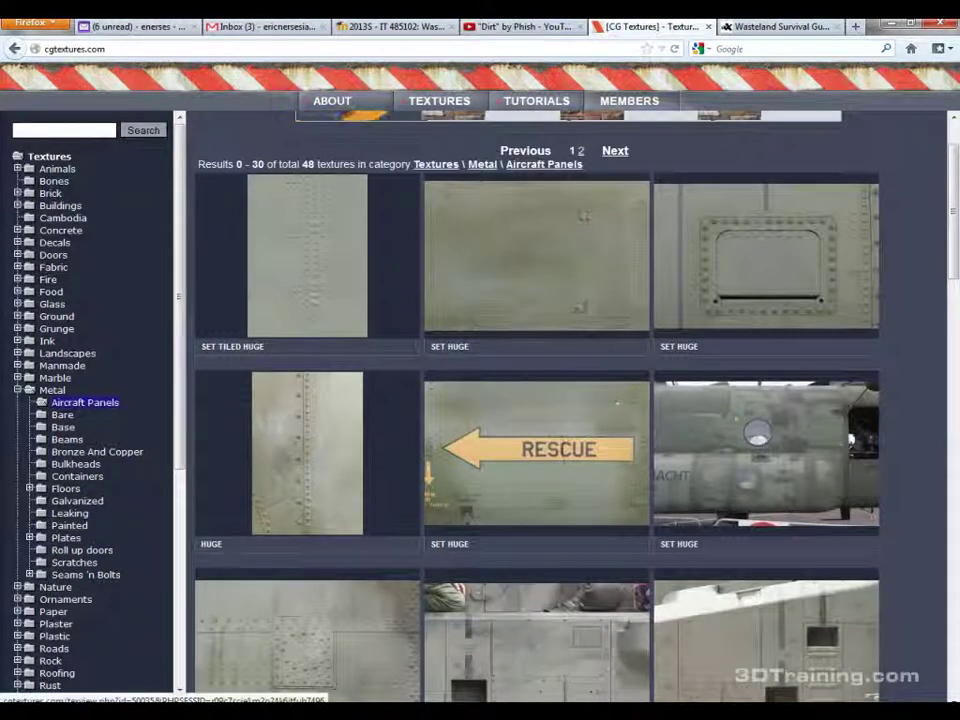
scroll(537, 400, up, 1)
Step: Return to the Metal categories and look through the Galvanized textures for plain weathered metal surfaces
key(alt+Left)
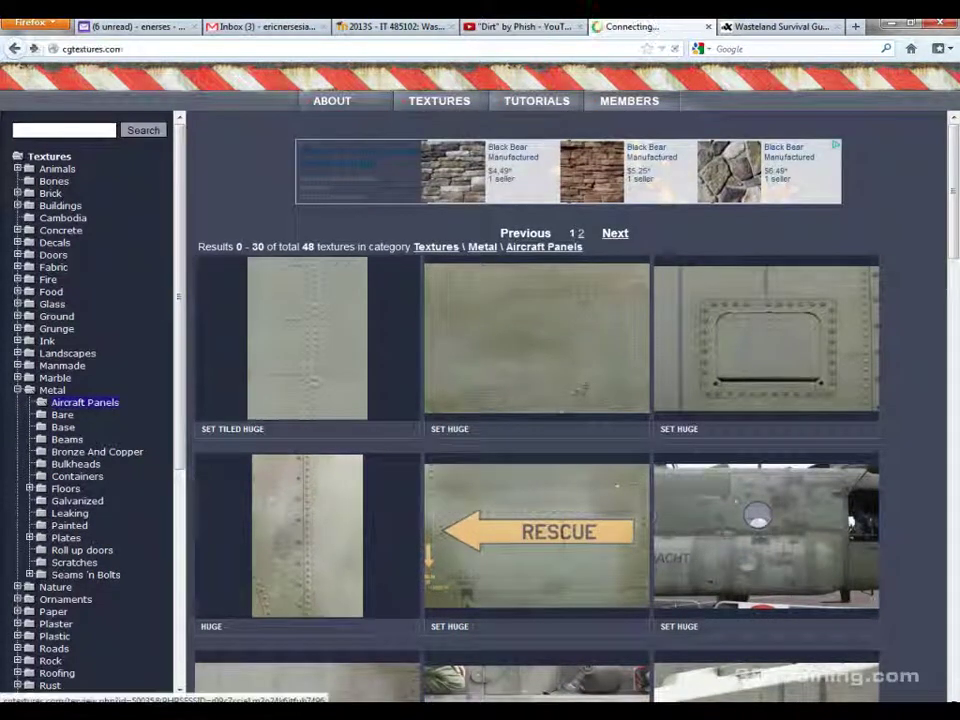
scroll(665, 500, down, 3)
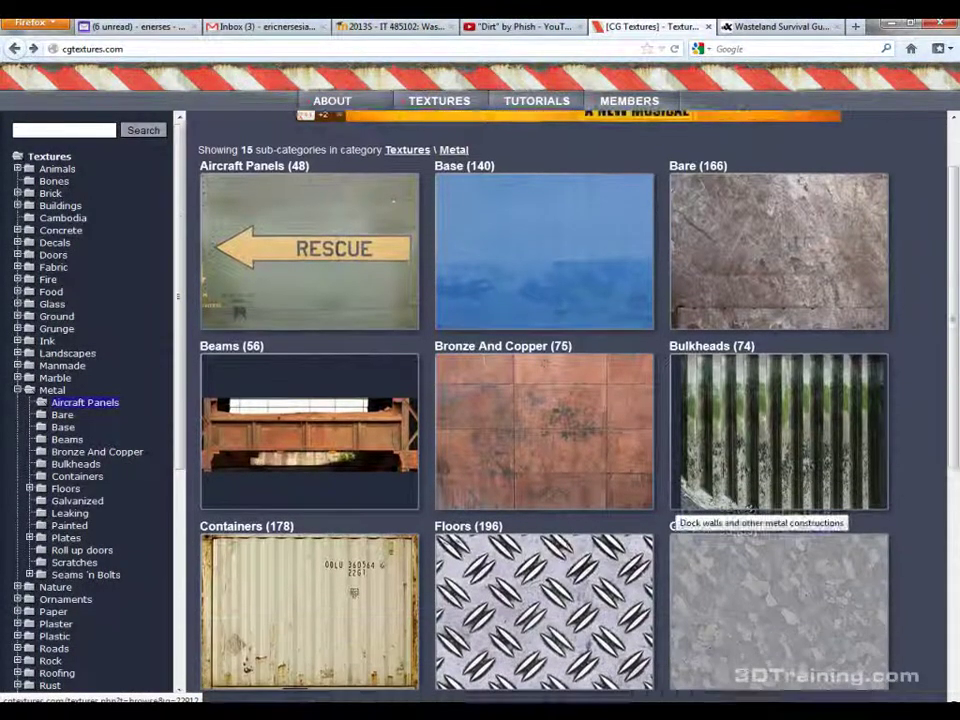
scroll(545, 400, down, 1)
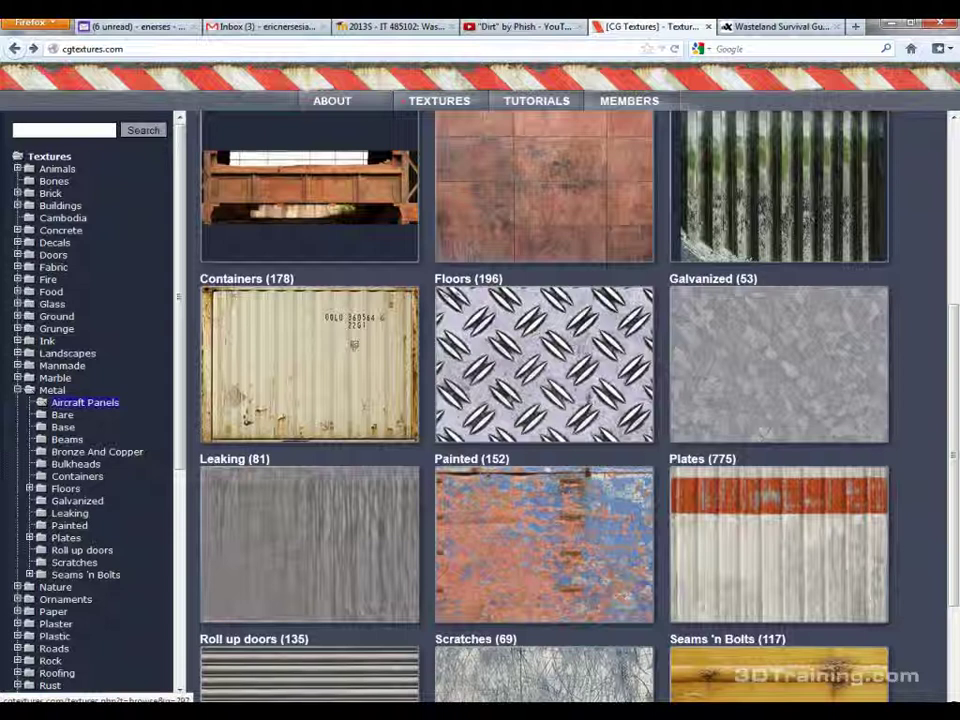
scroll(545, 400, down, 2)
scroll(665, 400, up, 2)
click(770, 360)
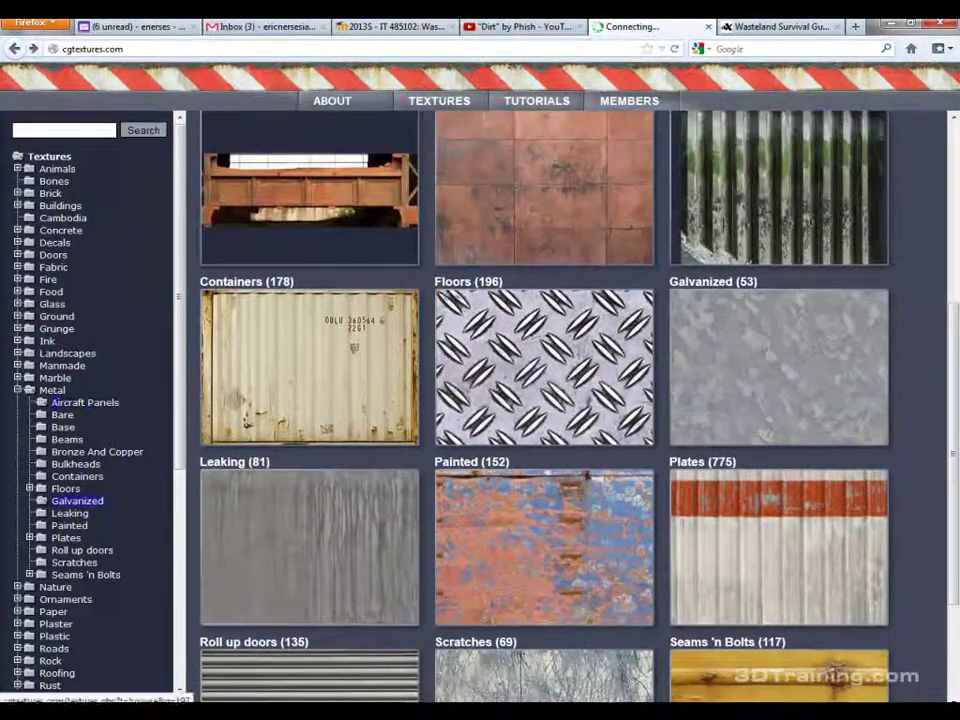
scroll(540, 400, down, 7)
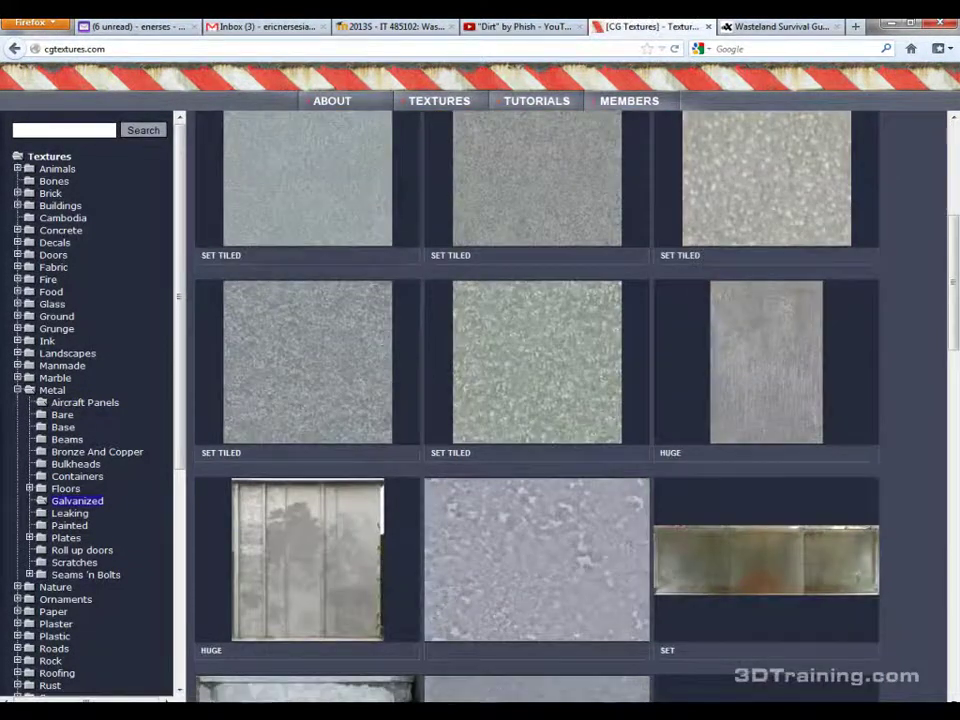
scroll(540, 400, down, 7)
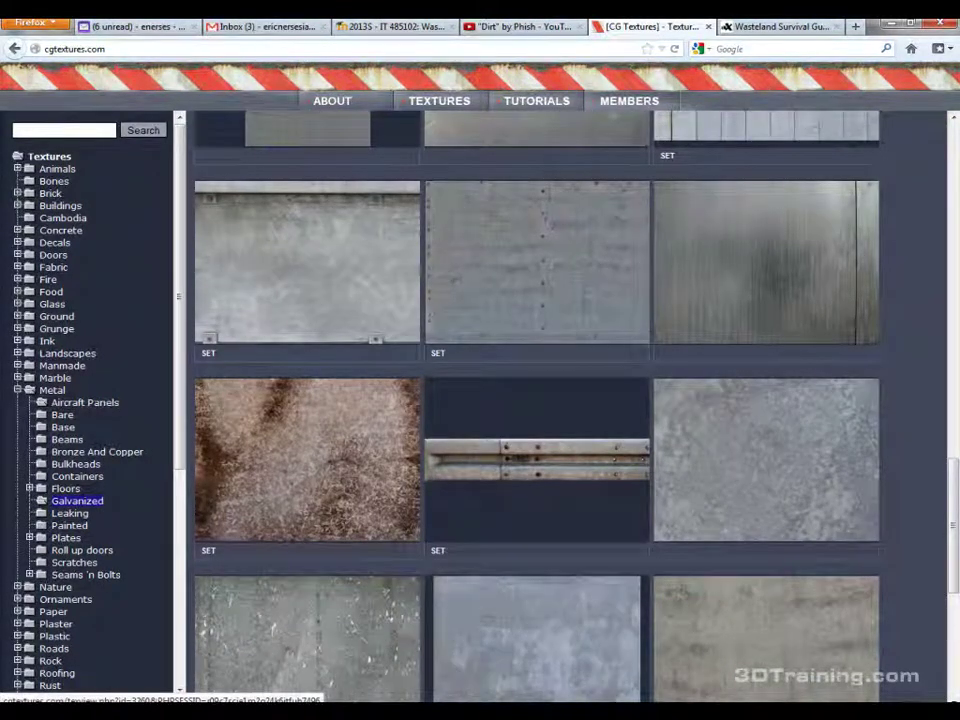
scroll(540, 400, down, 5)
scroll(540, 400, up, 5)
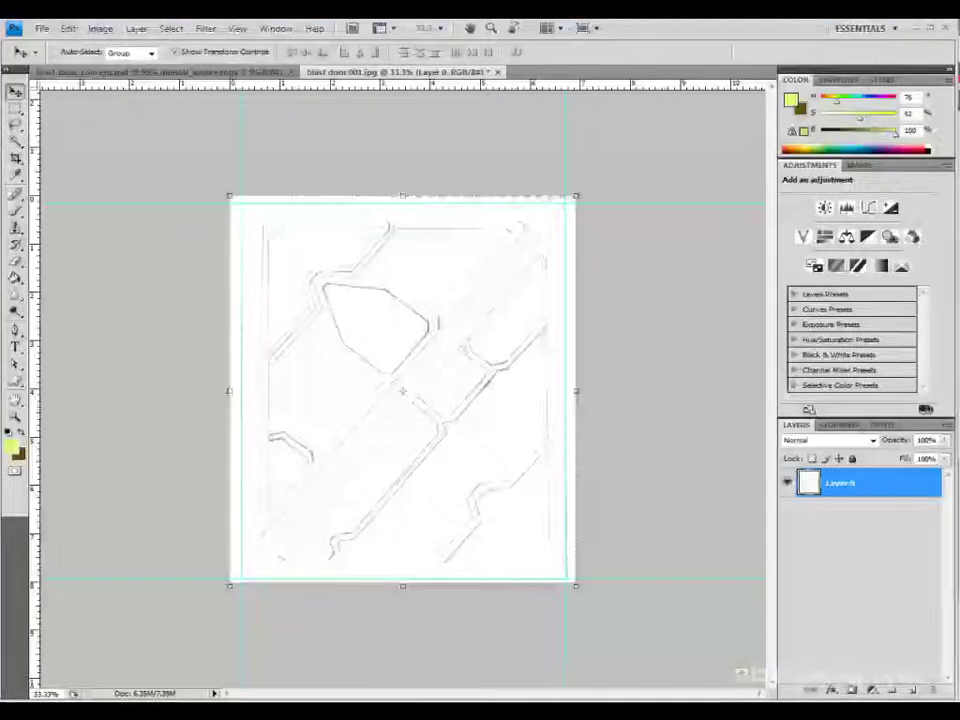
Step: Switch to Photoshop to examine the metal textures in blast_door_concept.psd, and return to the Metal categories on CG Textures in Firefox
key(ctrl+Tab)
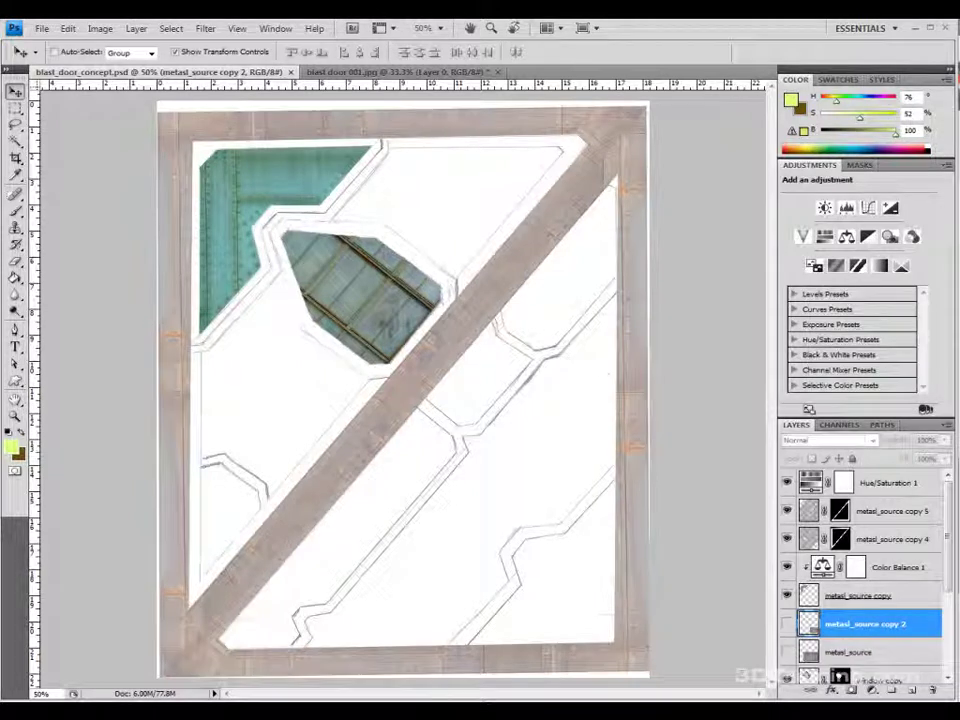
click(170, 640)
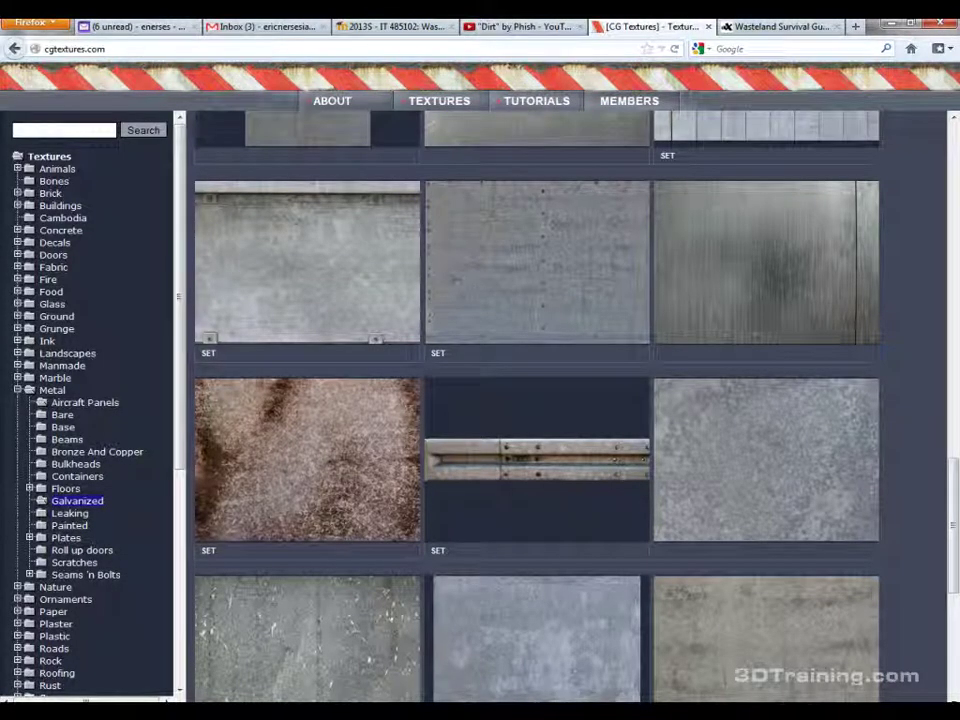
key(alt+Left)
scroll(570, 400, up, 5)
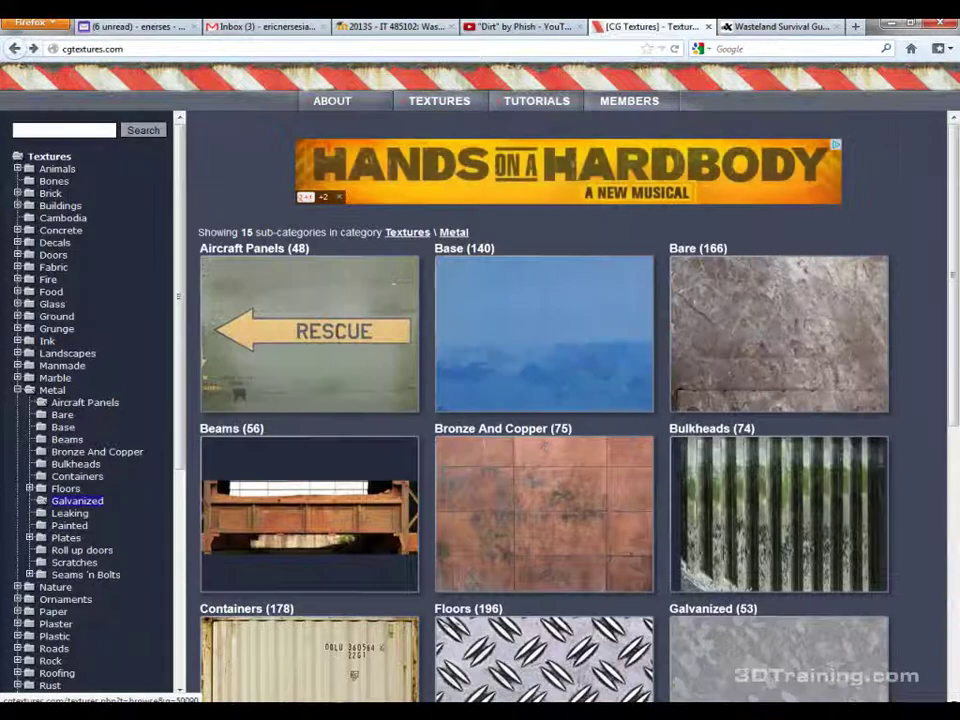
Step: Reopen the Aircraft Panels category and compare its riveted panel textures and their size labels
click(393, 283)
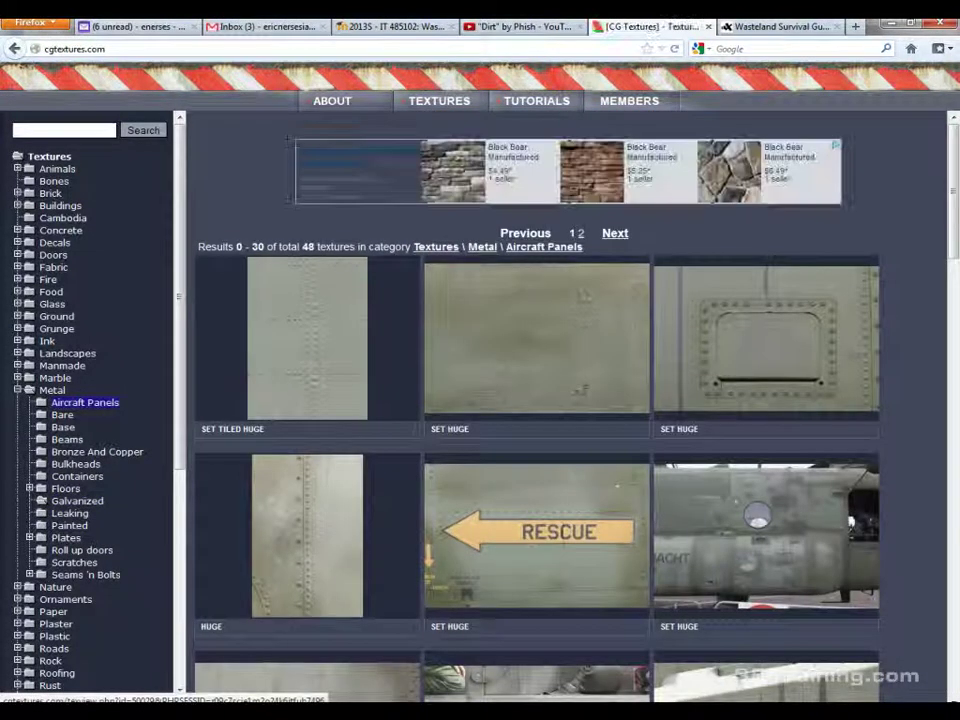
scroll(560, 400, down, 2)
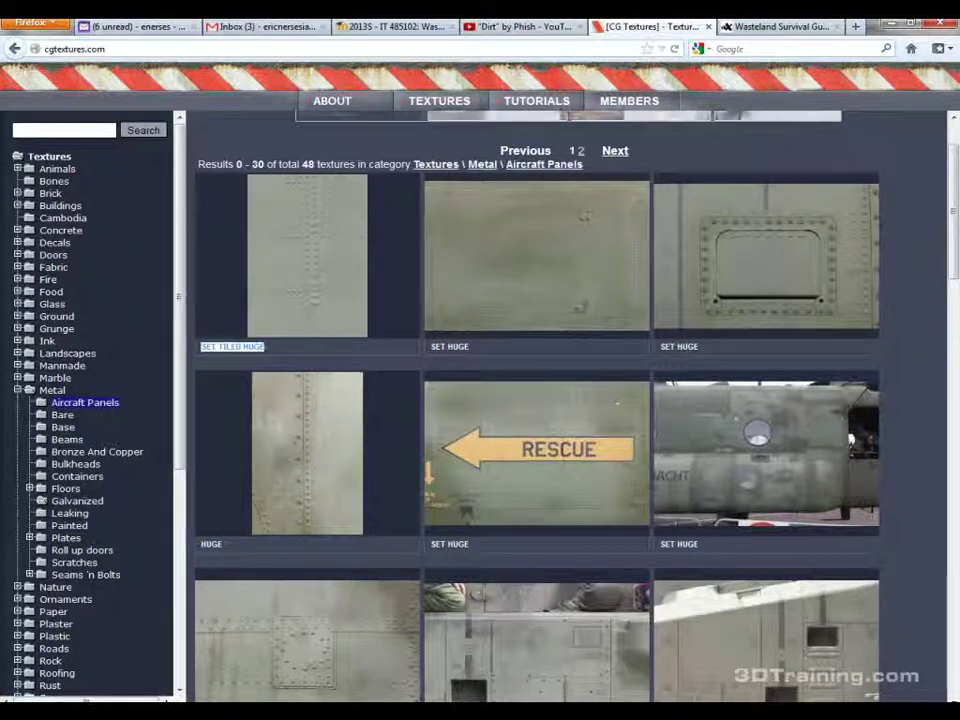
scroll(449, 346, down, 4)
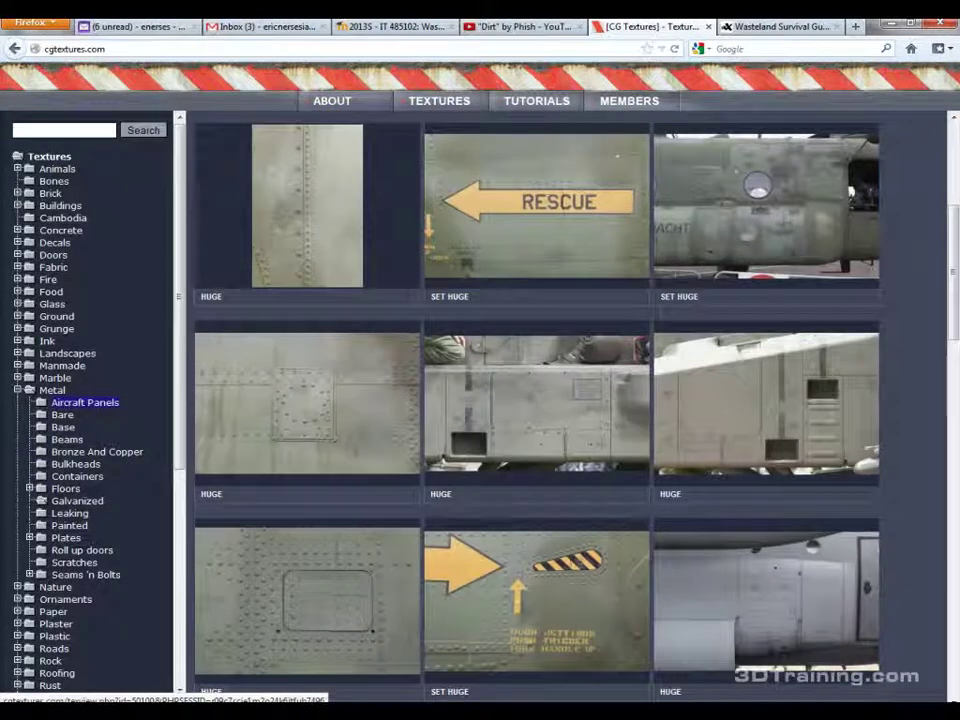
scroll(818, 668, down, 2)
scroll(818, 668, down, 3)
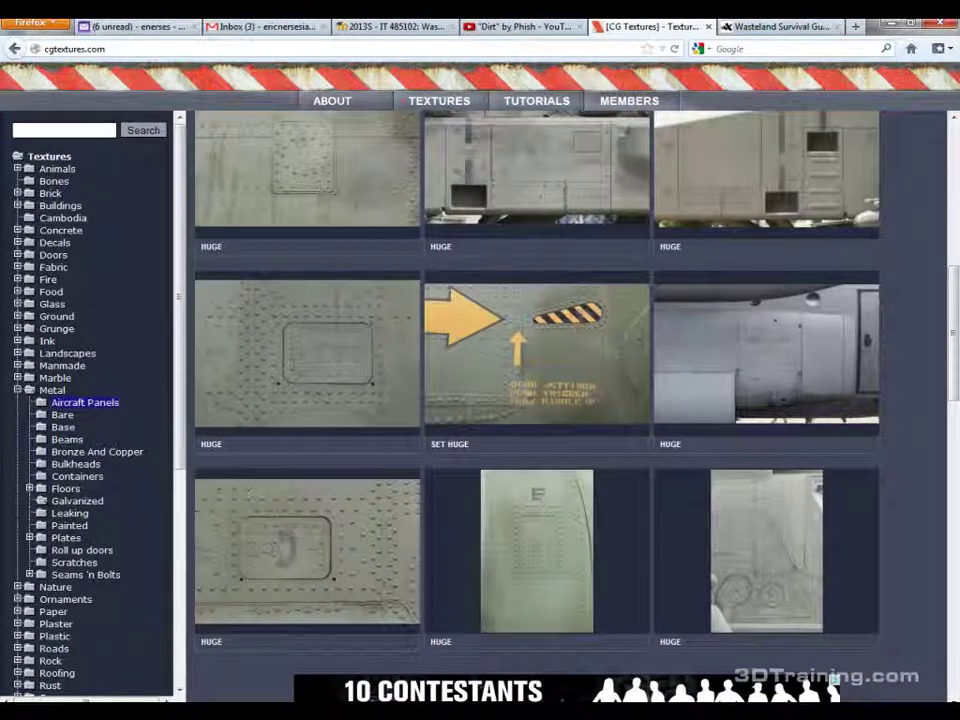
scroll(537, 408, up, 3)
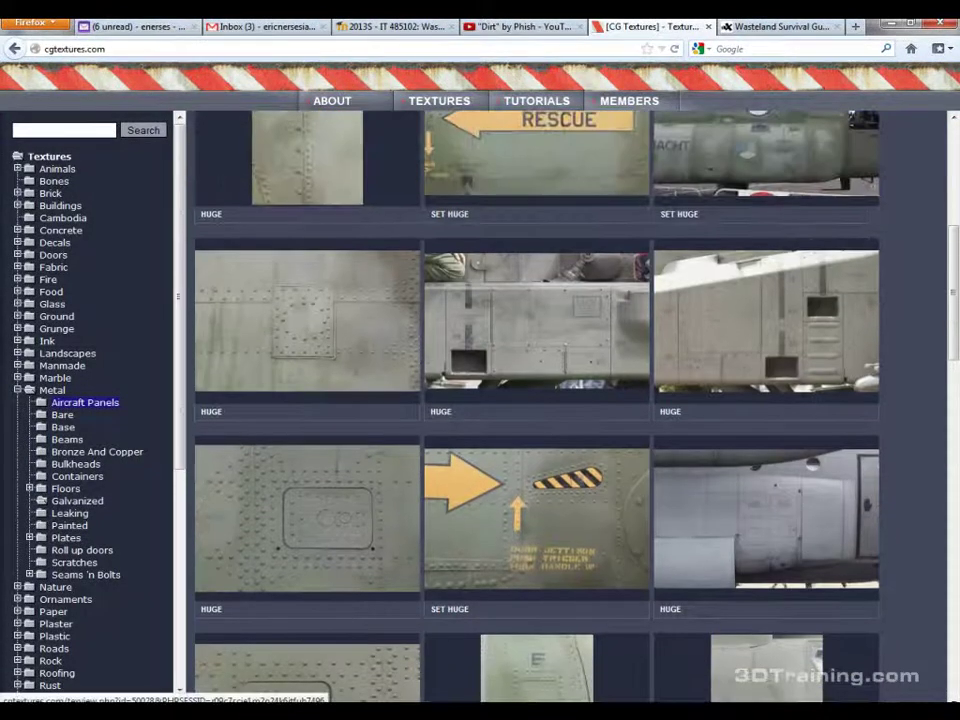
scroll(537, 408, up, 4)
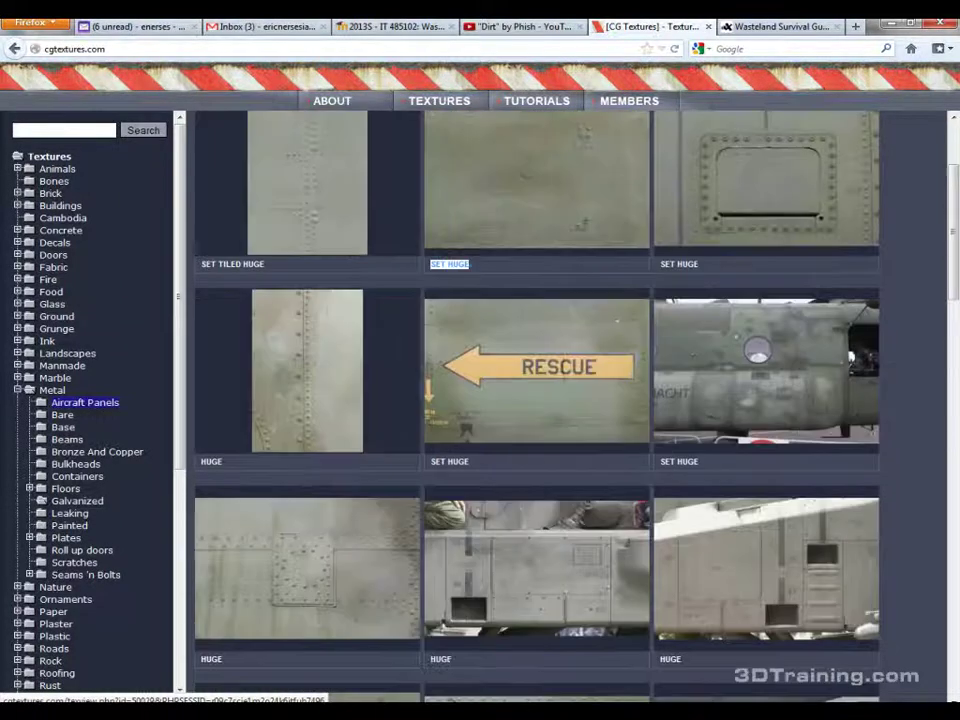
Step: Open the riveted vertical seam texture MetalAircraft0049, log in with the saved account credentials and check the available download sizes
click(307, 370)
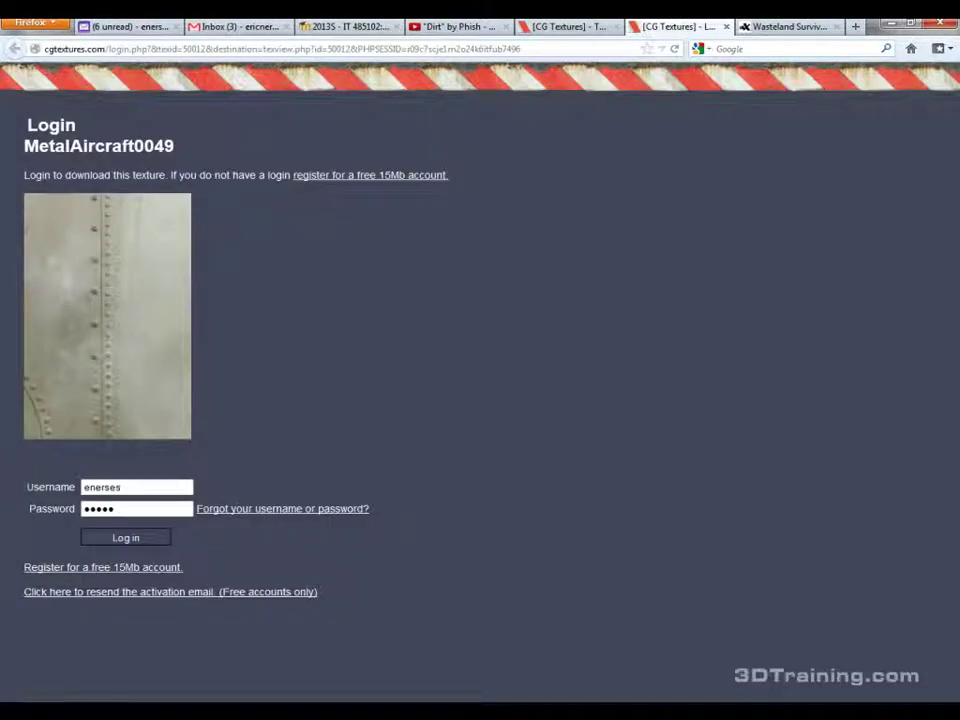
key(Return)
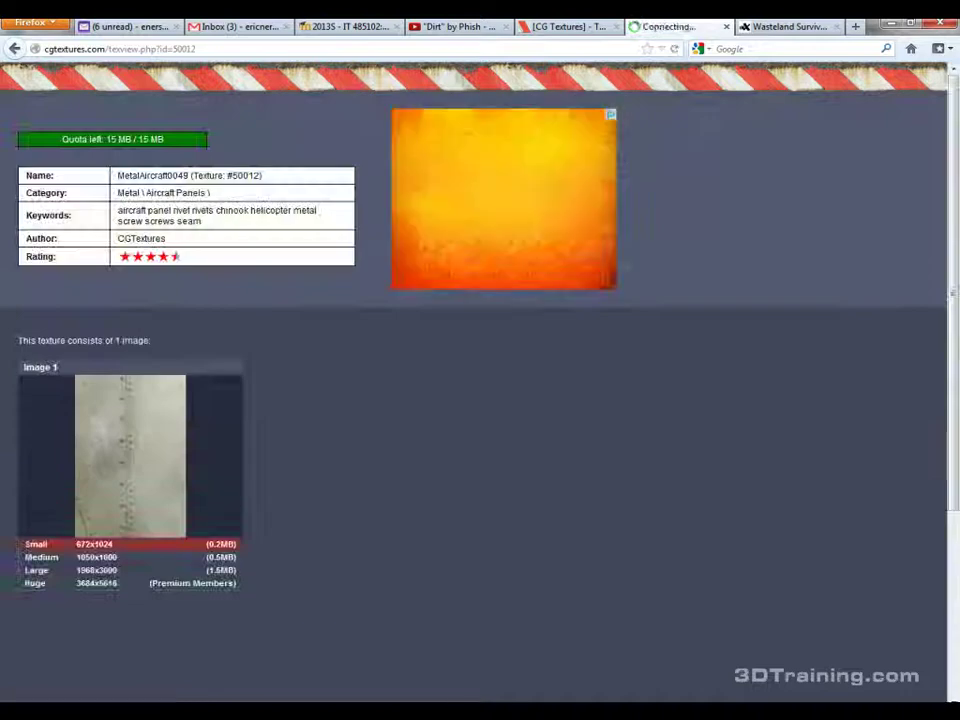
scroll(130, 461, down, 2)
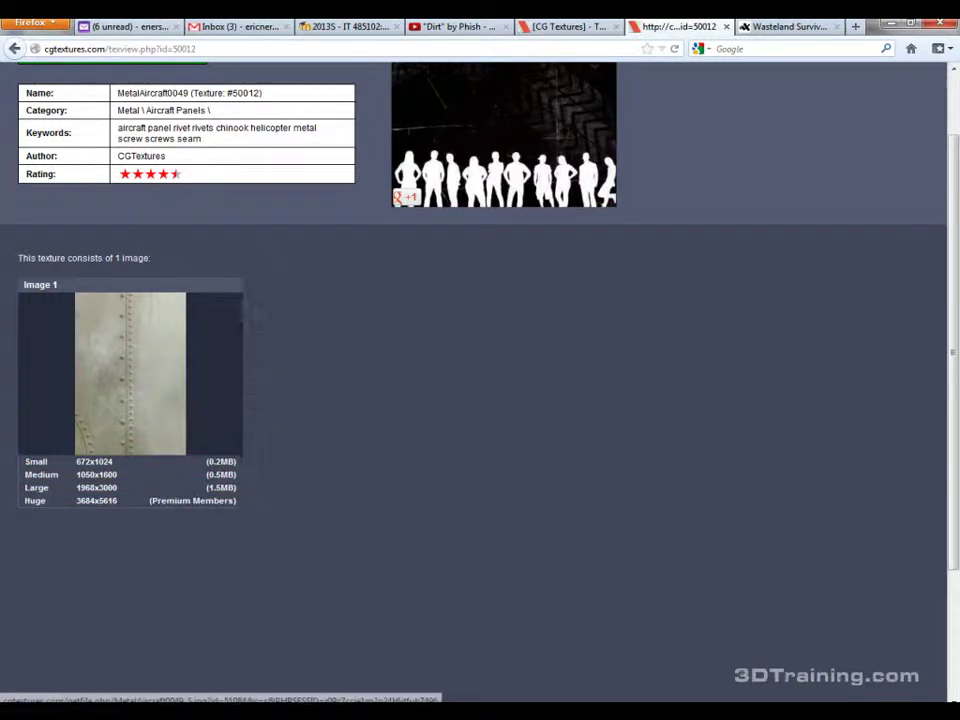
scroll(474, 380, up, 2)
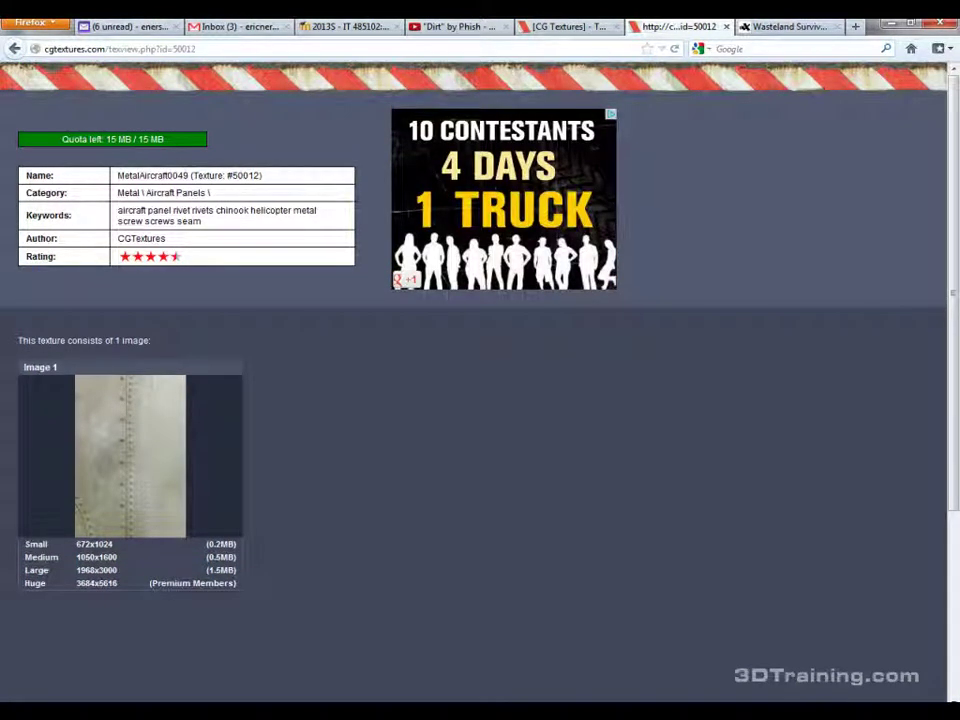
scroll(130, 487, down, 2)
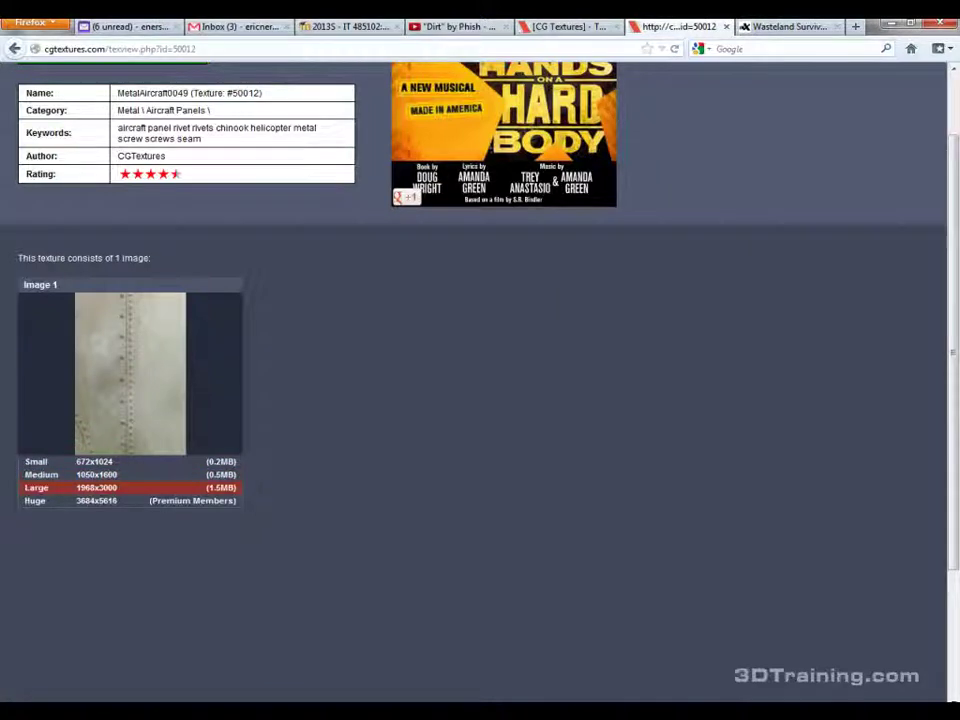
Step: Reopen the MetalAircraft0049 download page with the saved login, check the remaining quota, and go back to the login page
click(14, 48)
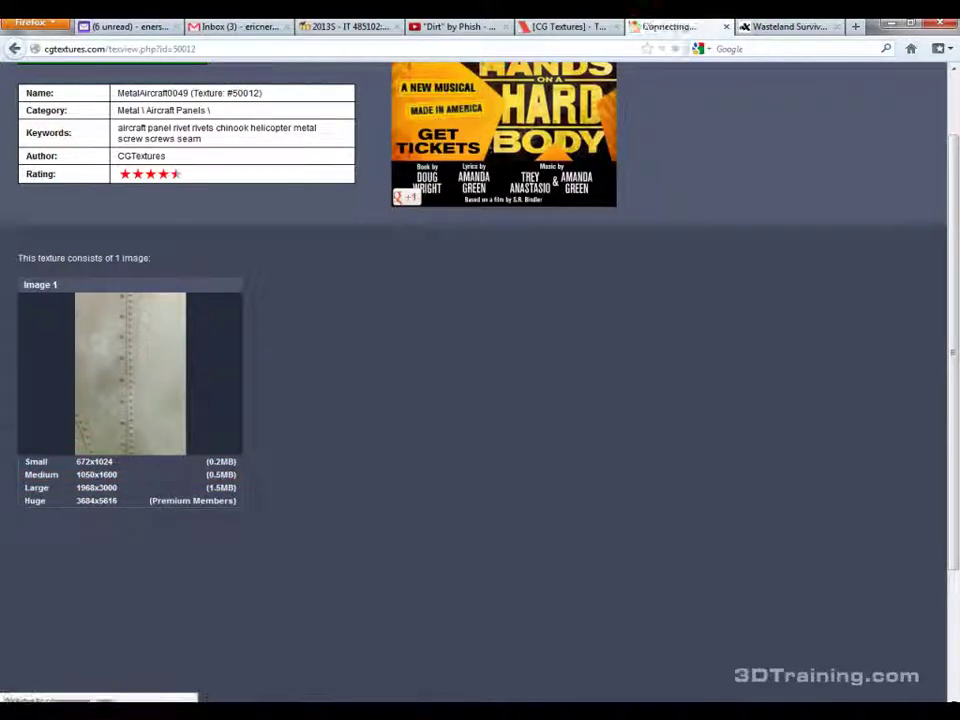
key(Return)
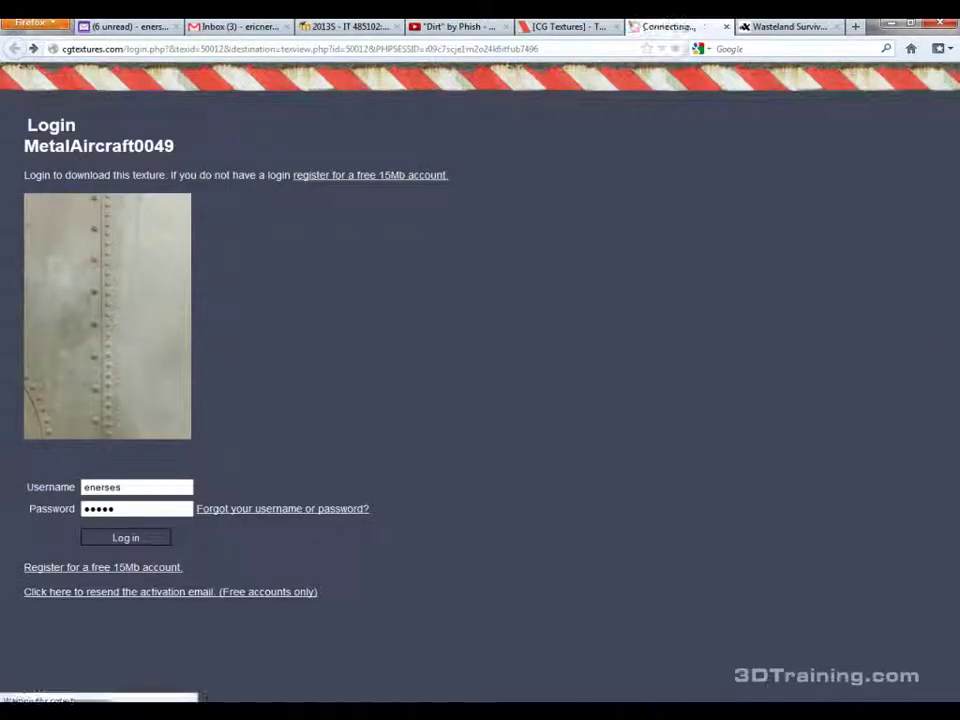
scroll(140, 485, up, 2)
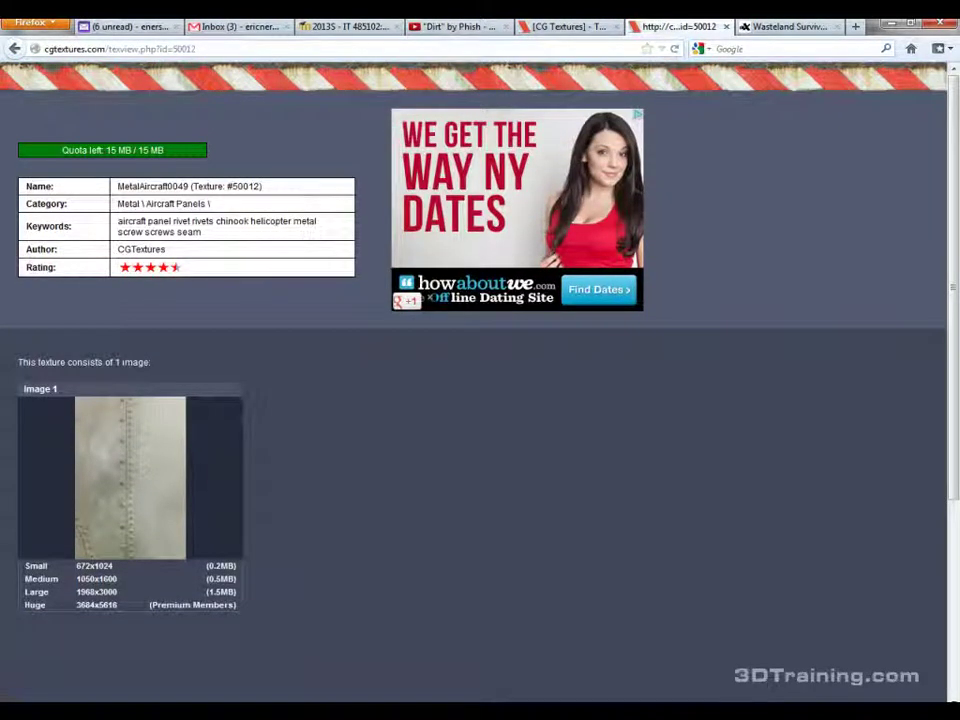
click(14, 48)
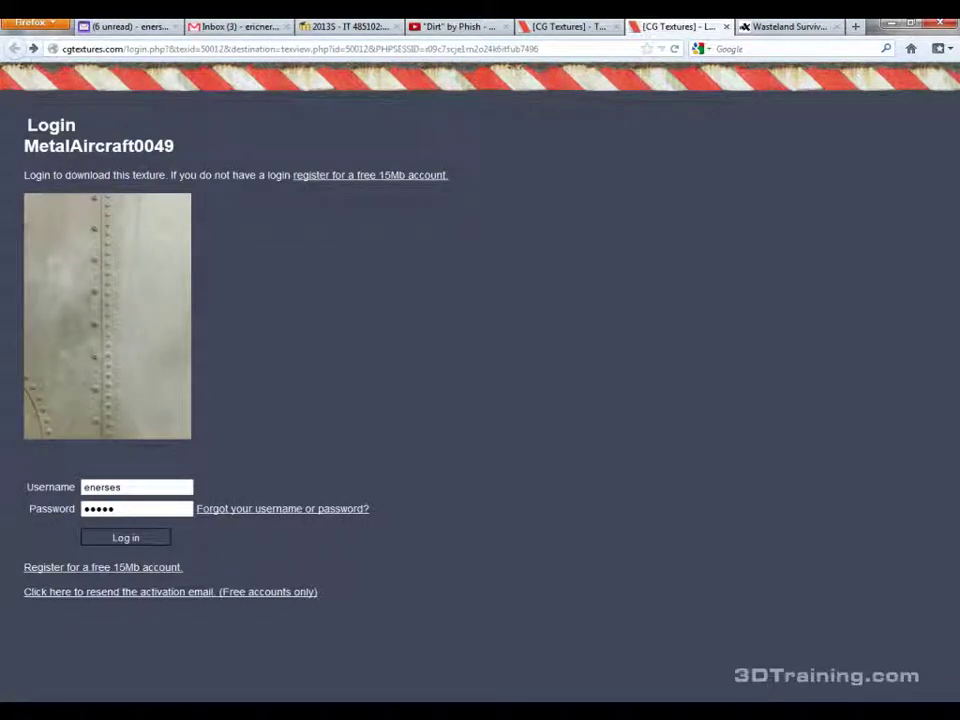
Step: Return from the Aircraft Panels listing to the Metal categories and open the Galvanized category
click(568, 27)
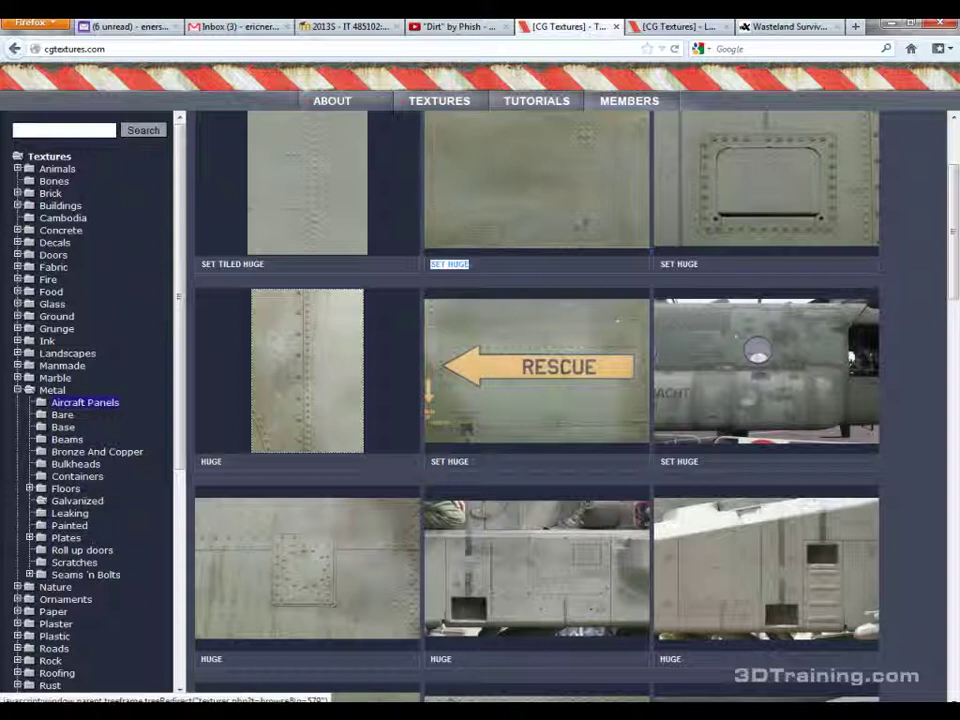
click(14, 48)
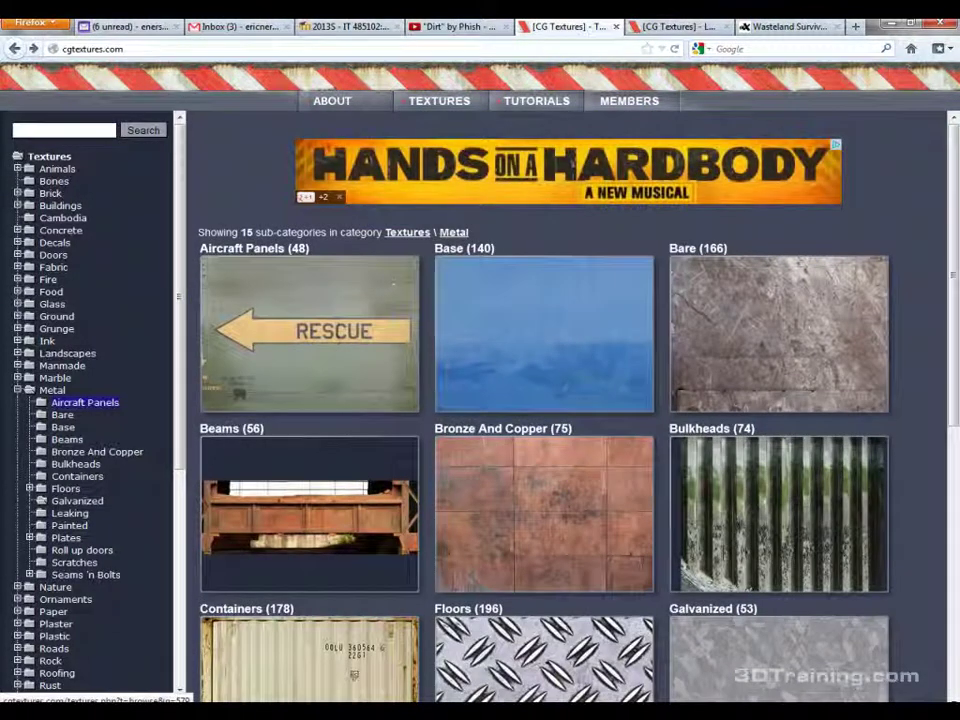
scroll(565, 405, down, 3)
scroll(775, 485, down, 2)
click(775, 485)
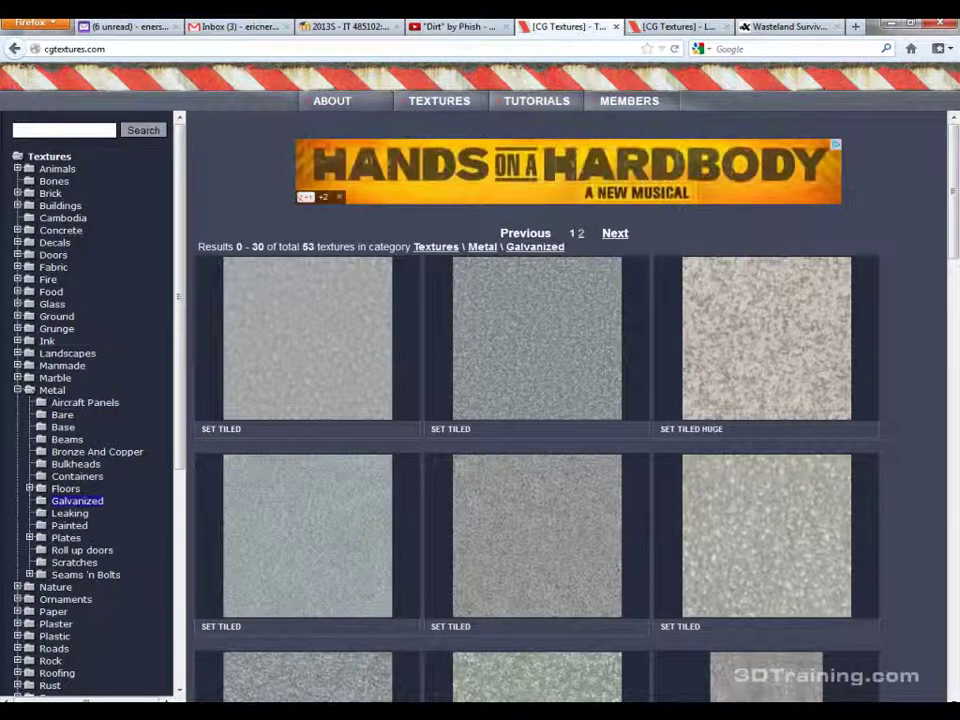
Step: Open the MetalGalvanized0022 texture set and compare its images and available download sizes
click(775, 485)
mouse_move(168, 470)
scroll(168, 470, down, 2)
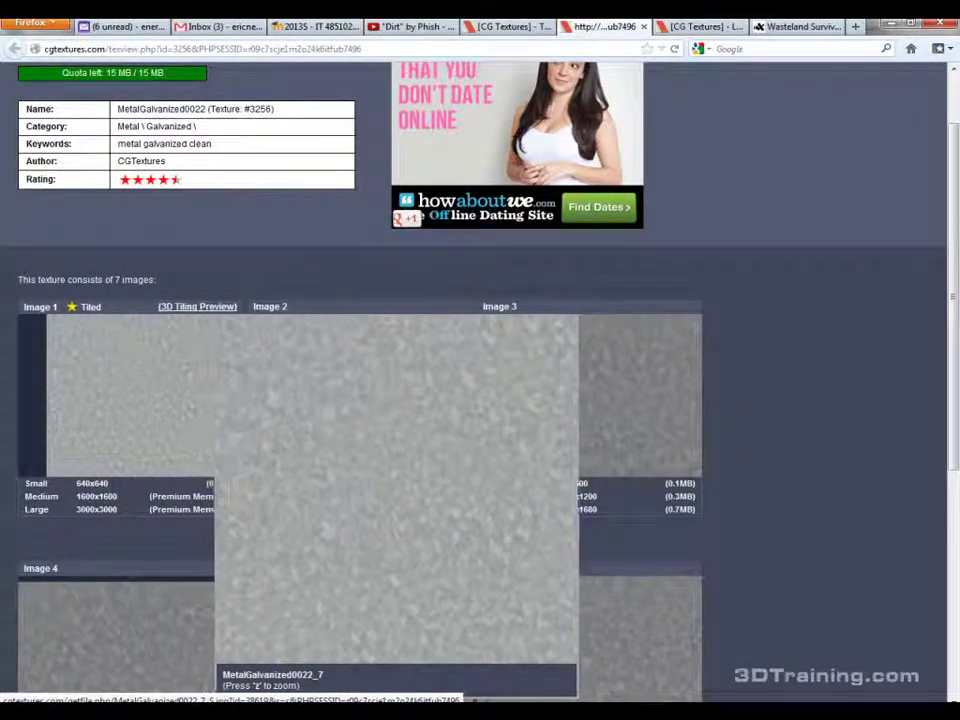
scroll(385, 450, down, 3)
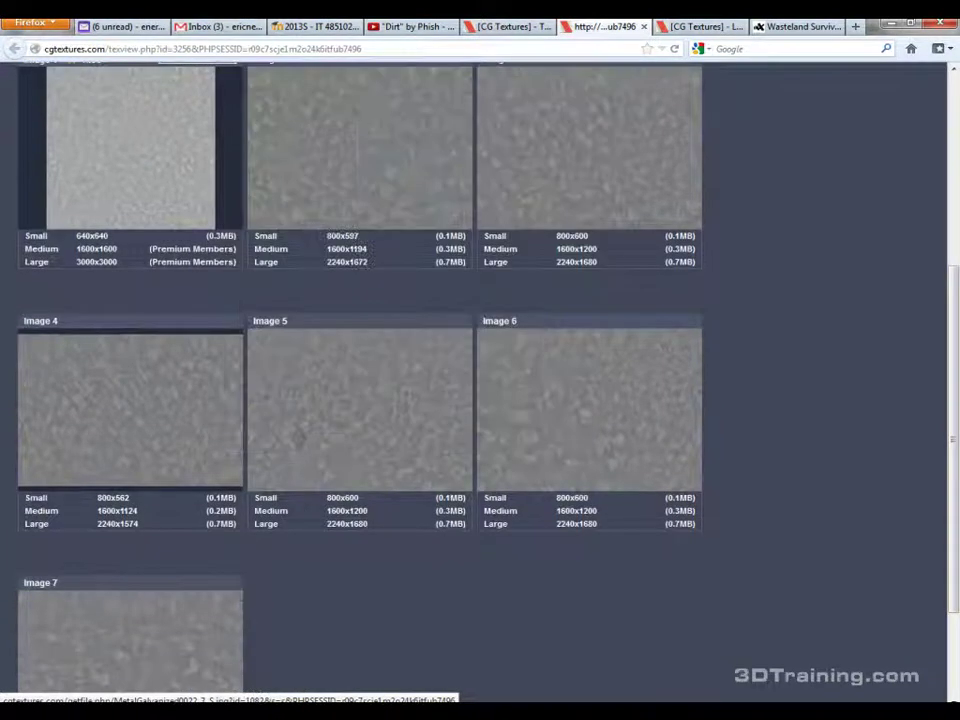
scroll(130, 480, down, 2)
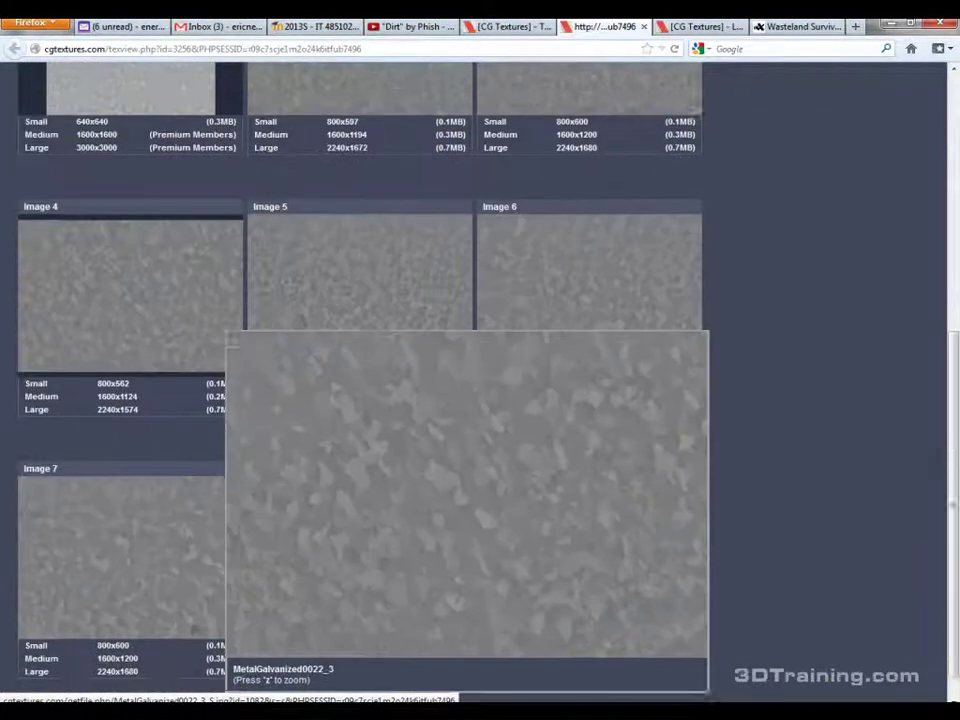
scroll(130, 480, up, 4)
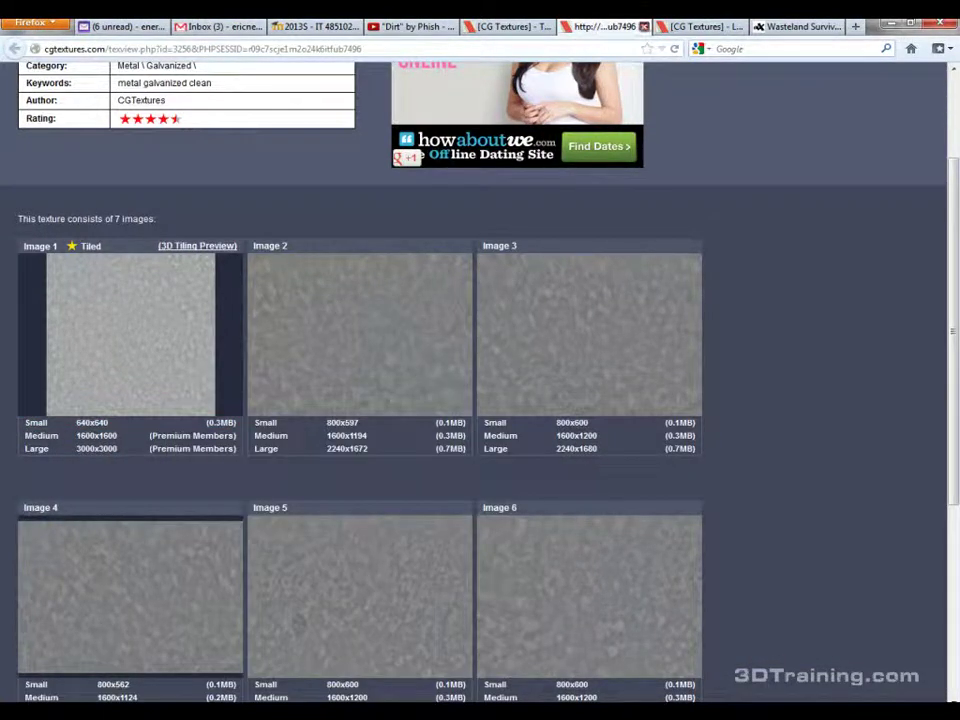
Step: Close the MetalGalvanized0022 and MetalAircraft0049 pages and return to the CG Textures Galvanized listing
key(ctrl+w)
key(ctrl+Tab)
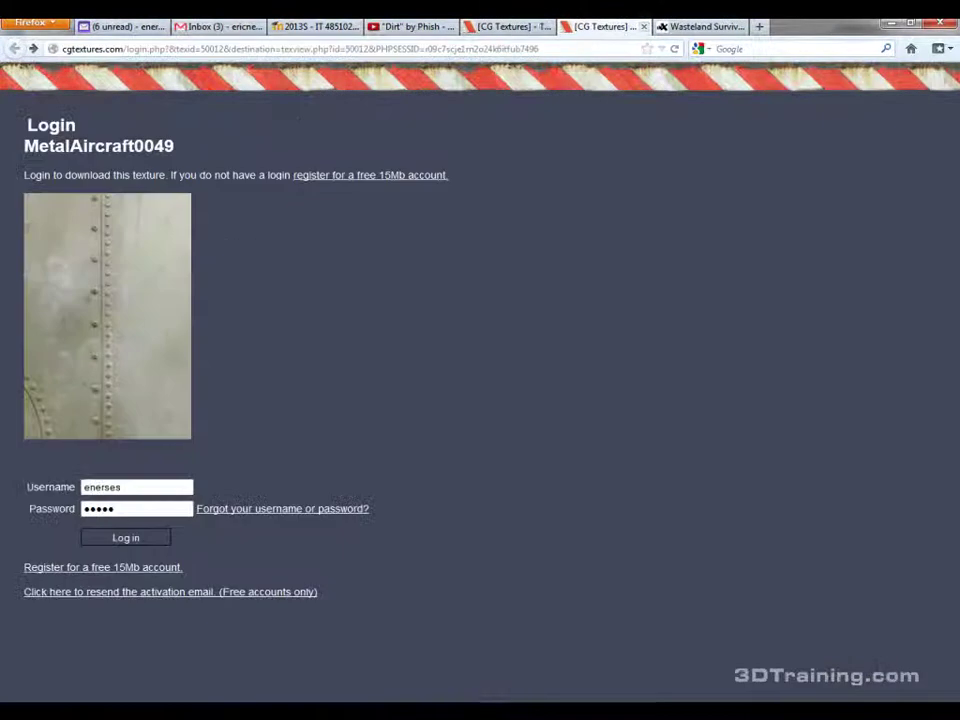
key(ctrl+w)
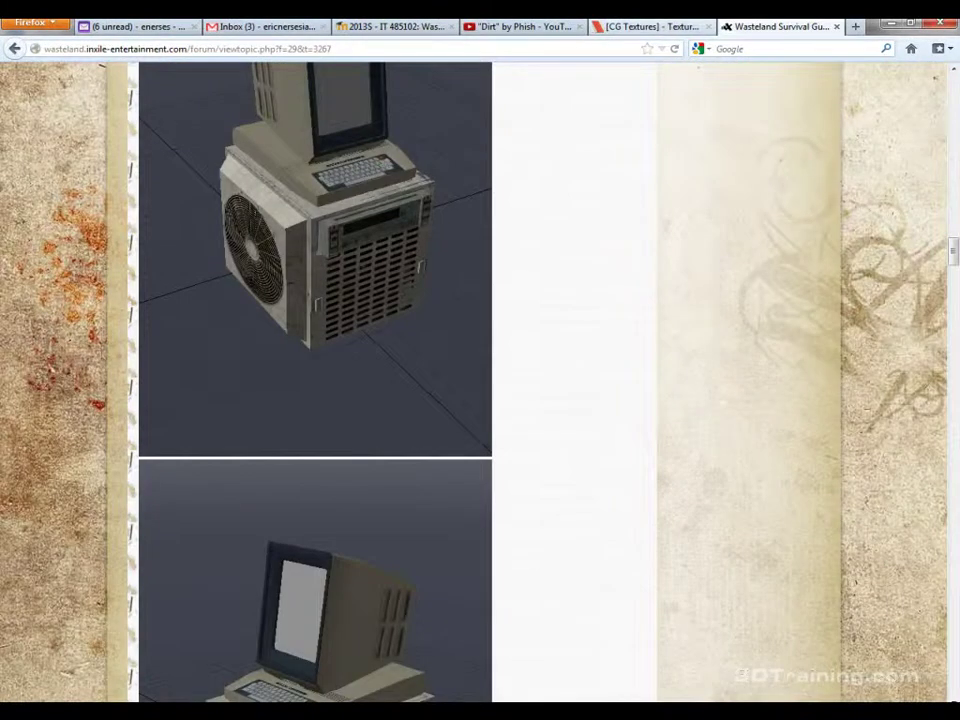
key(ctrl+shift+Tab)
Step: Switch to Photoshop to check the blast_door_concept.psd artwork, and open the Glass Backlit category on CG Textures in Firefox
key(alt+Tab)
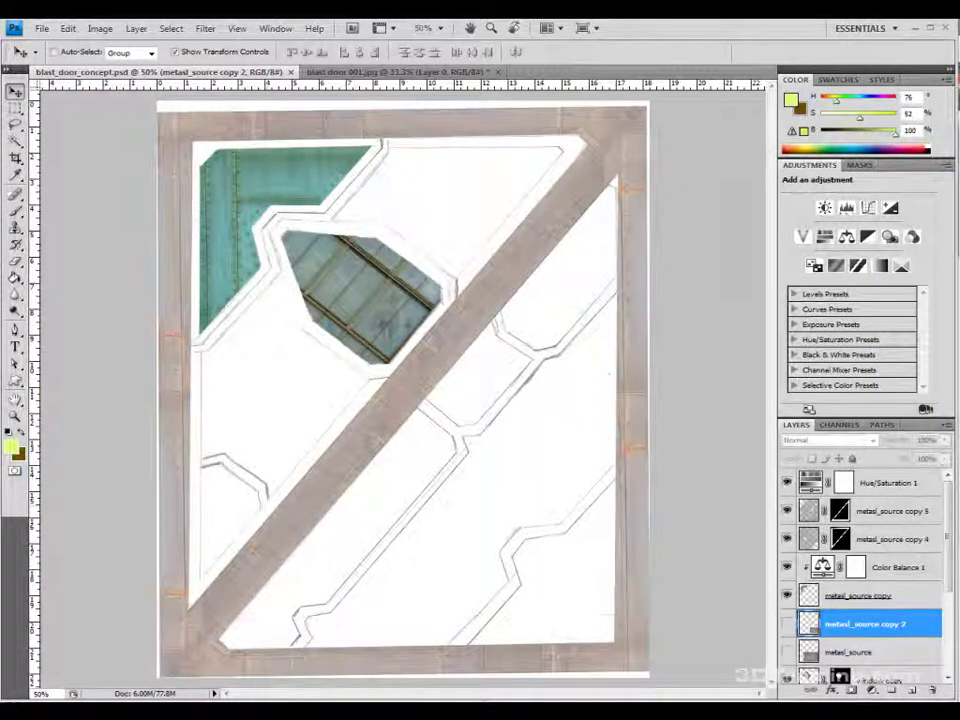
key(alt+Tab)
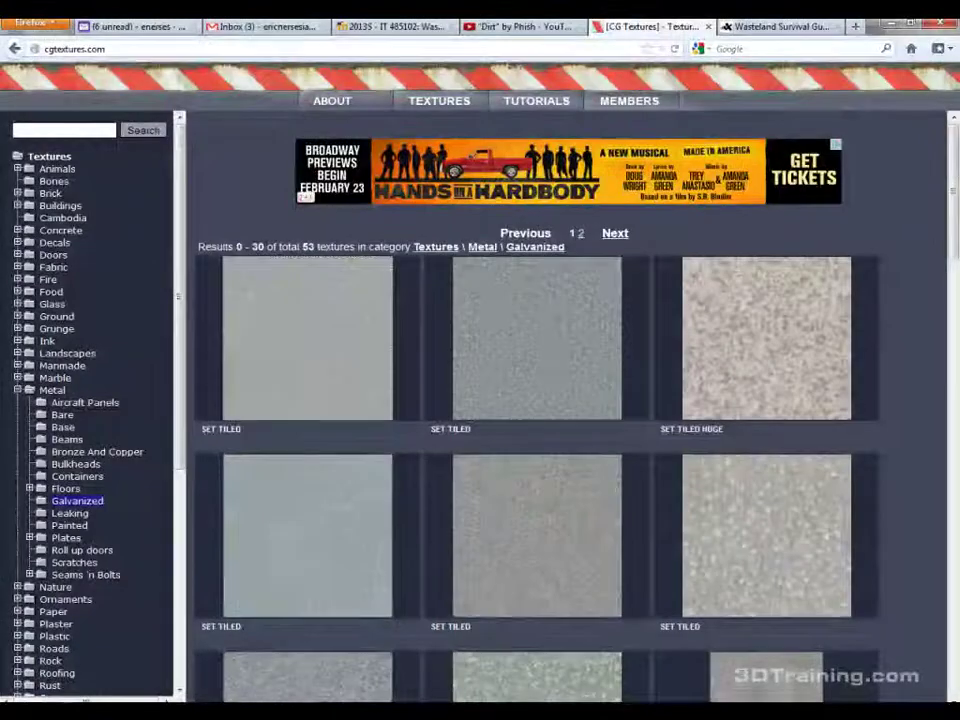
click(17, 378)
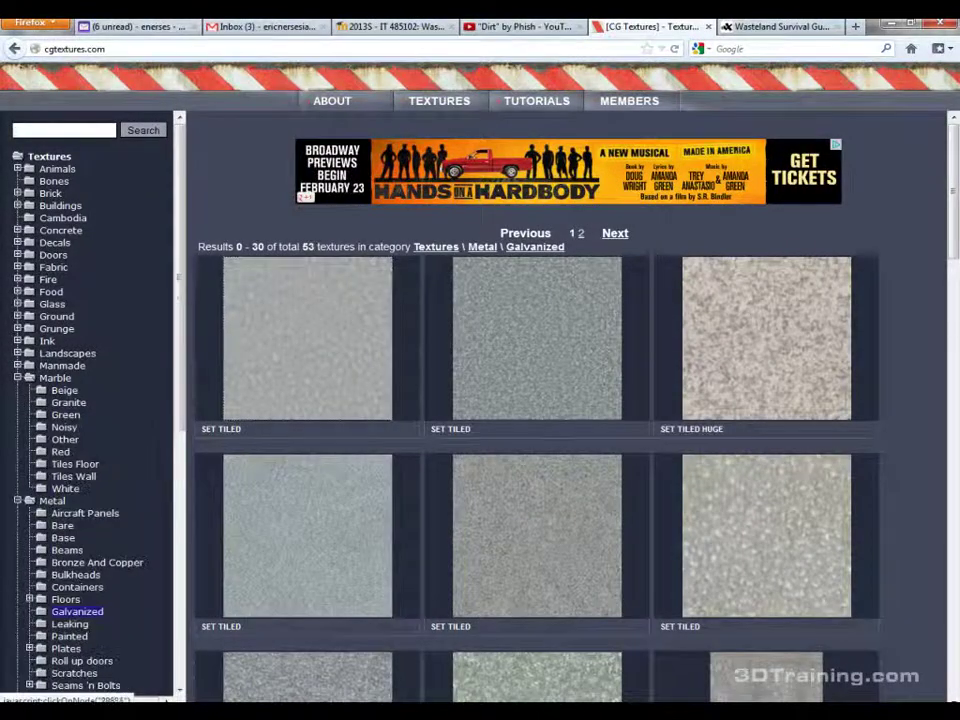
click(17, 304)
click(52, 304)
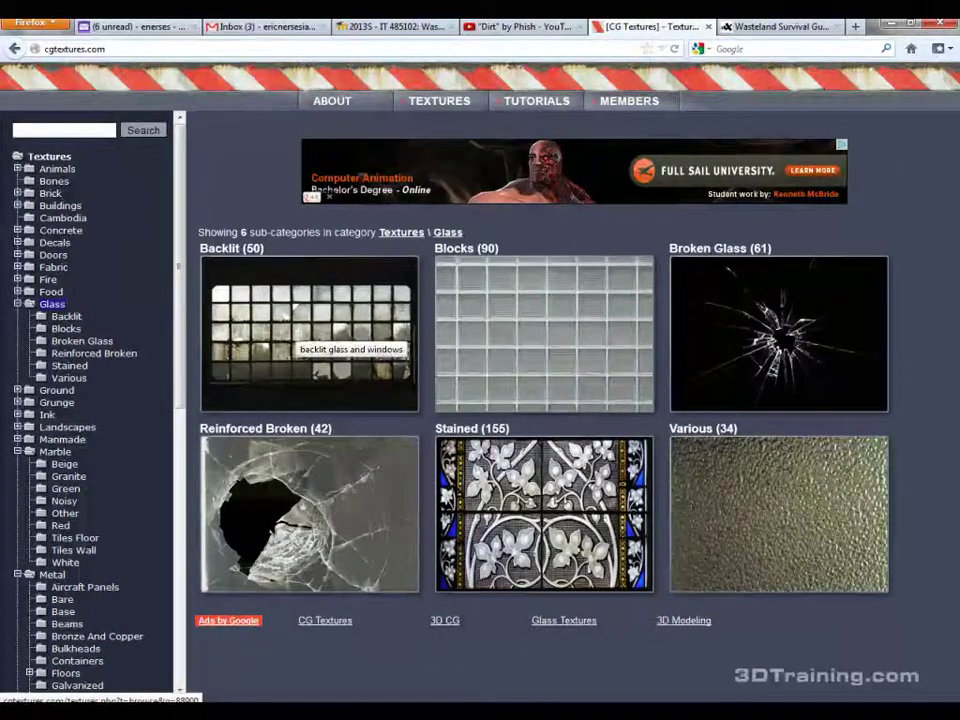
click(300, 335)
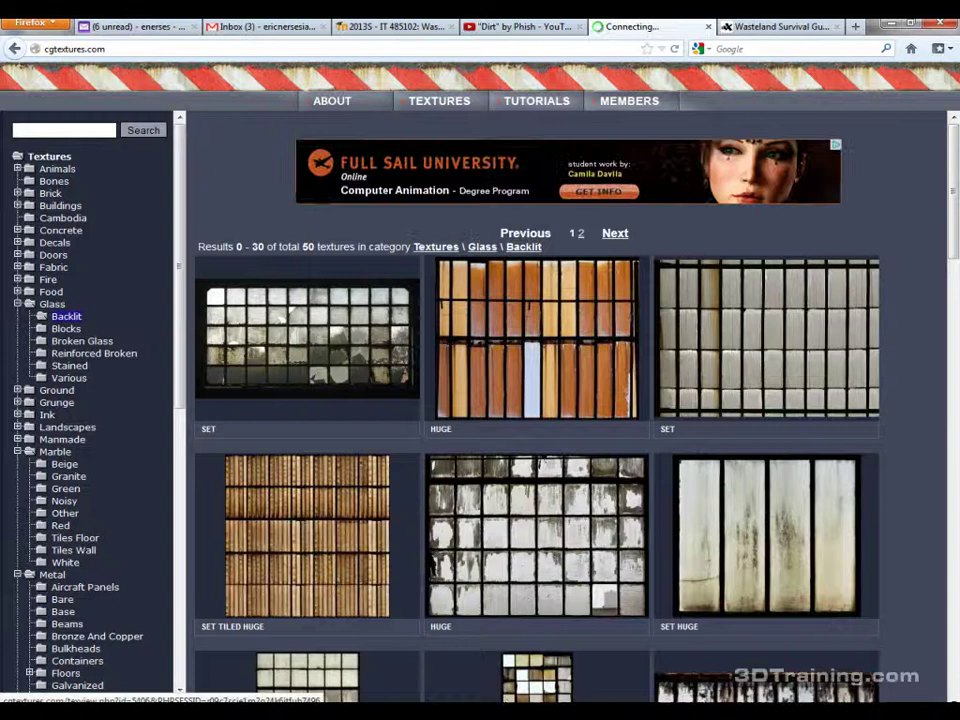
Step: Look through the first page of Backlit glass textures for weathered window panes
scroll(300, 335, down, 3)
scroll(540, 400, down, 3)
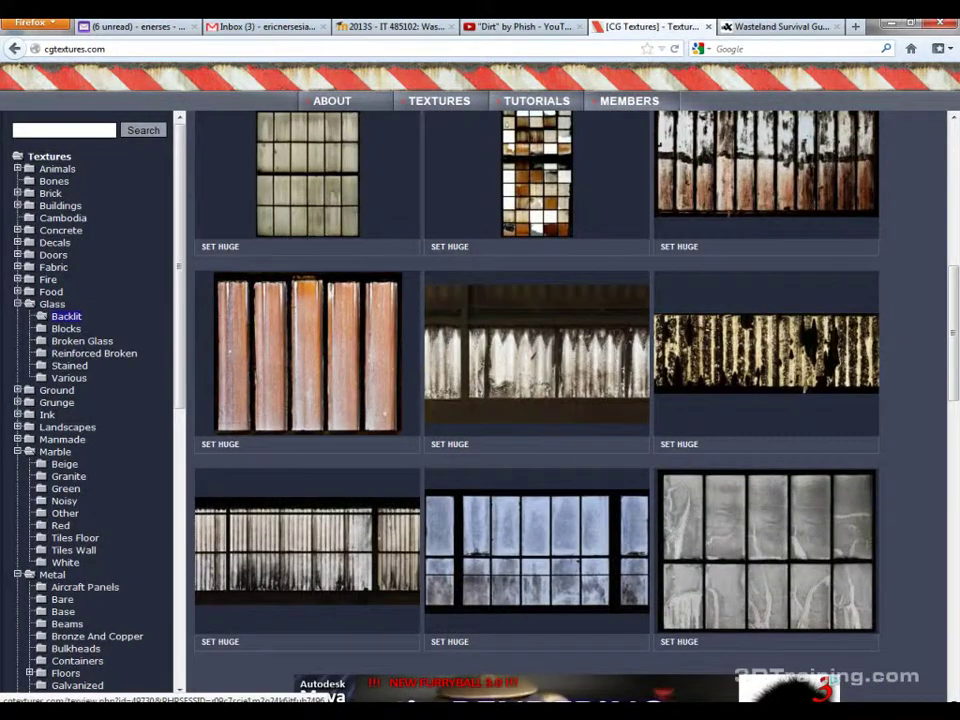
scroll(540, 400, down, 1)
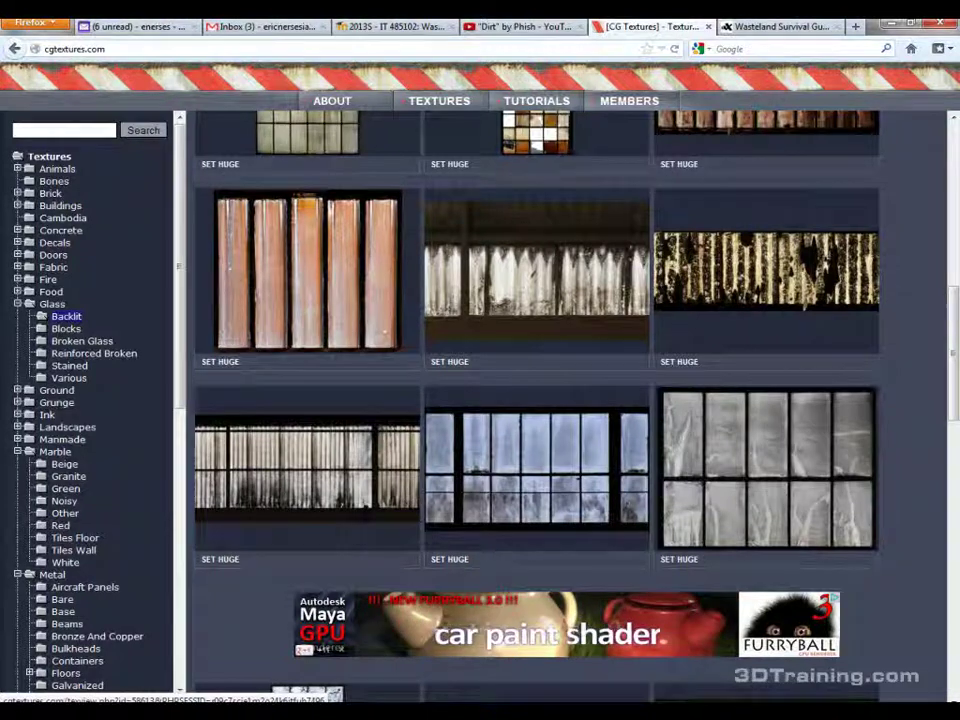
scroll(536, 400, down, 6)
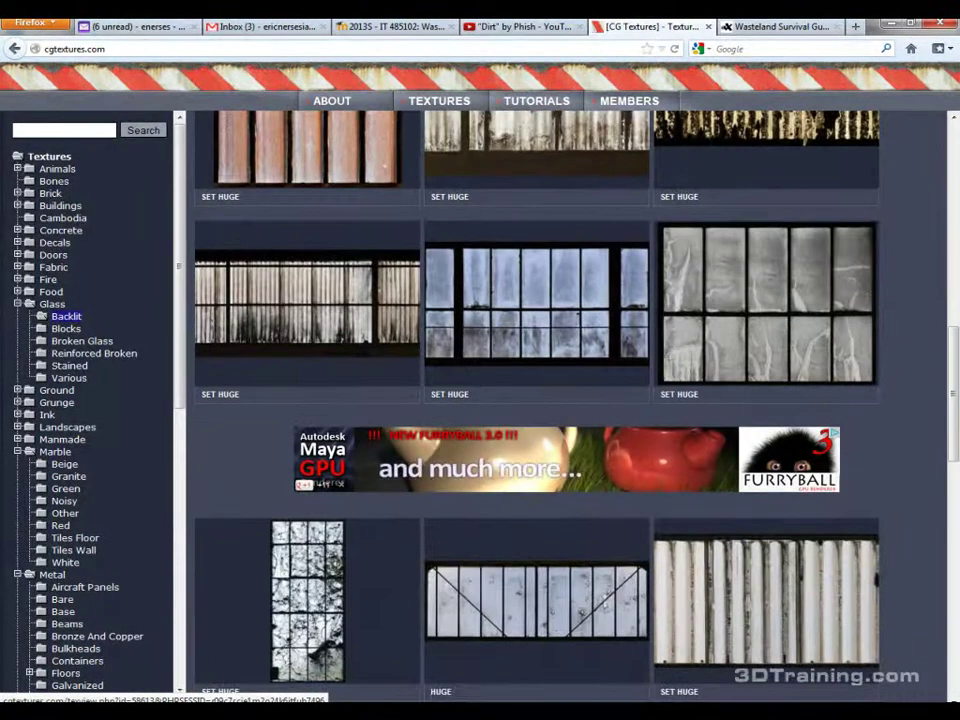
scroll(536, 400, down, 4)
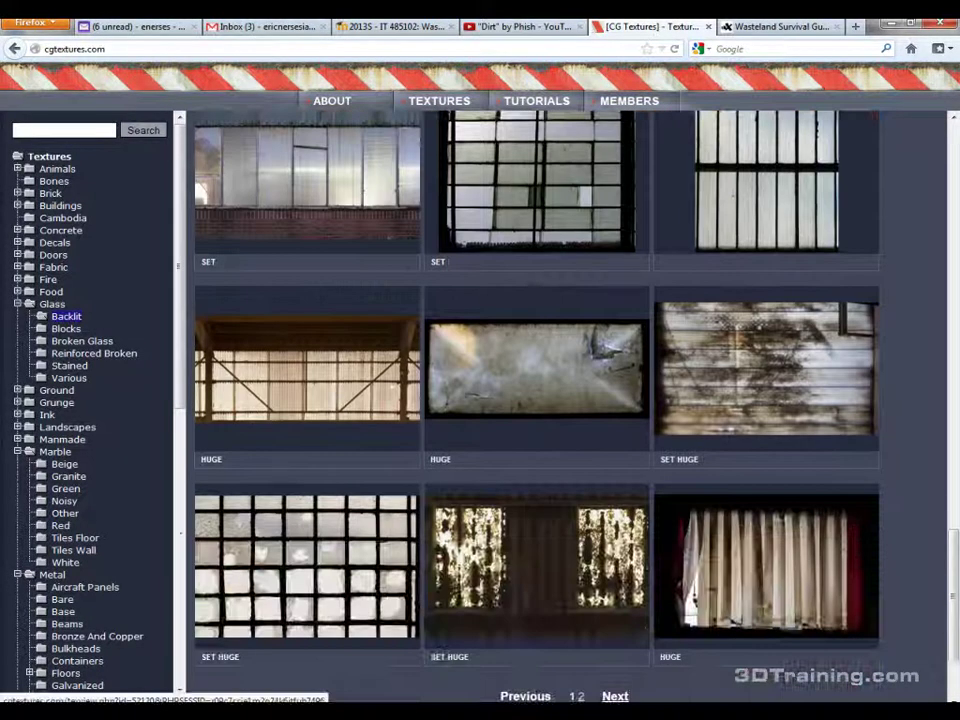
scroll(536, 400, down, 2)
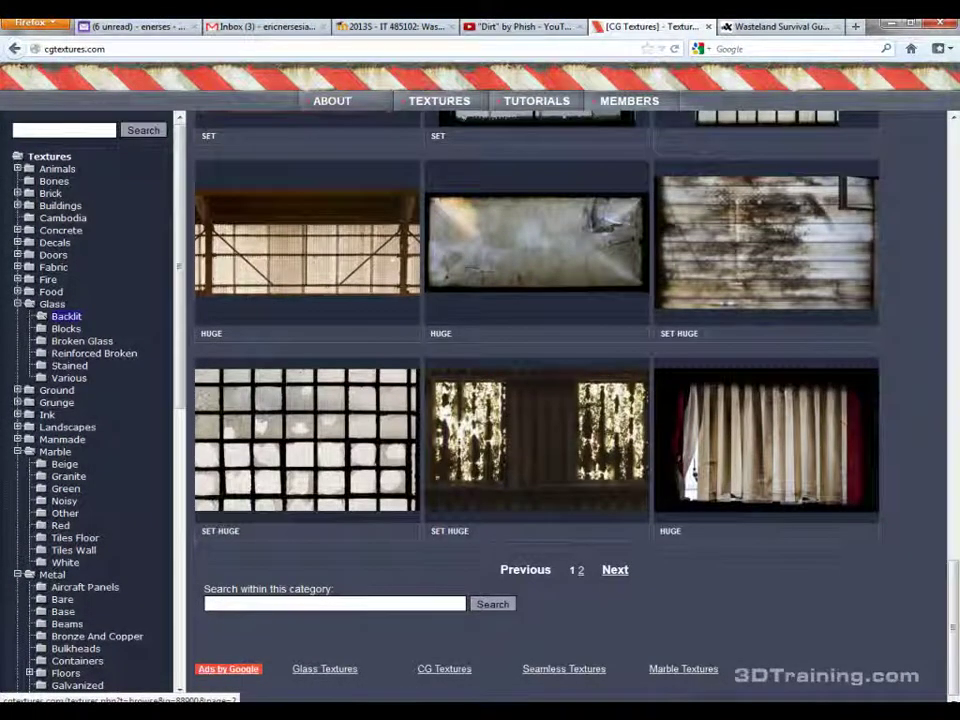
Step: Open page 2 of the Backlit glass textures and examine all of its window images
click(580, 570)
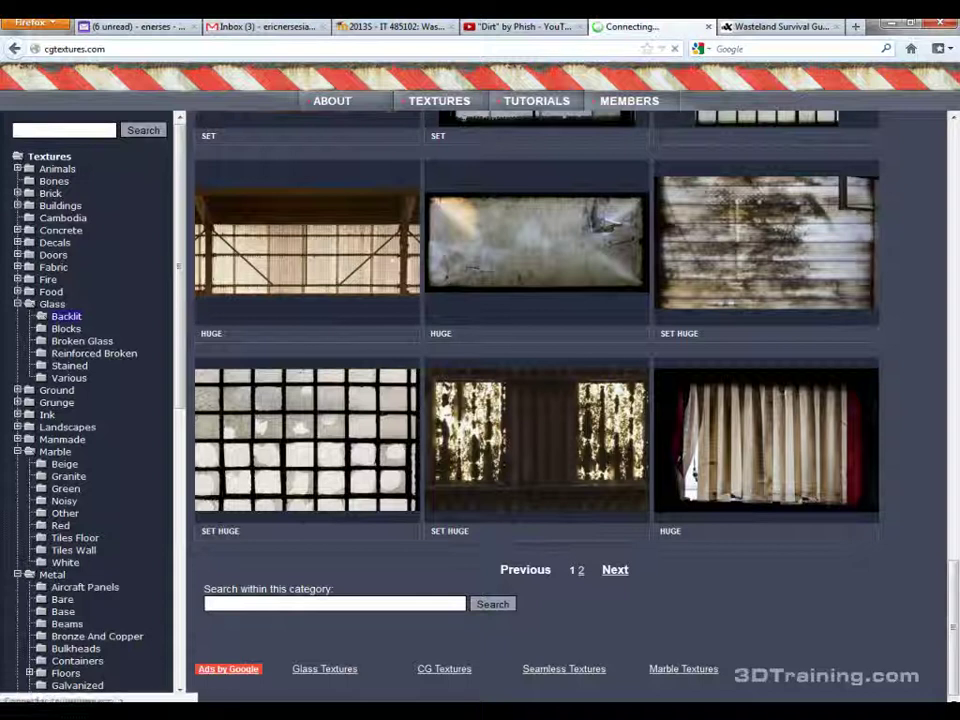
scroll(580, 500, down, 2)
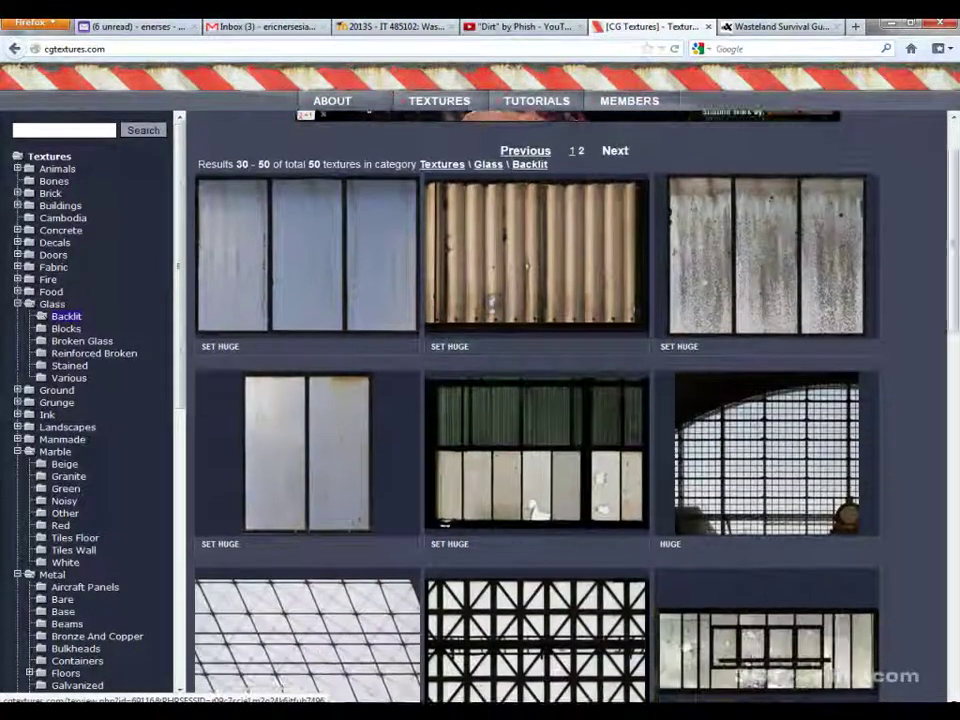
scroll(536, 400, down, 3)
scroll(536, 400, up, 3)
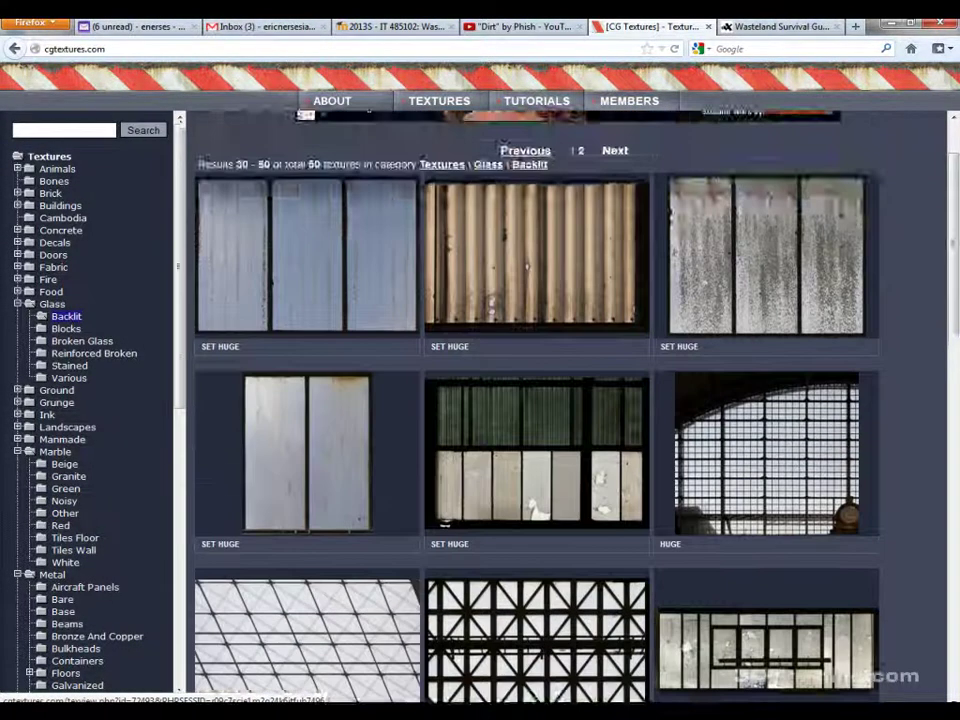
scroll(536, 400, down, 10)
scroll(536, 400, down, 10)
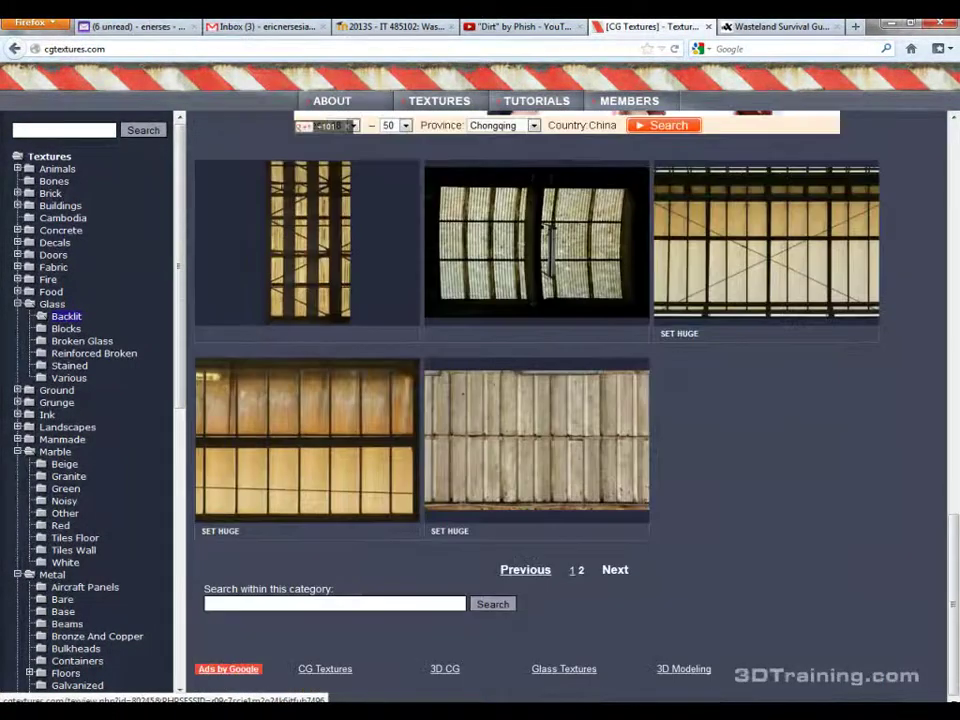
scroll(536, 400, up, 15)
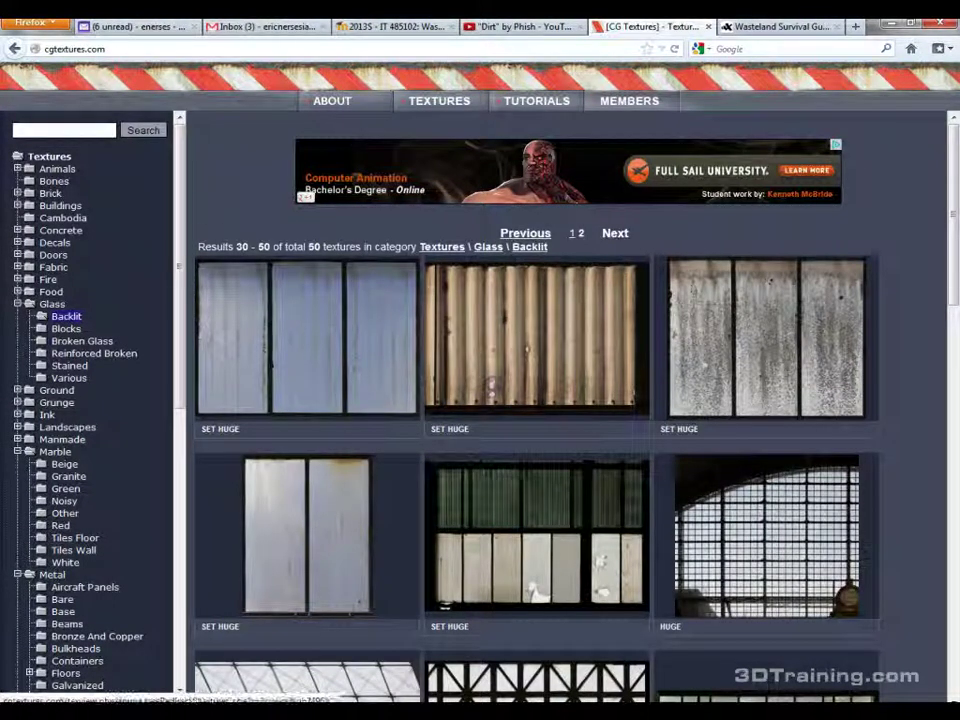
Step: Return to the Glass categories, open Blocks and look through the glass block textures on pages 1 and 2
click(52, 303)
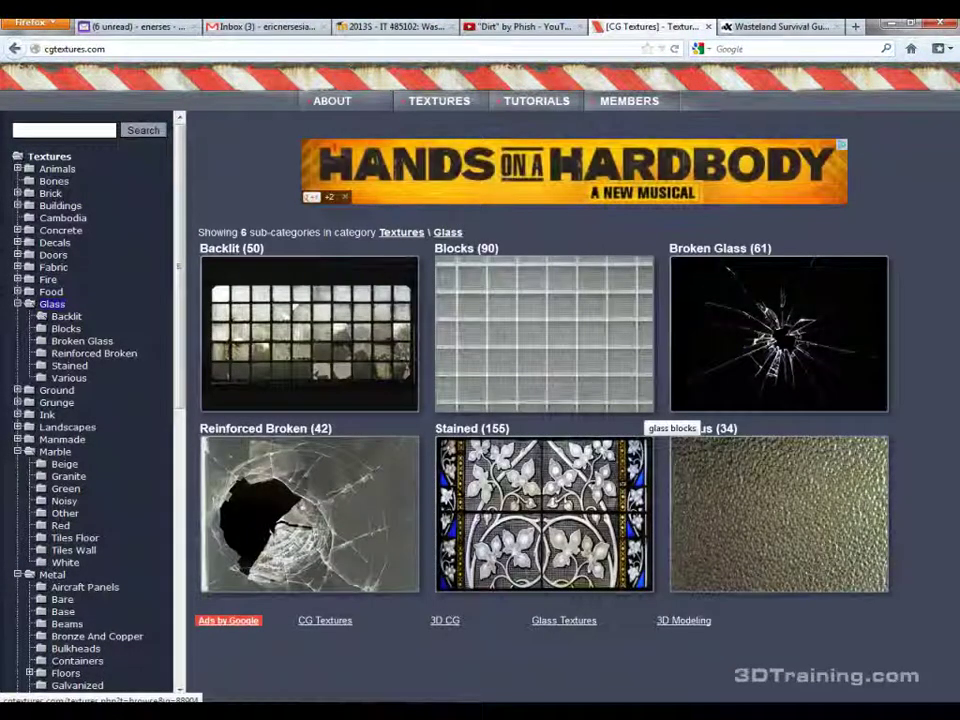
click(643, 400)
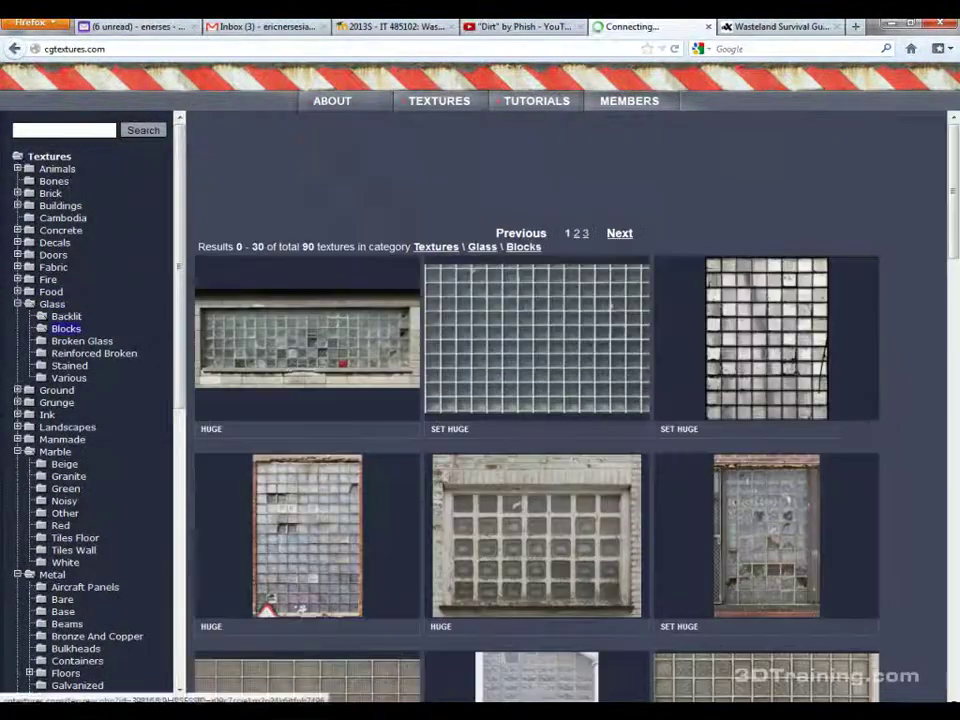
scroll(570, 400, down, 5)
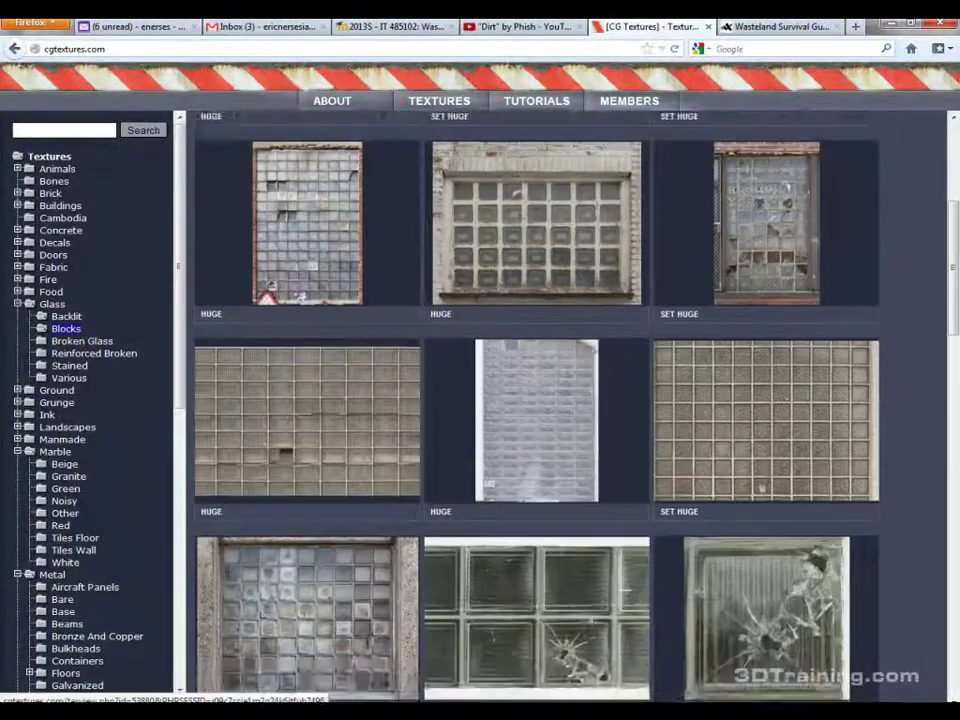
scroll(537, 400, down, 8)
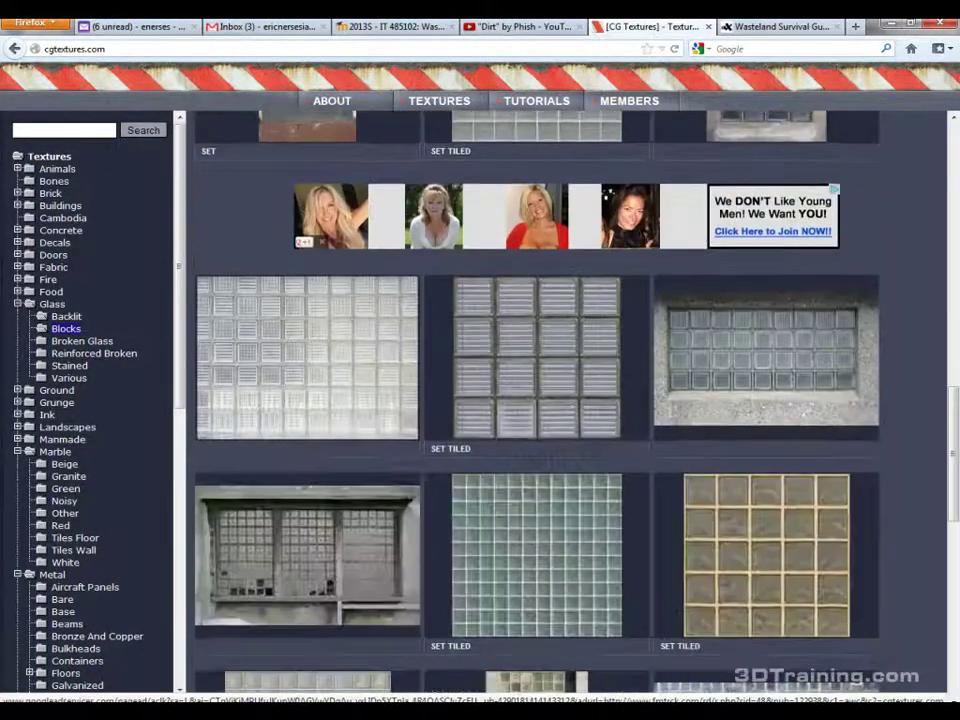
scroll(537, 400, down, 8)
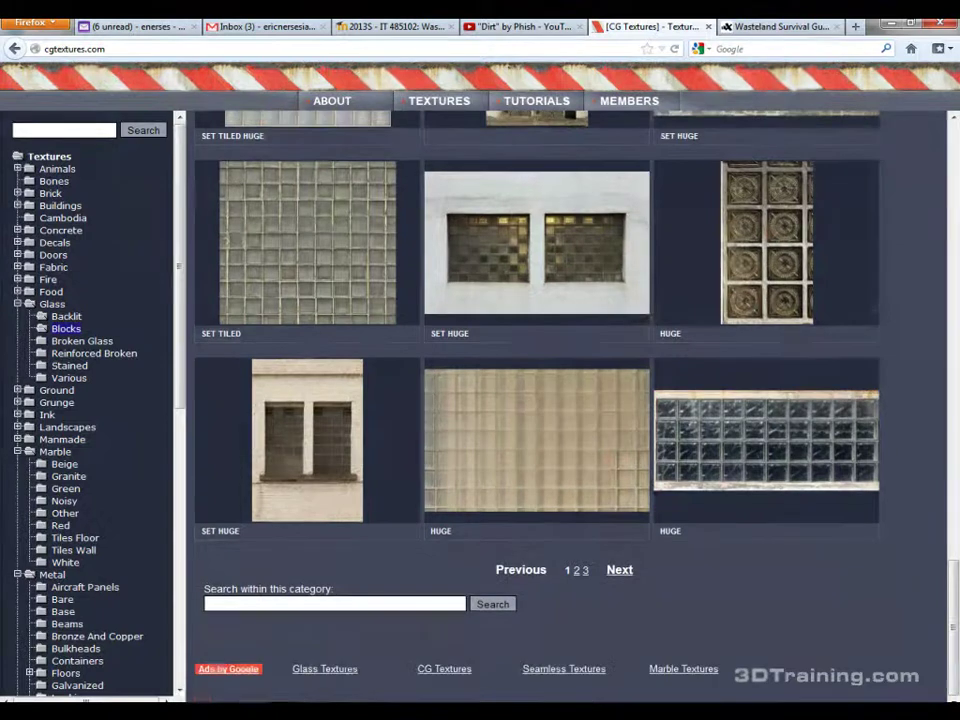
click(619, 570)
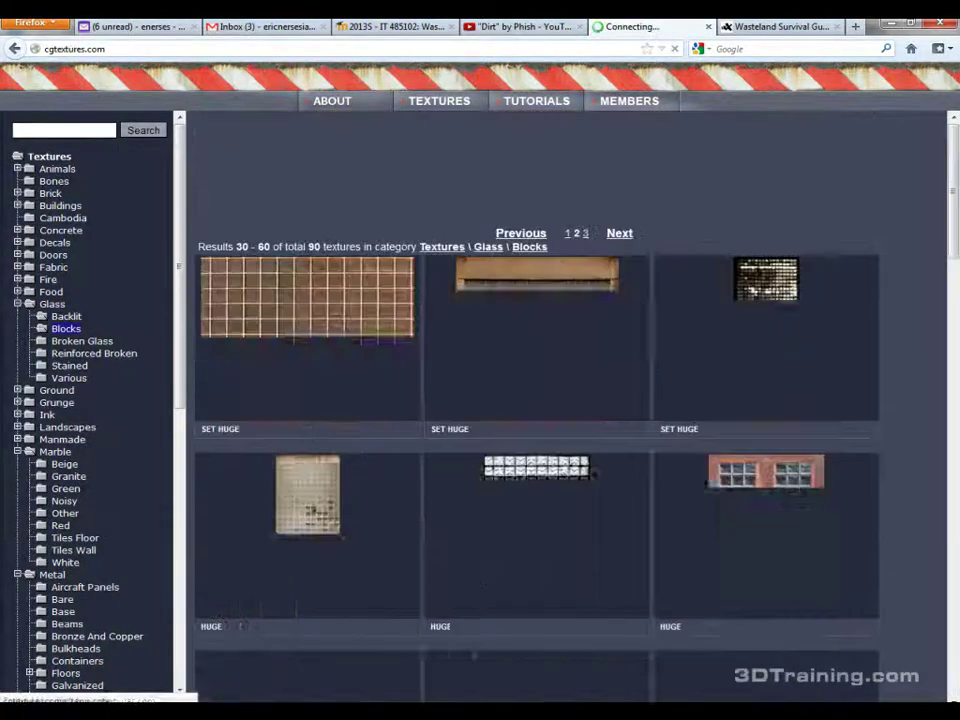
scroll(537, 400, down, 4)
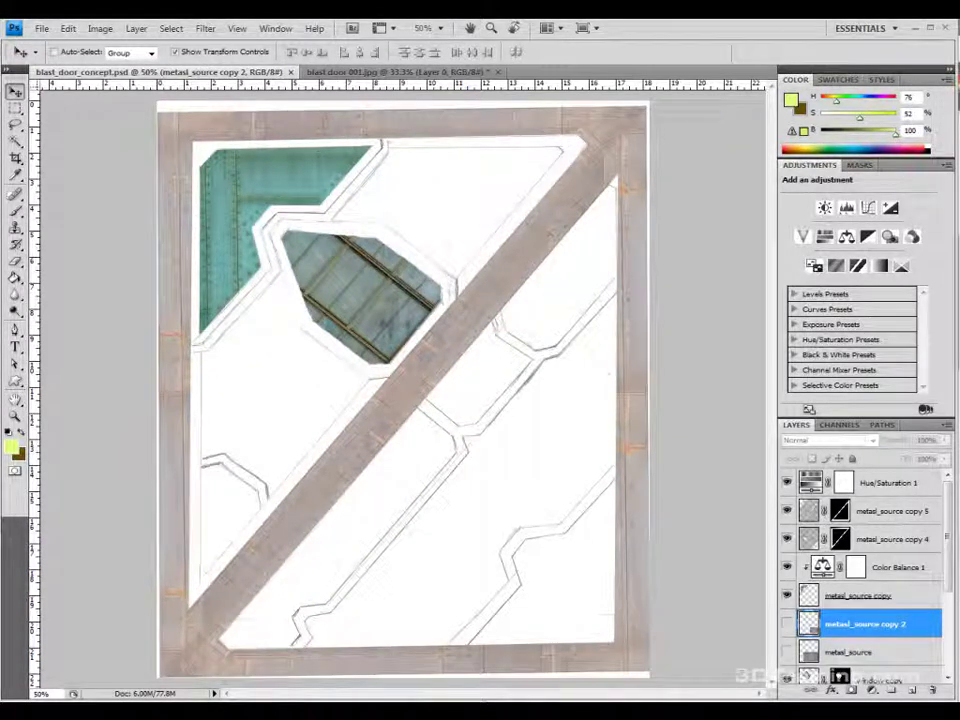
Step: Enlarge the layer list and toggle the window copy layer's visibility to compare the glass with the hallway photo underneath
double_click(809, 165)
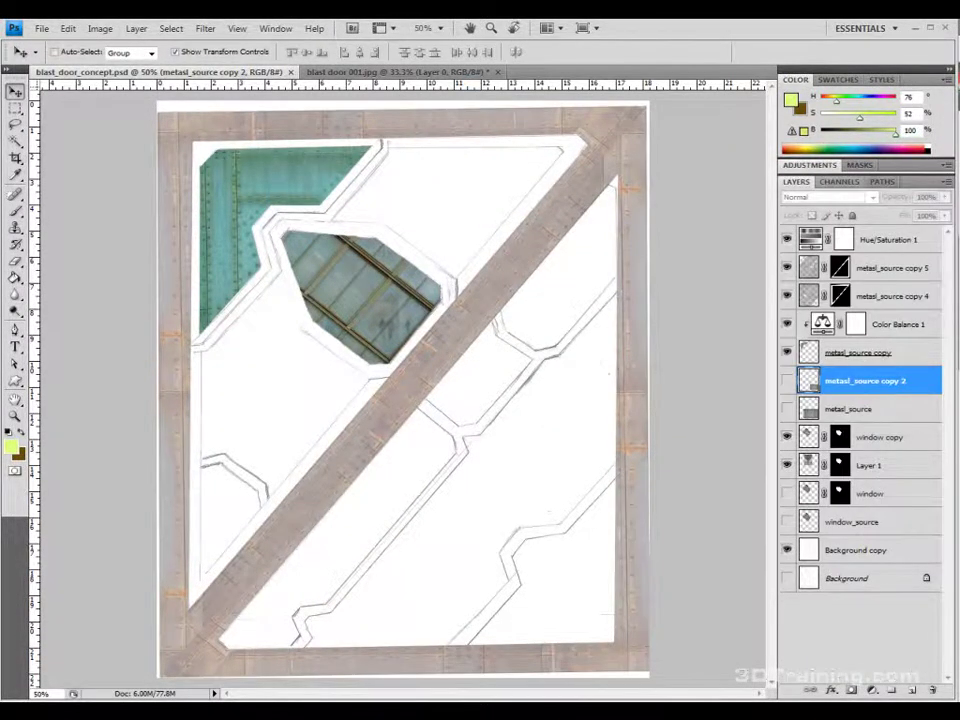
click(787, 437)
click(787, 437)
click(787, 437)
click(787, 437)
click(787, 437)
click(787, 493)
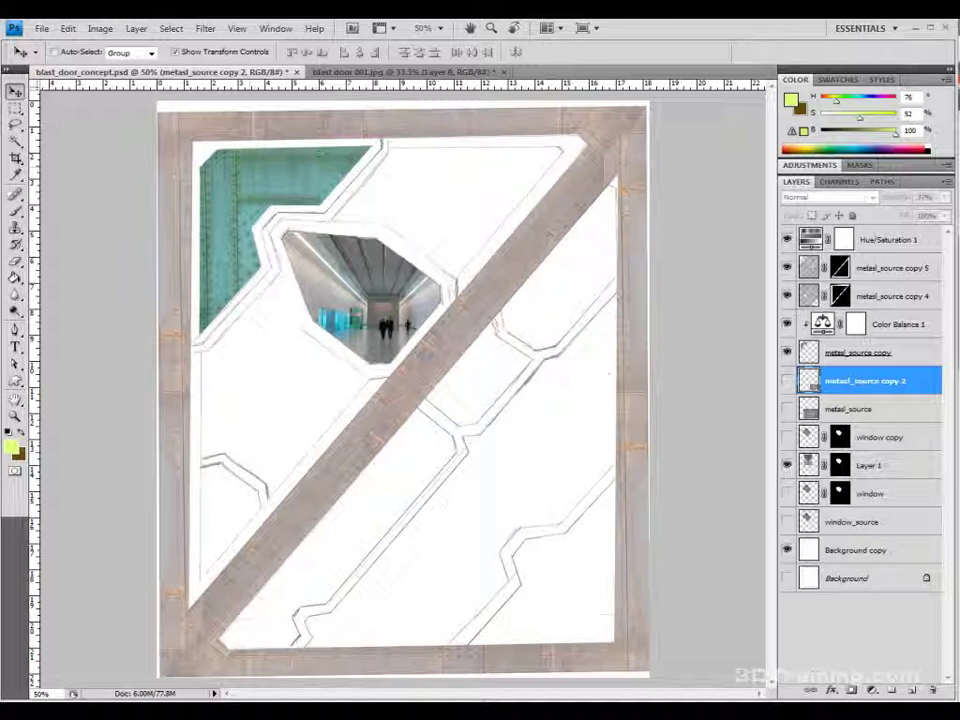
click(787, 437)
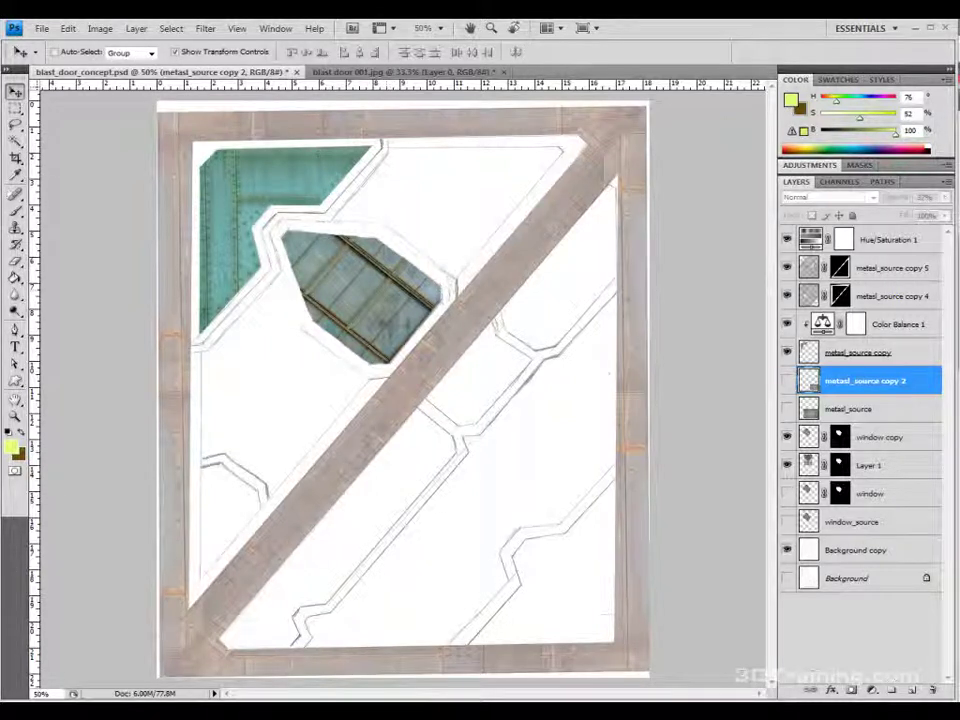
click(787, 437)
Step: Disable Layer 1's mask to view the whole hallway photo, re-enable the mask and show the window copy layer again
click(870, 465)
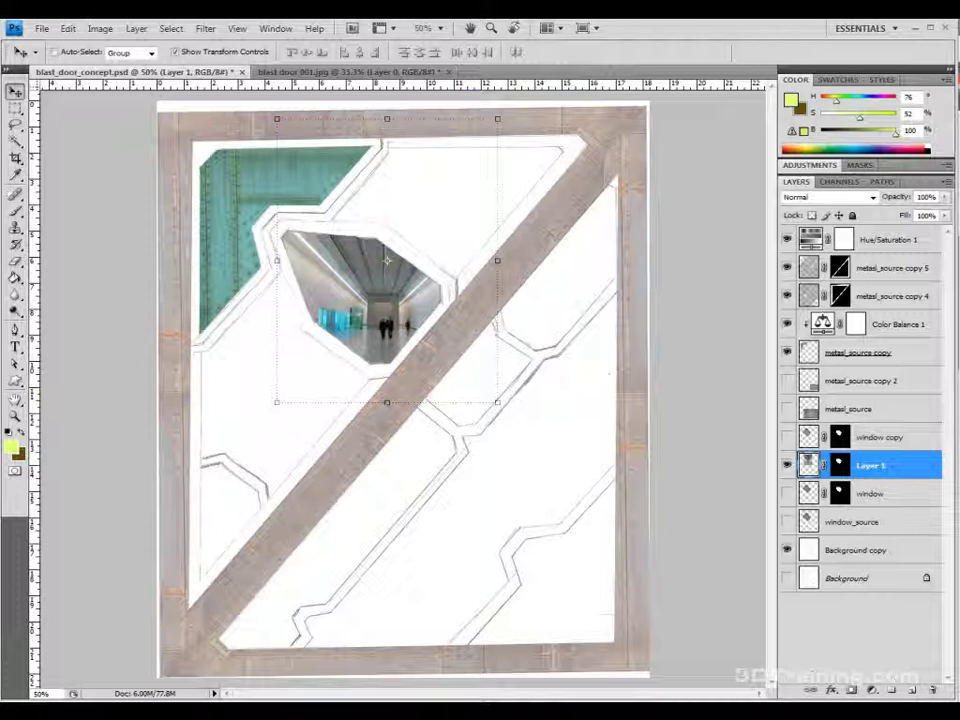
right_click(839, 463)
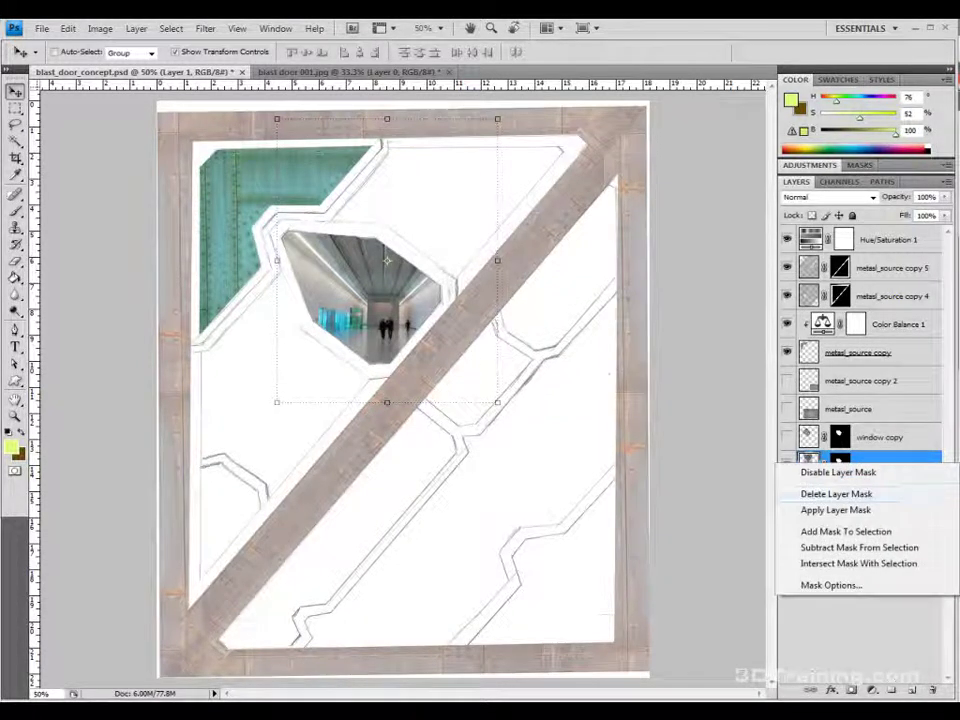
click(838, 472)
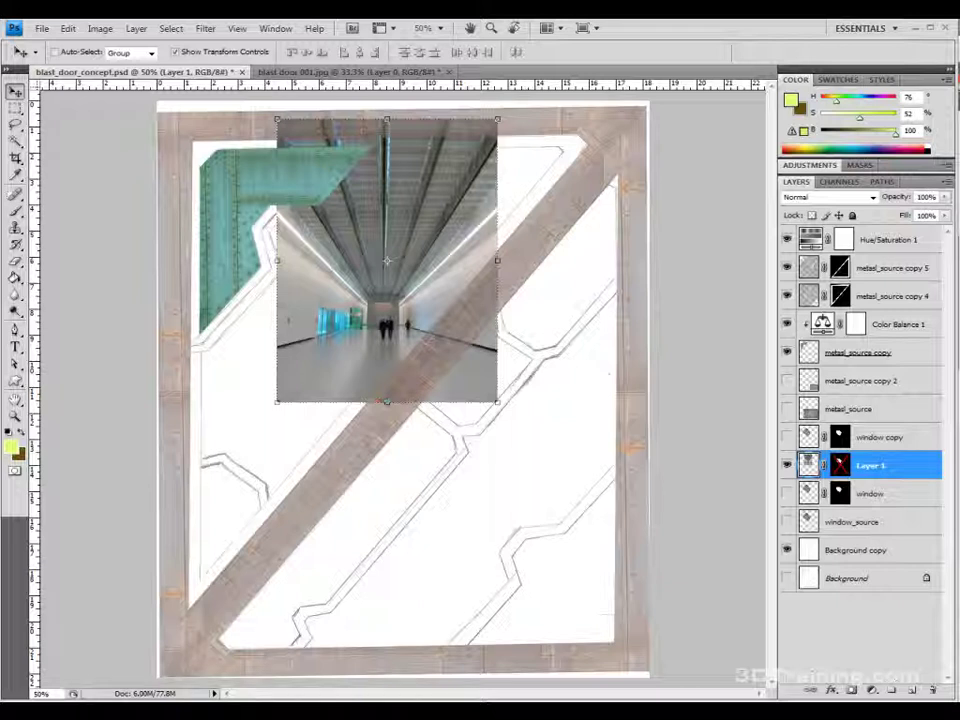
click(136, 28)
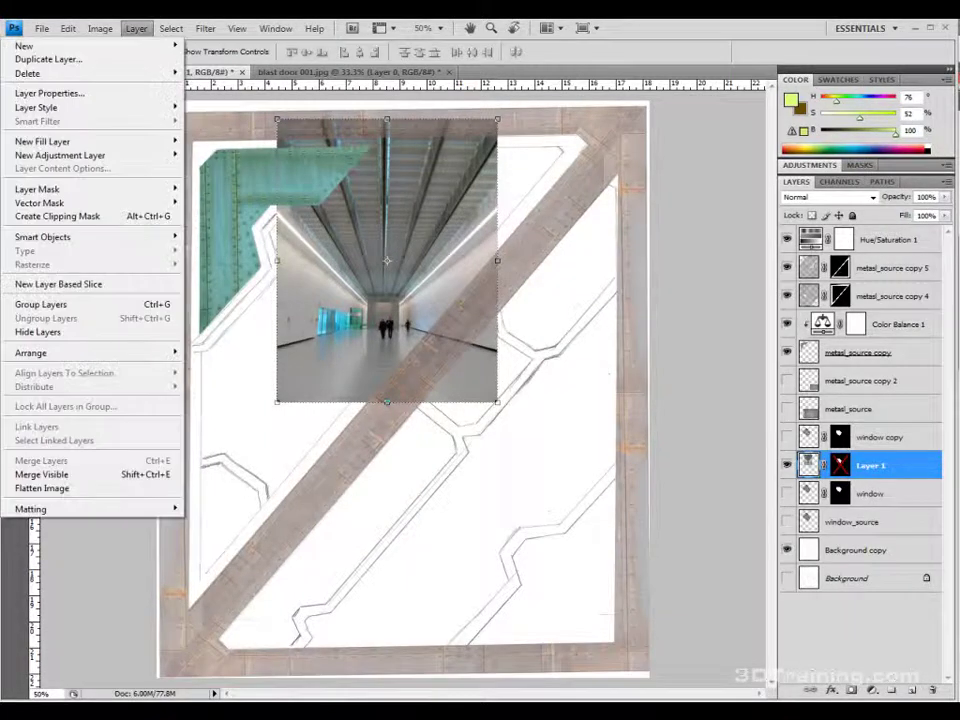
mouse_move(90, 189)
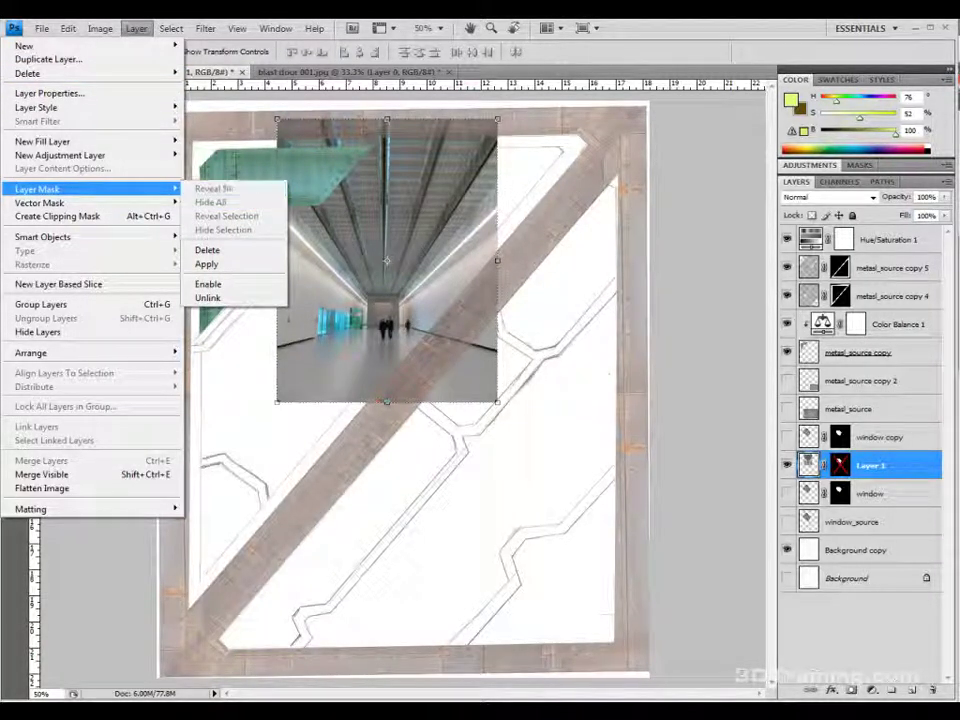
right_click(838, 465)
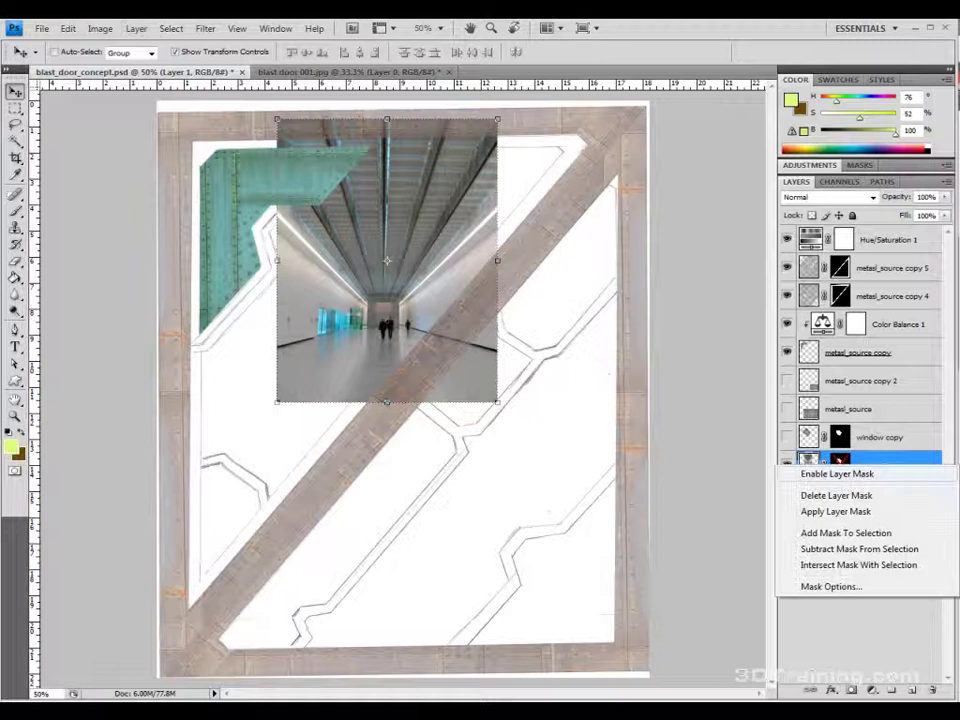
click(837, 474)
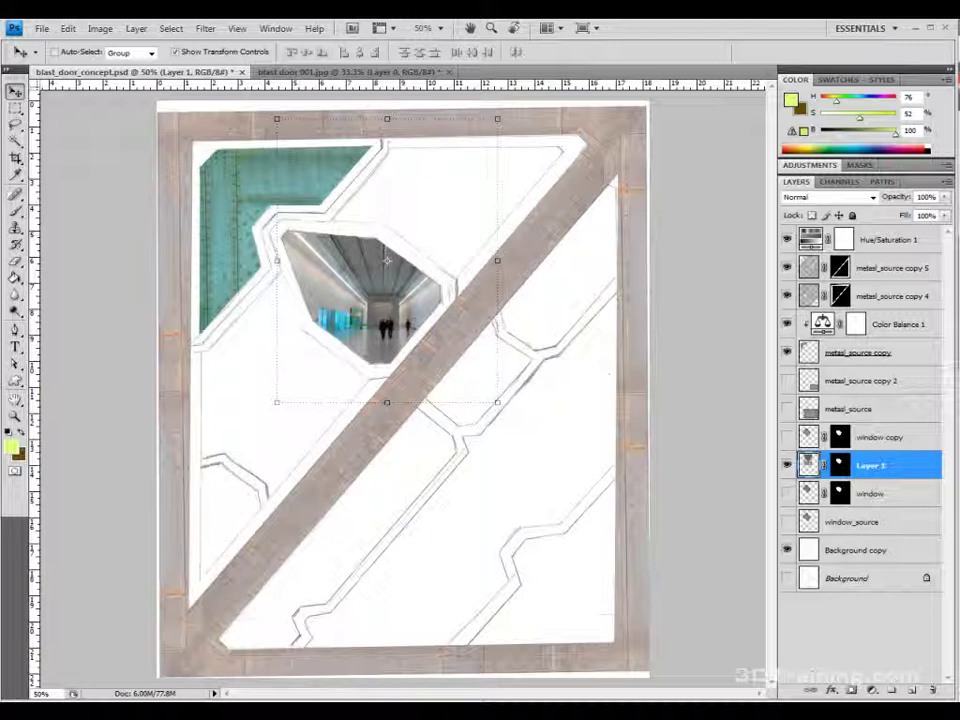
click(787, 437)
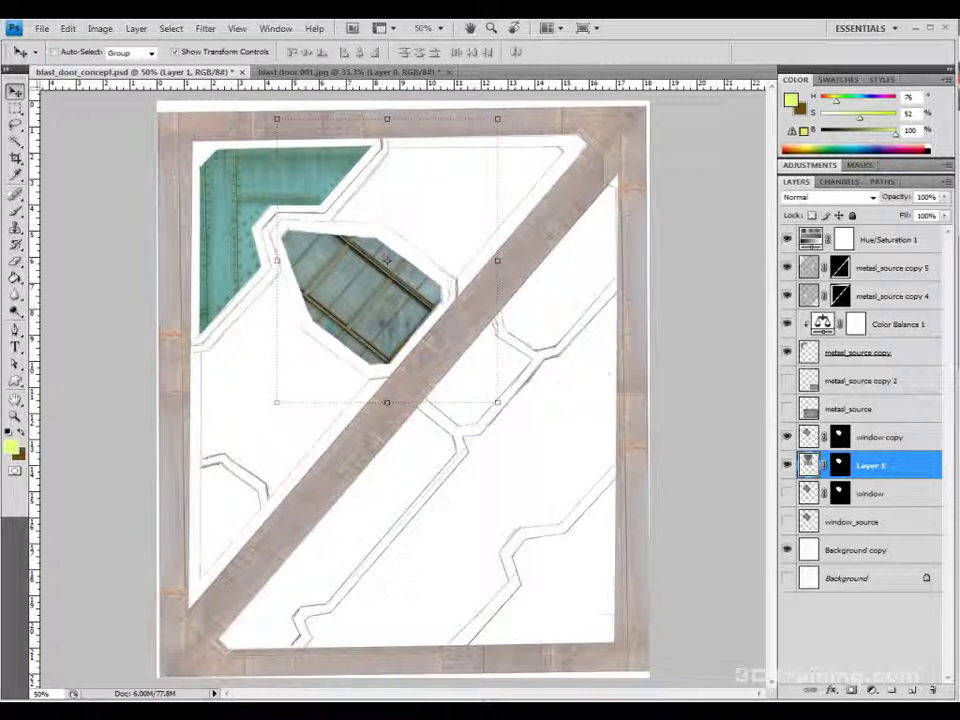
Step: Show the window_source and window layers, and hide Layer 1 and the window copy layer
click(852, 409)
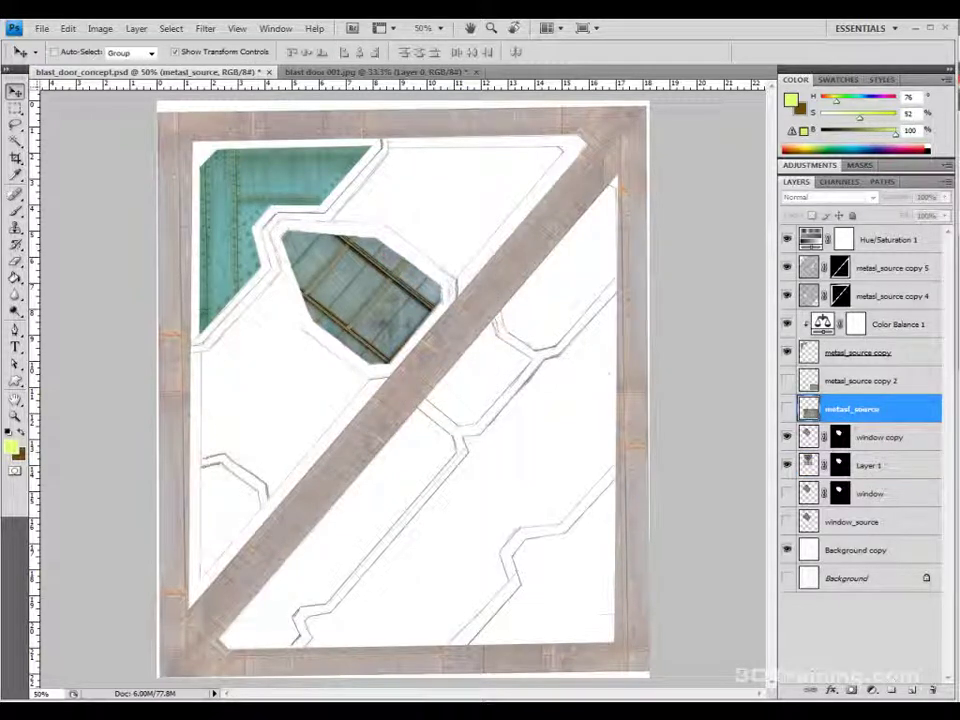
click(787, 522)
click(787, 493)
click(787, 465)
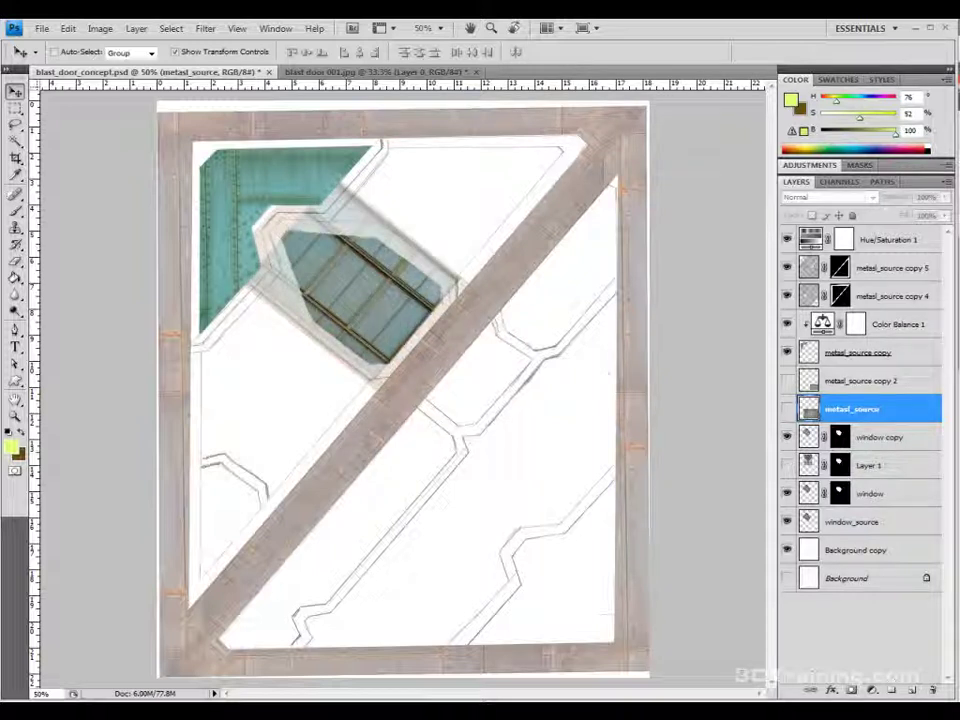
click(787, 437)
Step: Move the window_source image to the lower-right part of the door and set its opacity to 100%
click(853, 521)
drag(352, 281, 474, 508)
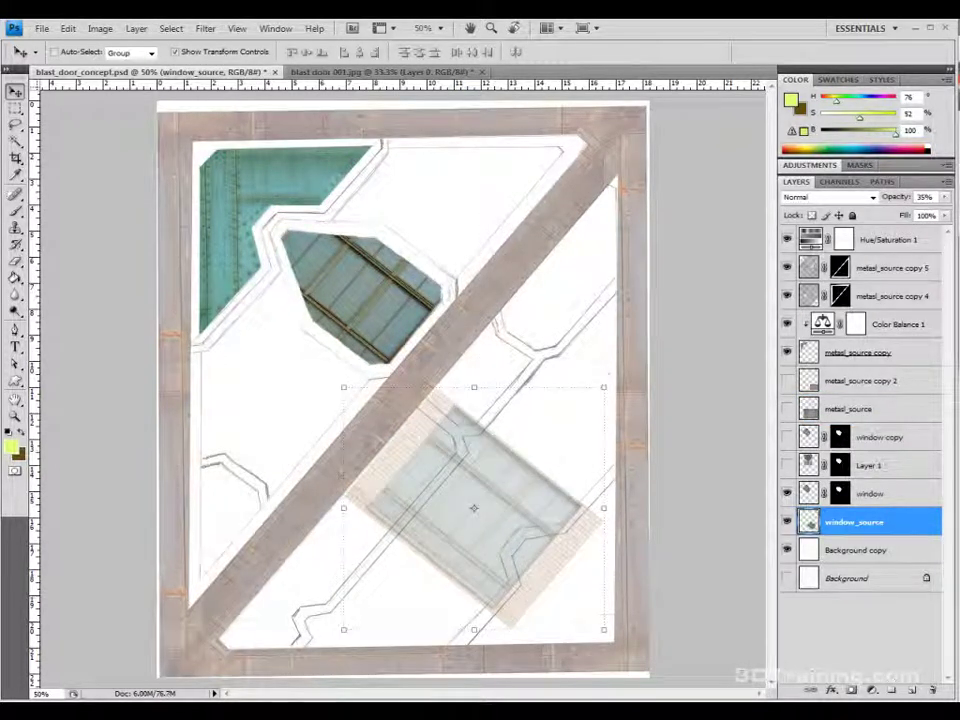
click(944, 197)
drag(897, 213, 946, 213)
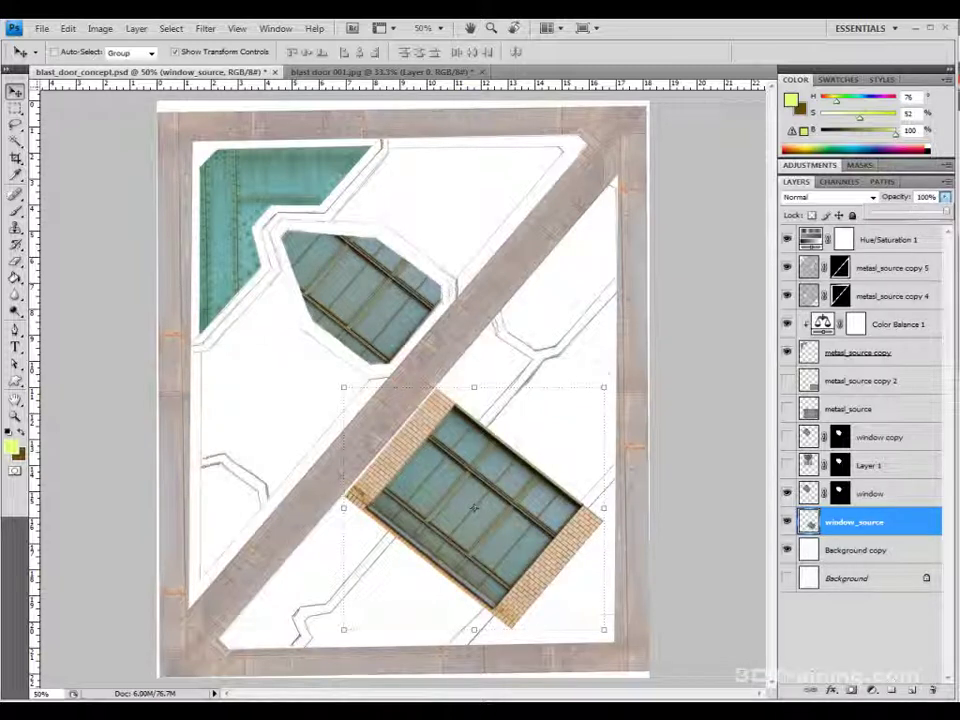
Step: Try rotating the window_source image by -37.5°, cancel the rotation and move the image back over the sketched window outline
drag(615, 378, 505, 311)
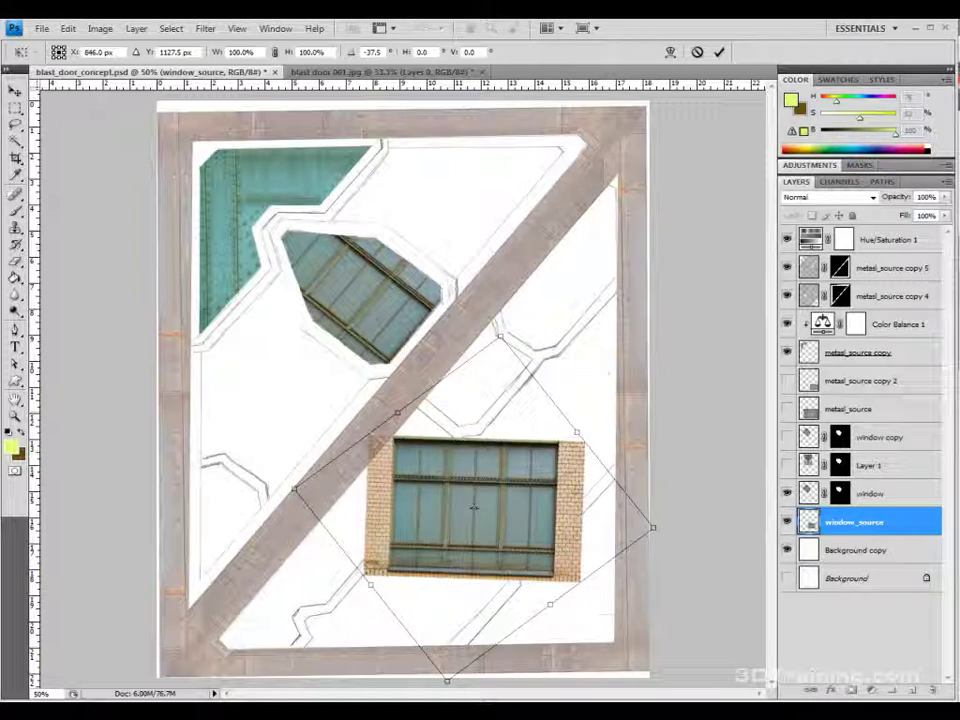
key(Escape)
key(ctrl+t)
drag(474, 507, 353, 273)
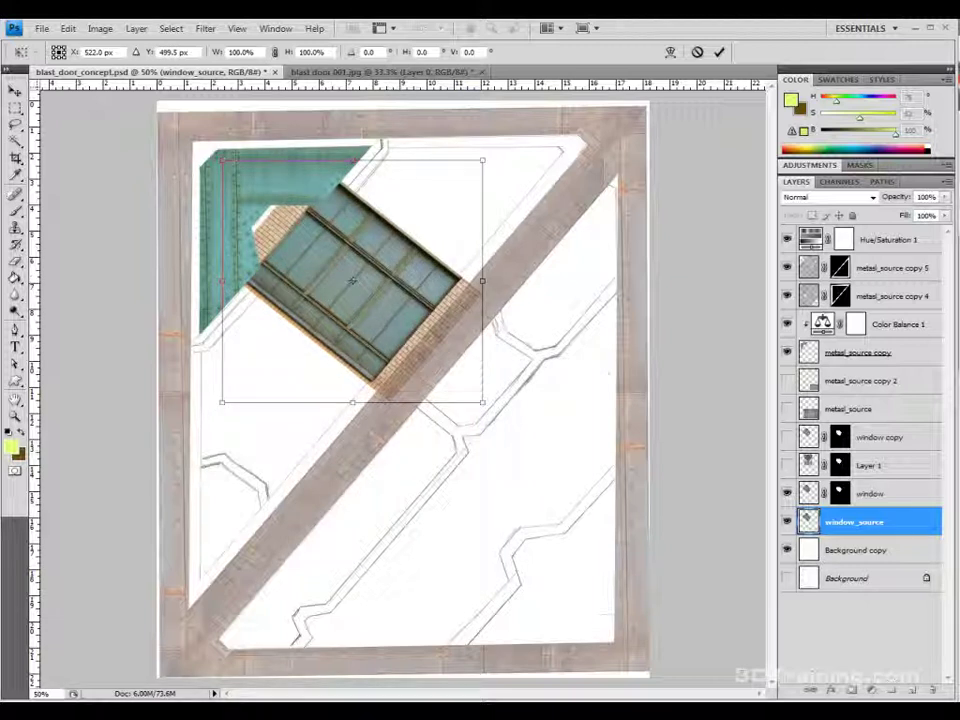
key(Return)
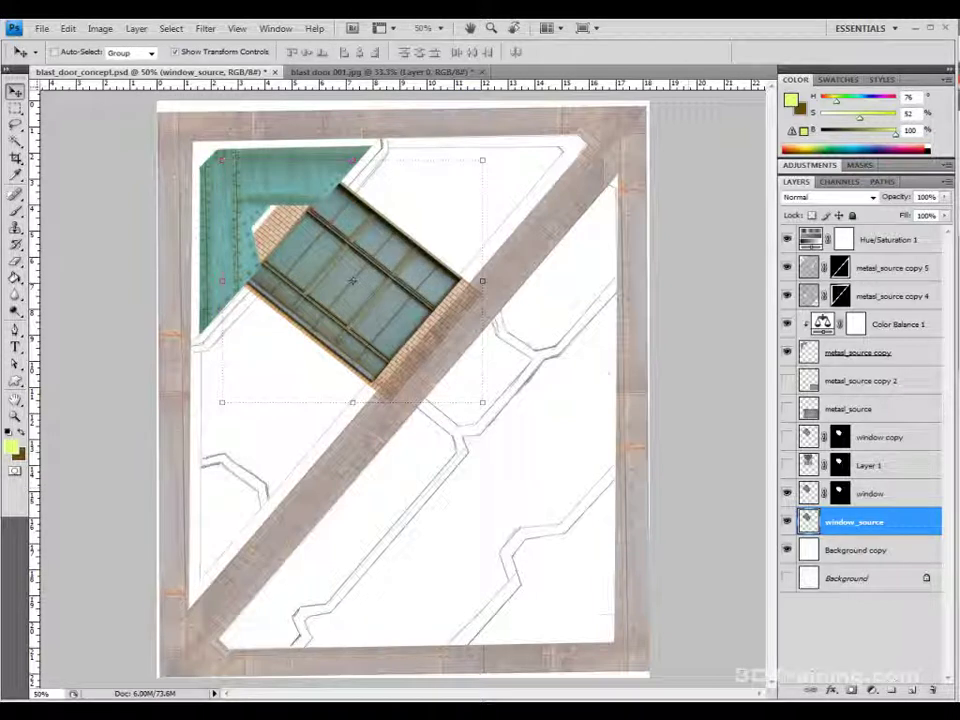
Step: Hide the window layer and reduce the window_source layer's opacity to 39% so the sketch shows through
click(787, 493)
click(787, 521)
click(787, 521)
click(787, 521)
click(787, 521)
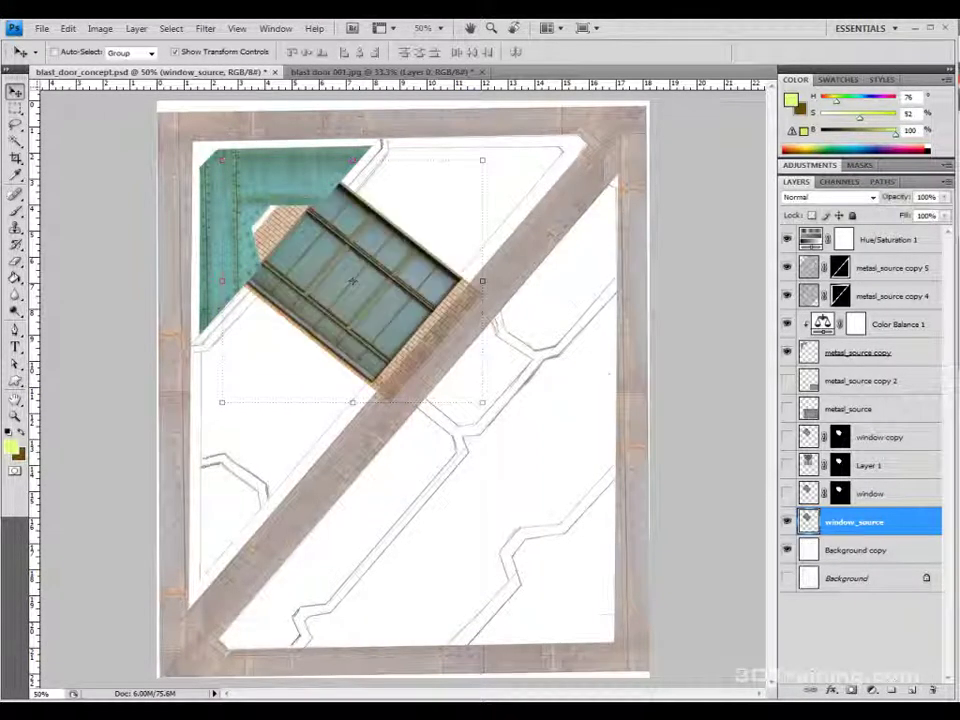
click(945, 197)
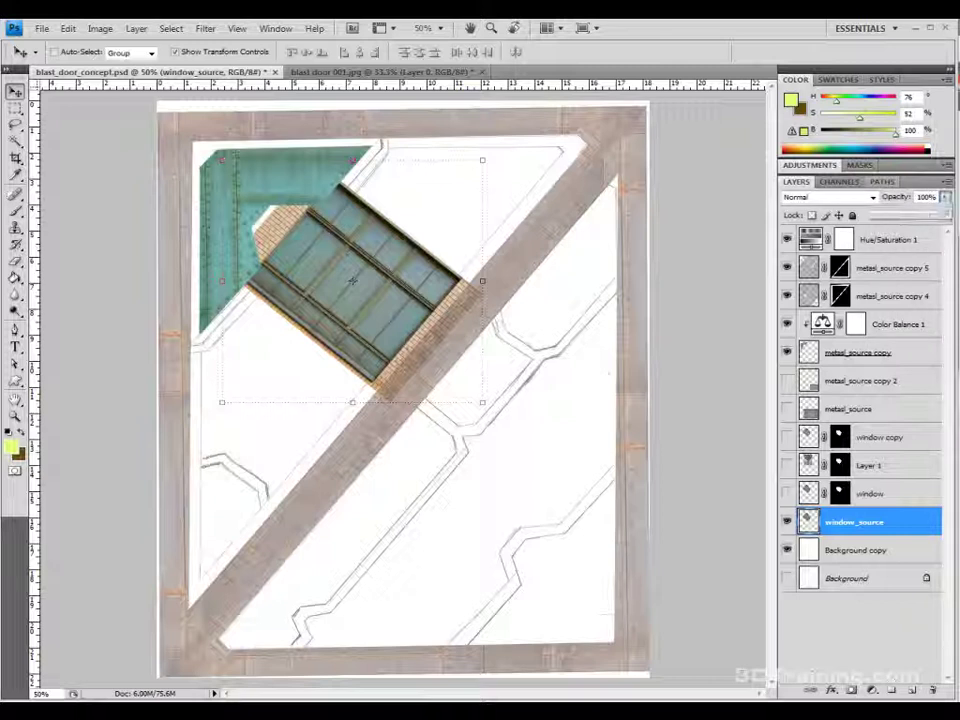
drag(945, 212, 898, 212)
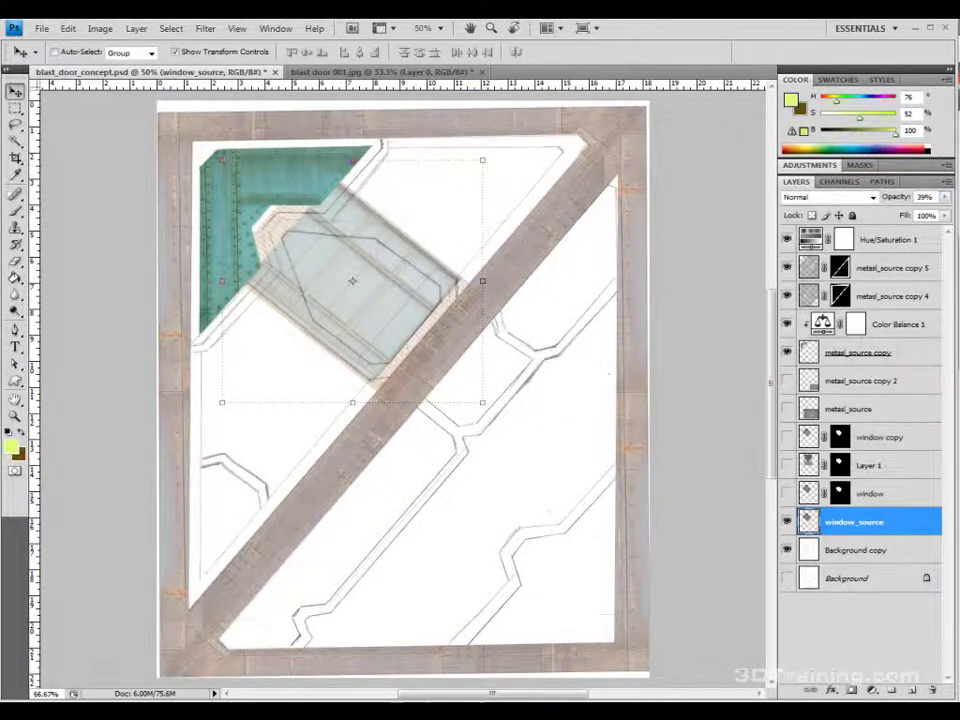
Step: Trace the sketched window outline over the window_source image with the Polygonal Lasso as a closed selection
key(ctrl+plus)
scroll(404, 389, up, 3)
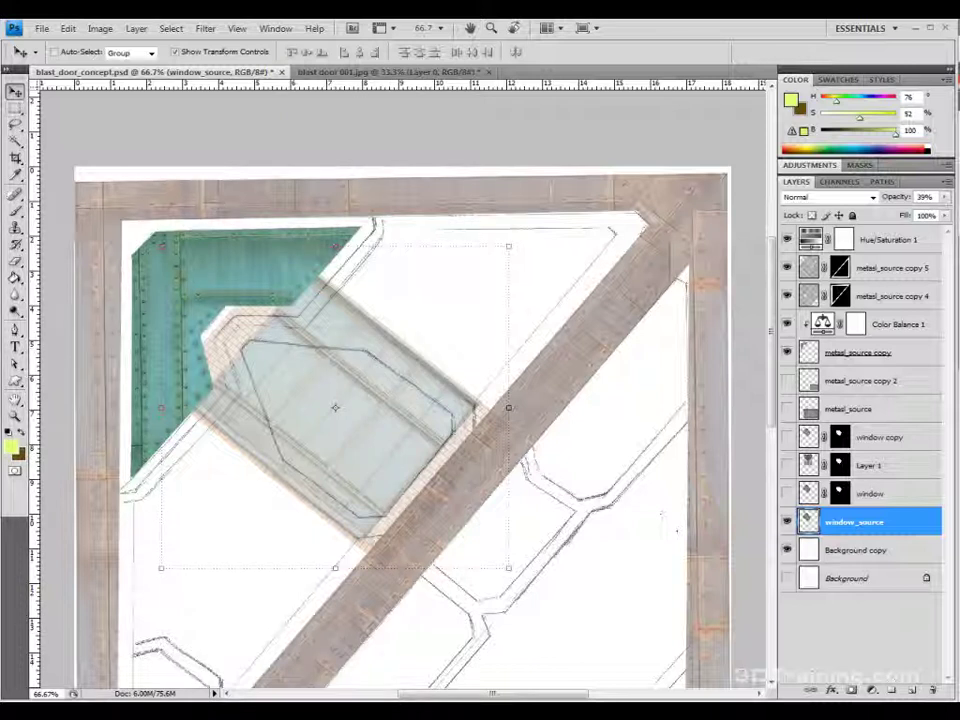
click(15, 124)
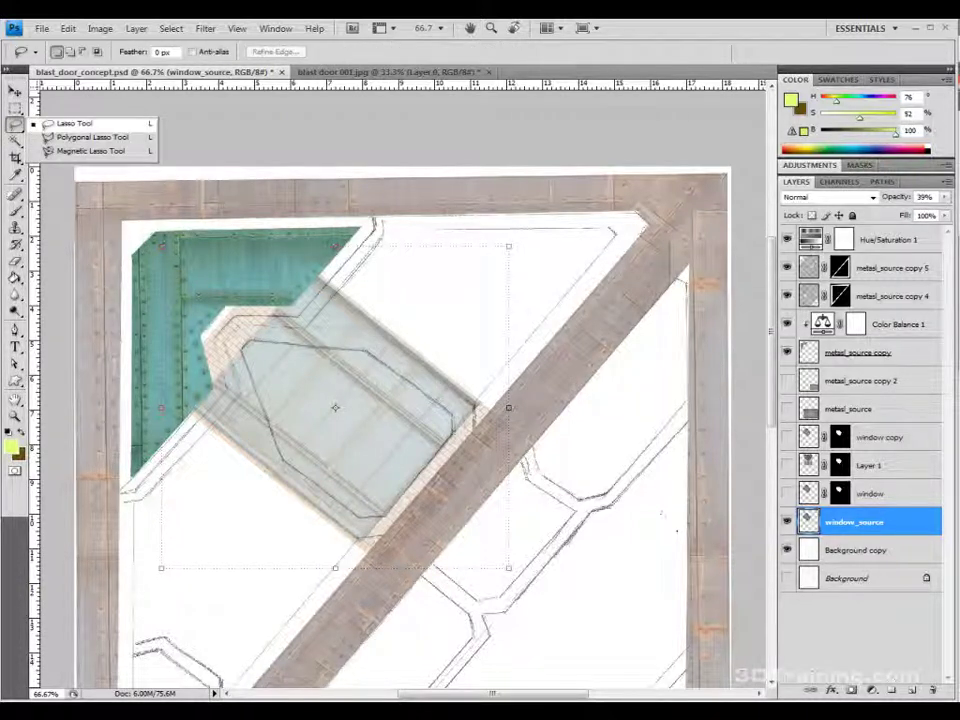
click(90, 137)
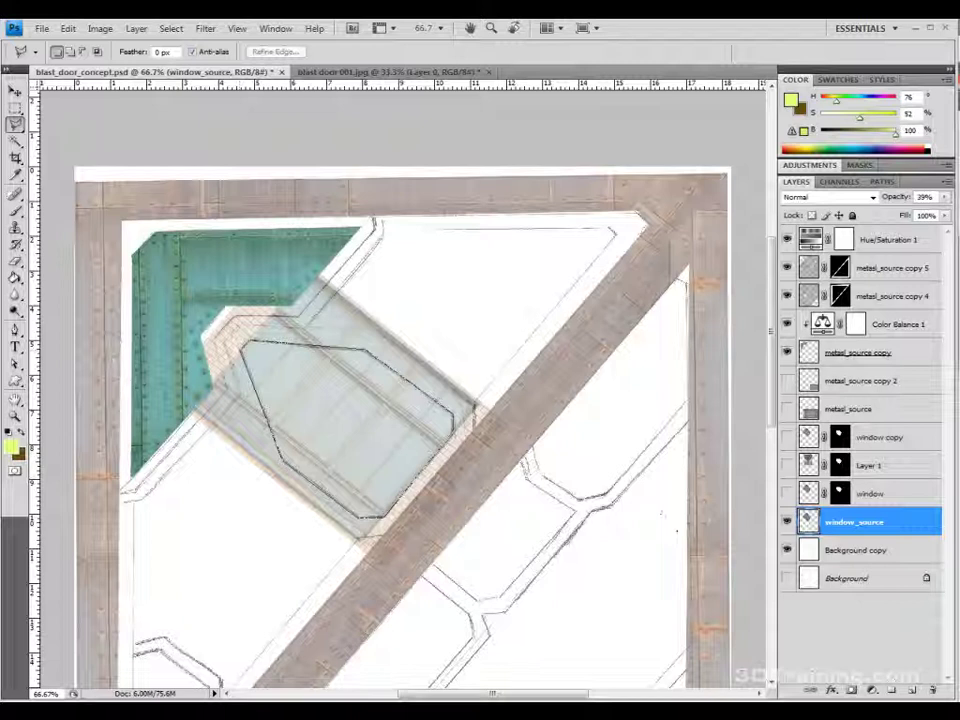
click(283, 460)
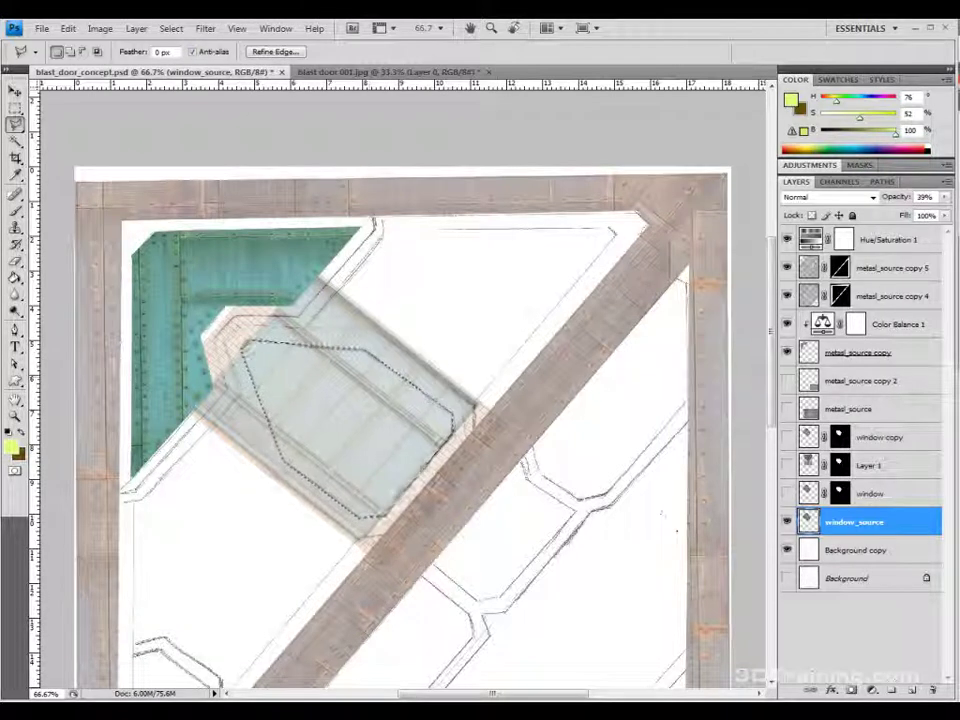
click(15, 124)
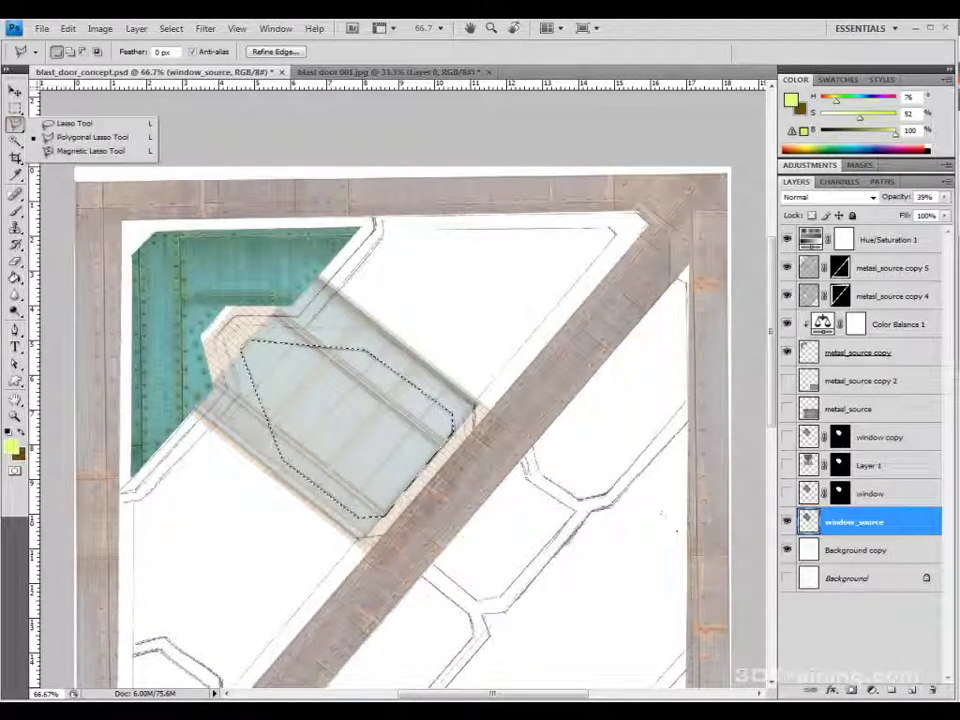
click(90, 137)
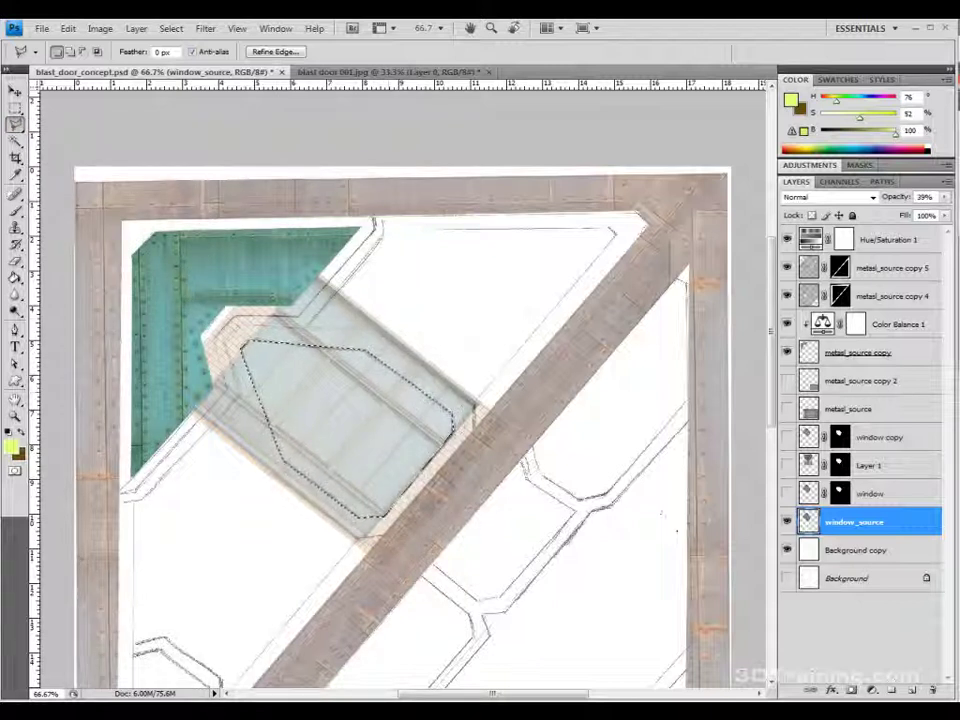
Step: Add a layer mask to window_source that reveals only the window-shaped selection
click(136, 28)
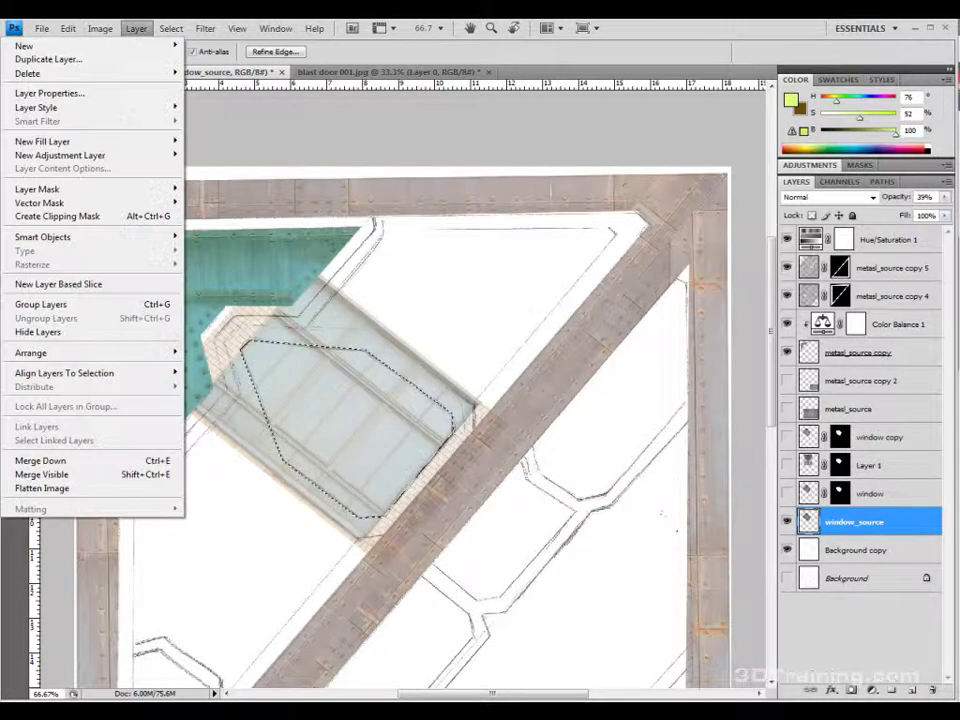
mouse_move(100, 189)
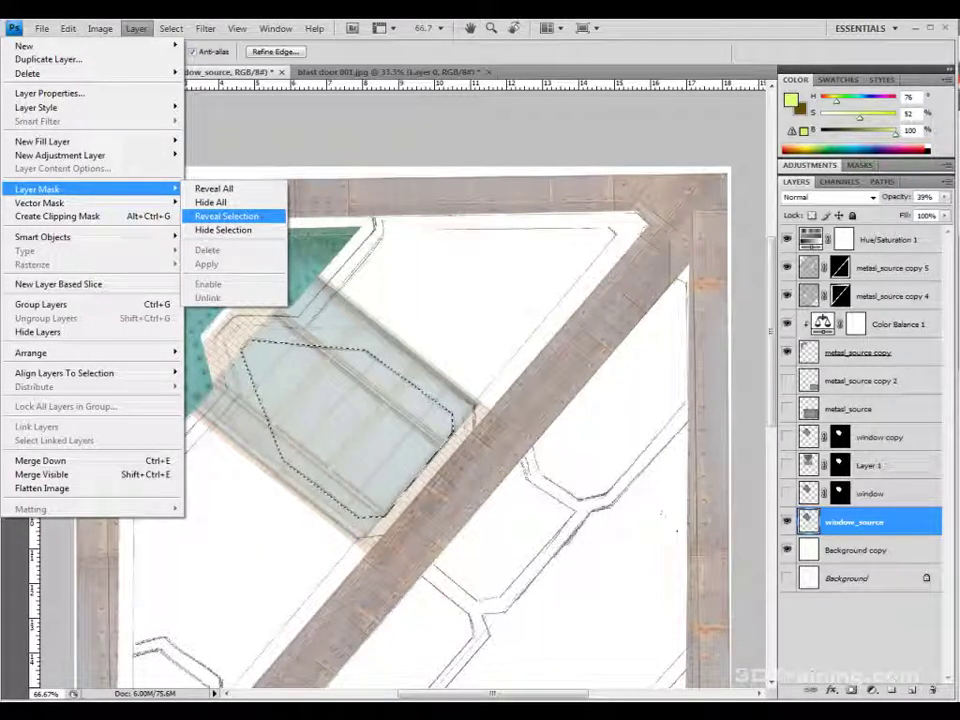
click(226, 216)
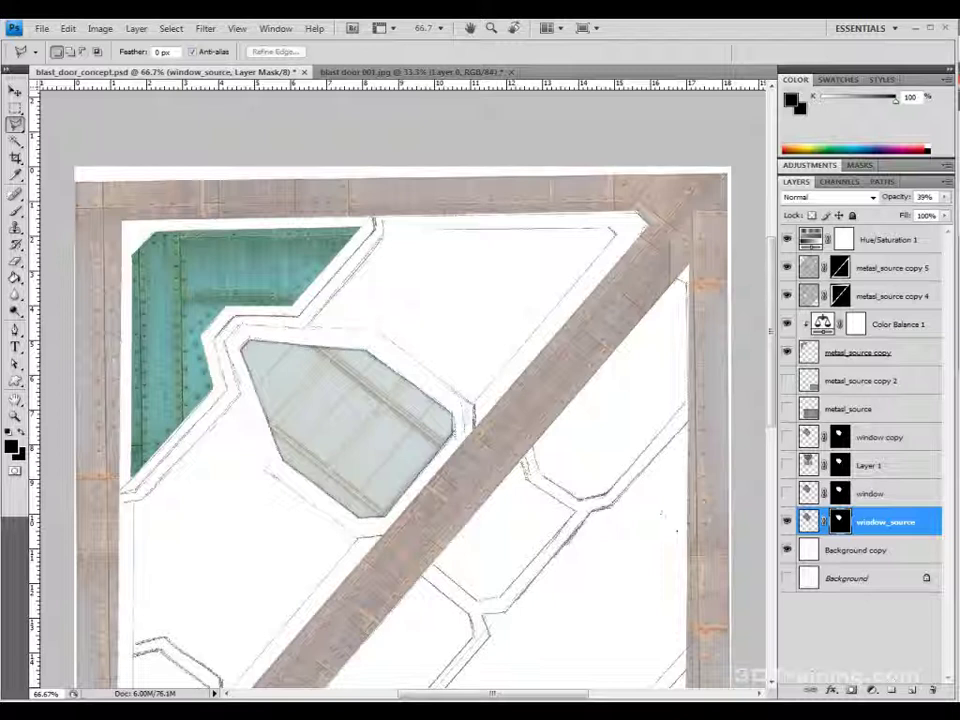
Step: Check the masked window's edges up close and set the window_source layer's opacity to 100%
key(ctrl+minus)
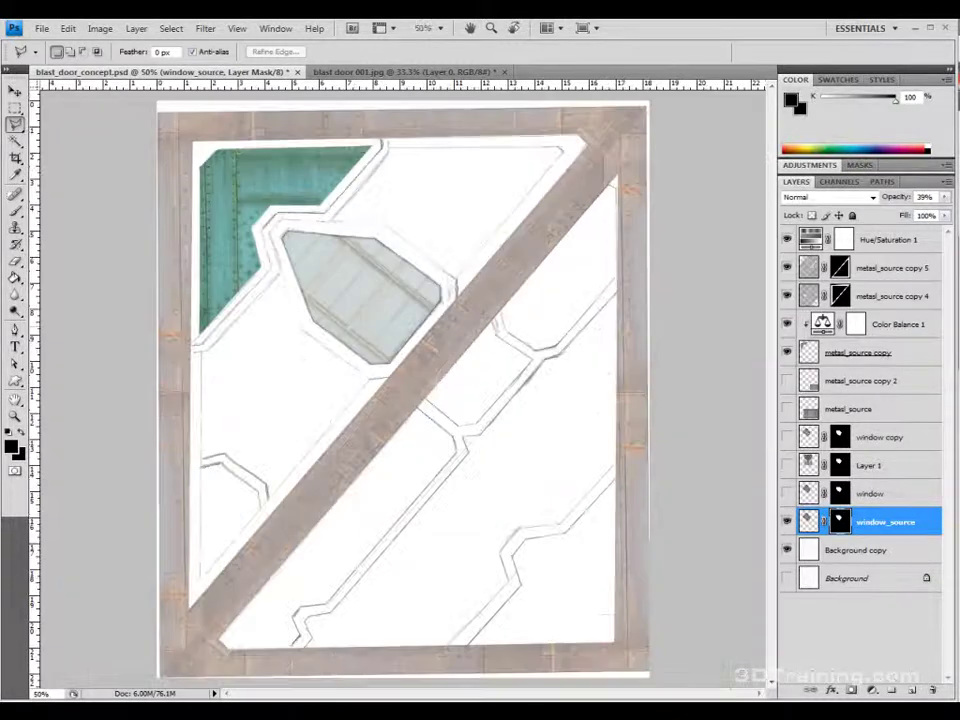
key(ctrl+plus)
key(ctrl+plus)
scroll(403, 385, up, 3)
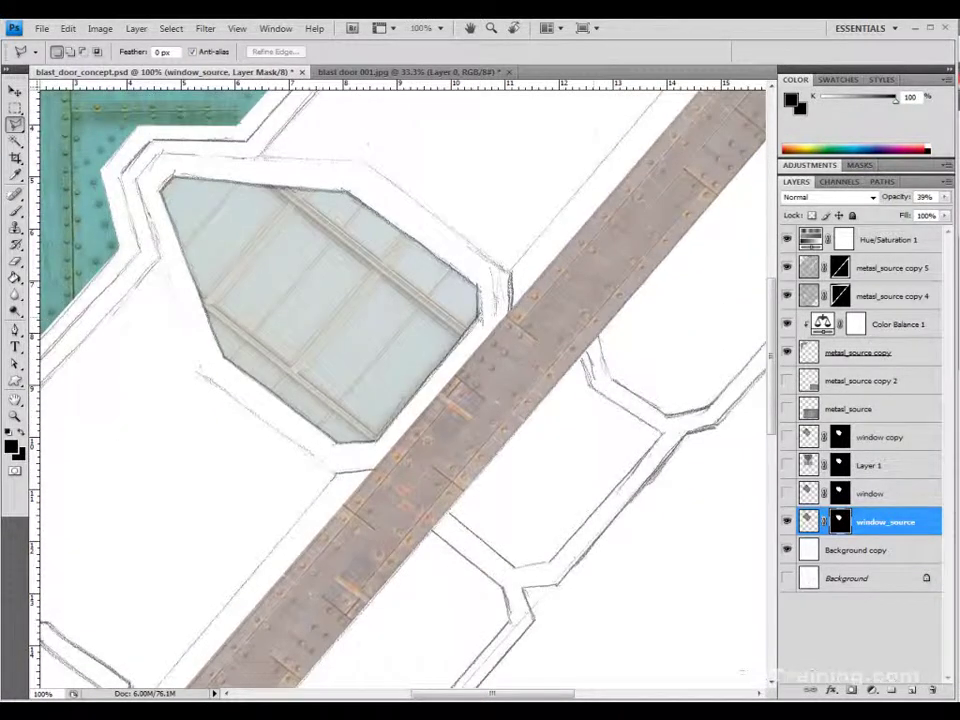
key(ctrl+minus)
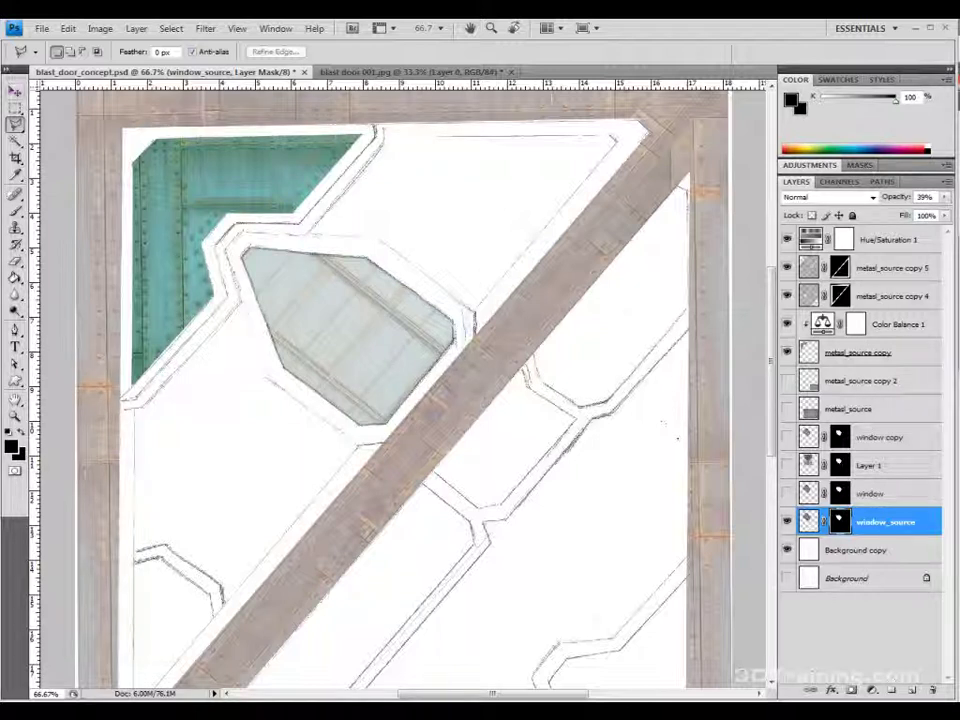
click(945, 197)
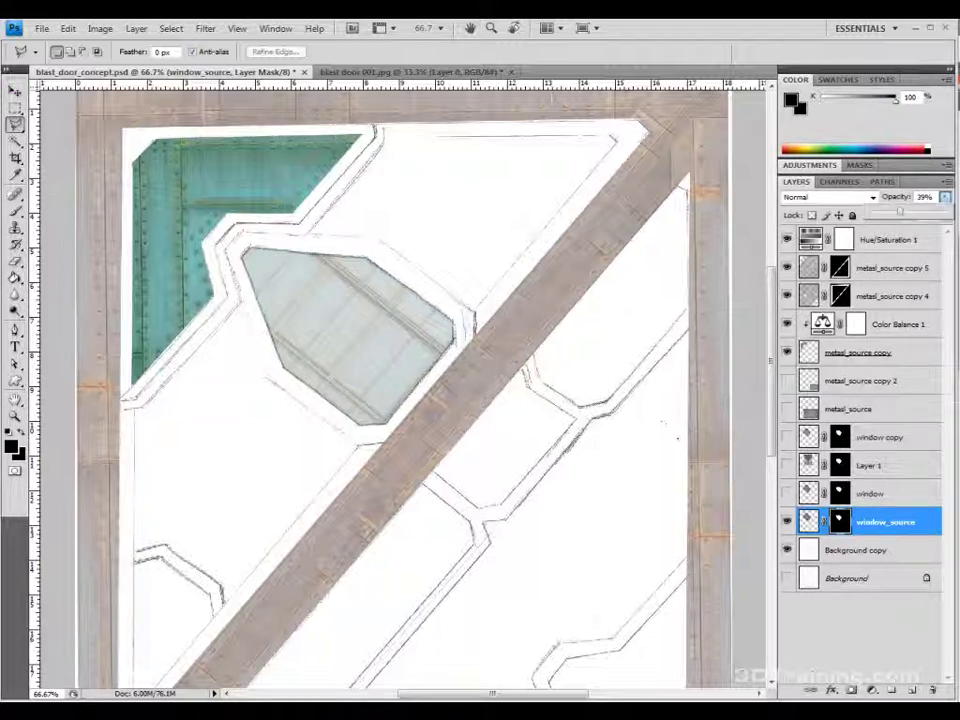
mouse_move(899, 211)
mouse_down()
mouse_move(946, 211)
mouse_move(895, 211)
mouse_up()
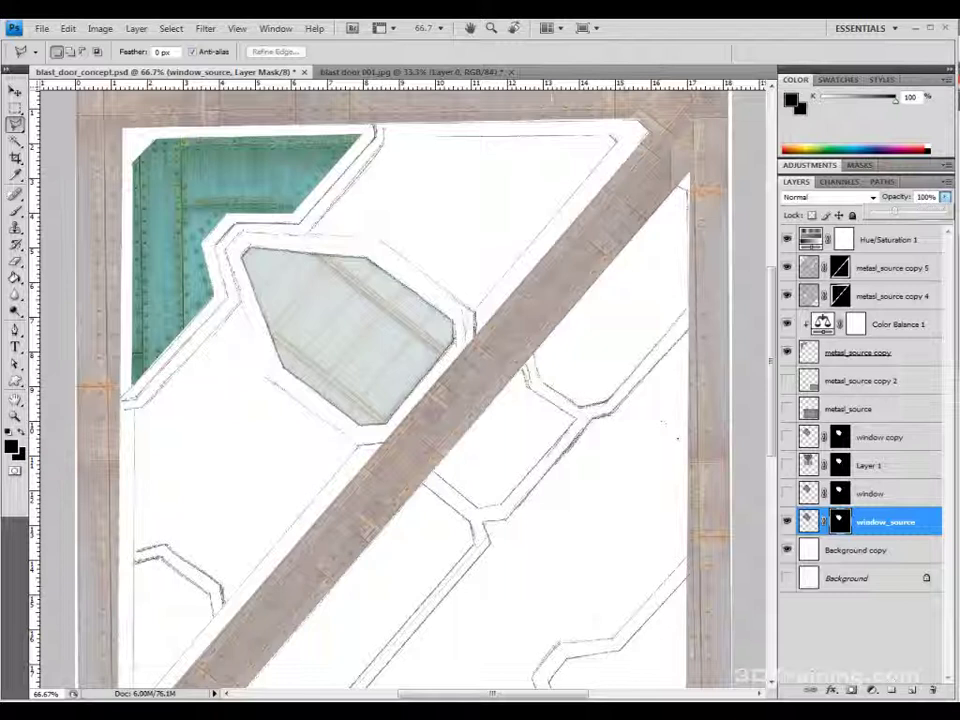
Step: Restore the window_source layer to 100% opacity and make Layer 1 with the corridor photo visible
drag(895, 211, 946, 211)
click(787, 465)
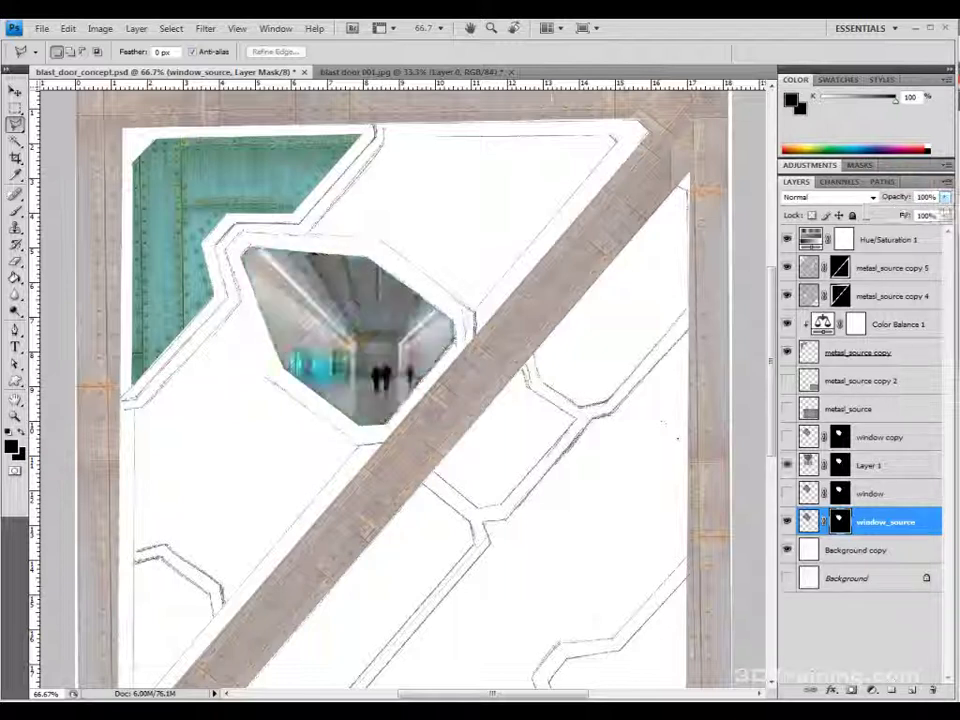
click(787, 465)
click(787, 465)
Step: Disable Layer 1's mask and preview the full corridor photo at 38% opacity before returning it to 100%
right_click(839, 464)
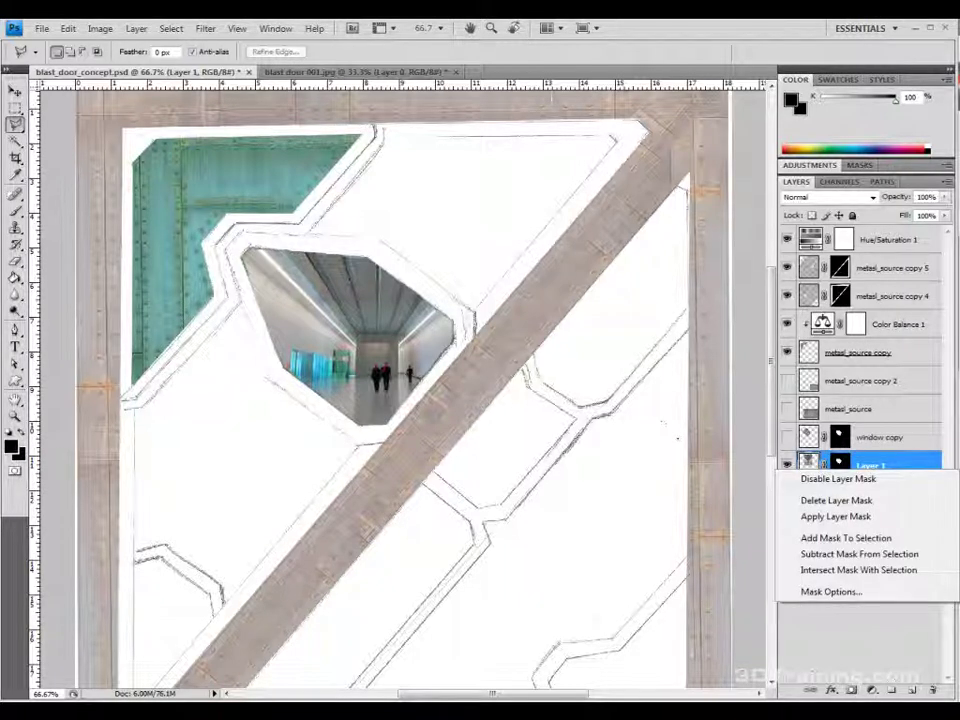
click(838, 479)
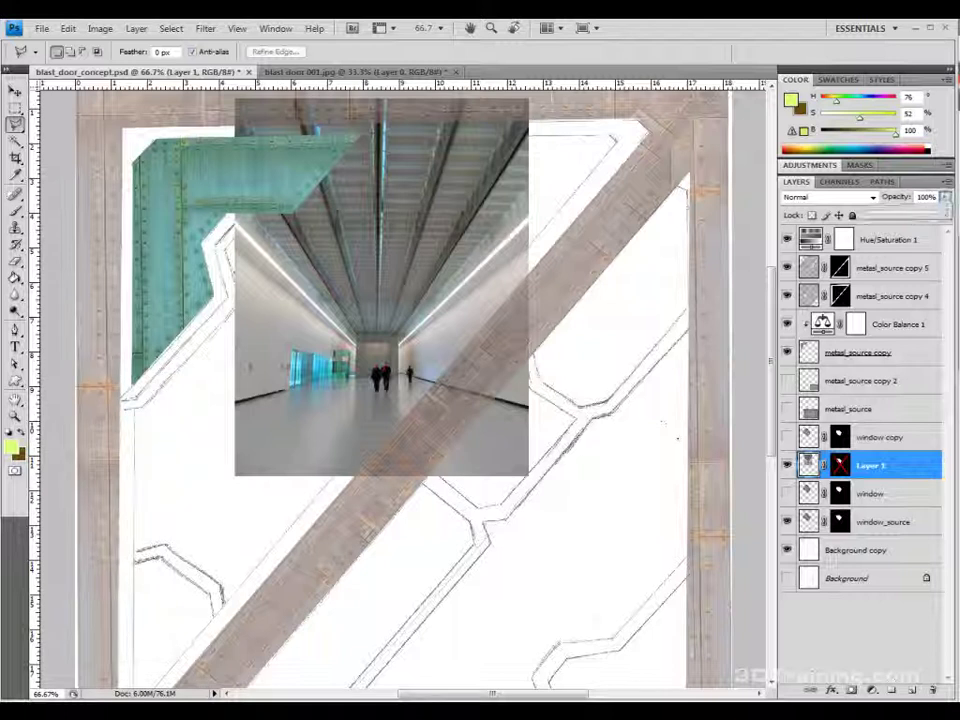
click(945, 197)
drag(944, 212, 898, 212)
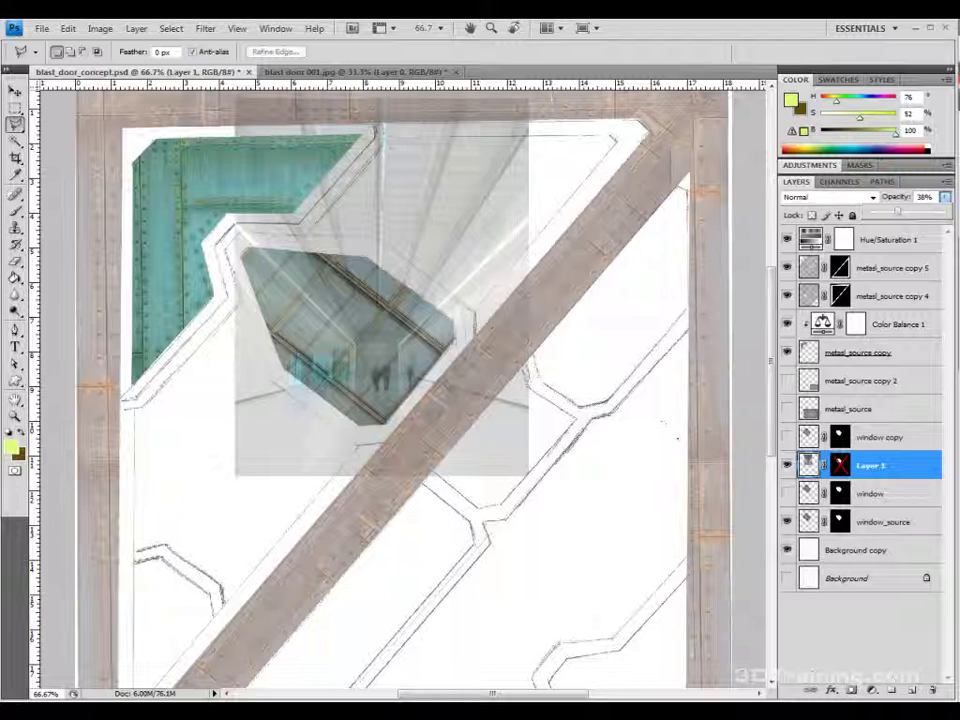
drag(898, 212, 946, 212)
click(945, 197)
Step: Re-enable the layer mask on Layer 1 so the corridor photo is clipped to the window shape
right_click(839, 465)
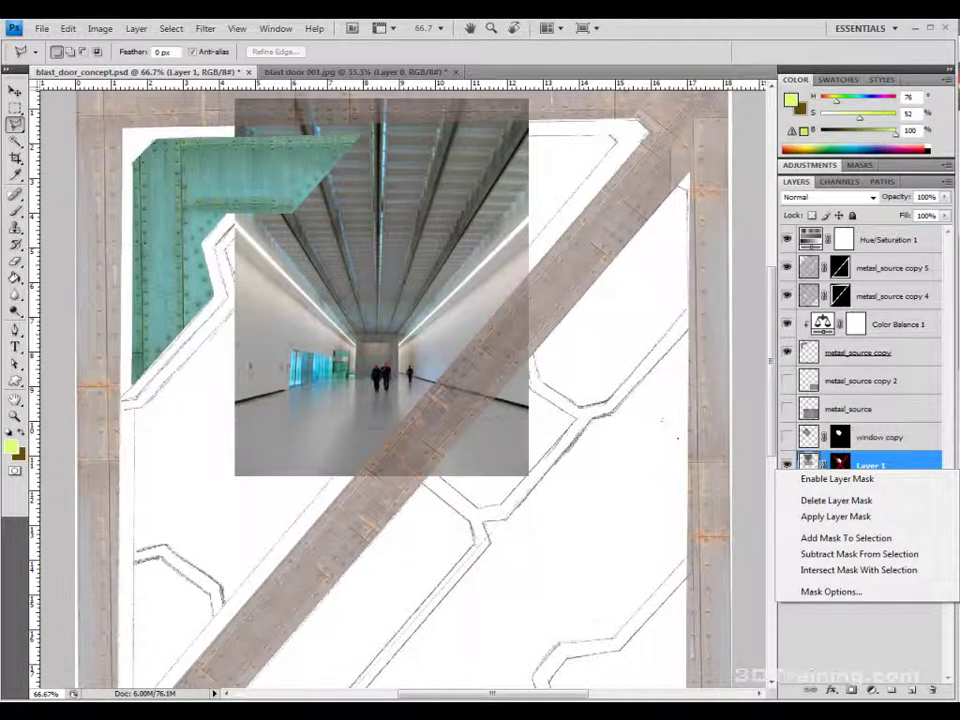
click(136, 29)
click(136, 29)
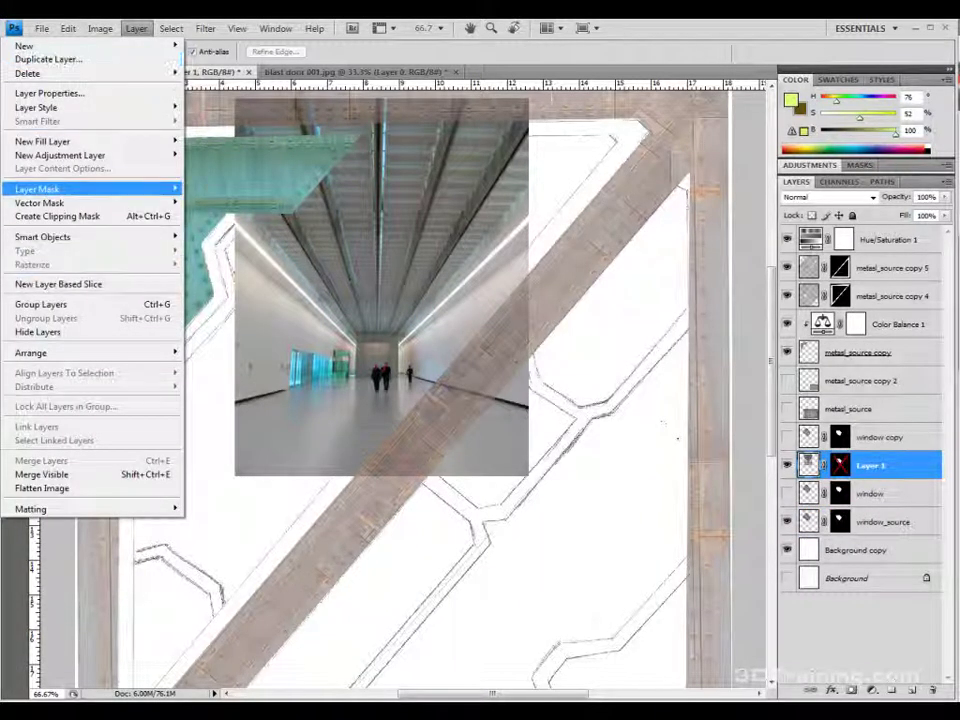
mouse_move(100, 189)
click(102, 29)
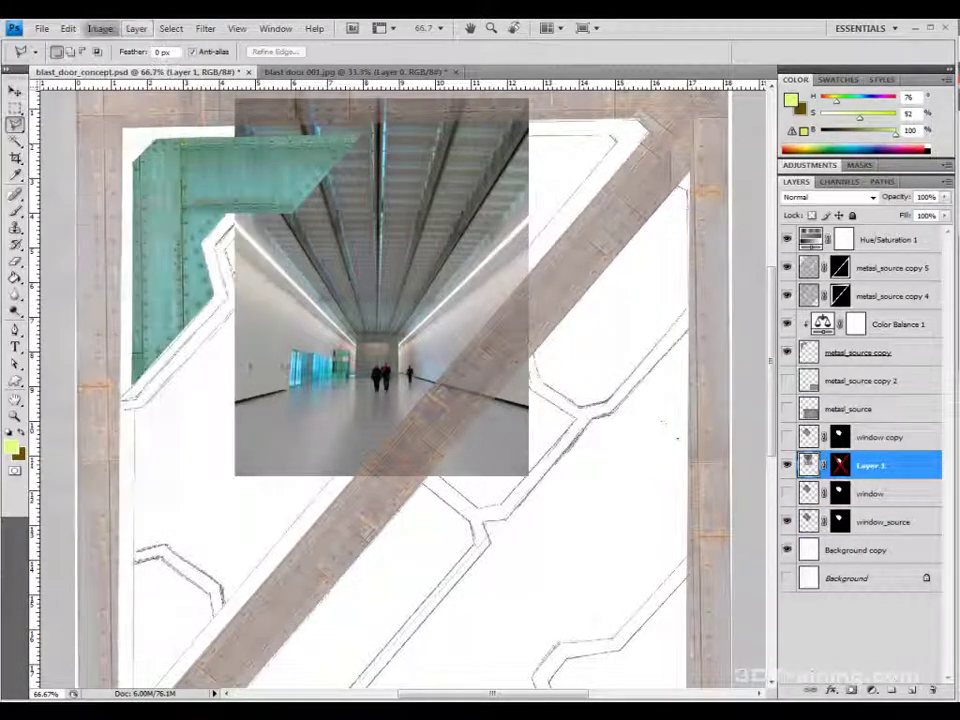
right_click(839, 465)
click(837, 476)
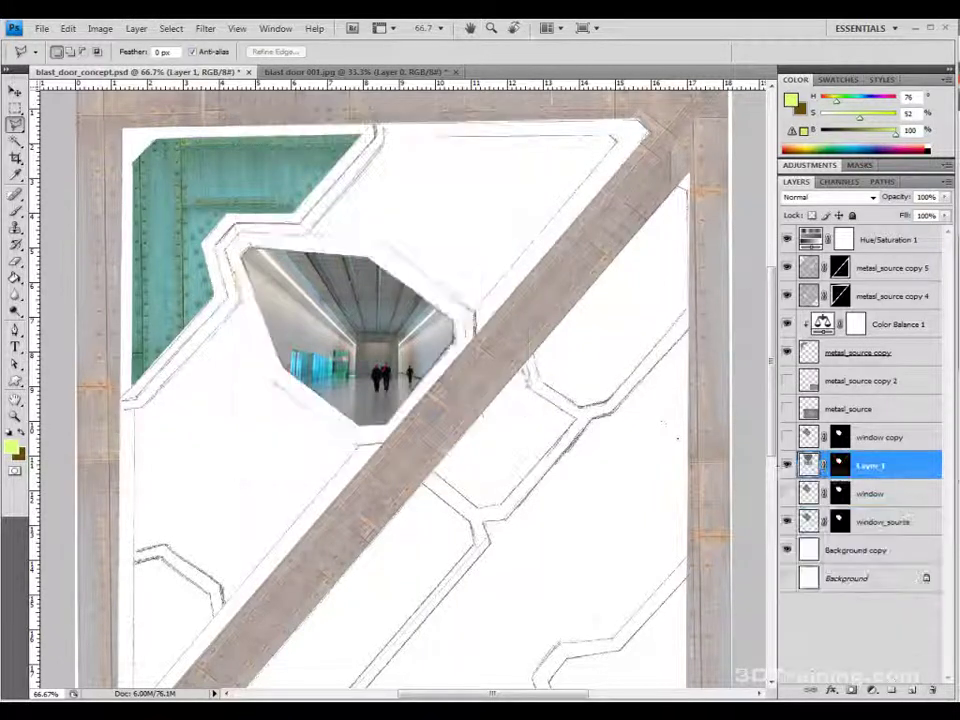
Step: Compare the corridor photo with the window glass by toggling the visibility of Layer 1 and window_source
click(787, 465)
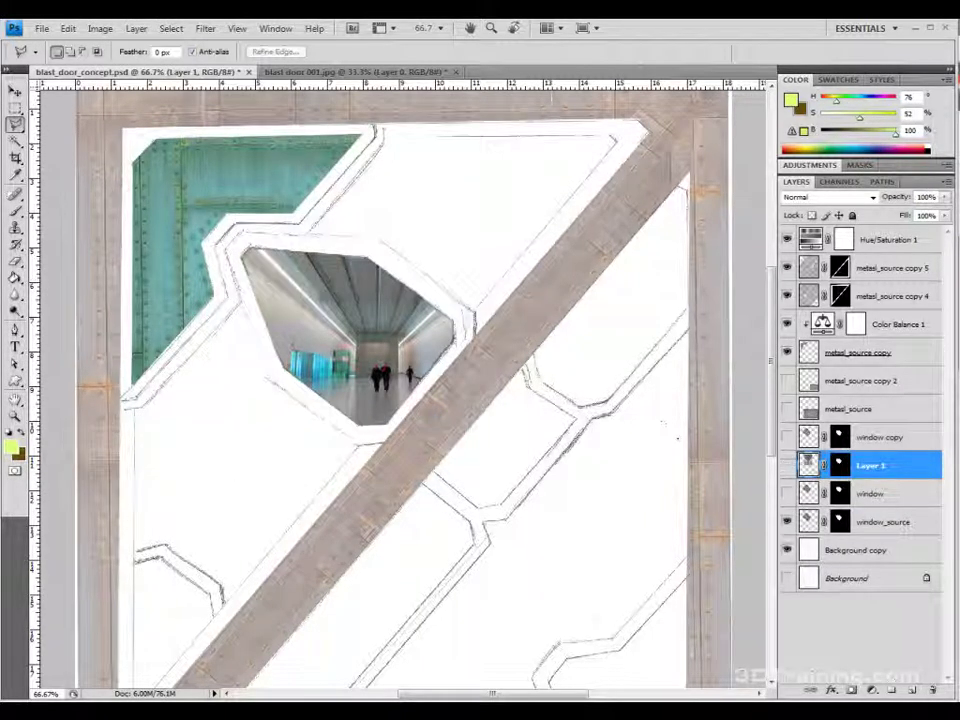
click(787, 465)
click(787, 465)
click(787, 522)
click(787, 522)
click(787, 522)
click(787, 522)
click(788, 465)
click(788, 465)
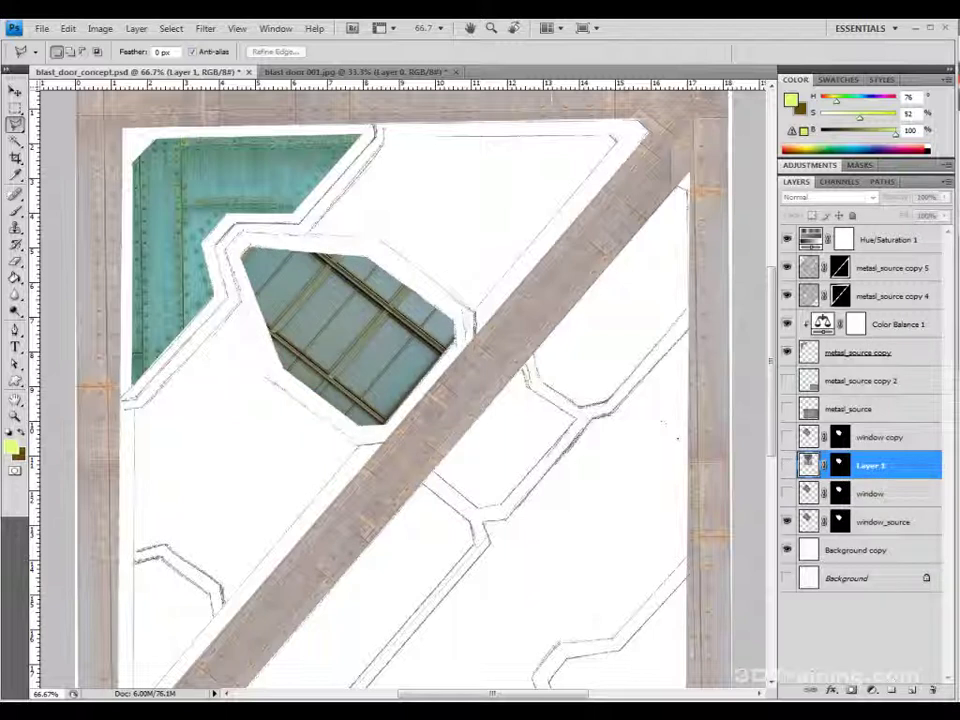
Step: Show Layer 1 and move it directly beneath the window_source layer in the layer stack
click(788, 465)
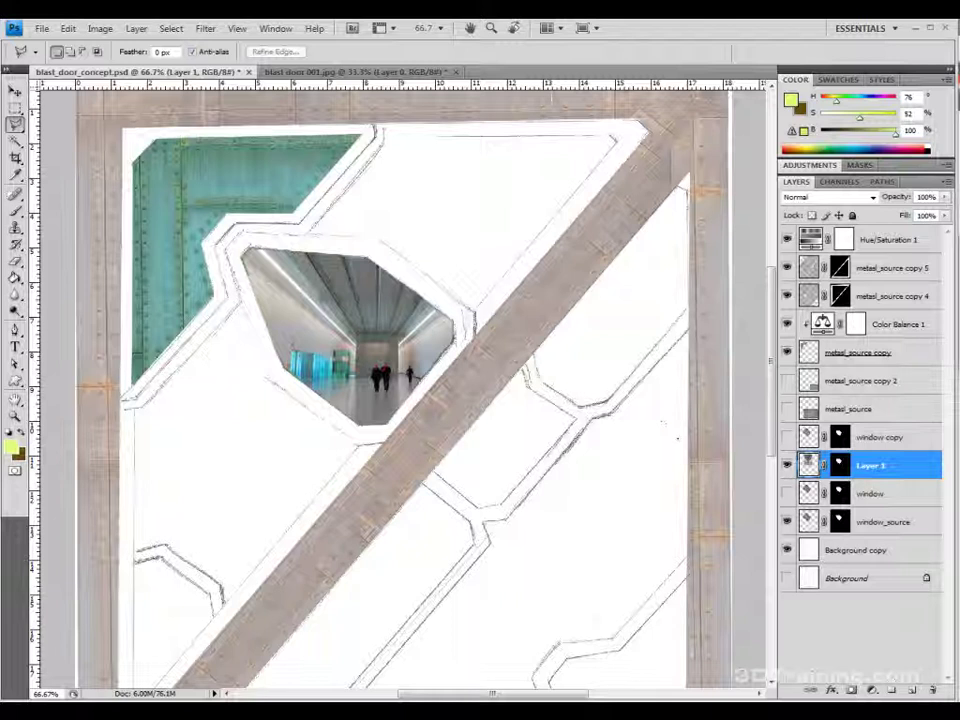
drag(808, 463, 810, 530)
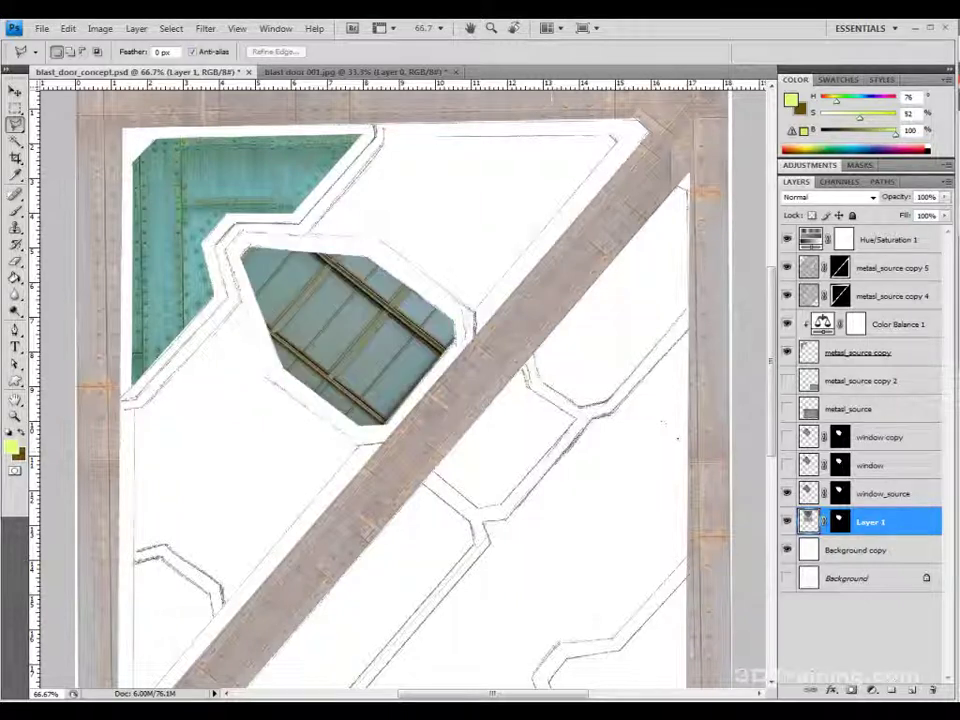
key(ctrl+plus)
key(ctrl+plus)
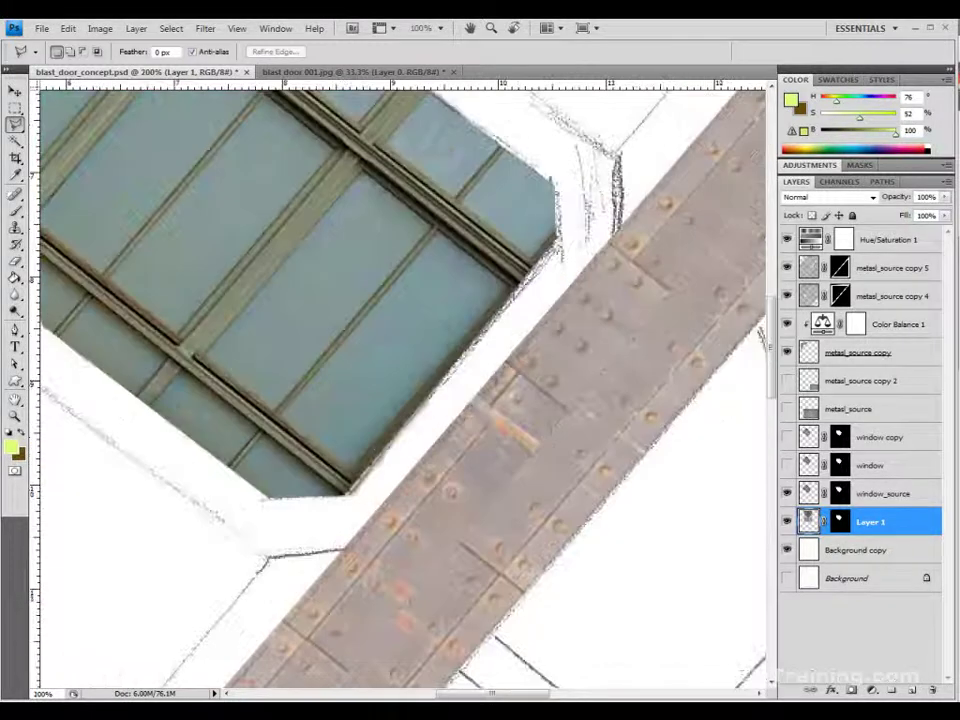
scroll(405, 388, left, 5)
scroll(405, 388, up, 2)
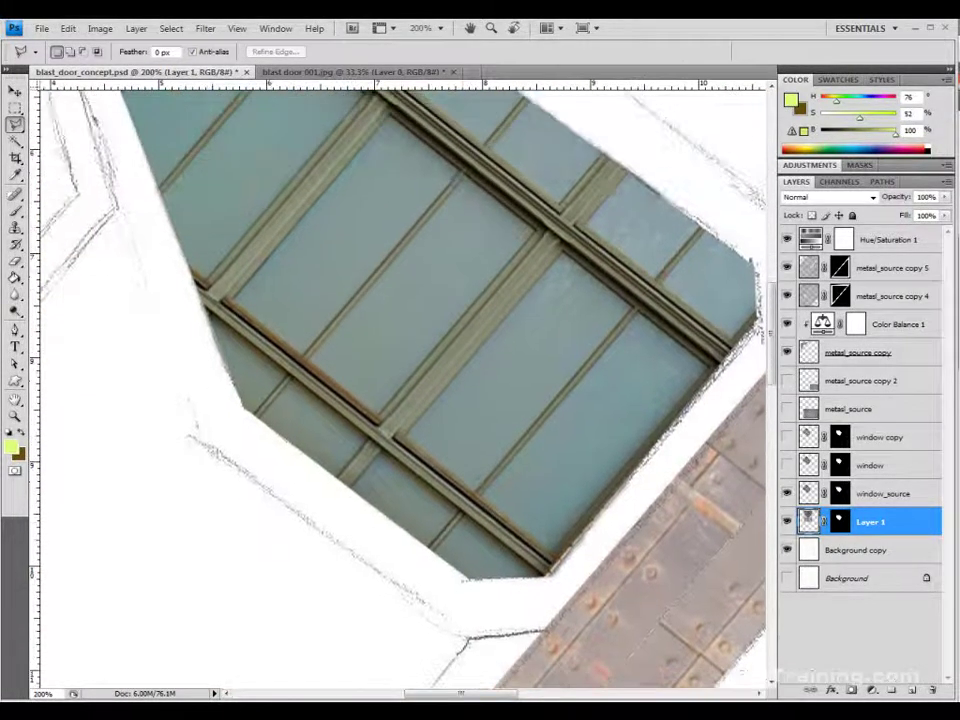
drag(600, 460, 600, 492)
Step: Target Layer 1's mask and ready the Brush tool with black as the foreground color
key(e)
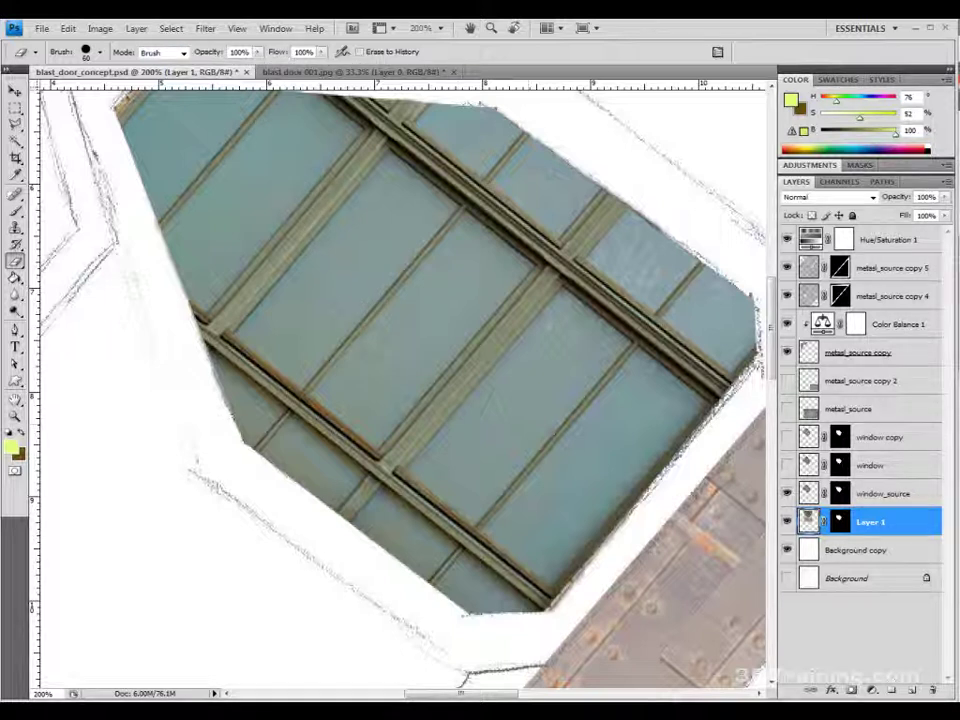
click(840, 521)
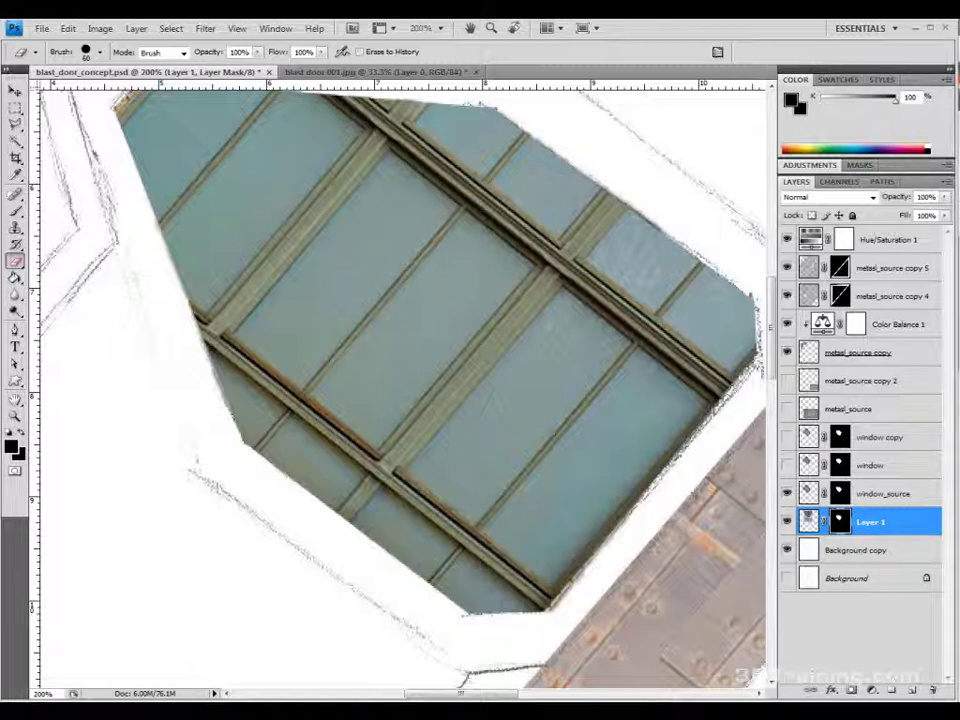
key(b)
key(x)
key(i)
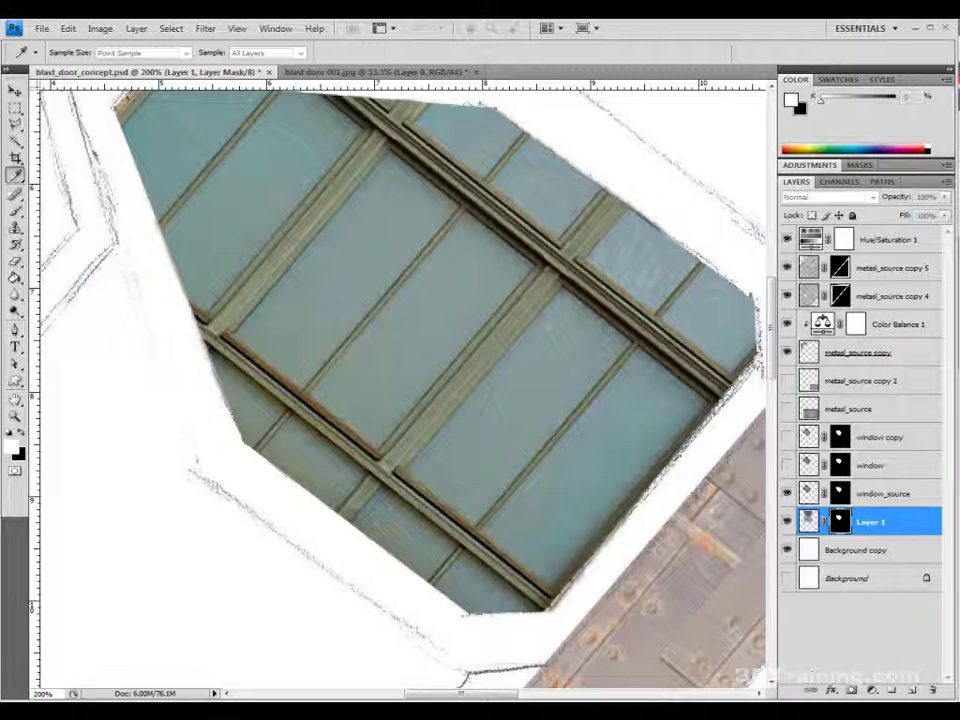
drag(958, 310, 430, 287)
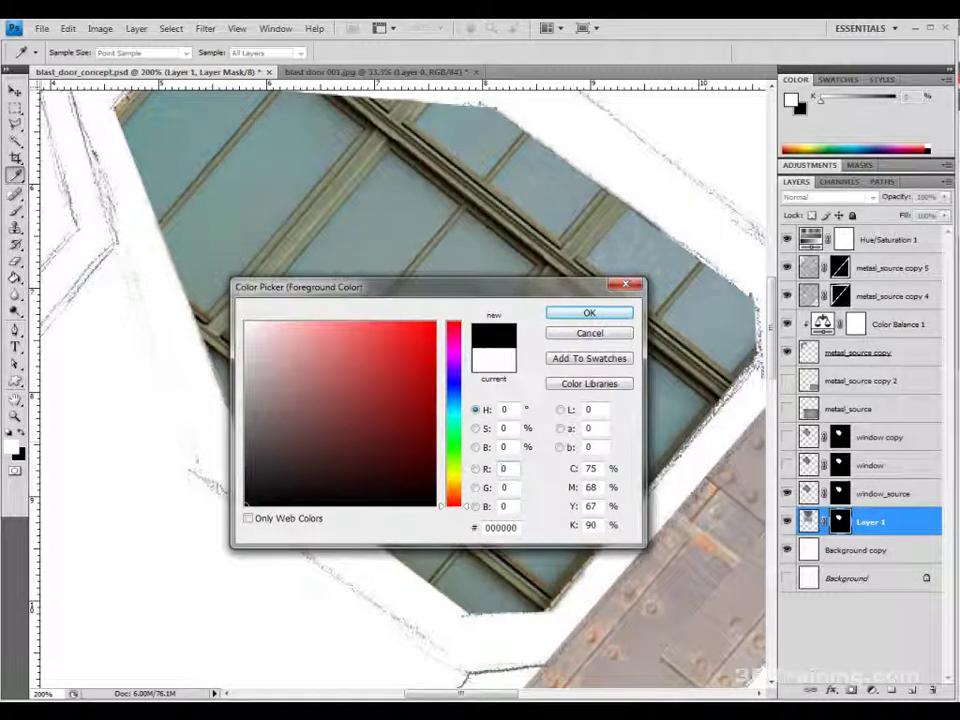
key(b)
key(Return)
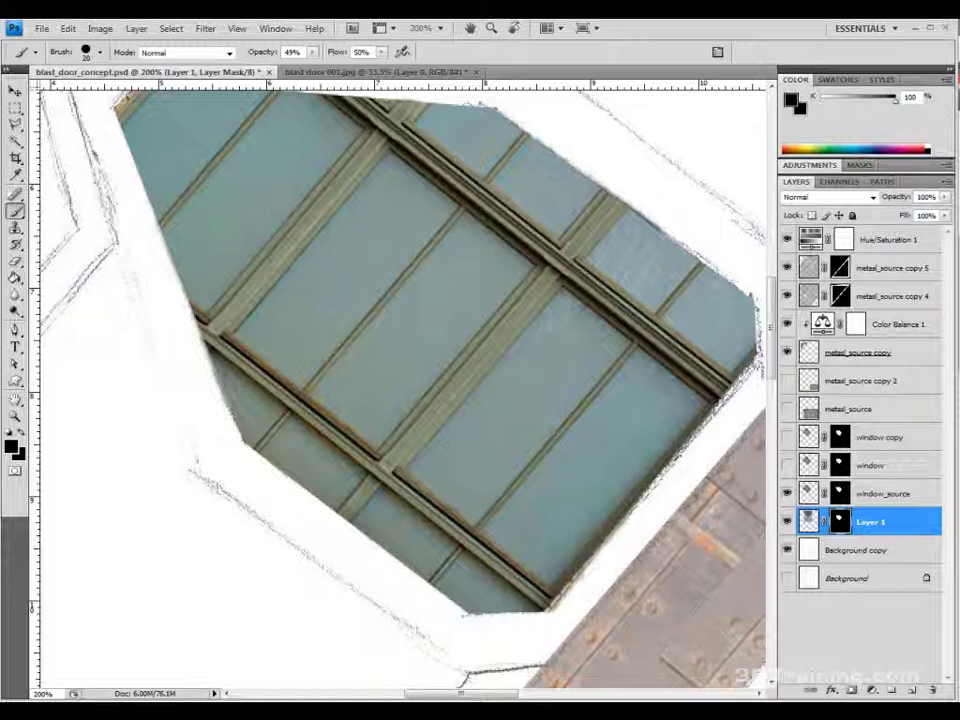
Step: Set the brush opacity to 77% and switch the editing target from Layer 1's mask to its image
click(313, 52)
drag(313, 66, 294, 66)
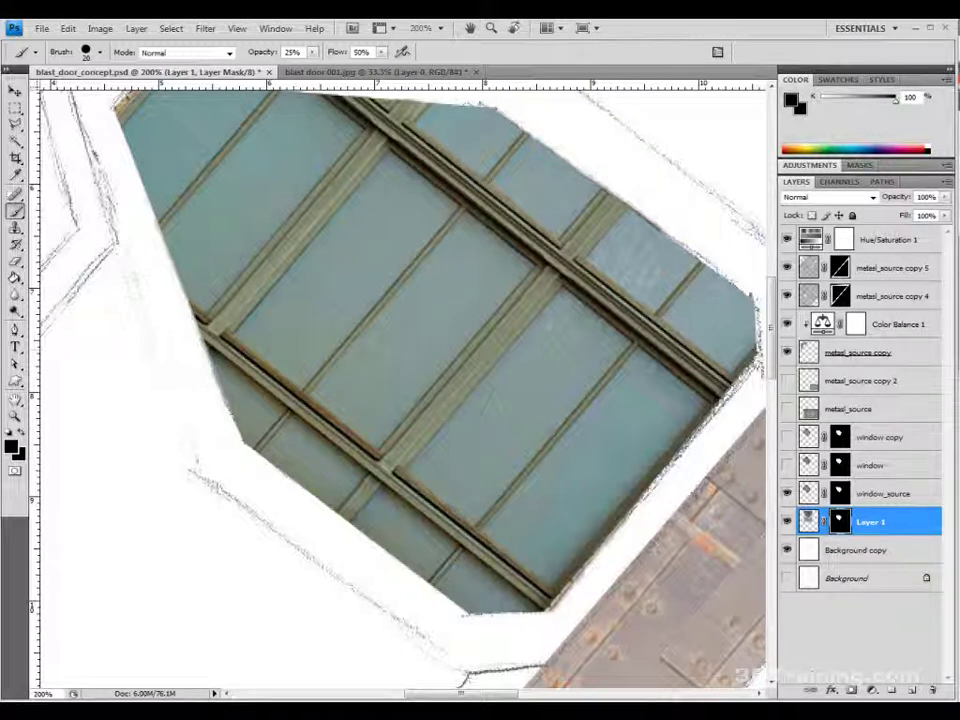
click(313, 52)
drag(313, 64, 365, 64)
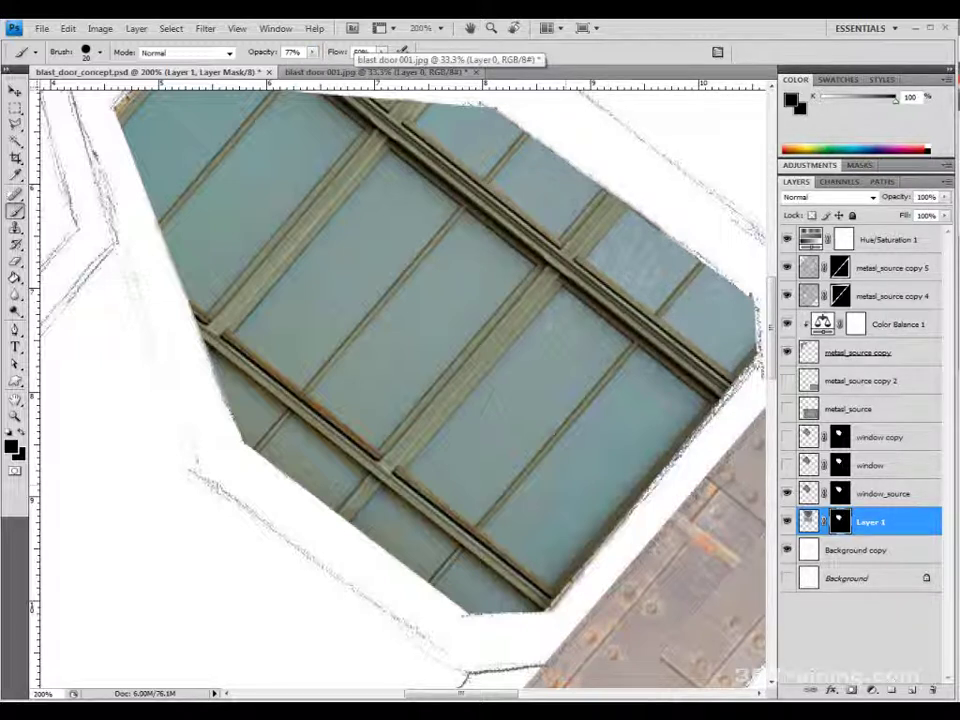
click(809, 521)
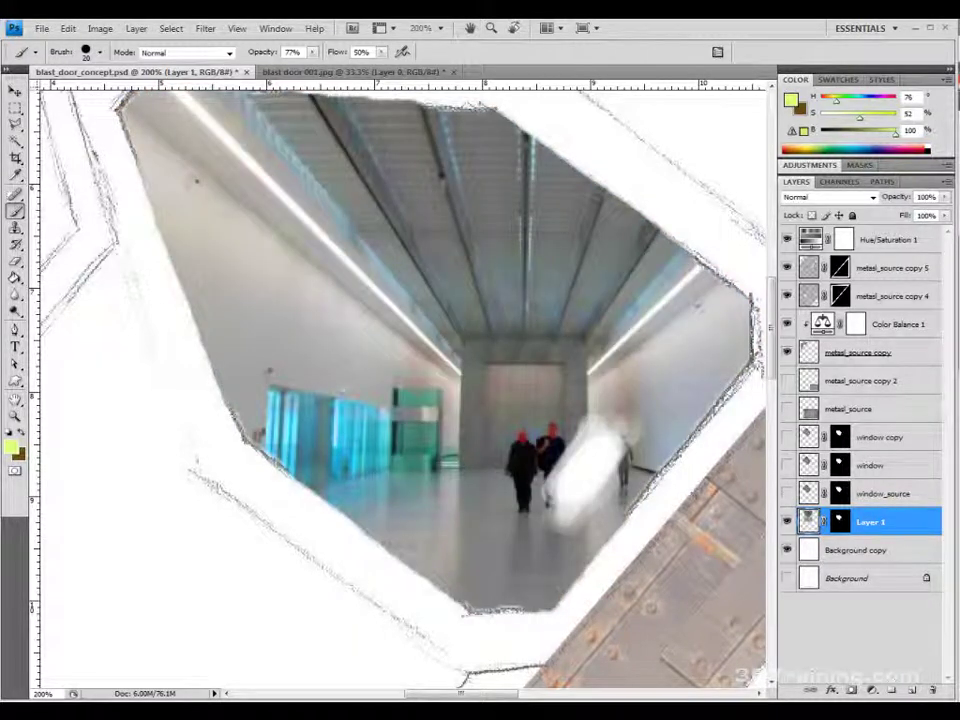
Step: Step back through the document history to undo all brush strokes made since the layer reordering
click(275, 28)
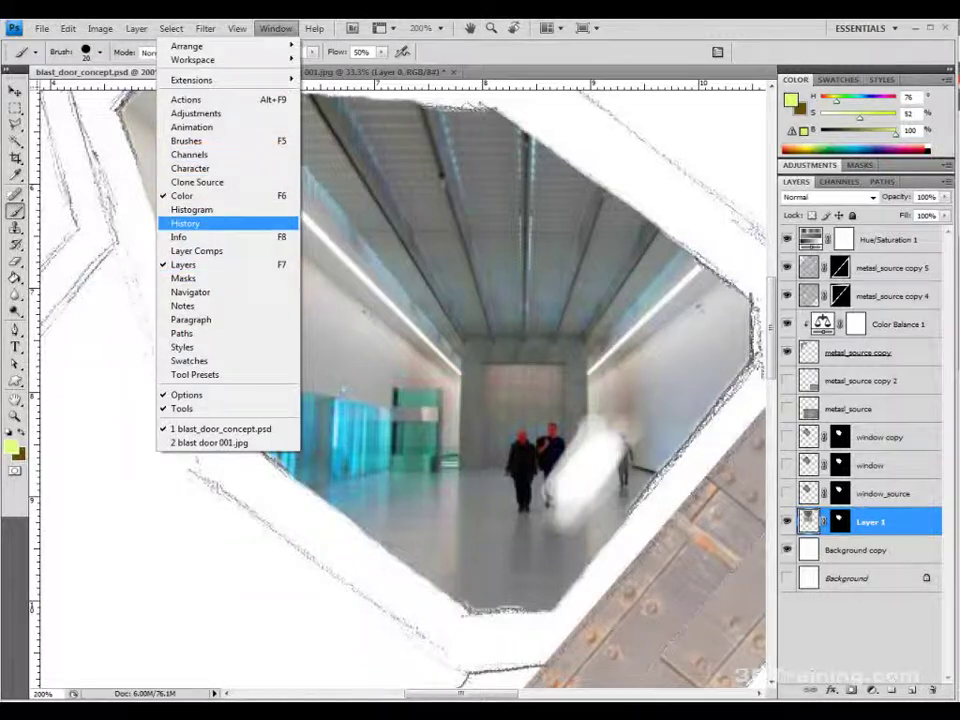
click(186, 223)
click(655, 260)
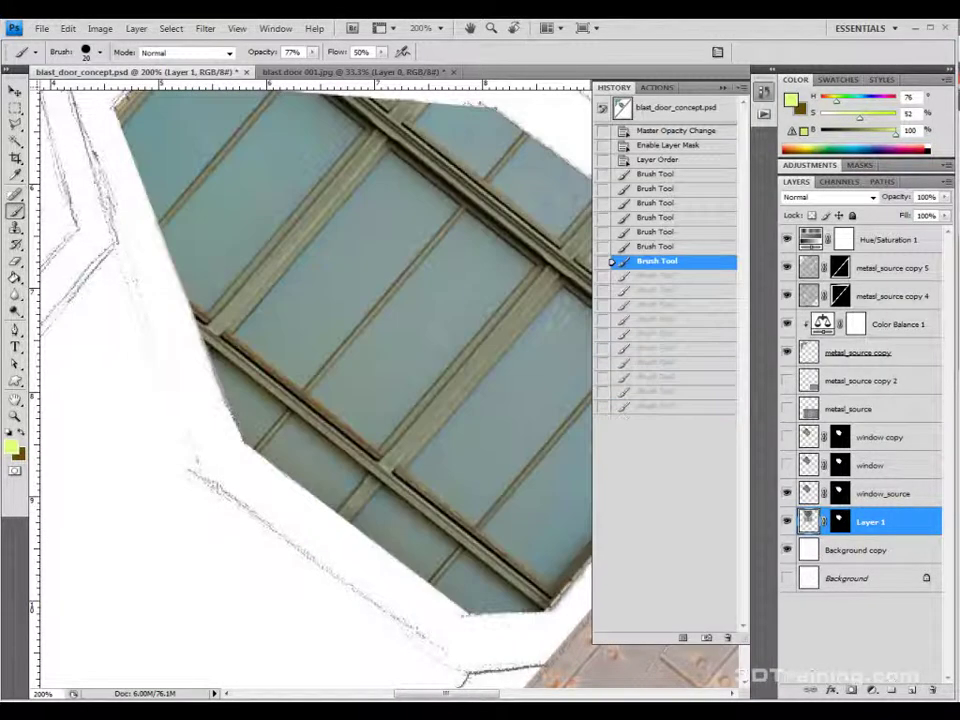
key(ctrl+alt+z)
key(ctrl+alt+z)
key(ctrl+alt+z)
key(ctrl+alt+z)
key(ctrl+alt+z)
key(ctrl+alt+z)
key(ctrl+alt+z)
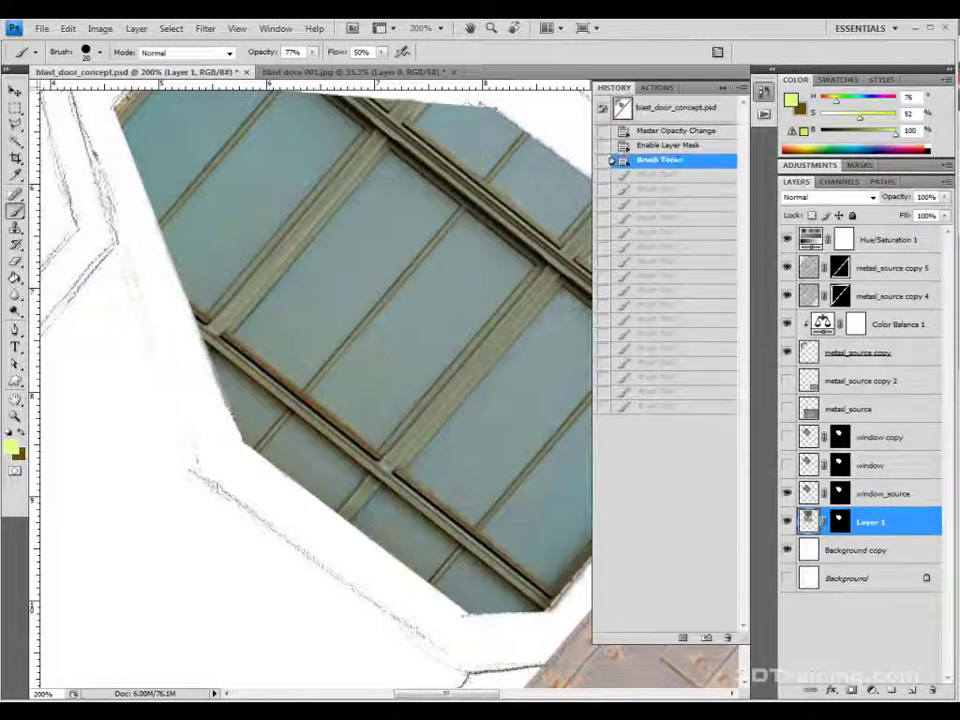
click(723, 88)
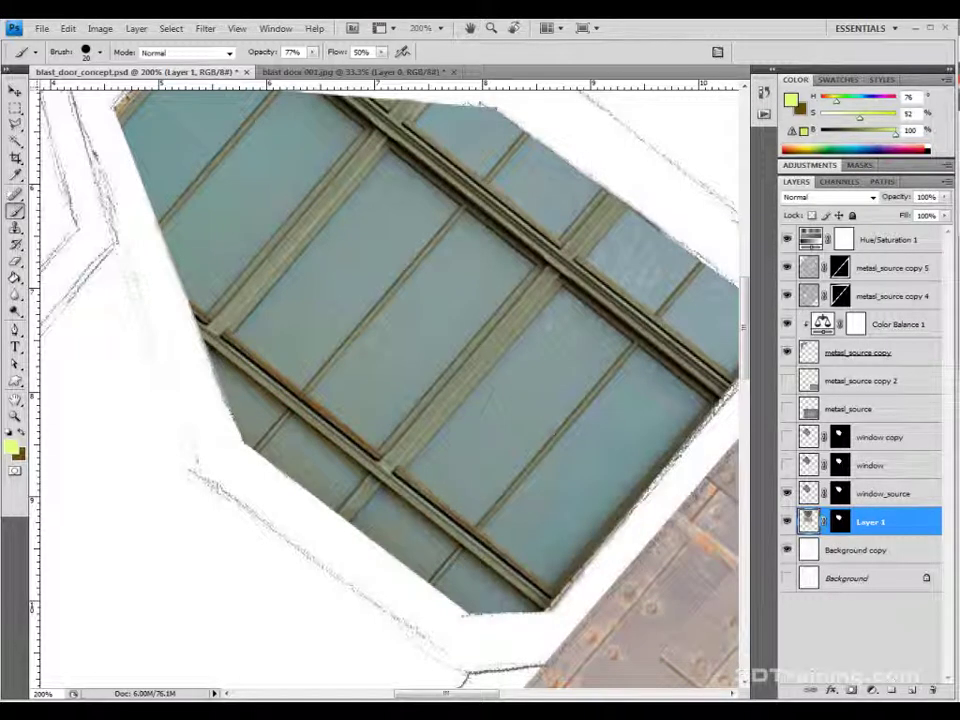
click(839, 521)
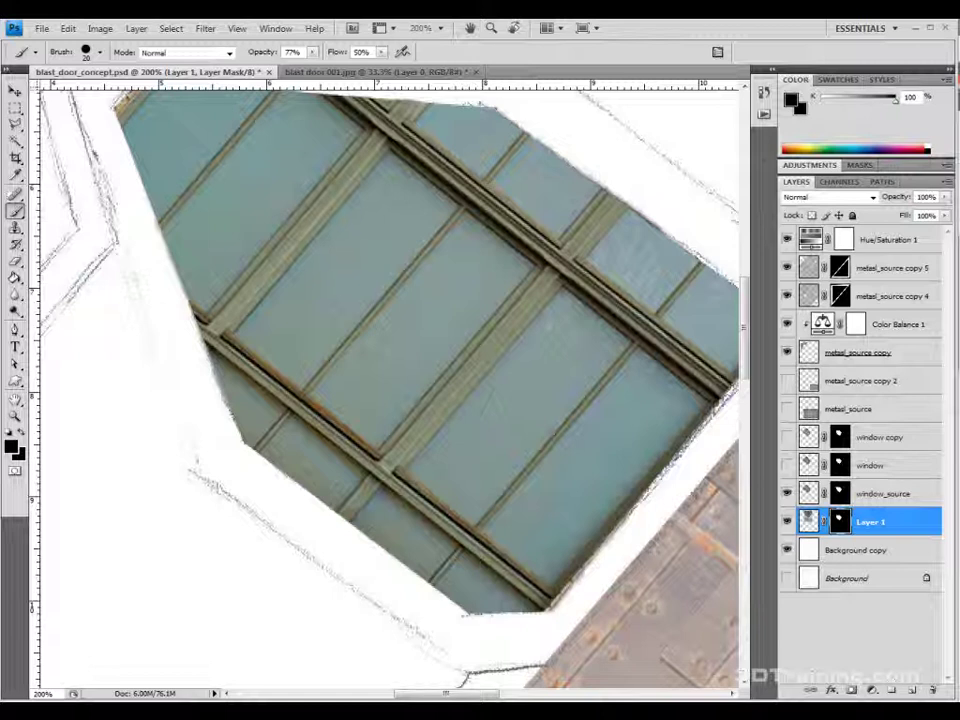
right_click(839, 519)
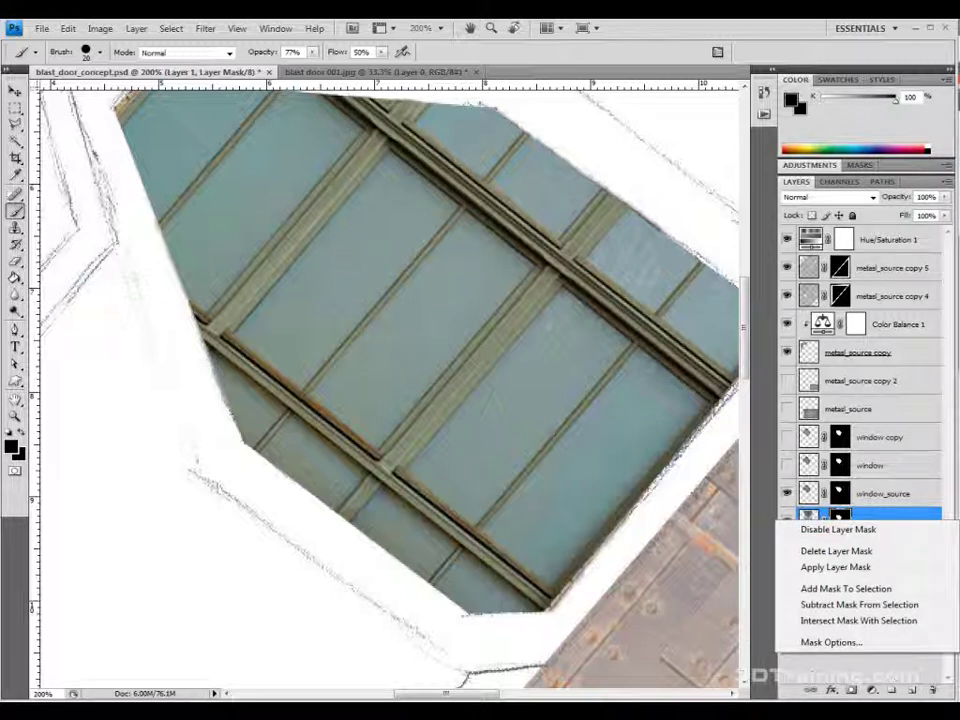
key(Escape)
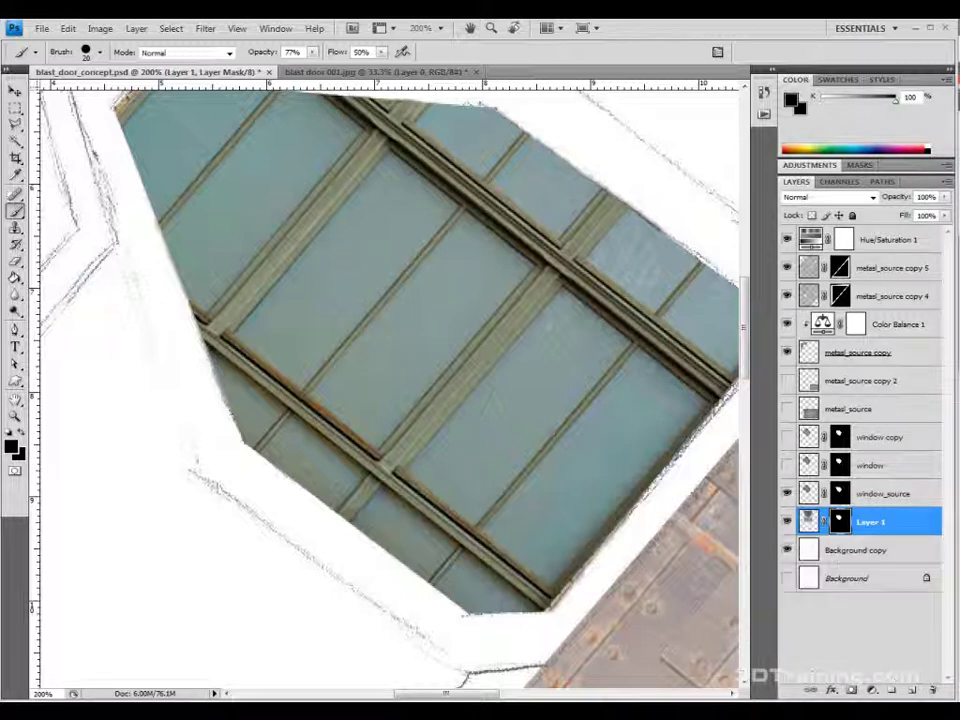
click(809, 521)
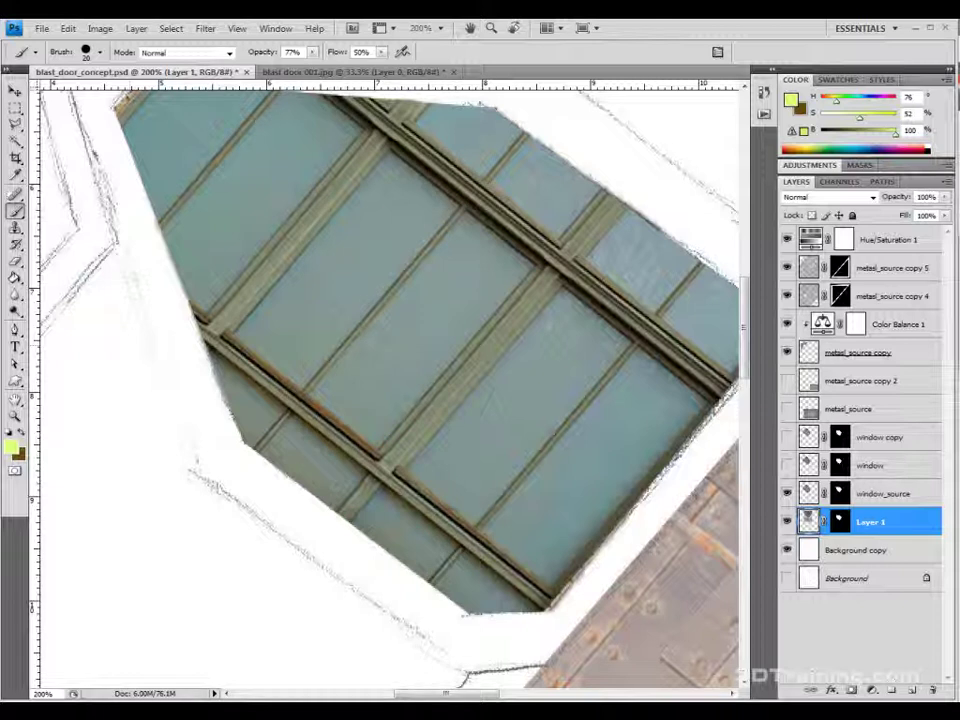
Step: Set up the Eraser as a soft 15 px brush at 31% opacity for working on Layer 1
key(e)
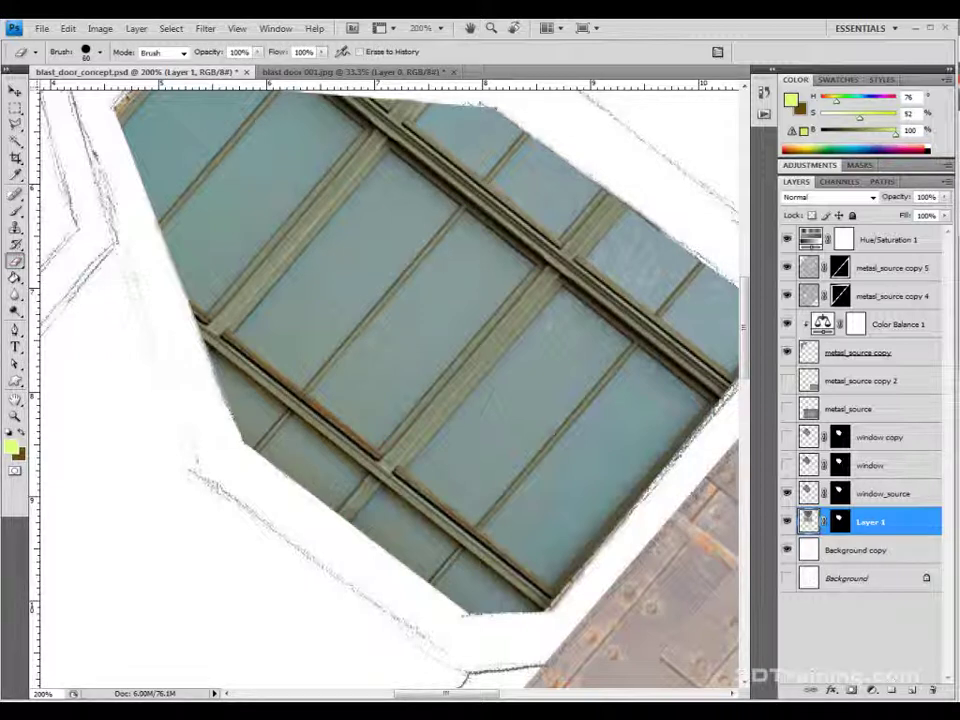
click(100, 53)
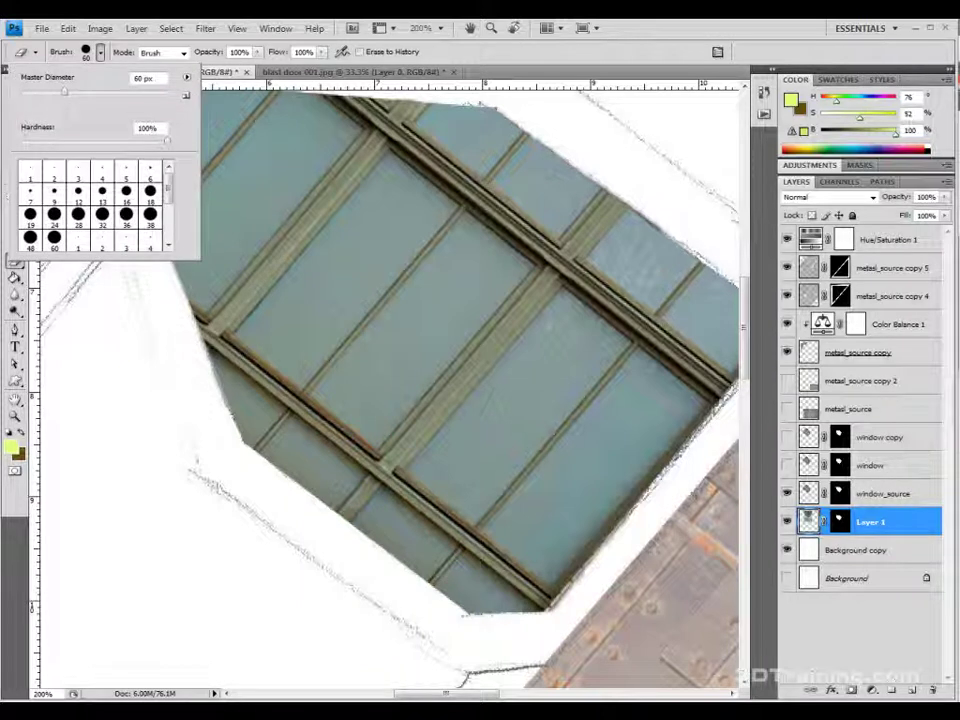
drag(167, 142, 25, 142)
click(258, 53)
mouse_move(257, 55)
mouse_down()
mouse_move(191, 66)
mouse_move(202, 66)
mouse_up()
key(bracketleft)
key(bracketleft)
key(bracketleft)
key(bracketleft)
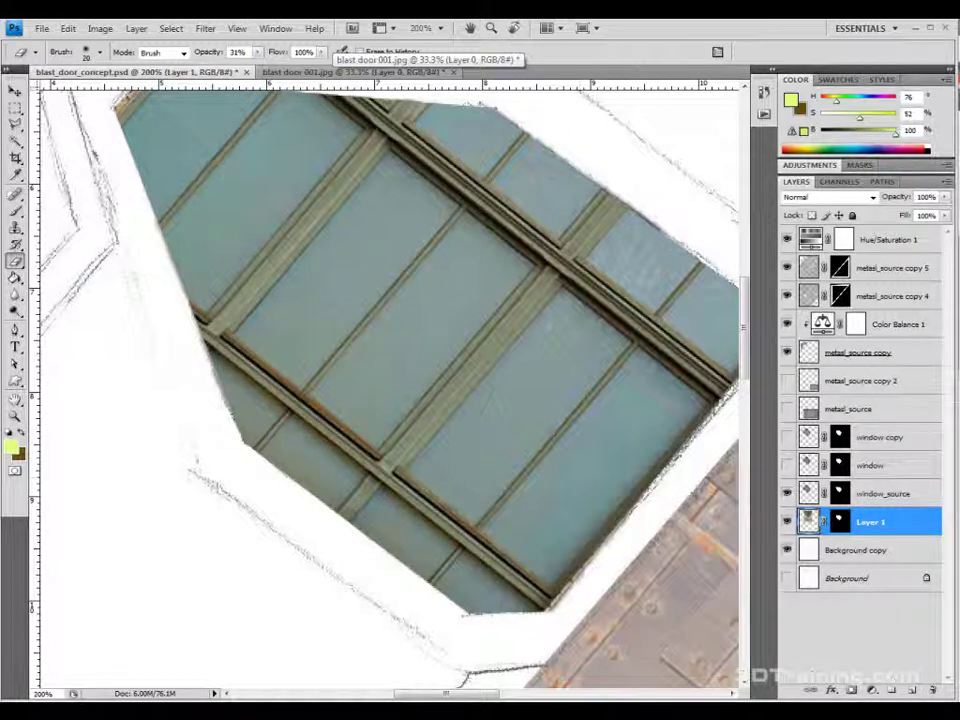
key(bracketleft)
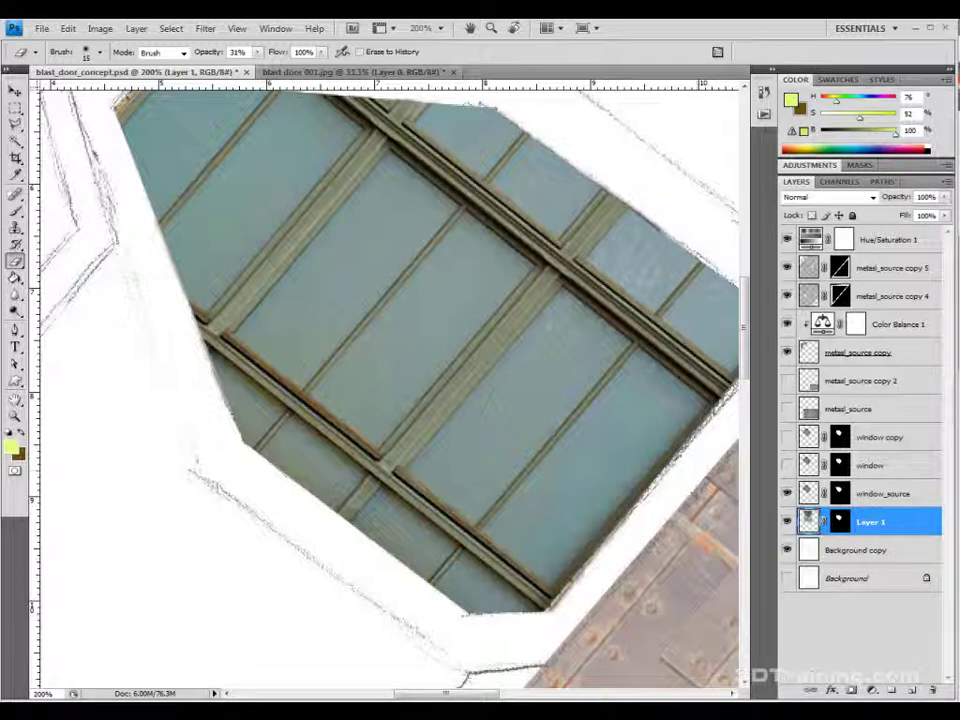
Step: Display a compact document history and revert to the Layer Order state to discard the Eraser strokes
click(276, 29)
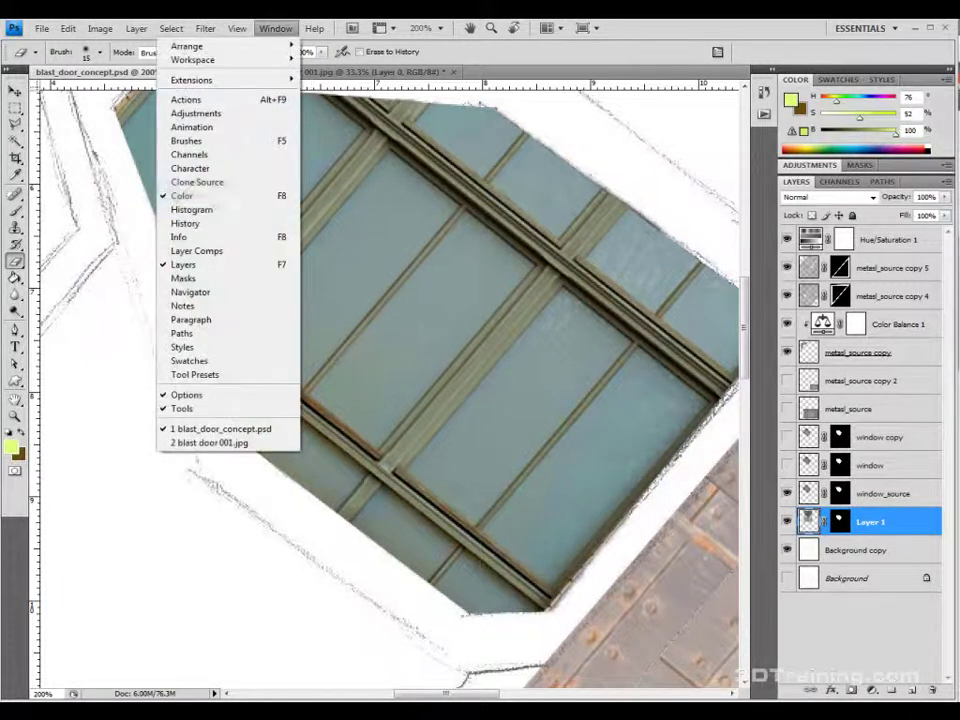
key(Up)
key(Up)
key(Up)
key(Up)
key(Up)
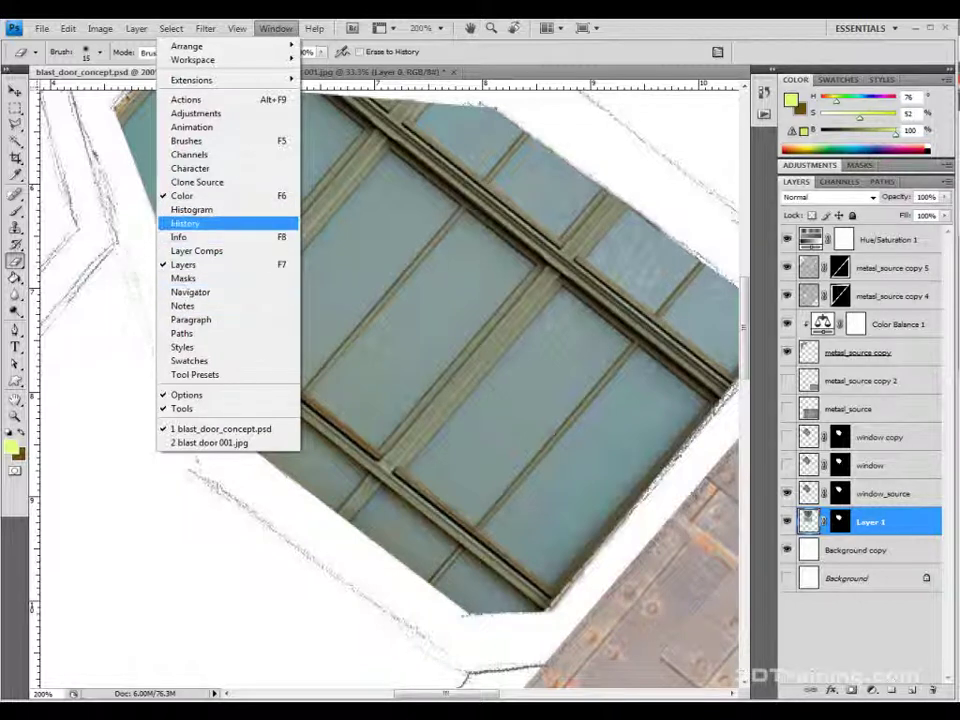
key(Return)
click(660, 247)
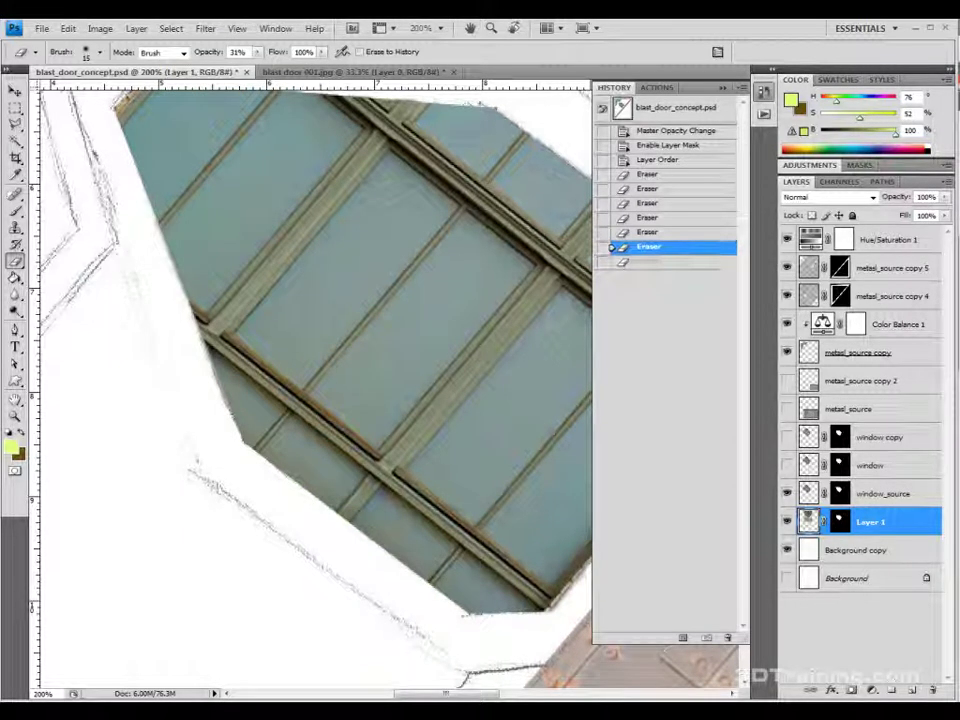
click(660, 160)
drag(672, 644, 672, 171)
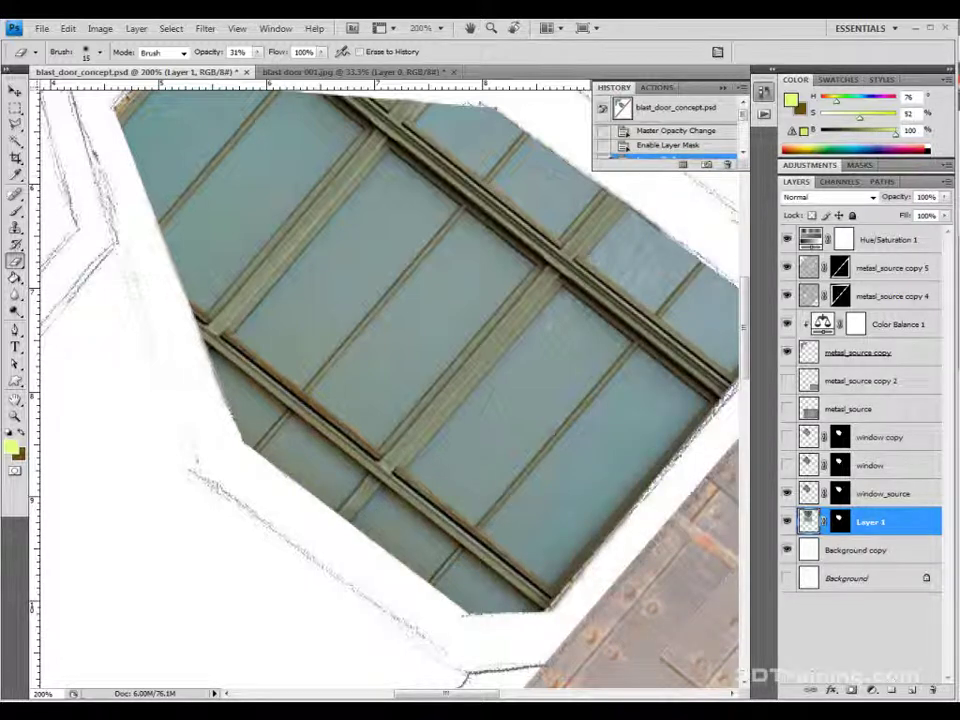
Step: Try painting black at 77% opacity on window_source's mask over the lower-right glass pane, and undo the strokes
click(884, 494)
click(787, 494)
click(787, 494)
key(ctrl+alt+z)
key(ctrl+backslash)
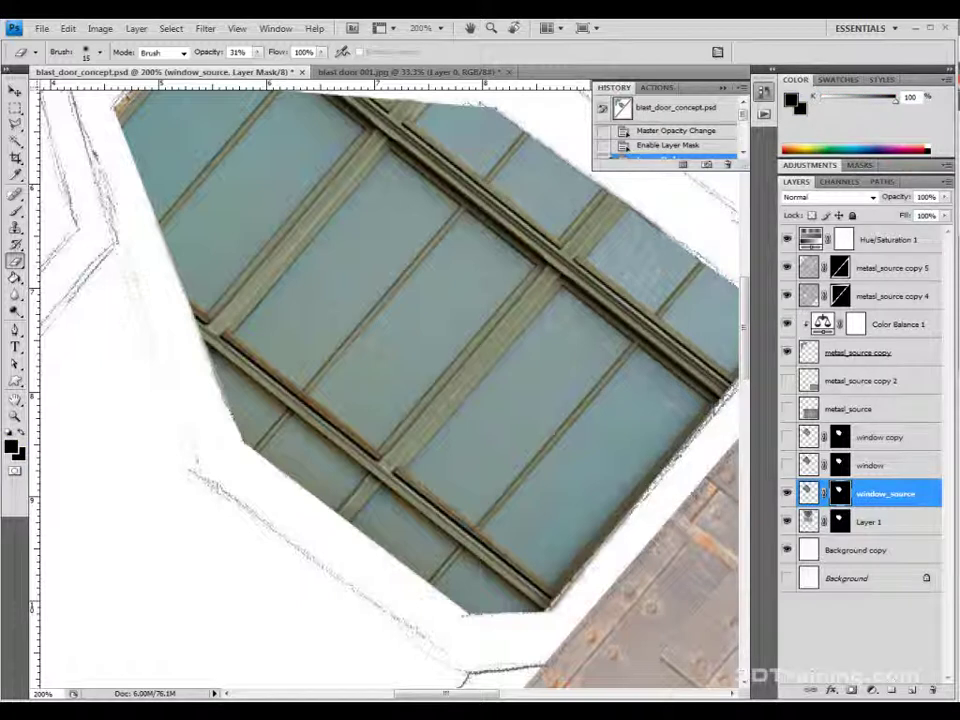
key(b)
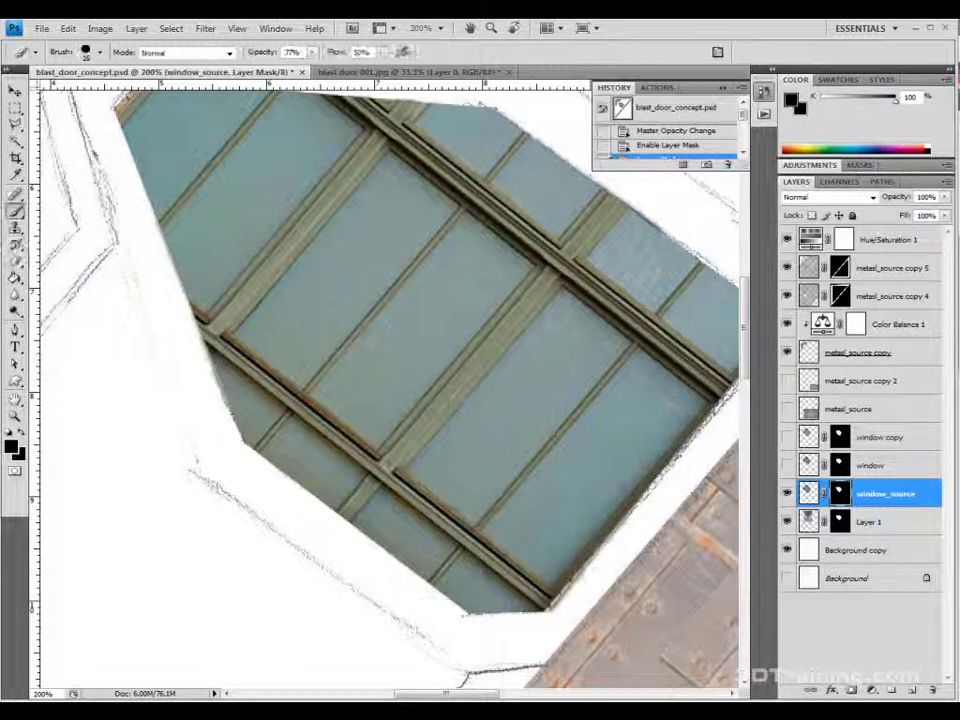
mouse_move(612, 440)
mouse_down()
mouse_move(625, 458)
mouse_move(572, 492)
mouse_up()
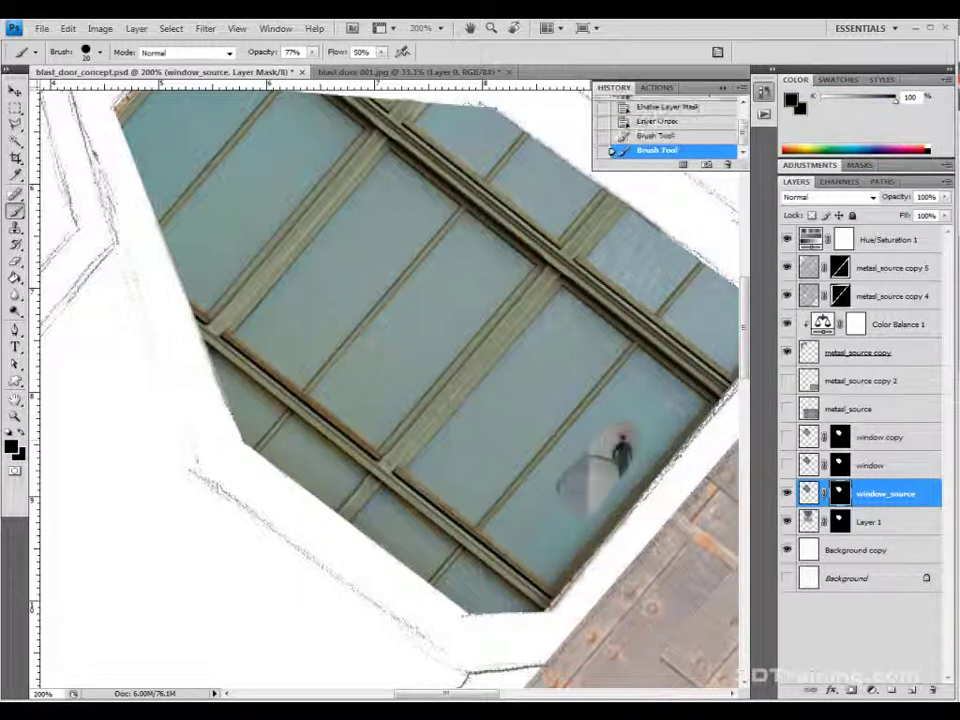
key(ctrl+z)
key(ctrl+z)
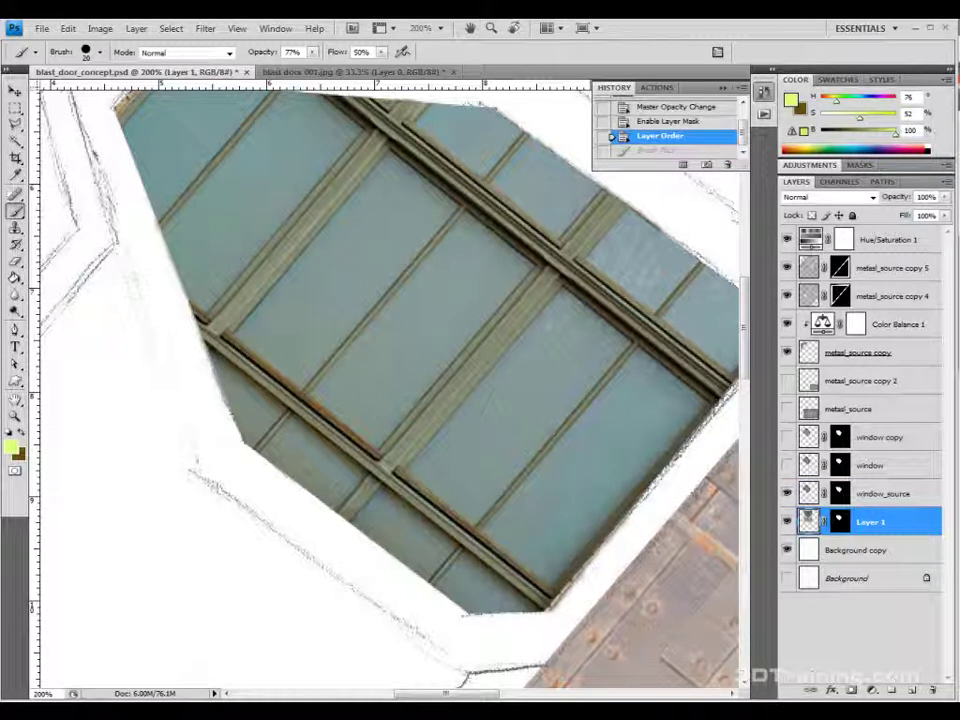
Step: Try the 31% opacity Eraser directly on the window_source layer's image and undo the result
click(787, 494)
click(787, 494)
click(884, 494)
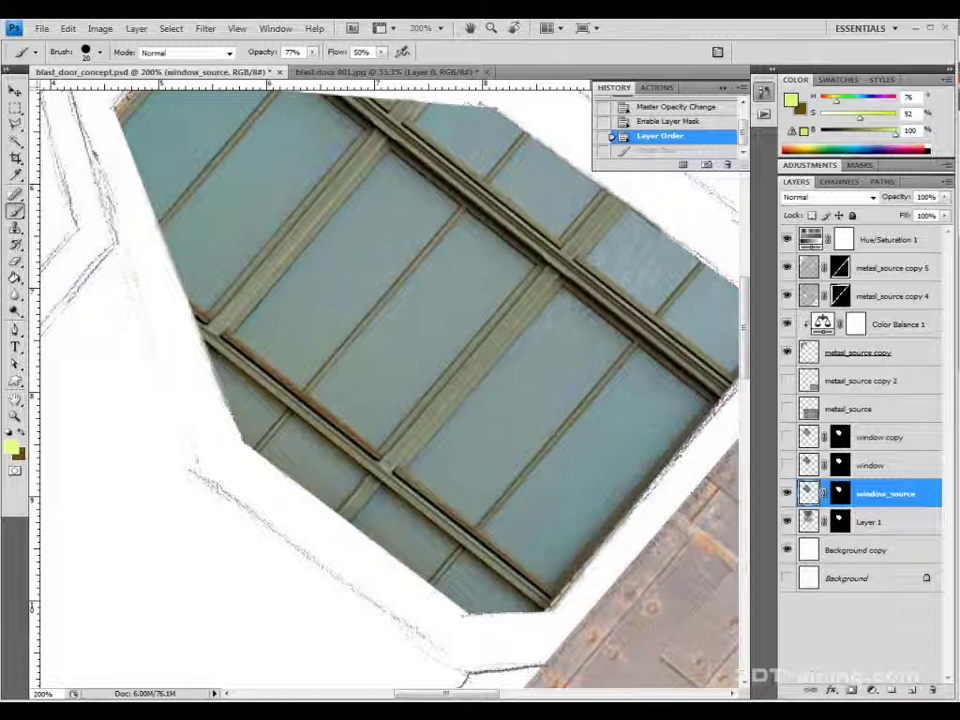
click(840, 494)
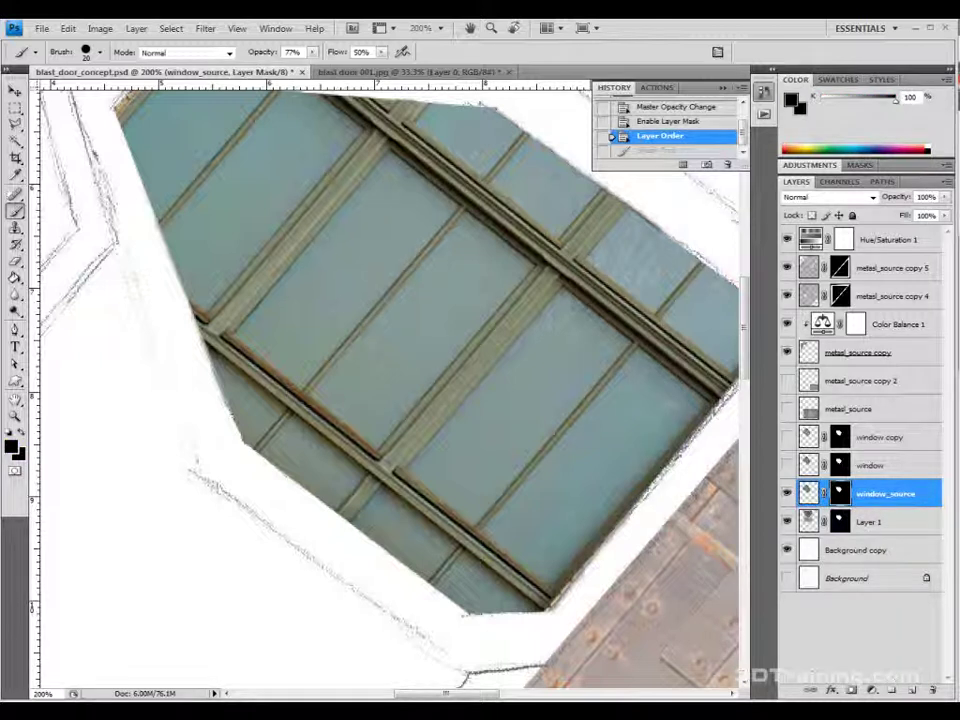
key(ctrl+2)
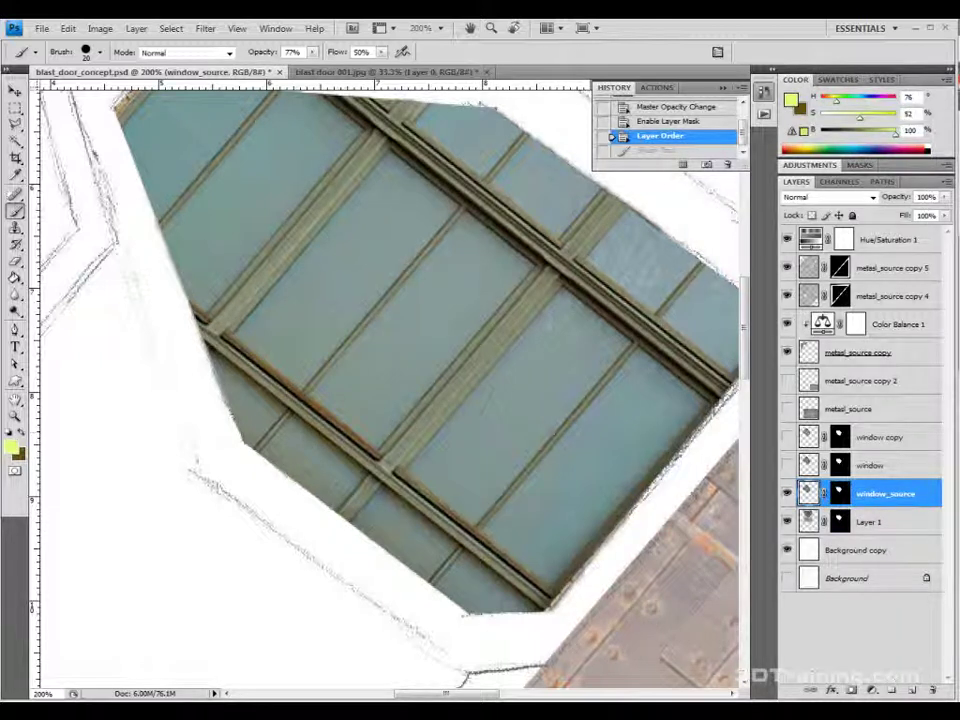
key(e)
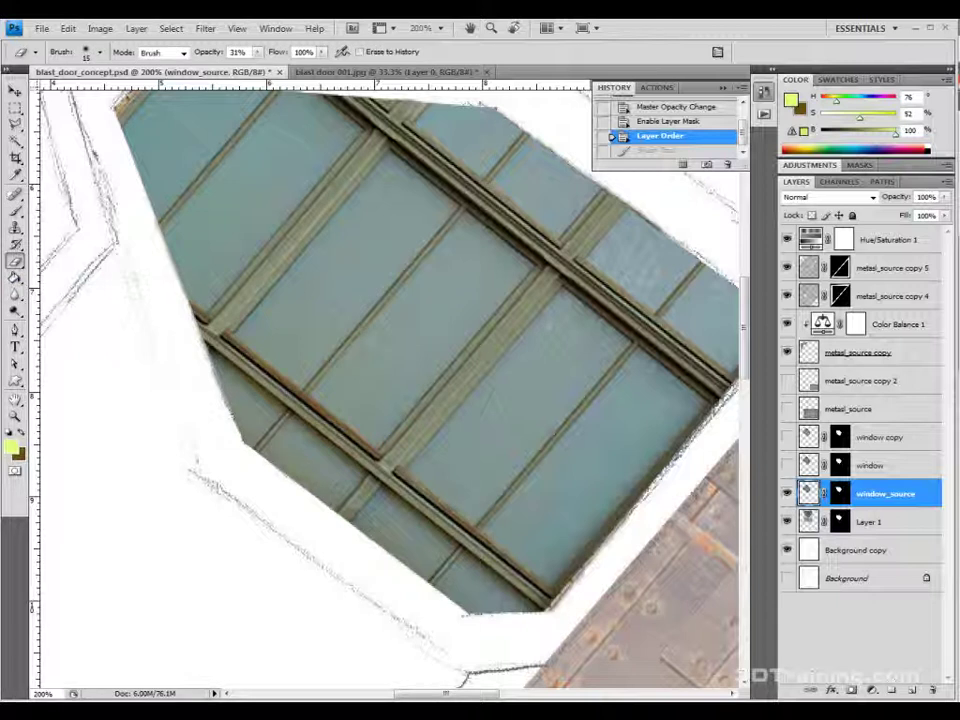
key(ctrl+z)
key(ctrl+z)
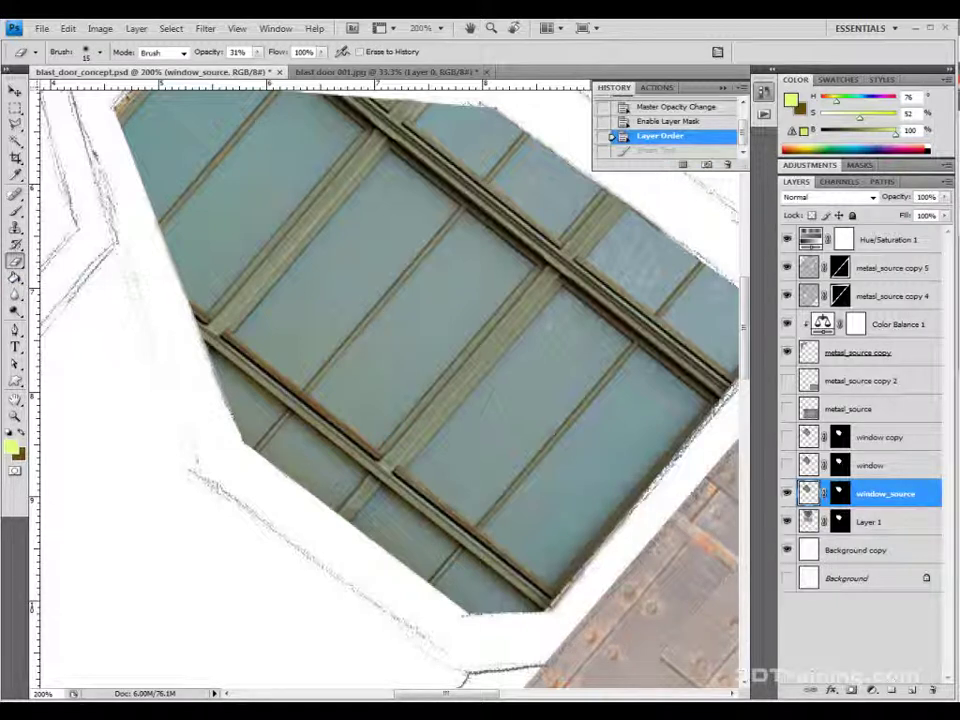
Step: Paint black on window_source's mask with a 20 px brush at about 30% opacity, revealing the corridor figures through the lower-right pane
click(840, 493)
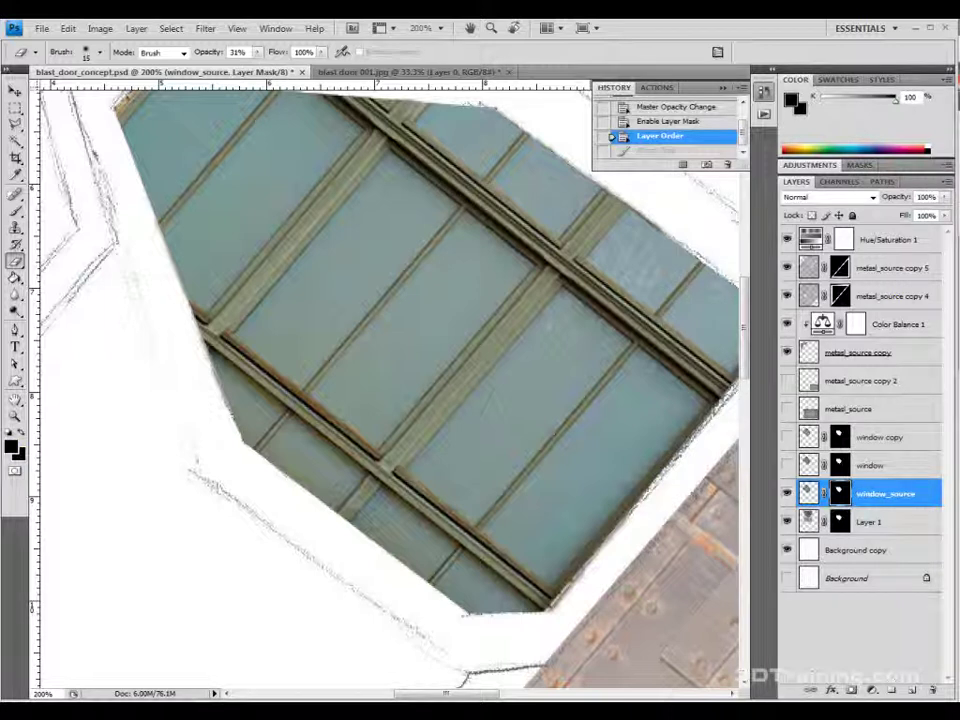
key(b)
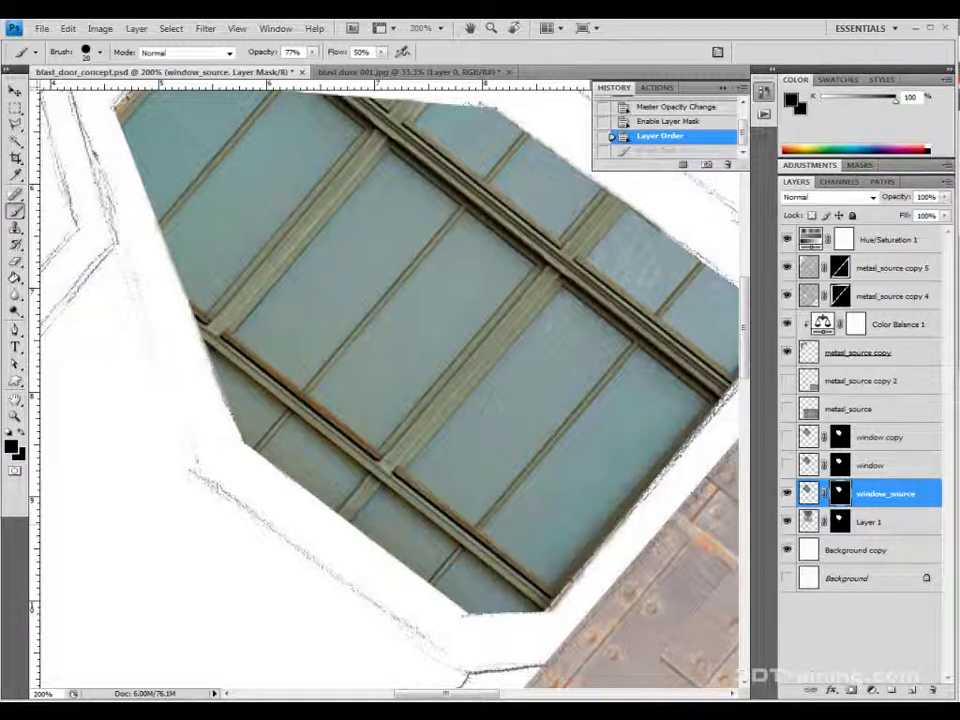
click(313, 52)
drag(310, 67, 277, 67)
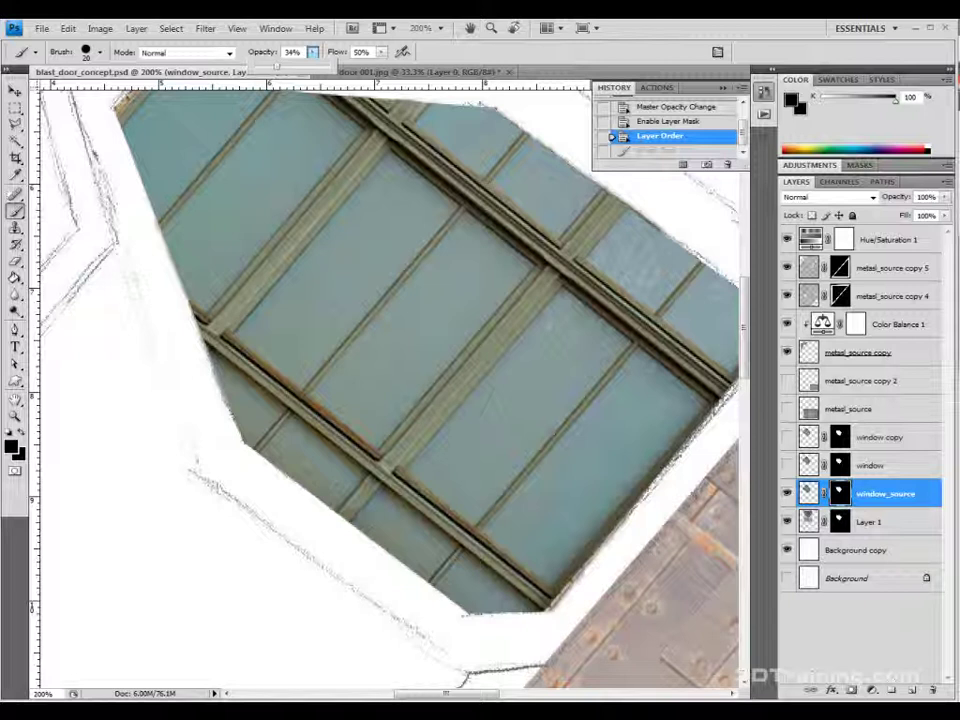
mouse_move(586, 455)
mouse_down()
mouse_move(577, 475)
mouse_move(582, 464)
mouse_move(556, 478)
mouse_move(552, 507)
mouse_move(576, 490)
mouse_up()
mouse_move(608, 430)
mouse_down()
mouse_move(592, 470)
mouse_move(620, 464)
mouse_up()
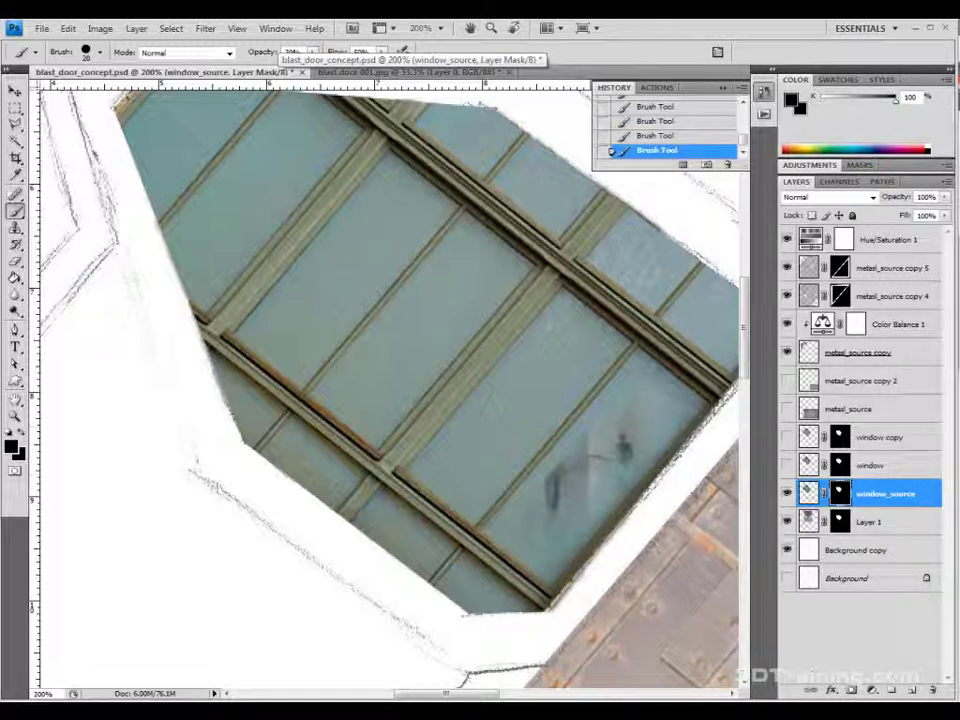
drag(602, 406, 592, 446)
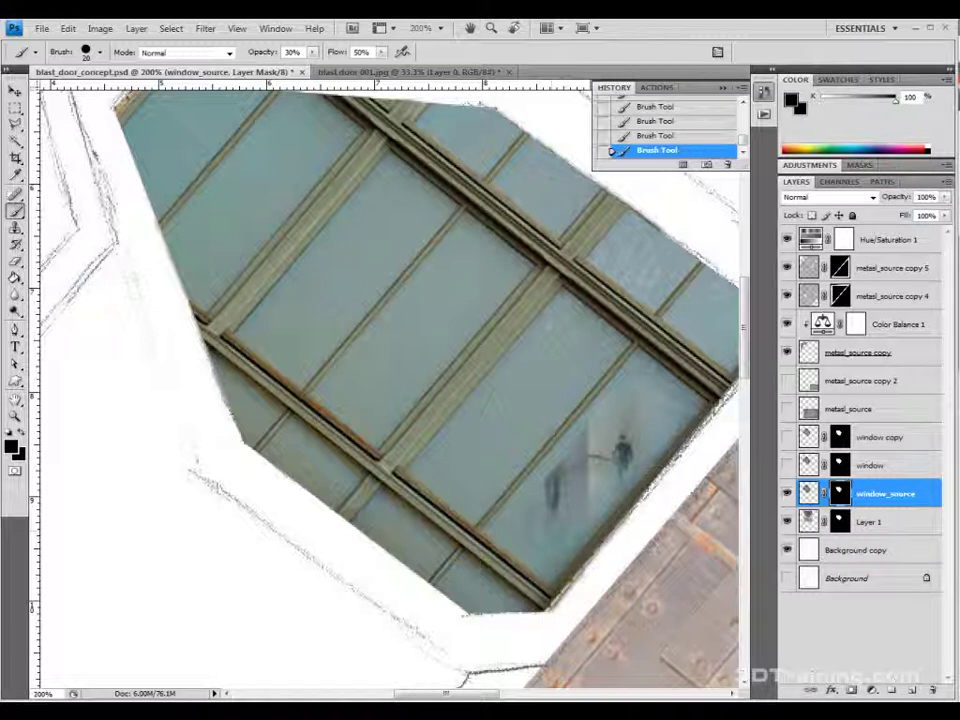
Step: Paint black at 30% opacity on window_source's mask across the remaining central panes to reveal more of the corridor behind the glass
drag(514, 408, 488, 442)
mouse_move(486, 430)
mouse_down()
mouse_move(520, 357)
mouse_move(522, 450)
mouse_move(556, 347)
mouse_move(525, 450)
mouse_up()
drag(418, 328, 337, 363)
mouse_move(300, 265)
mouse_down()
mouse_move(309, 244)
mouse_move(292, 265)
mouse_up()
drag(460, 280, 450, 318)
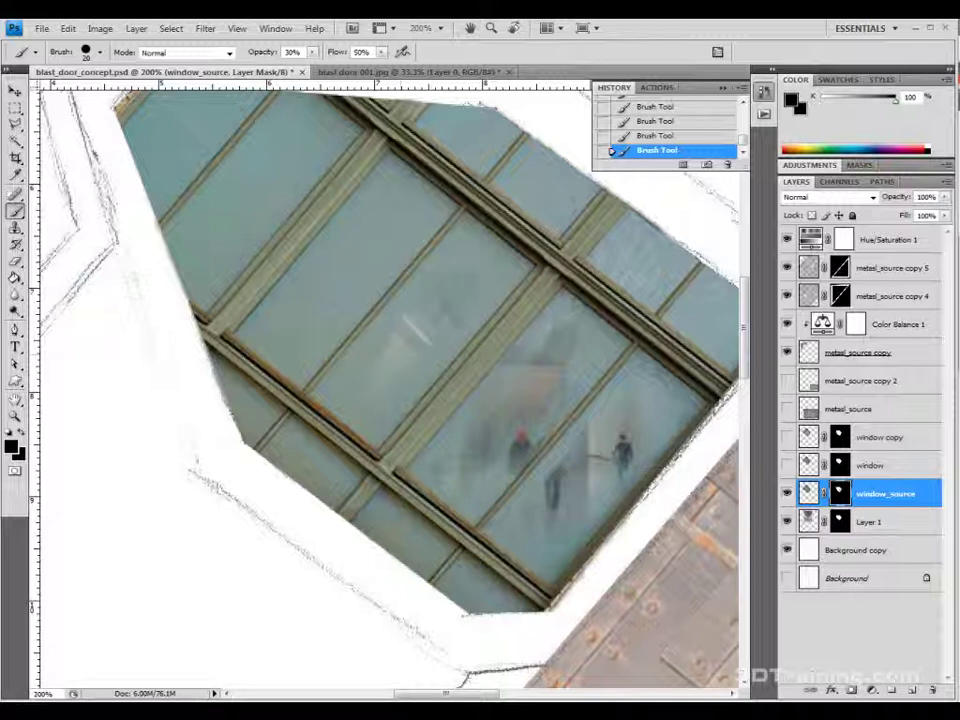
mouse_move(314, 309)
mouse_down()
mouse_move(348, 262)
mouse_move(393, 228)
mouse_move(368, 280)
mouse_move(386, 206)
mouse_up()
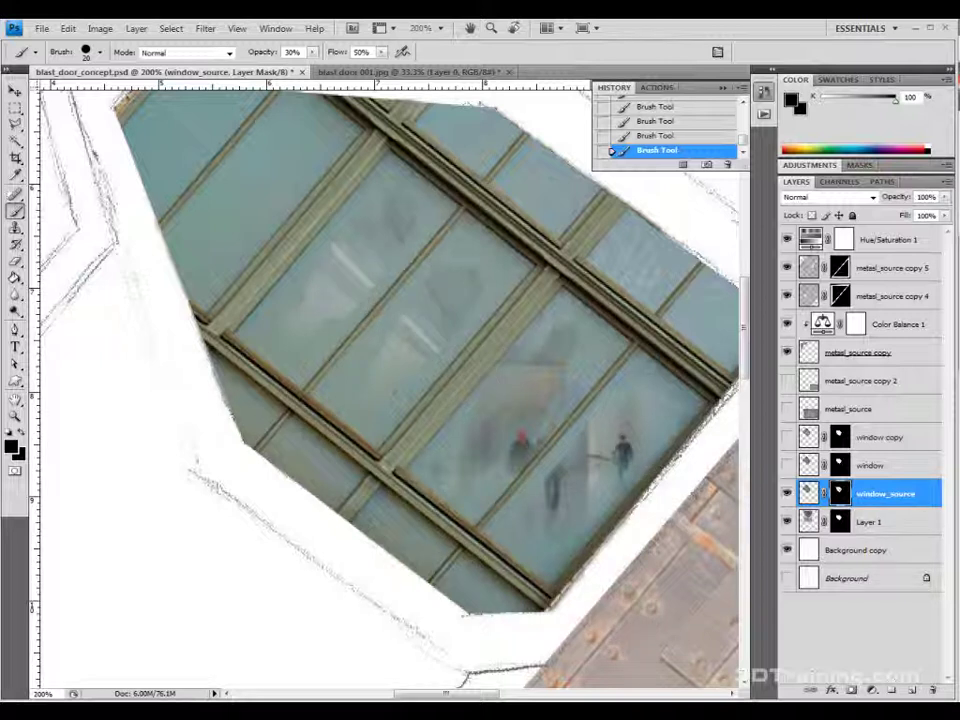
Step: Paint white on window_source's mask with a 30 px brush at 13% opacity to fade the revealed figures and corridor in the central panes
click(809, 493)
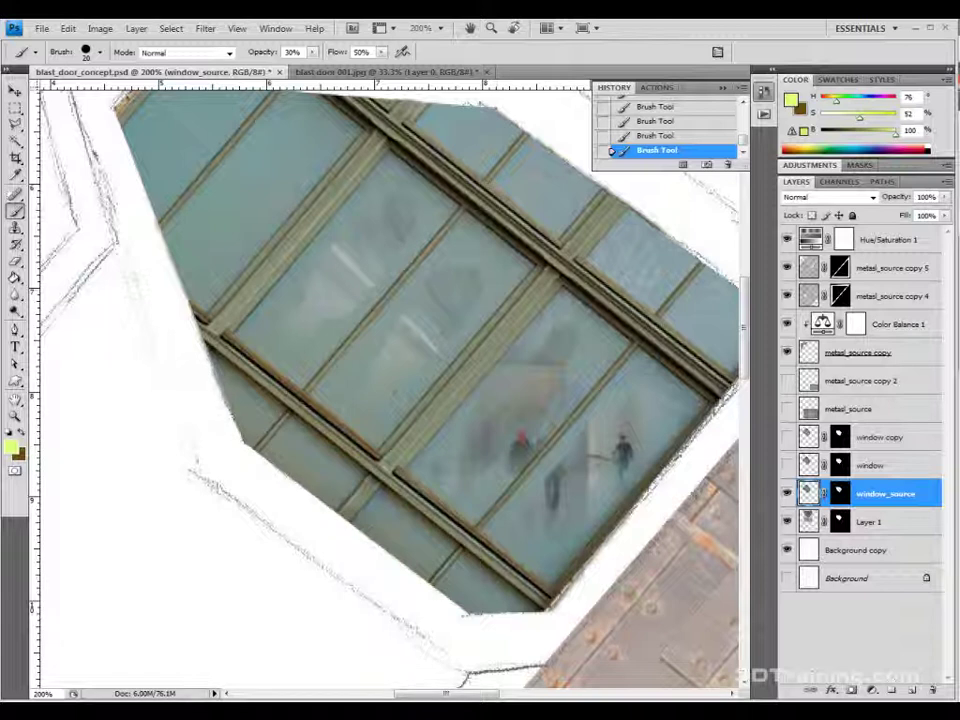
key(ctrl+backslash)
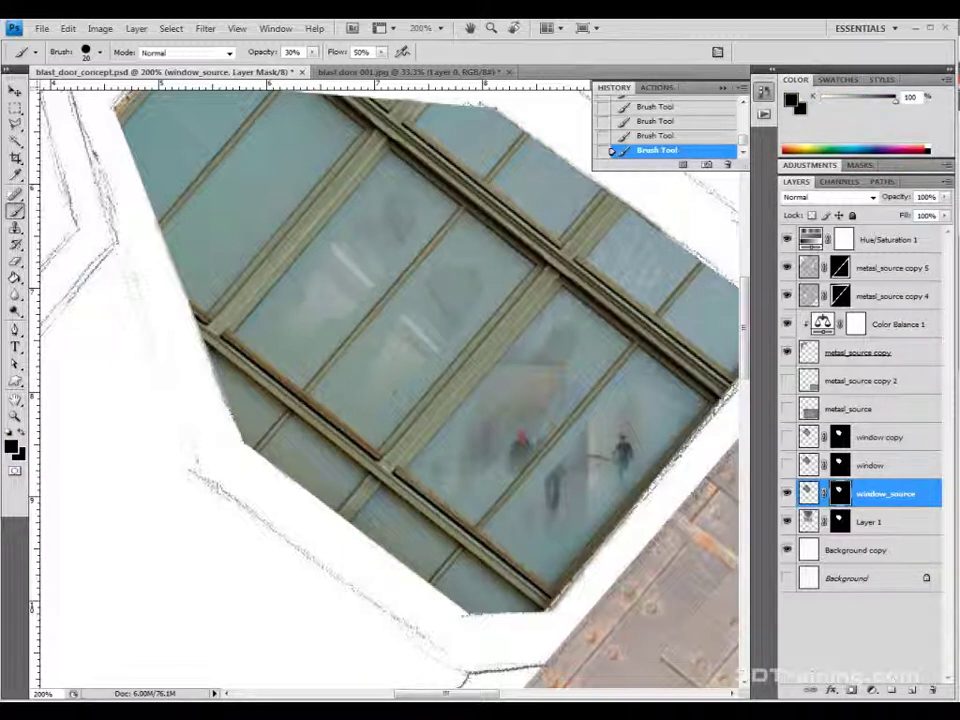
key(x)
key(bracketright)
click(313, 52)
drag(312, 66, 302, 66)
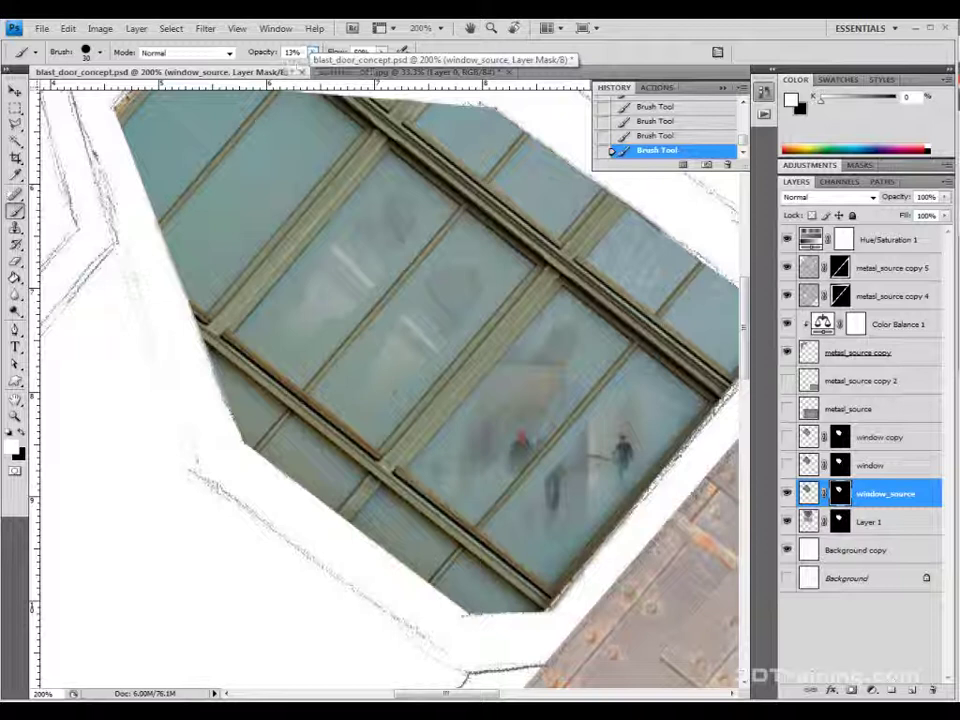
drag(625, 438, 623, 456)
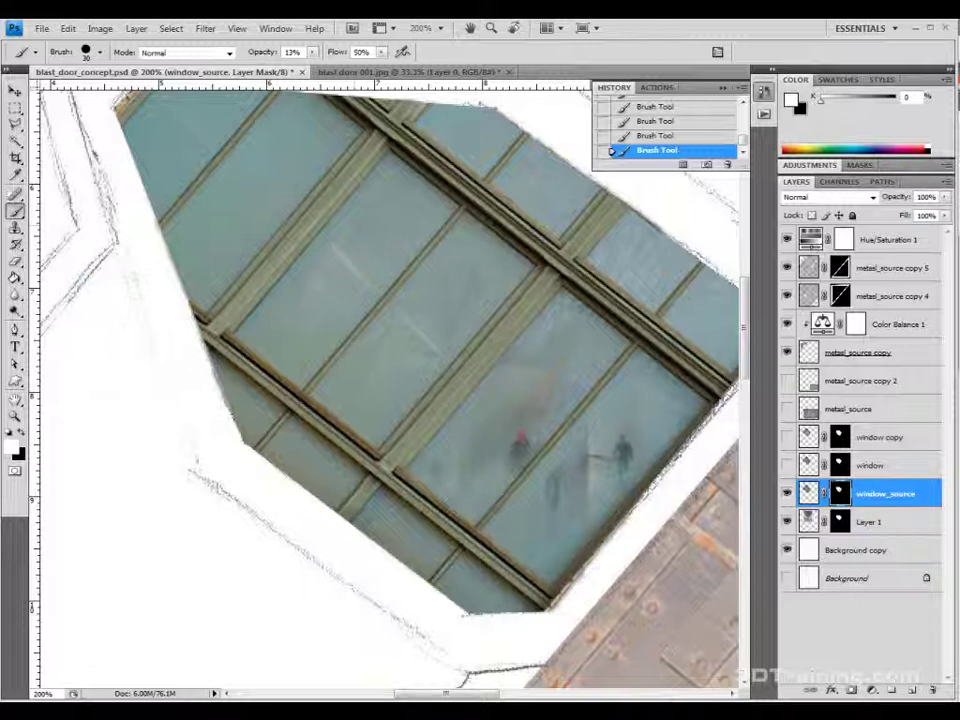
Step: Show the metasl_source layer and activate the Move tool with the whole door in view
key(ctrl+minus)
key(ctrl+minus)
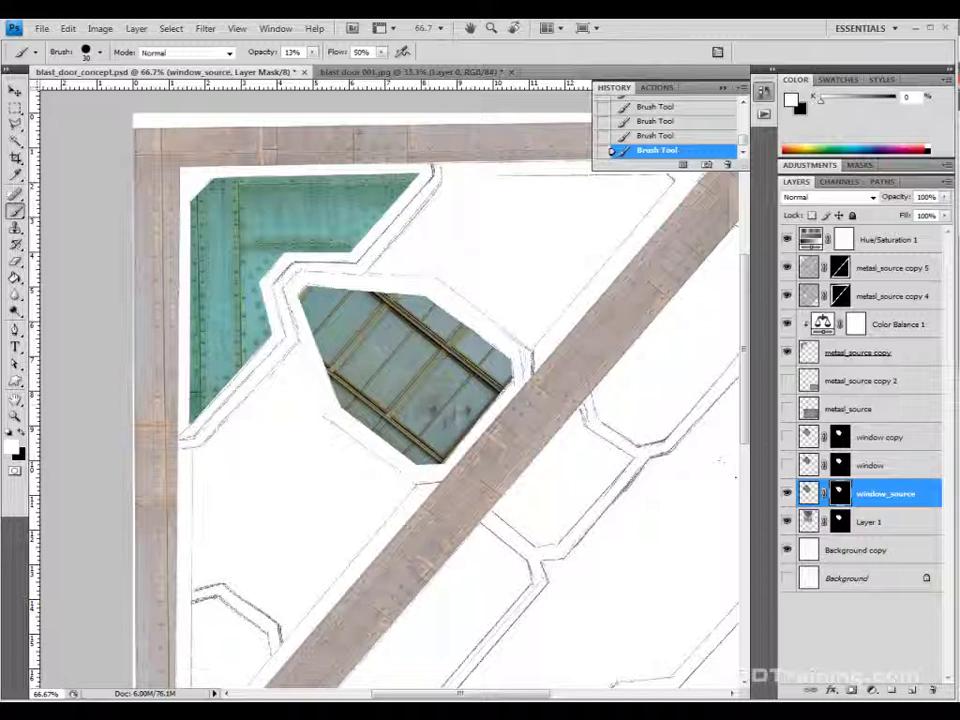
key(ctrl+minus)
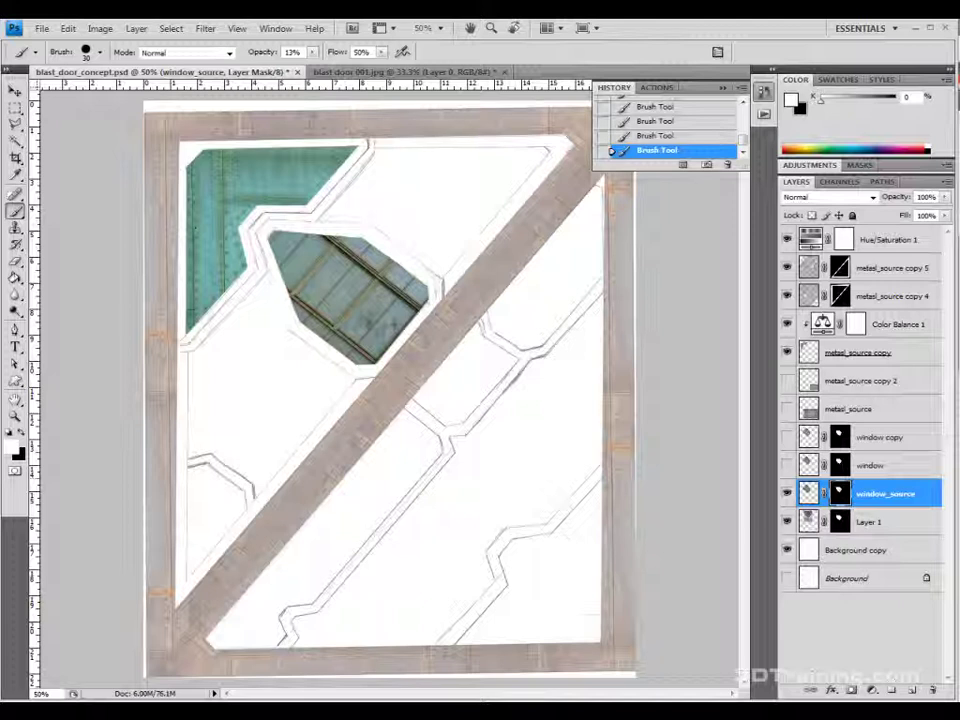
click(787, 409)
key(v)
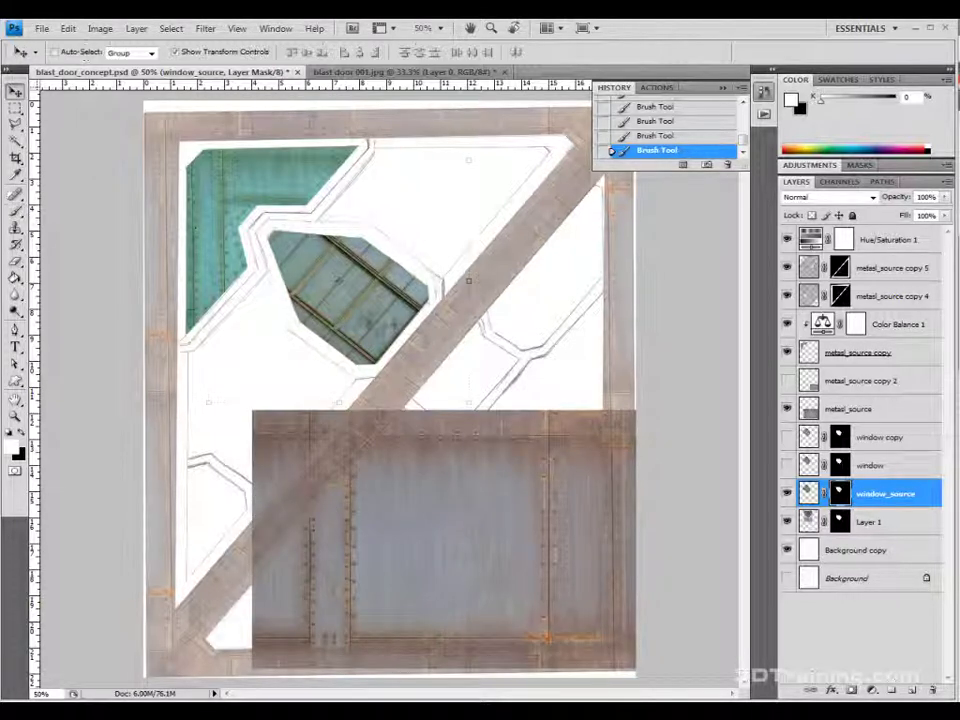
Step: Try moving the window_source layer toward the door's upper-left corner, and undo the move
drag(340, 300, 285, 262)
key(ctrl+alt+z)
key(ctrl+alt+z)
key(ctrl+alt+z)
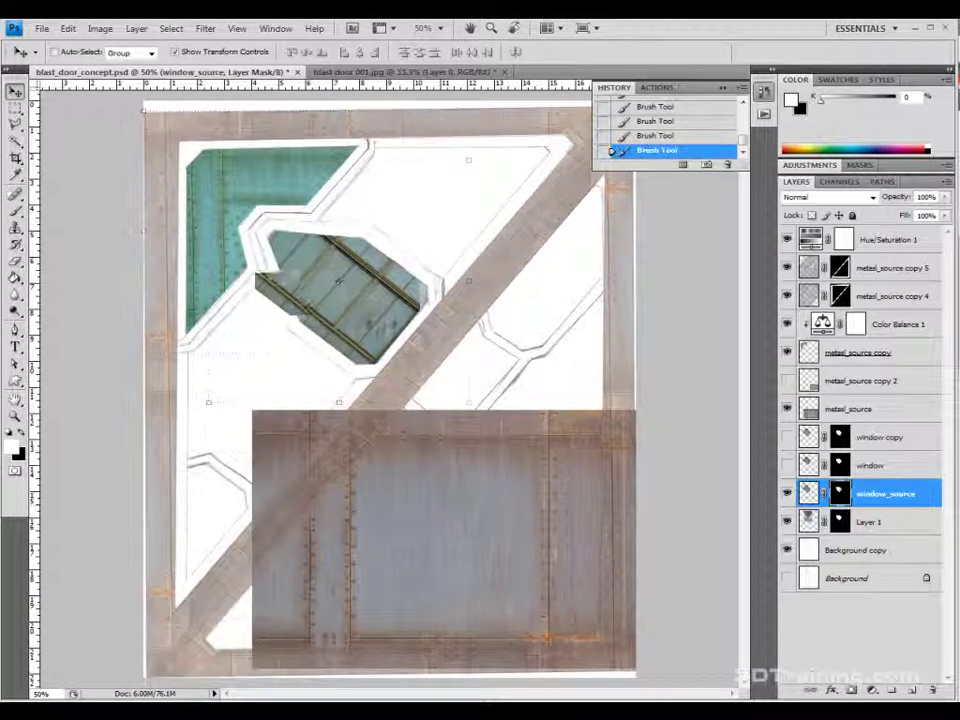
Step: Hide metasl_source copy 5 and copy 4, and move the metasl_source plate up and left, just below the window
click(854, 409)
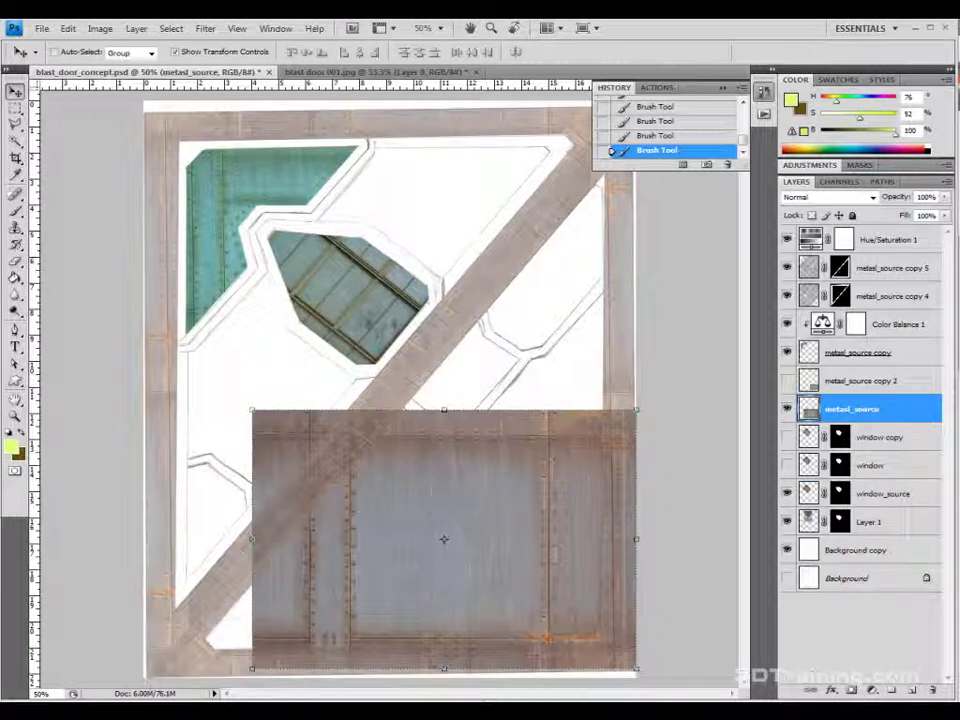
mouse_move(444, 539)
mouse_down()
mouse_move(400, 481)
mouse_move(400, 515)
mouse_move(444, 548)
mouse_up()
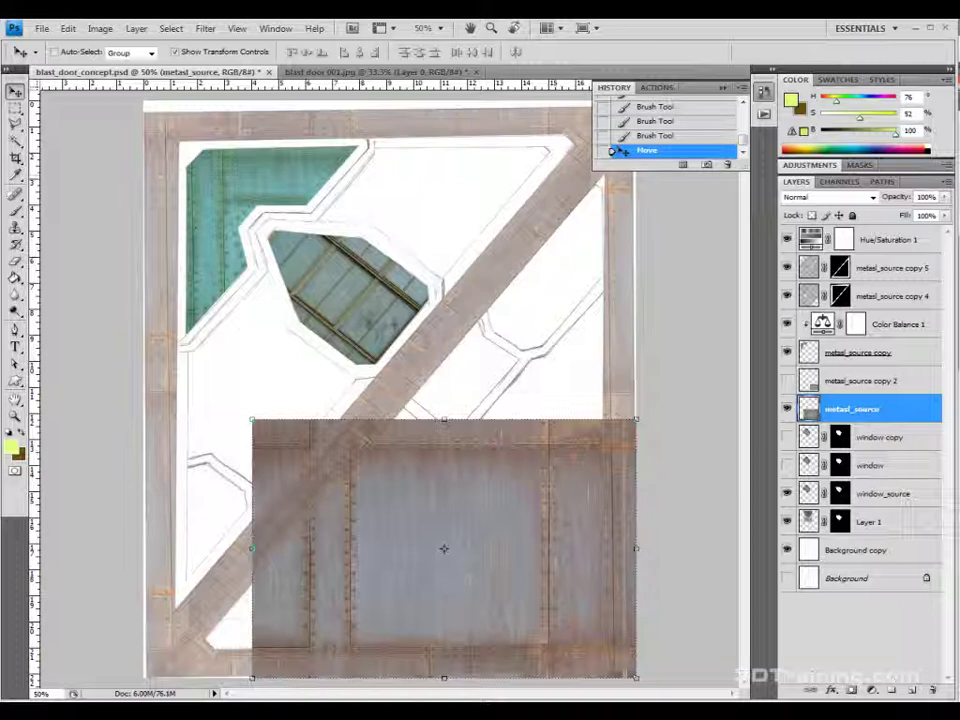
right_click(173, 600)
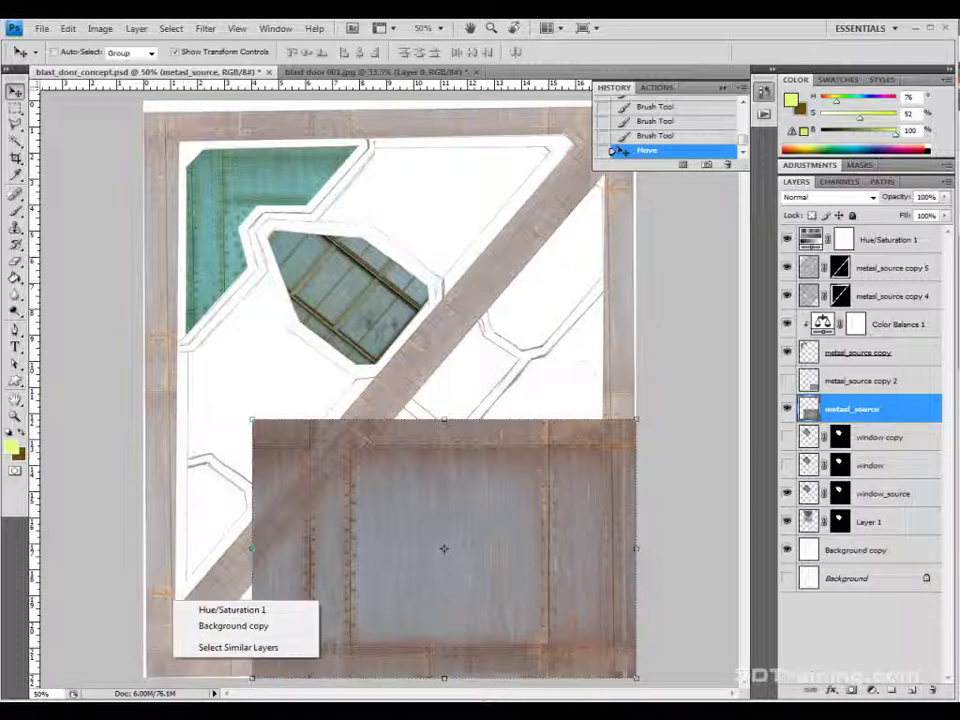
key(Escape)
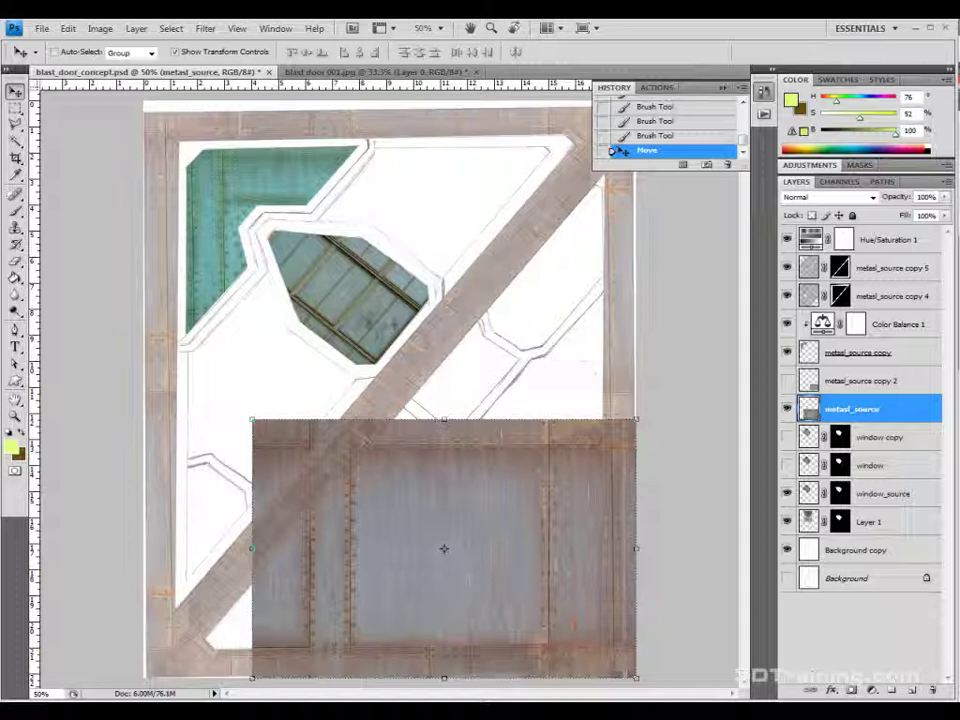
click(787, 268)
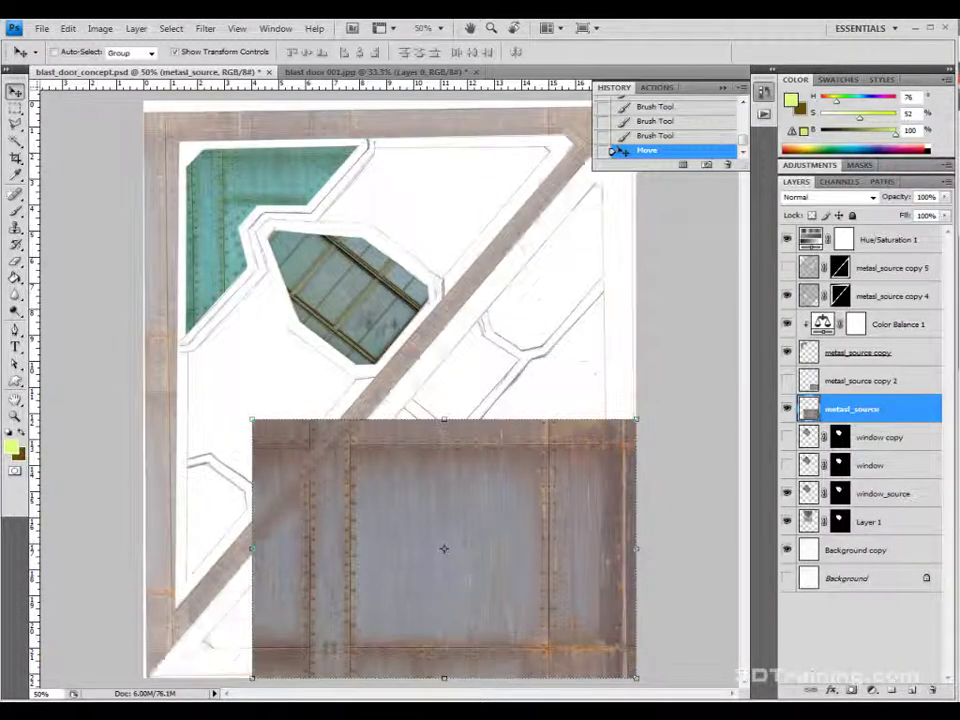
click(787, 296)
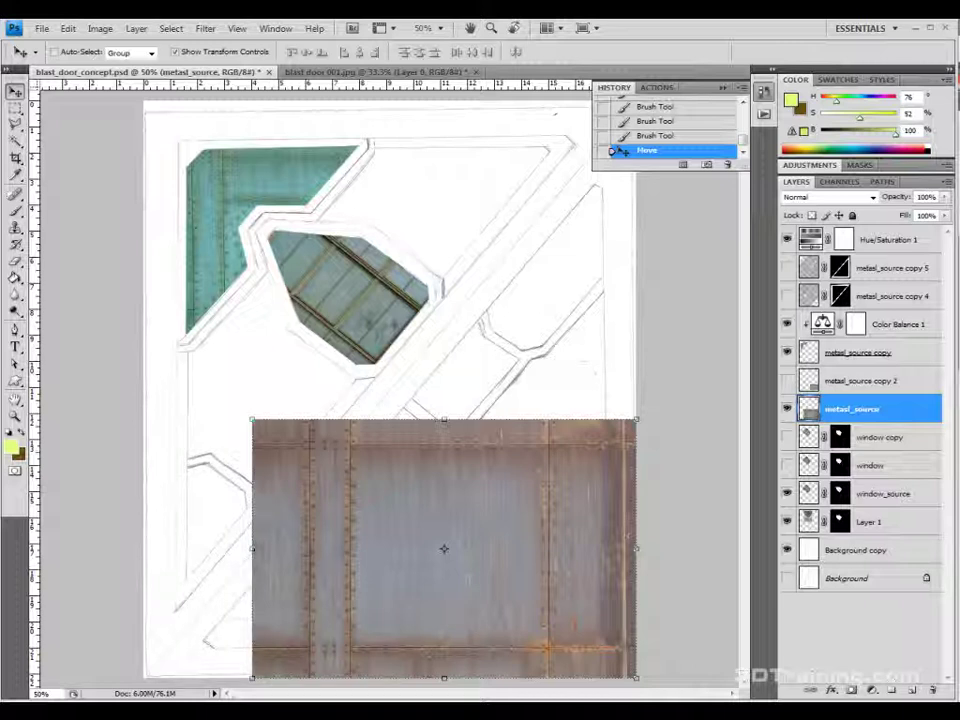
drag(444, 548, 419, 494)
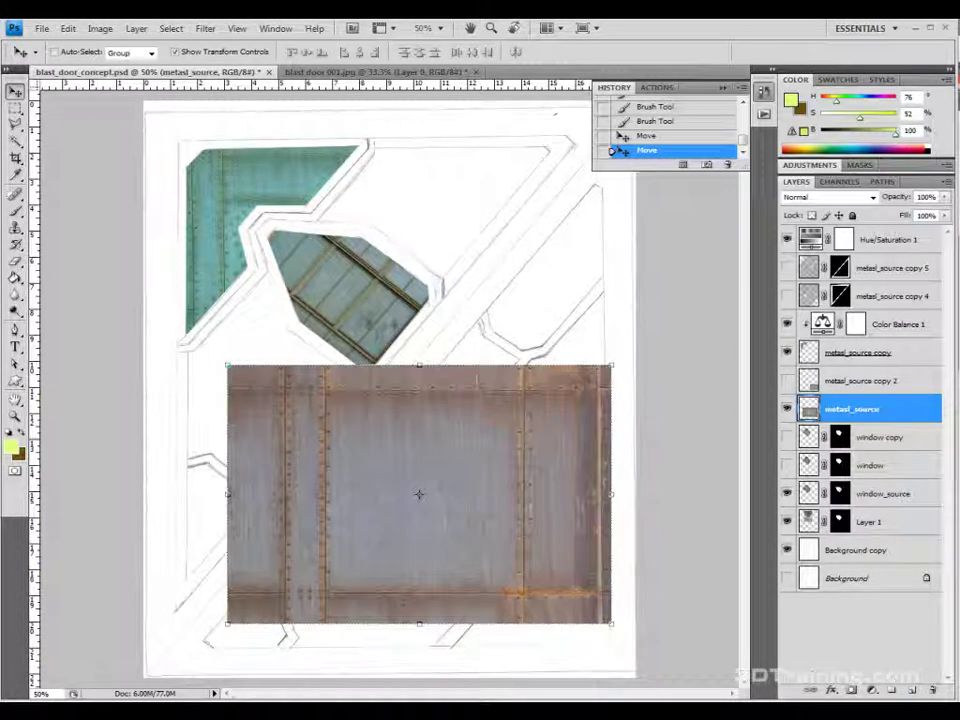
Step: Duplicate the metasl_source layer, keeping the default copy name
right_click(852, 407)
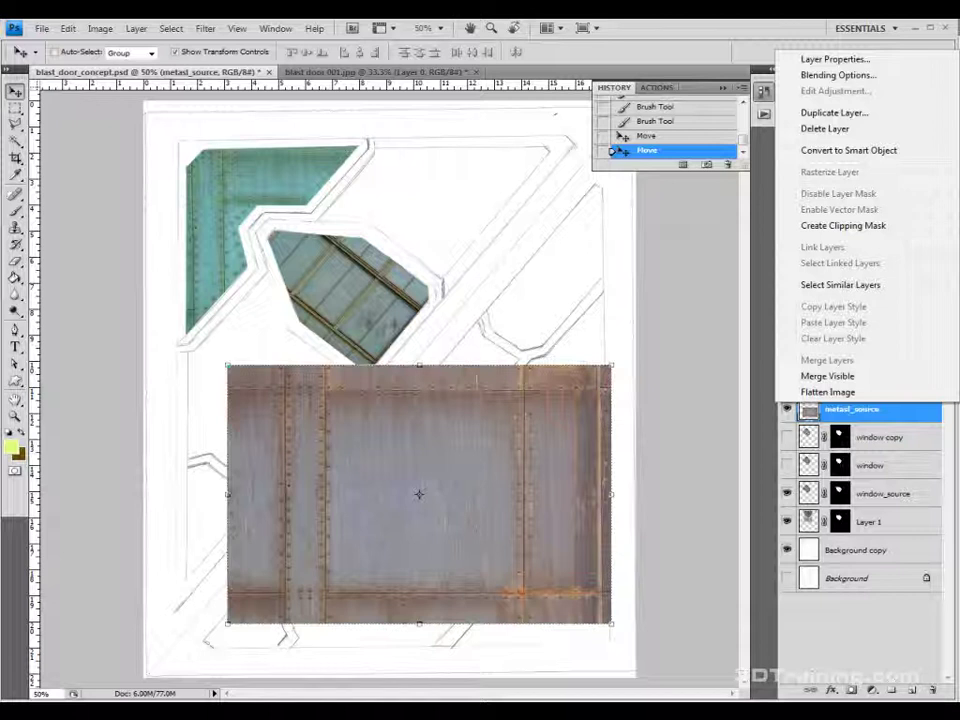
click(835, 110)
key(Return)
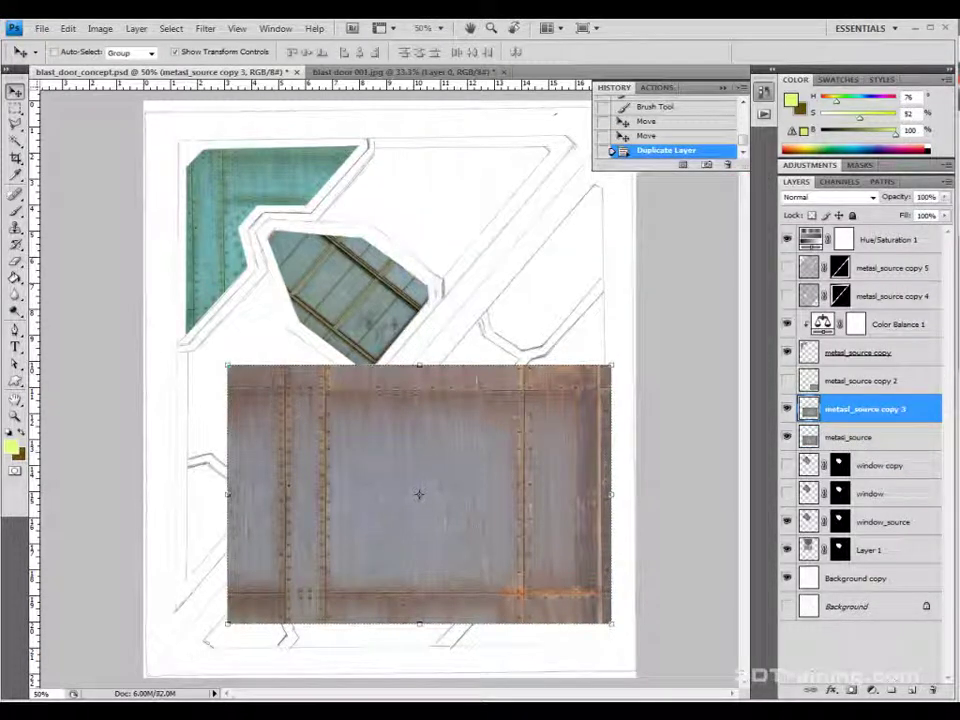
Step: Rotate the duplicated plate to -50.6° with the original hidden, and align its edge with the sketched diagonal beam below the window
drag(625, 352, 463, 250)
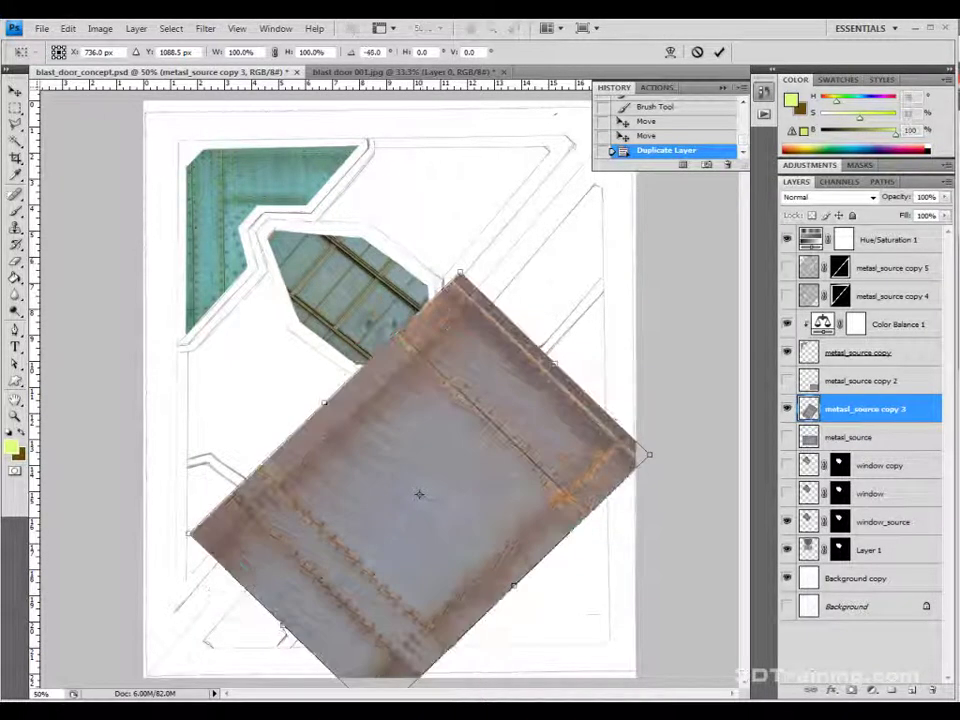
drag(419, 494, 399, 556)
drag(447, 310, 423, 306)
key(Left)
key(Up)
key(Up)
key(Up)
key(Down)
key(Down)
key(Down)
key(Down)
key(Down)
key(Down)
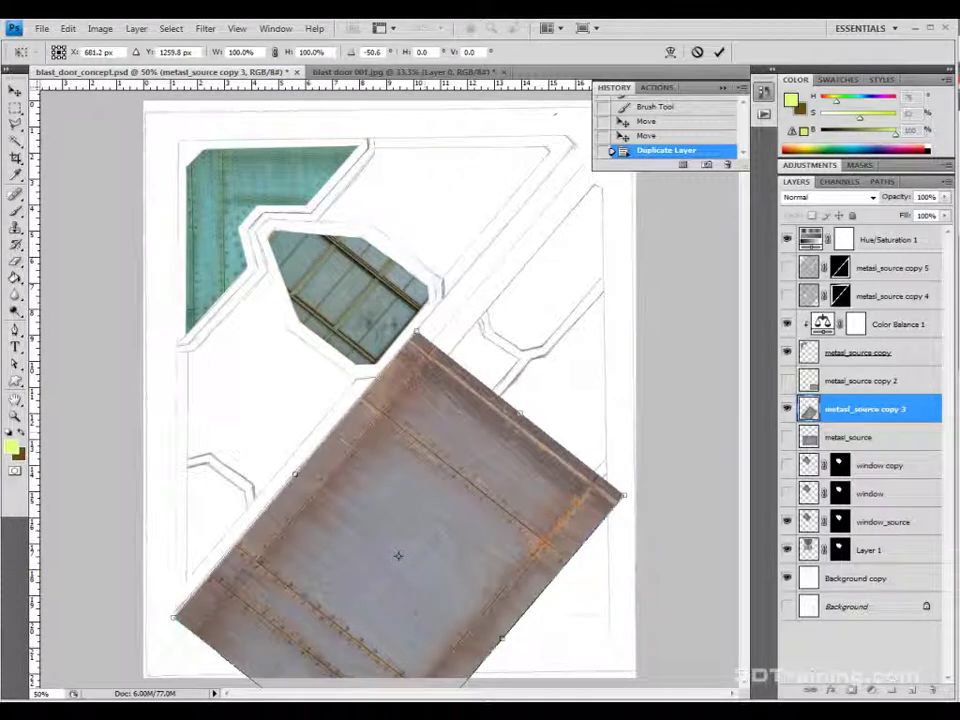
Step: Lower the plate copy's opacity to 28% and slide it down along the diagonal beam to about X 601, Y 1351 px
click(945, 197)
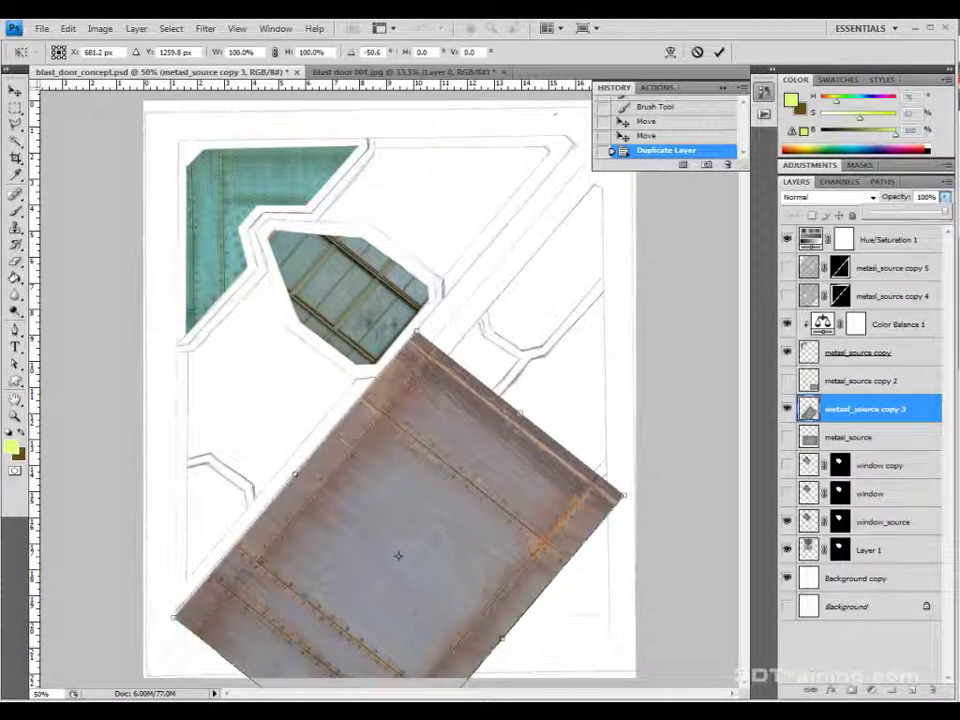
drag(945, 212, 890, 212)
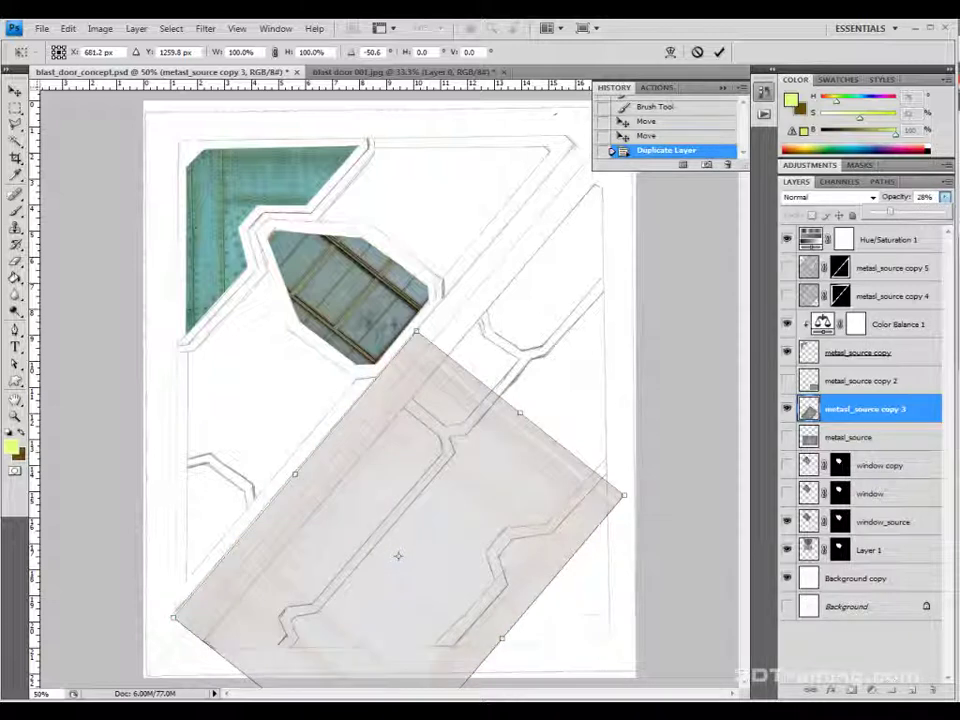
key(ctrl+minus)
key(ctrl+plus)
key(ctrl+plus)
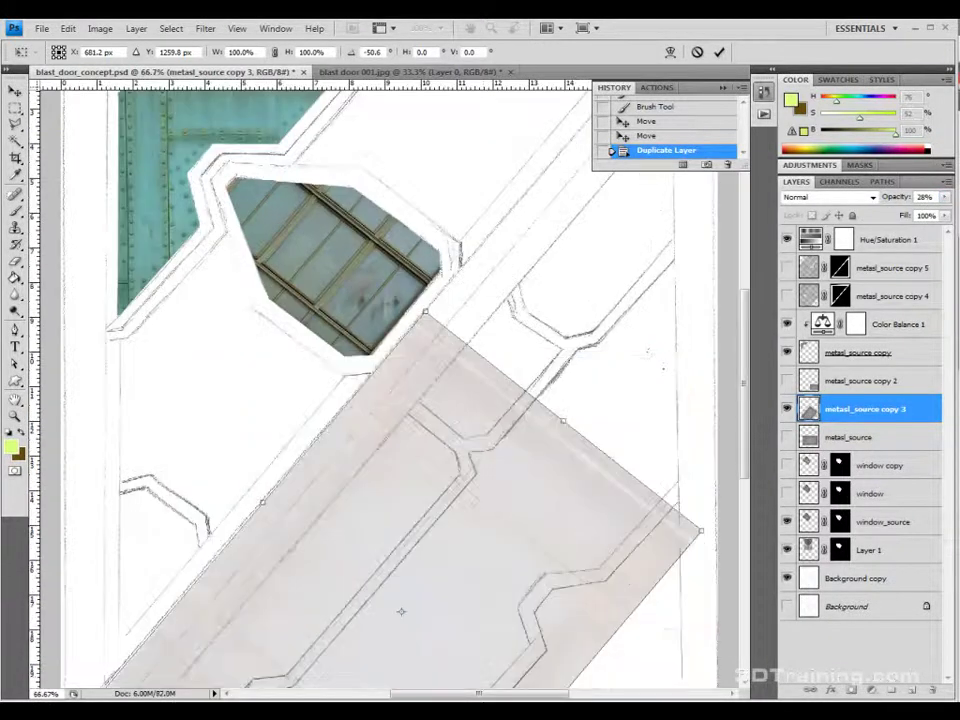
drag(476, 693, 382, 693)
drag(560, 420, 302, 374)
scroll(390, 380, down, 1)
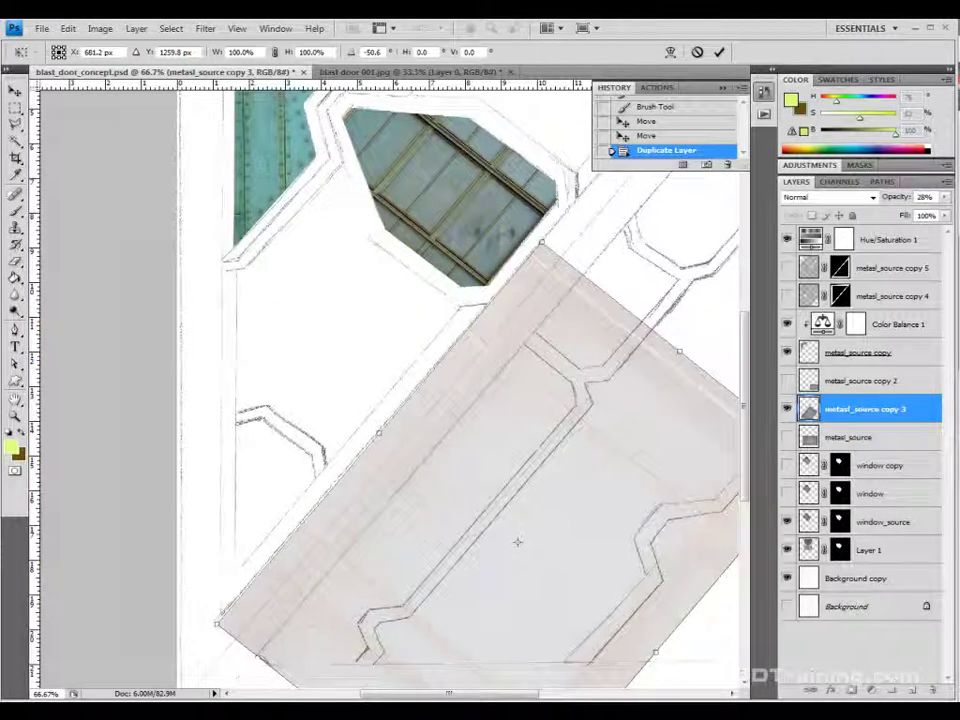
scroll(390, 380, down, 2)
scroll(390, 380, up, 3)
drag(510, 450, 492, 489)
drag(530, 560, 477, 598)
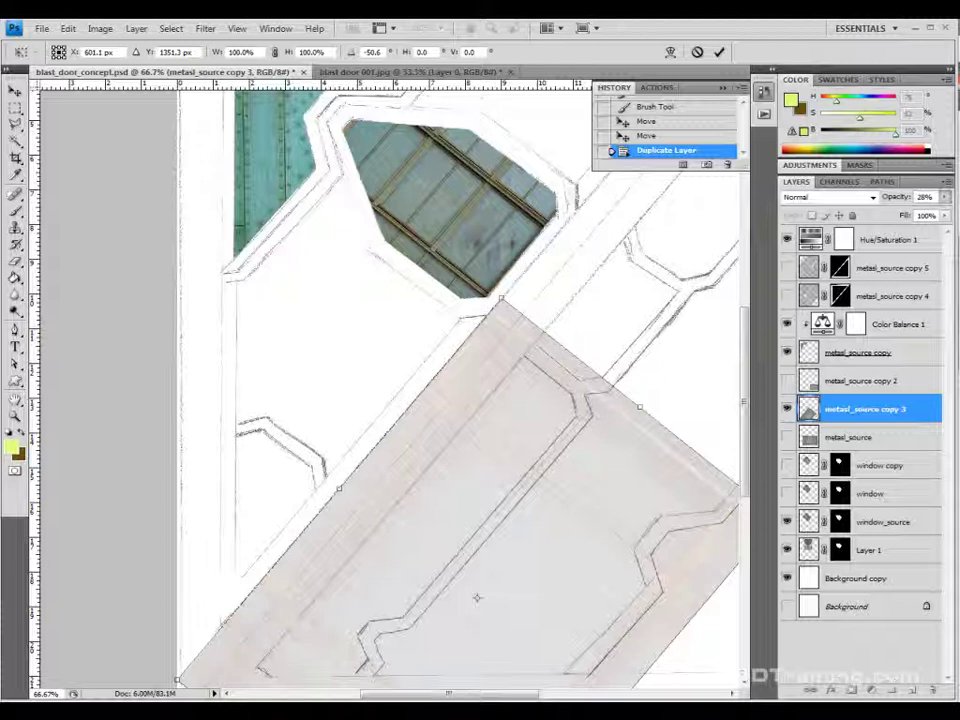
Step: Raise the plate copy's opacity to 76% and slide it further down the beam to about X 454, Y 1528 px
click(945, 197)
drag(892, 212, 928, 212)
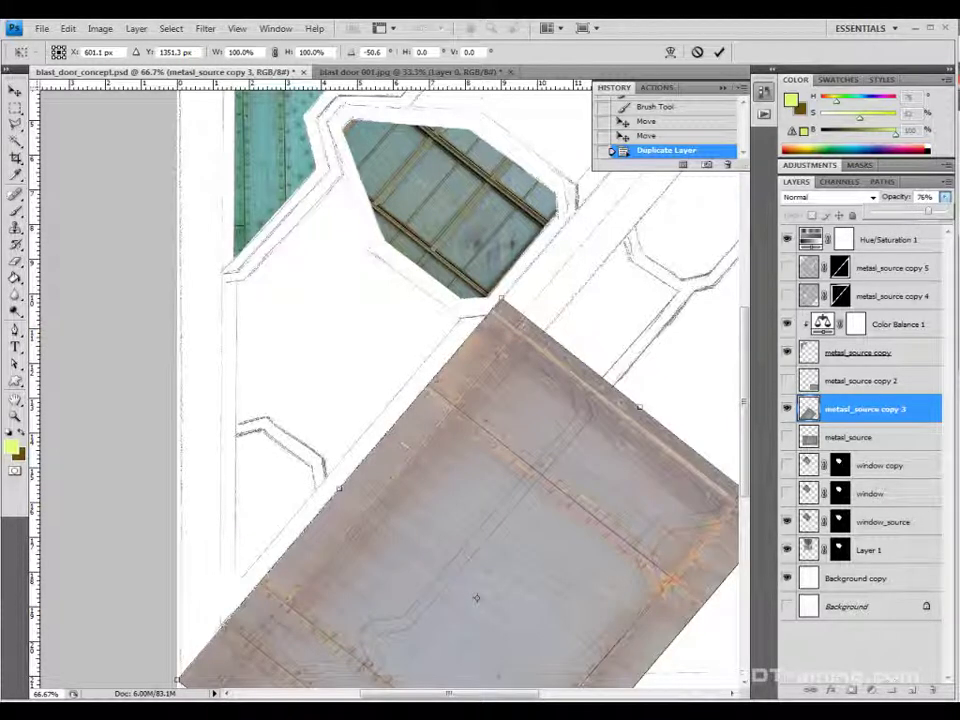
key(ctrl+minus)
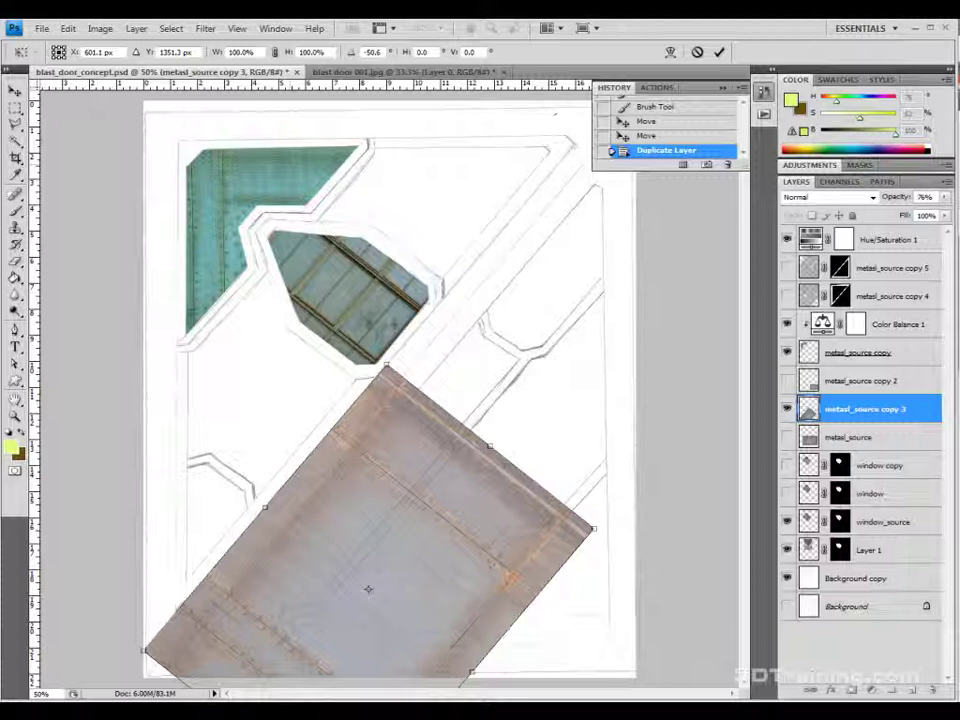
key(ctrl+plus)
key(ctrl+minus)
key(ctrl+minus)
key(ctrl+plus)
key(ctrl+plus)
scroll(390, 390, down, 5)
drag(479, 693, 421, 693)
drag(453, 385, 422, 408)
drag(560, 518, 513, 578)
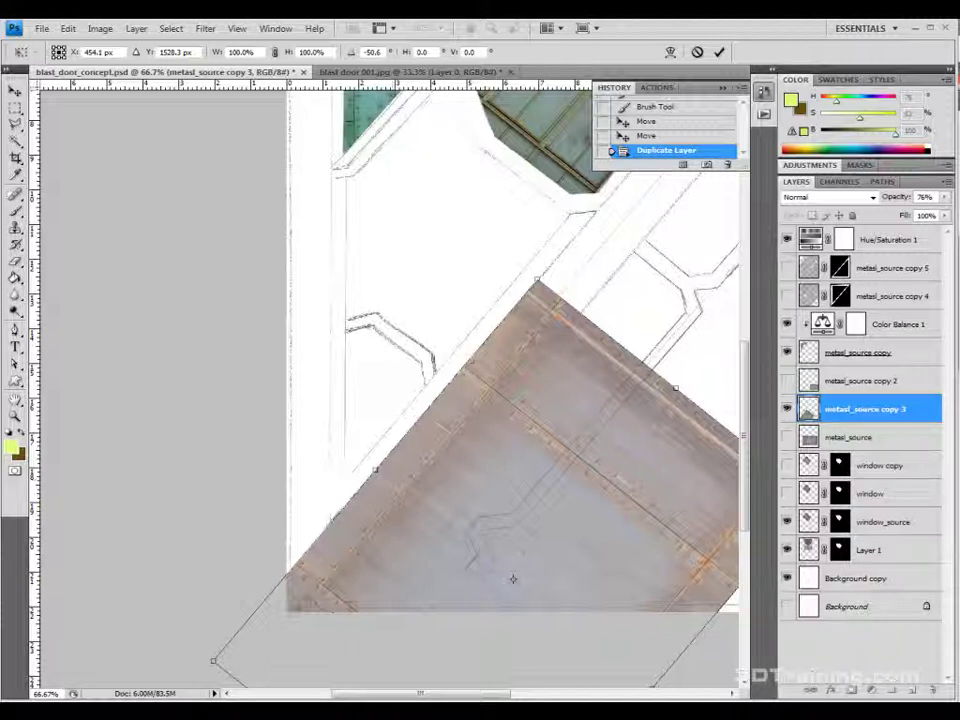
Step: Try several opacities for the plate copy against the sketch lines, and settle on 75%
click(945, 197)
drag(928, 211, 913, 211)
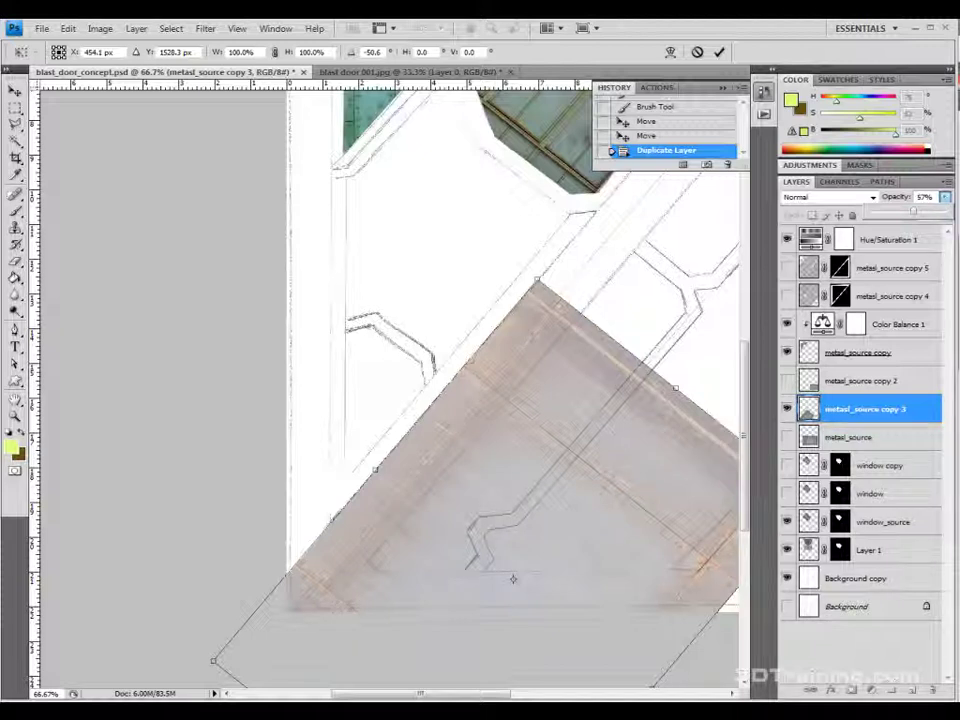
key(8)
key(3)
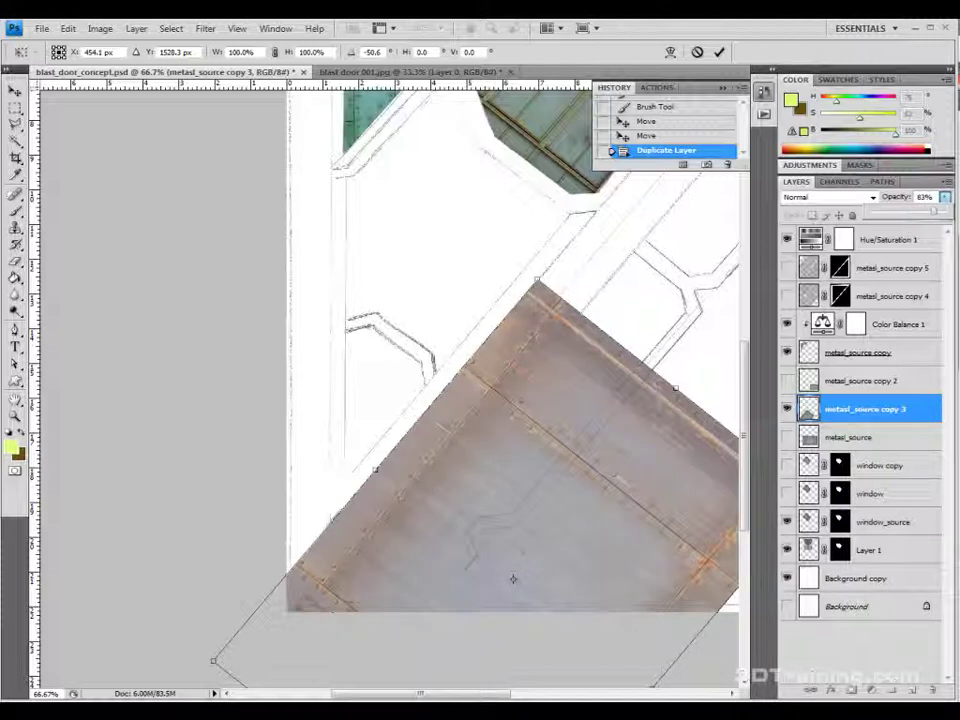
key(7)
key(5)
Step: Scale the rotated plate to 59.3%, move it up the diagonal beam to about X 281.5, Y 1512 px, and apply the transform
drag(513, 578, 348, 578)
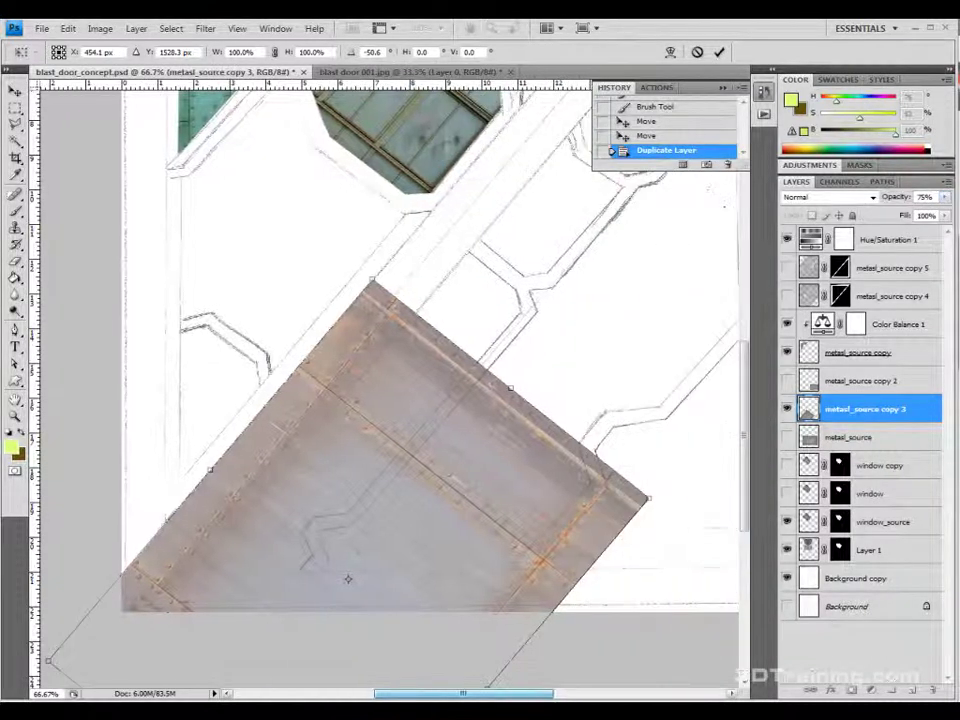
drag(648, 497, 403, 565)
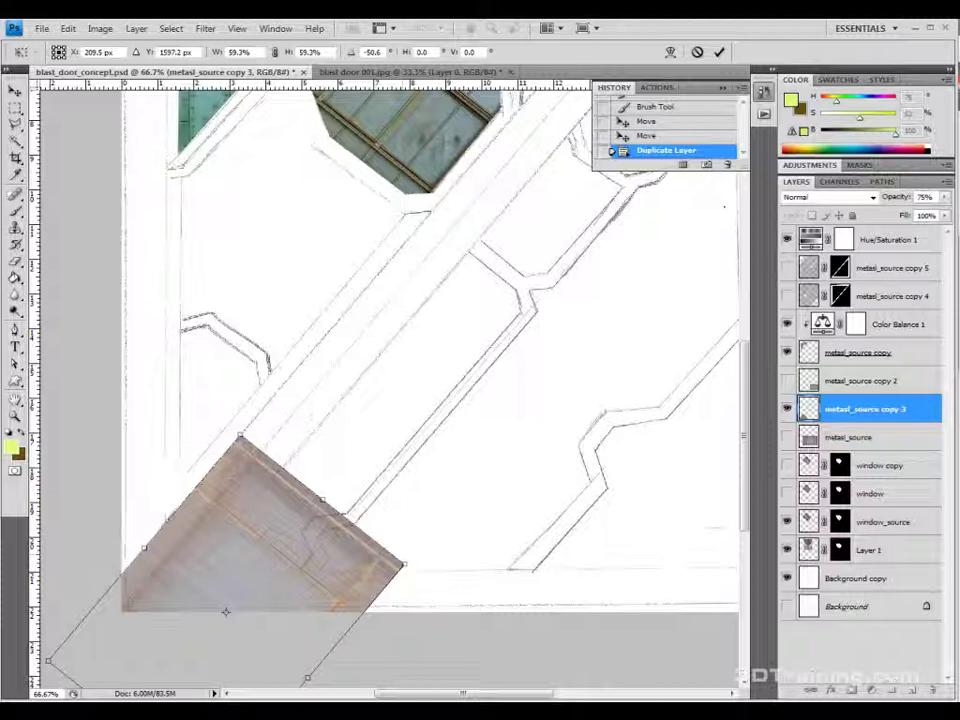
key(ctrl+plus)
key(ctrl+plus)
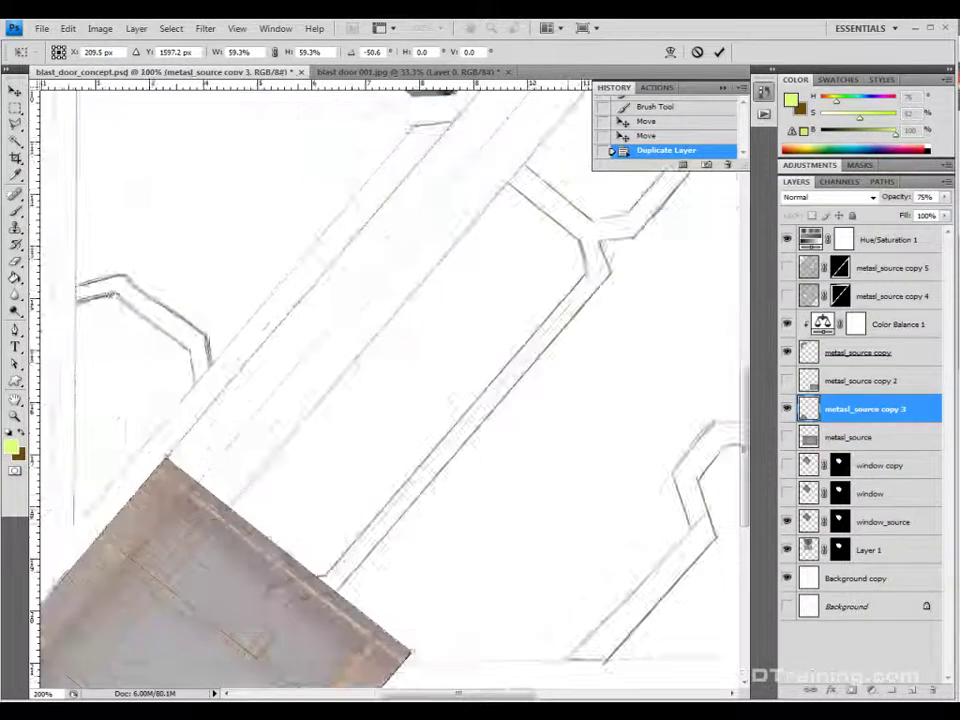
drag(452, 693, 382, 693)
scroll(382, 400, down, 3)
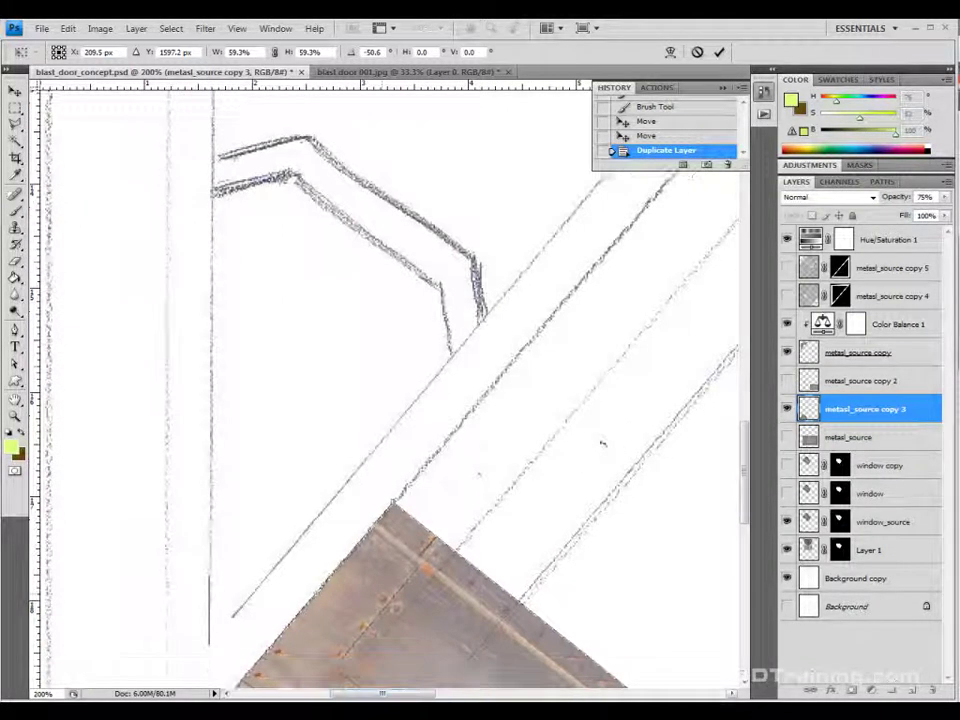
scroll(601, 397, down, 3)
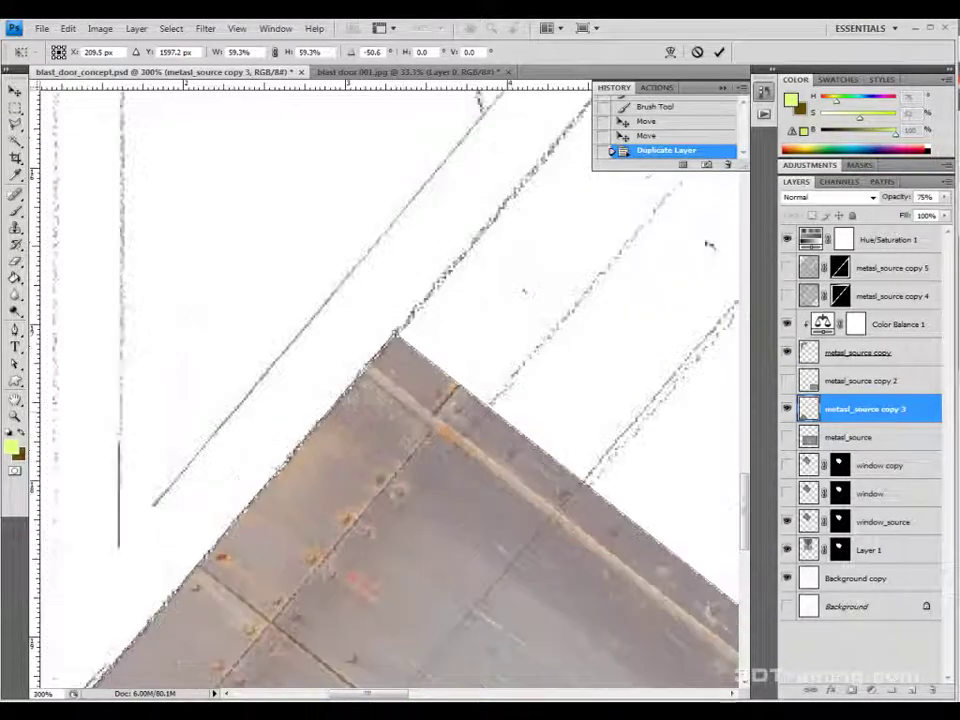
key(ctrl+minus)
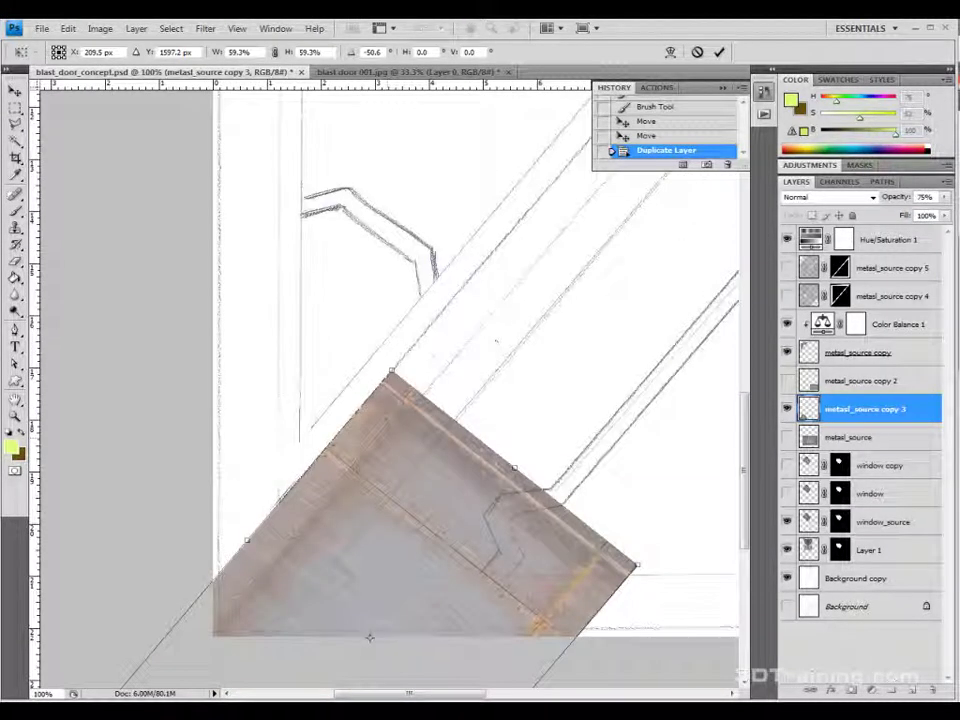
drag(370, 637, 424, 576)
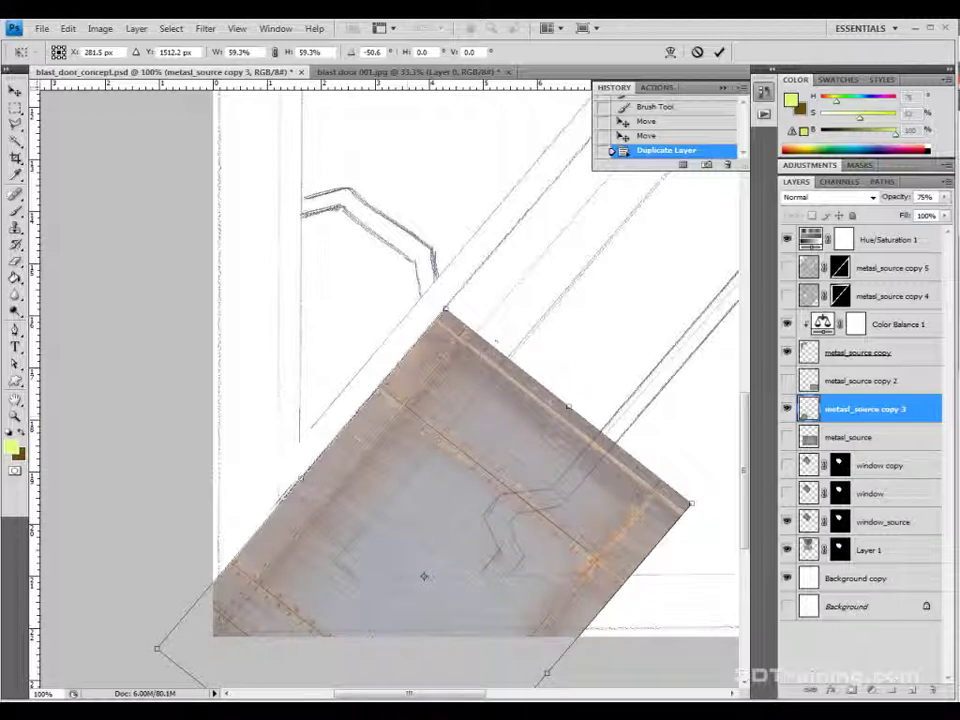
key(Return)
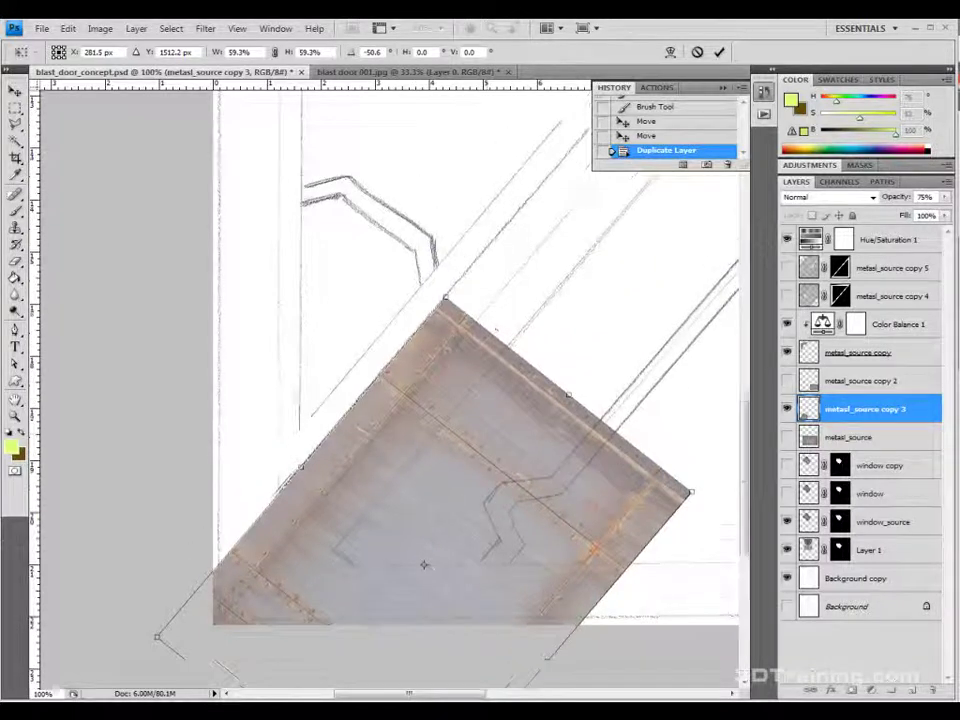
Step: Try extending the metal up the diagonal beam with two more copies of the plate, and delete both copies
scroll(395, 390, up, 5)
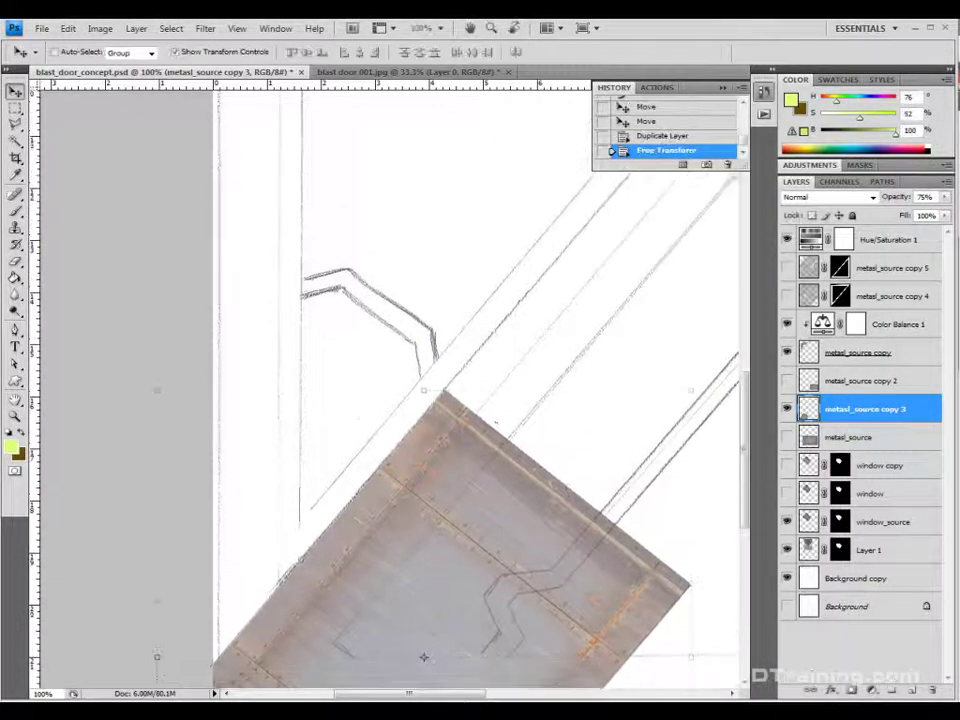
scroll(395, 390, down, 9)
scroll(395, 390, up, 5)
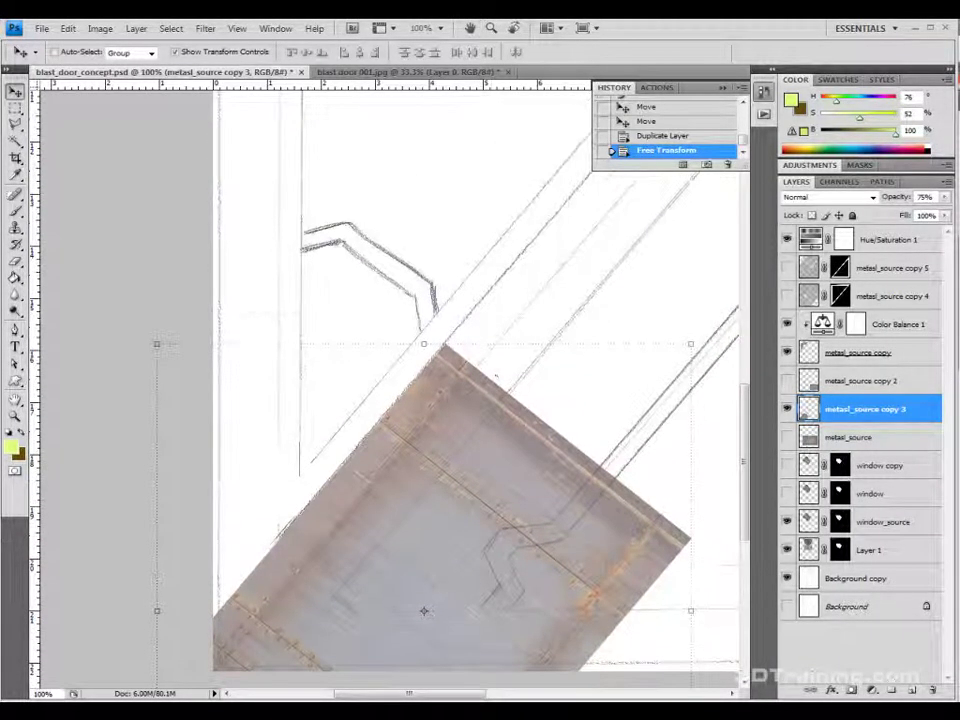
alt+drag(440, 515, 723, 174)
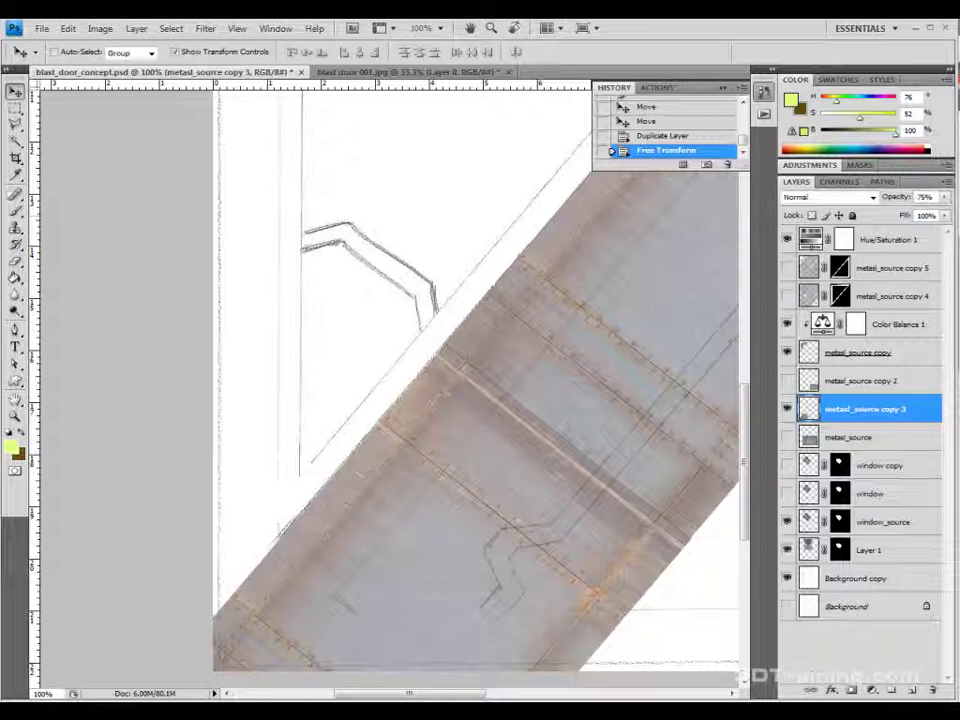
drag(409, 693, 483, 693)
drag(377, 271, 377, 364)
key(ctrl+minus)
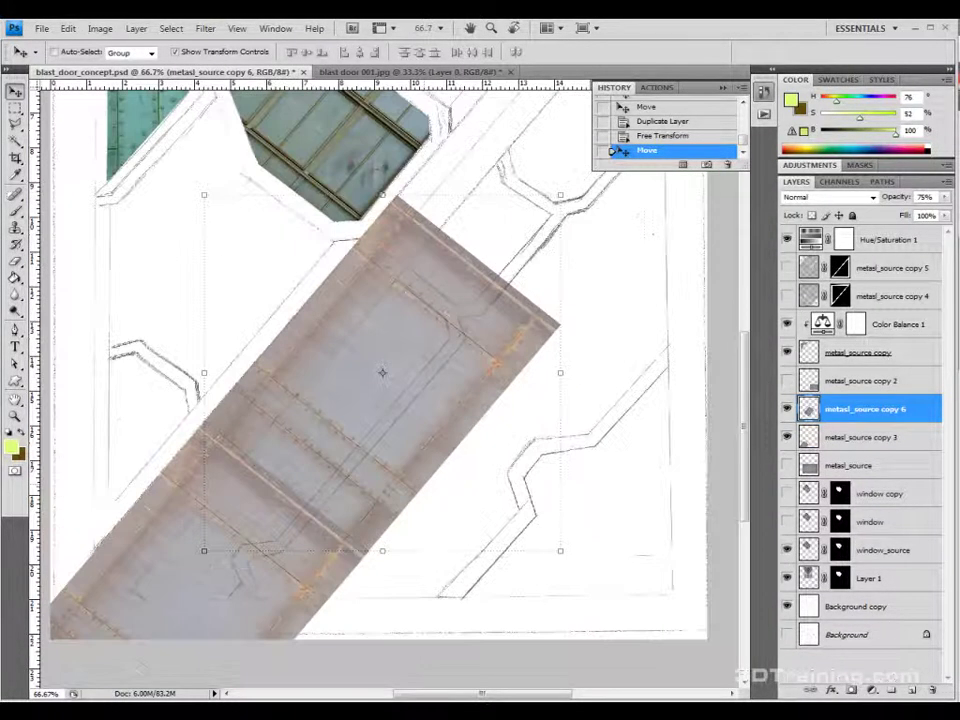
drag(377, 364, 566, 137)
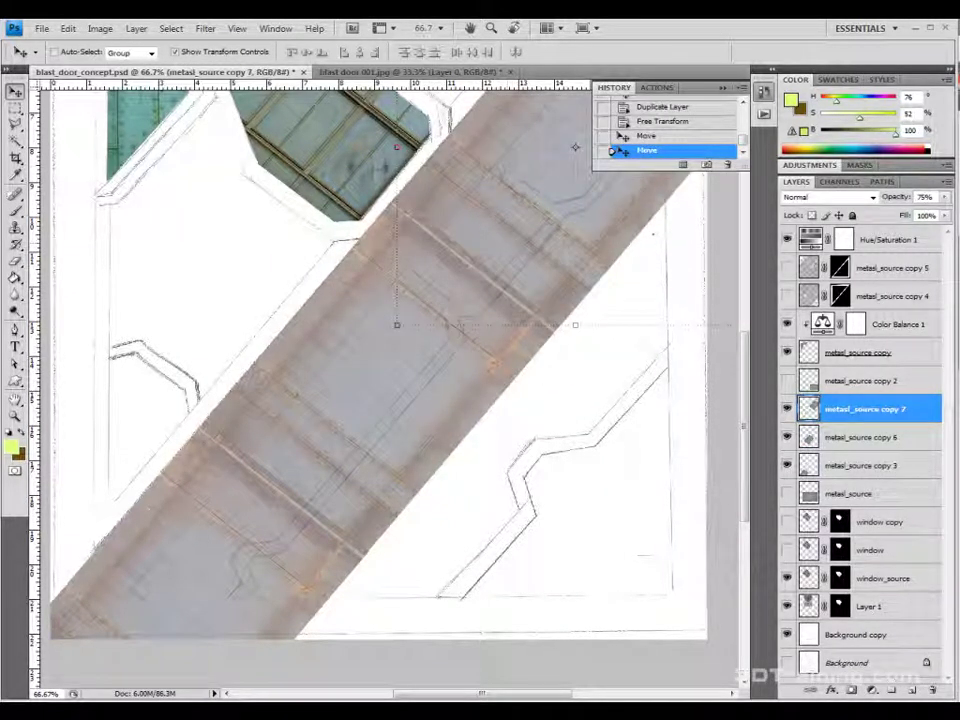
key(Delete)
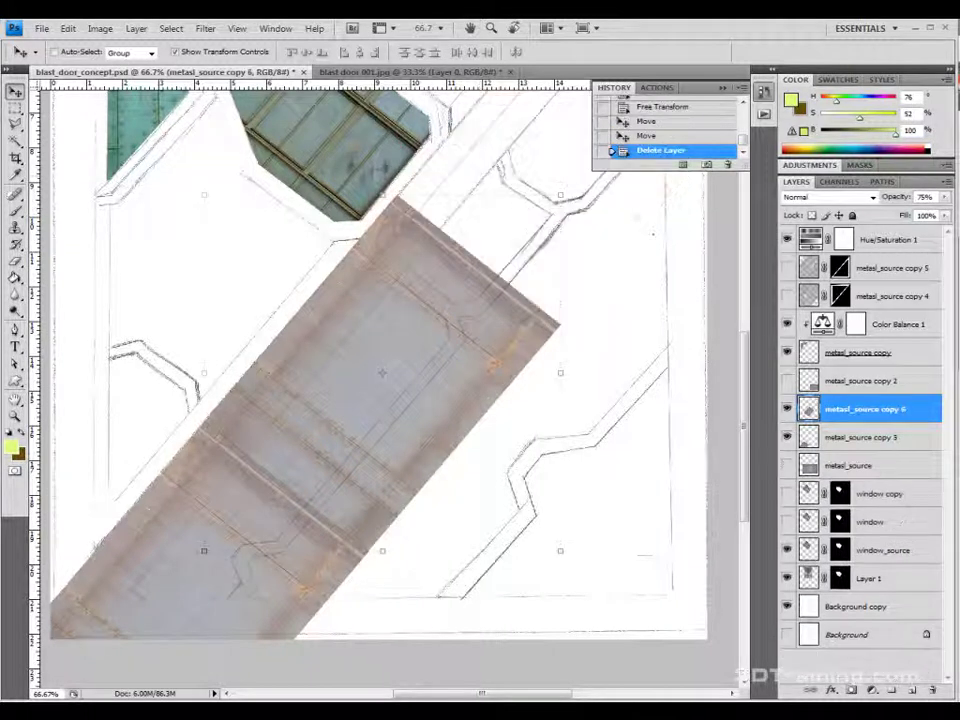
key(Delete)
Step: Move the remaining metasl_source copy 3 plate up along the beam so its lower-left corner lies inside the canvas
drag(190, 598, 542, 462)
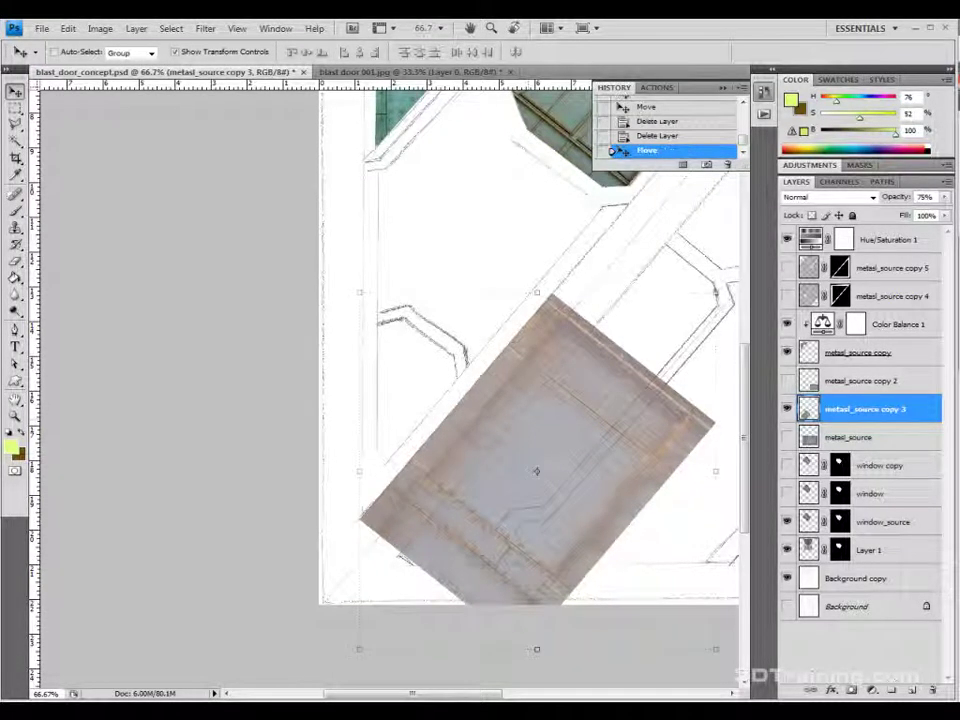
scroll(542, 462, up, 1)
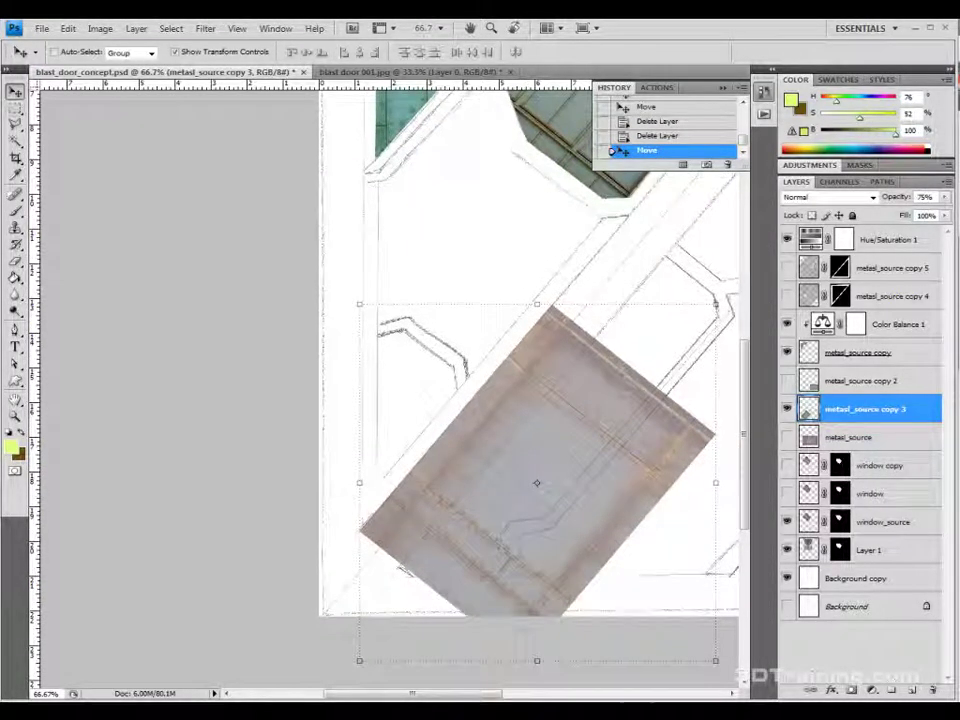
Step: Outline the plate's wide lower-right part with the Polygonal Lasso and delete it, leaving a narrow diagonal riveted strip, and deselect
click(15, 107)
click(15, 123)
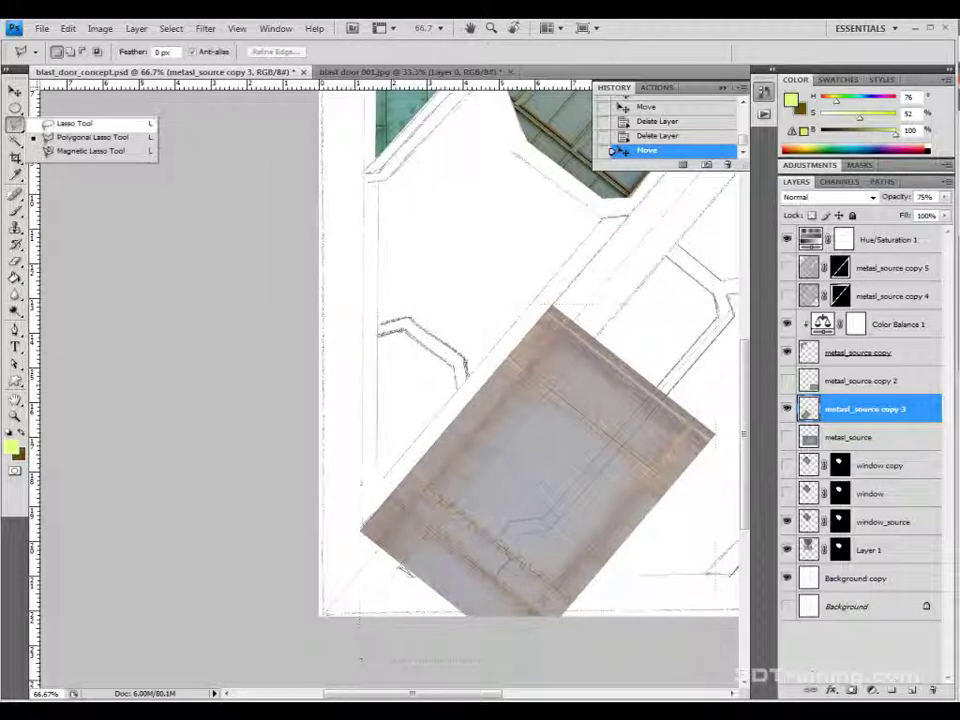
click(92, 137)
click(377, 549)
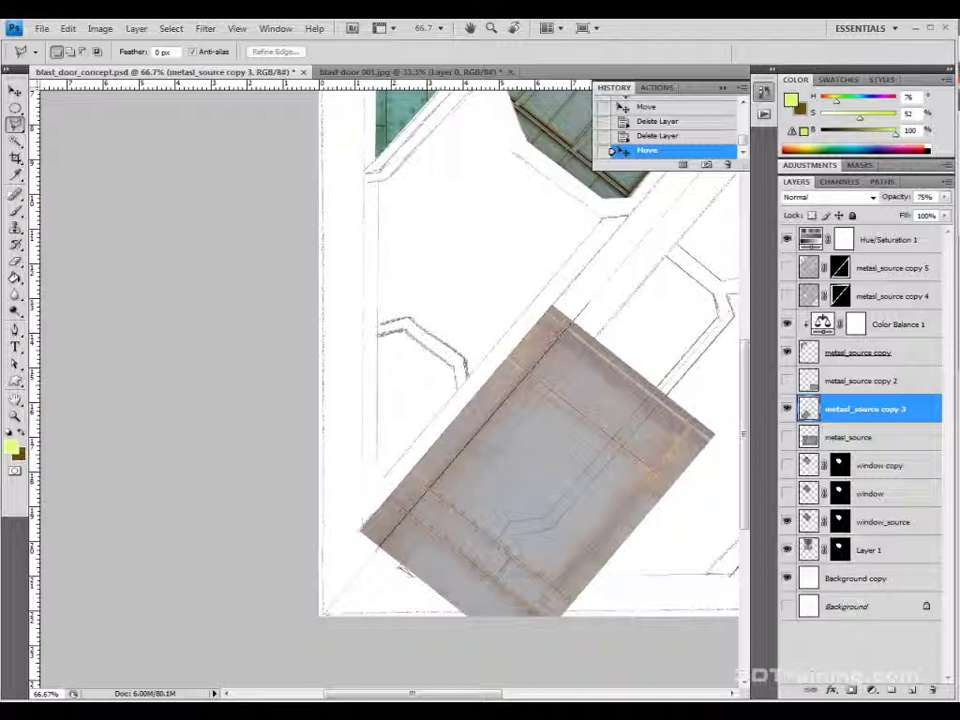
click(590, 301)
click(729, 437)
click(712, 574)
click(597, 638)
click(382, 658)
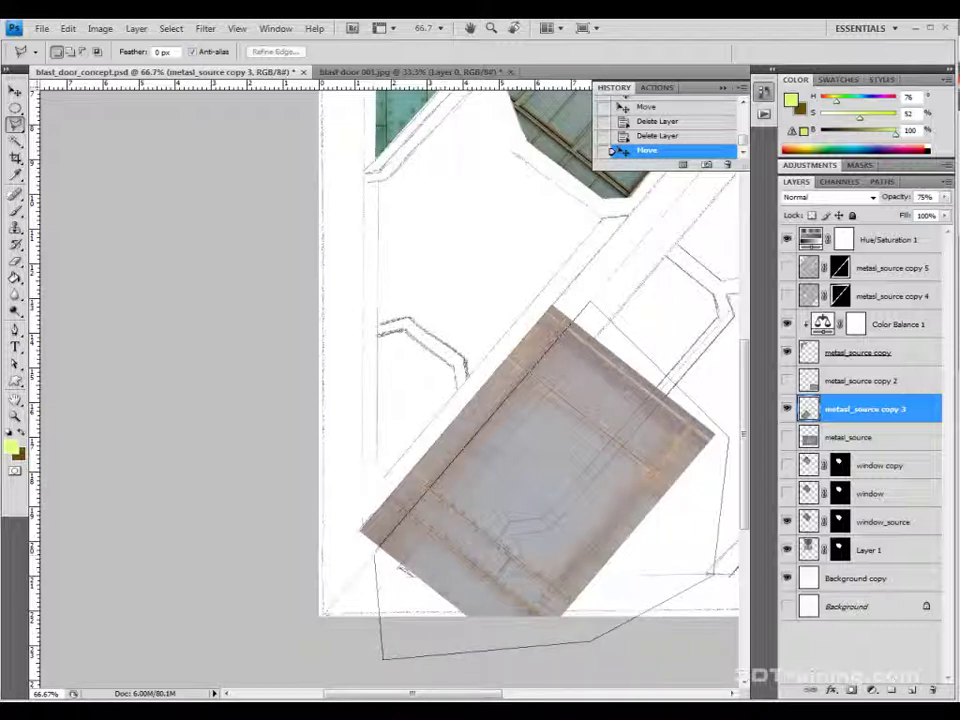
click(375, 549)
key(Delete)
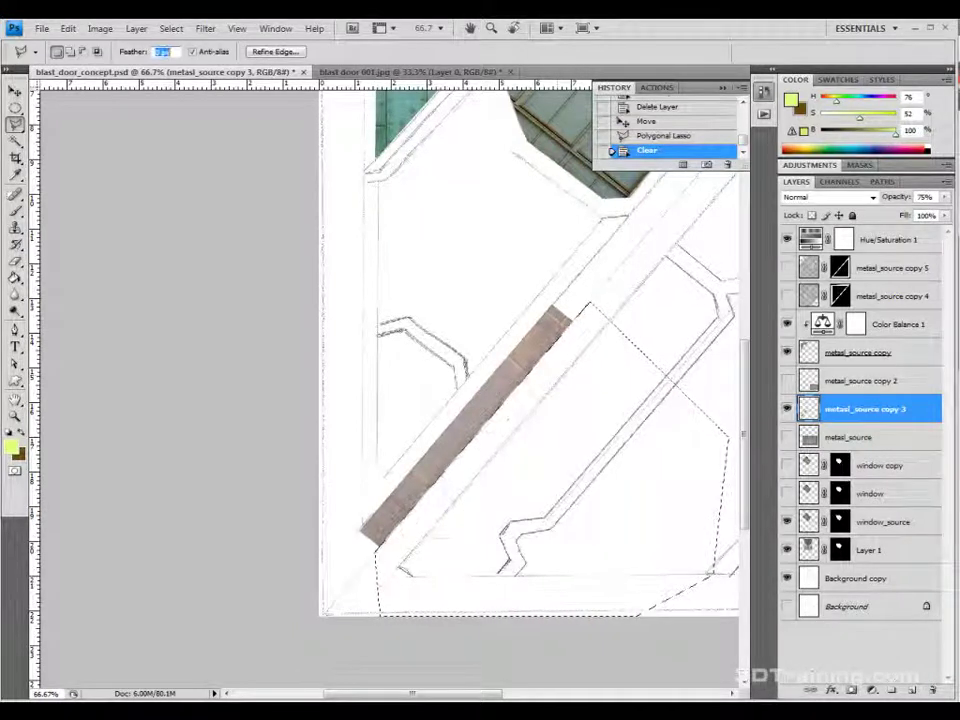
key(m)
key(ctrl+d)
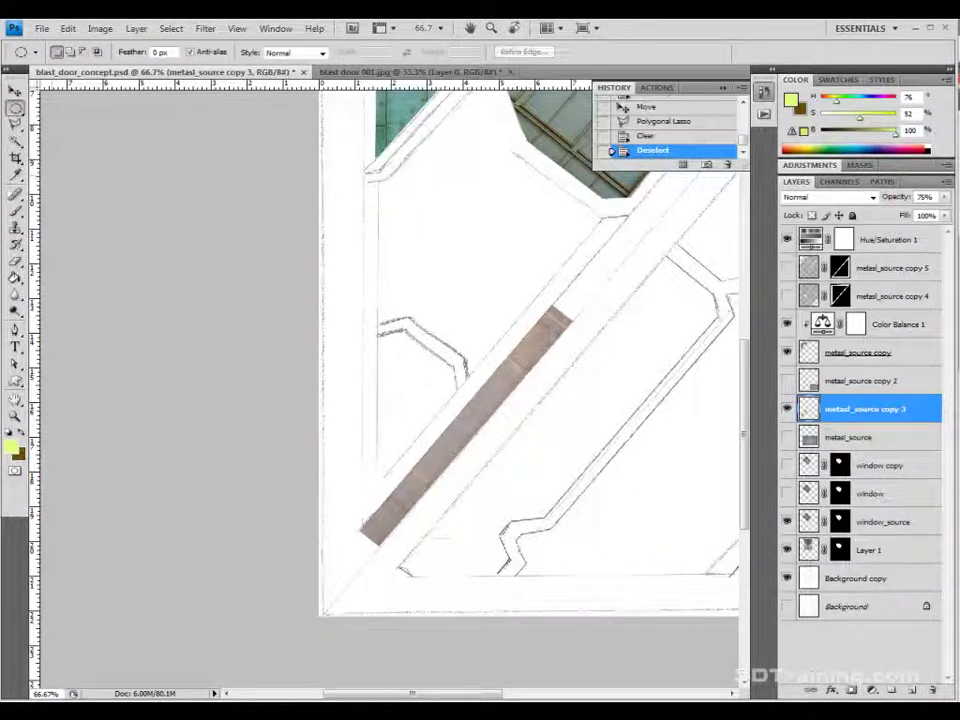
Step: Move the riveted strip up the diagonal beam, delete the leftover triangle below it with an elliptical marquee selection, and deselect
key(v)
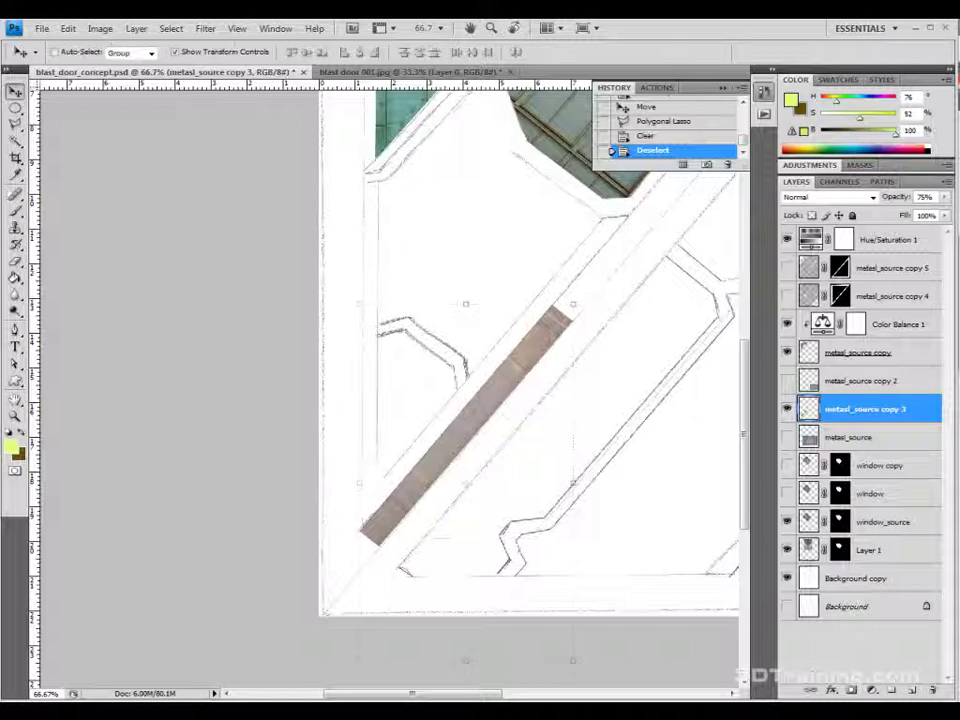
drag(466, 425, 528, 354)
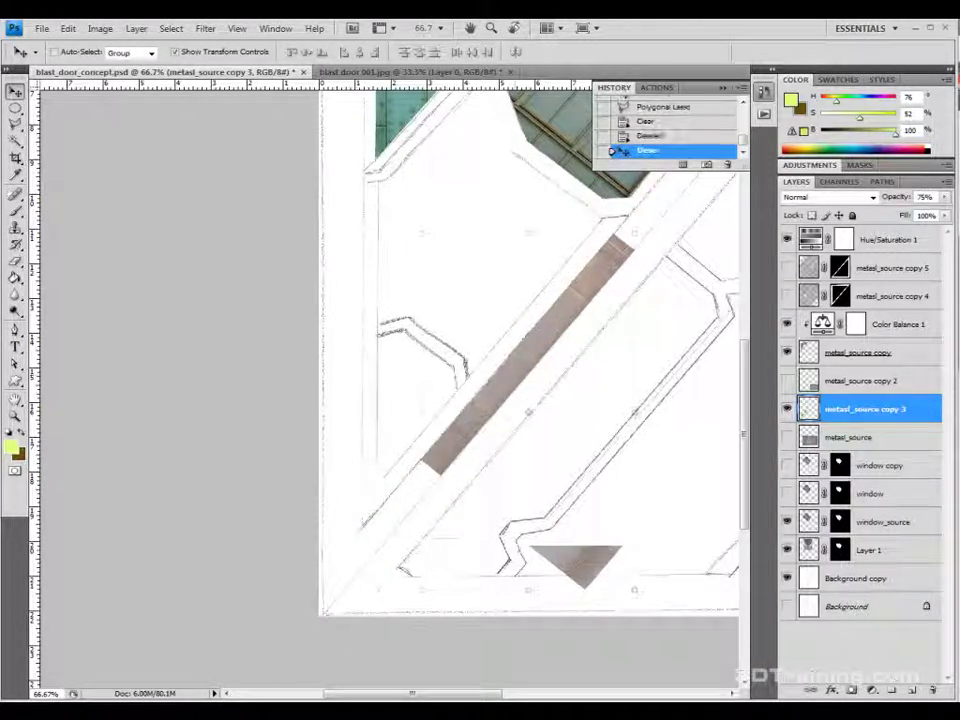
key(m)
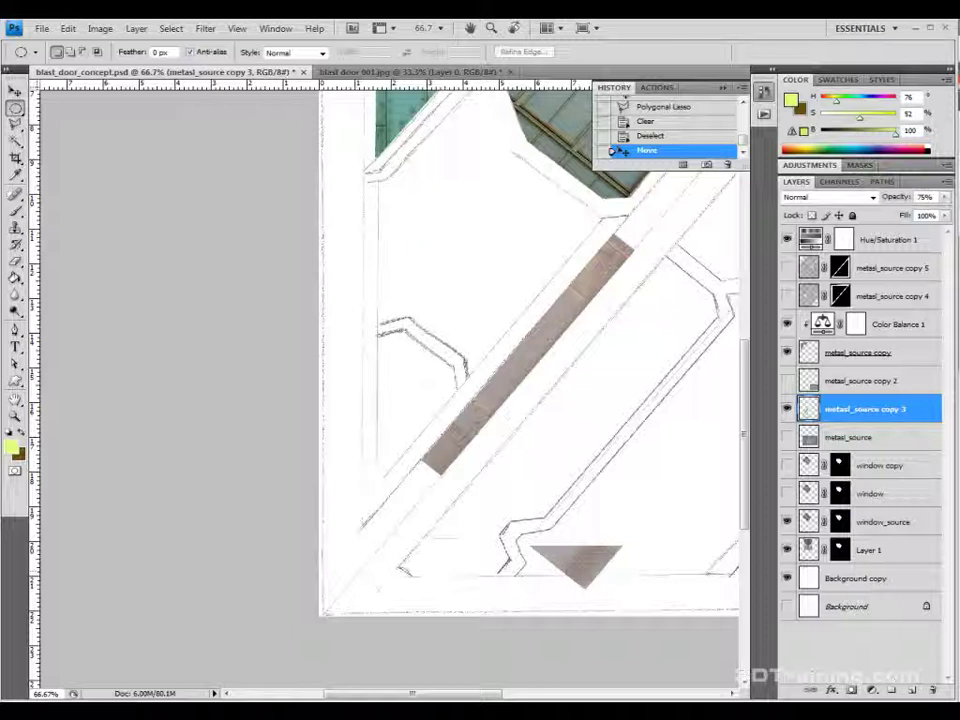
drag(568, 553, 668, 610)
key(ctrl+d)
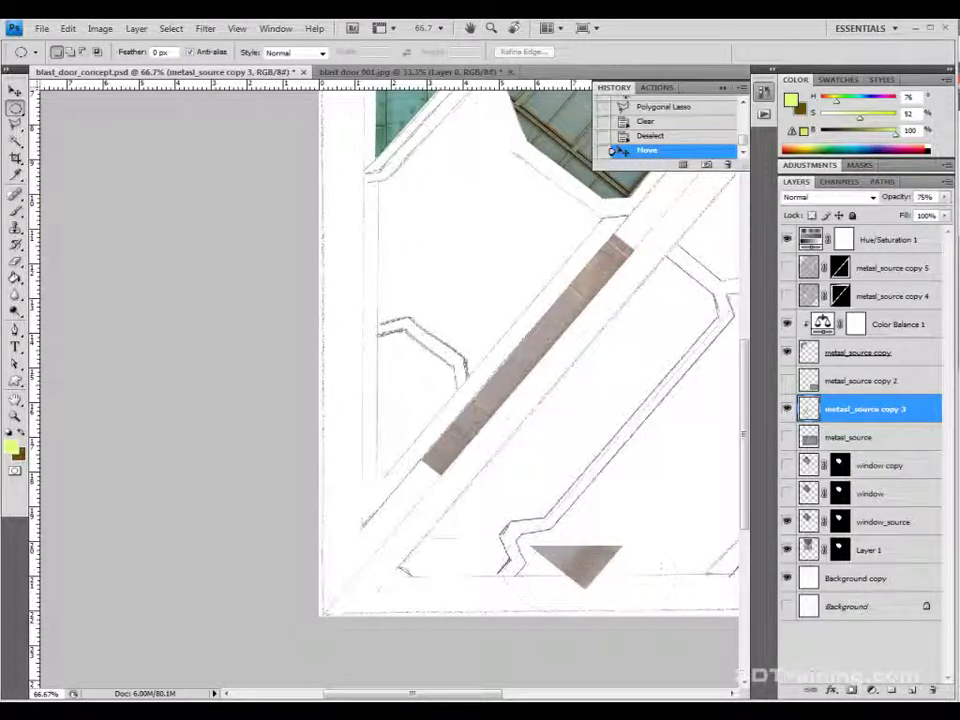
drag(505, 522, 652, 612)
key(Delete)
key(ctrl+d)
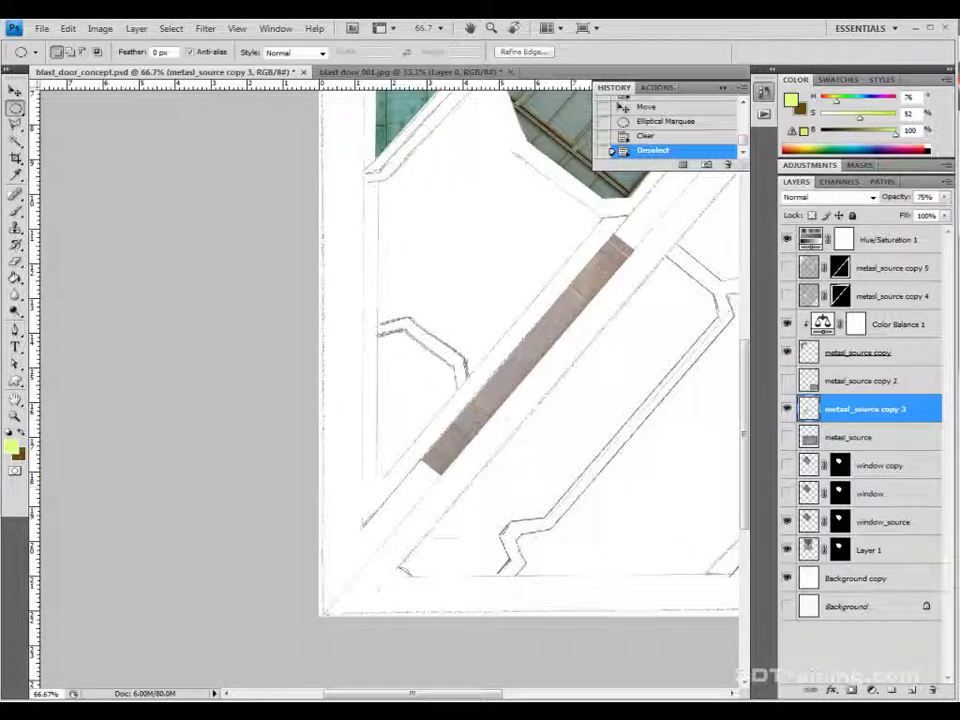
Step: Move the strip down the beam into the canvas's lower-left corner, try a second copy further up the beam, and delete that copy
key(v)
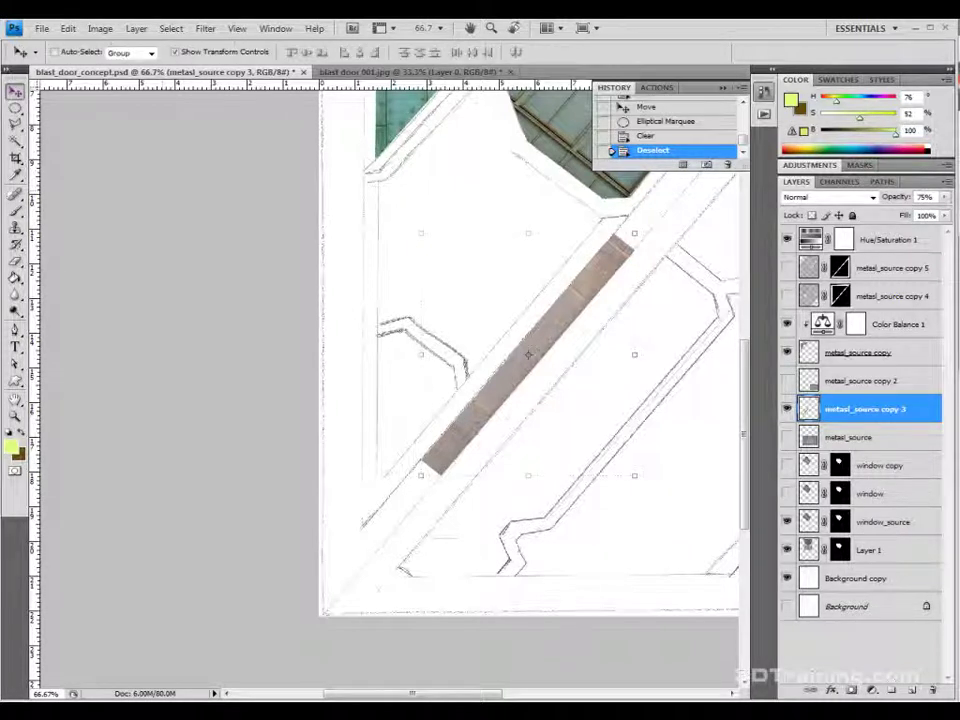
drag(528, 355, 405, 494)
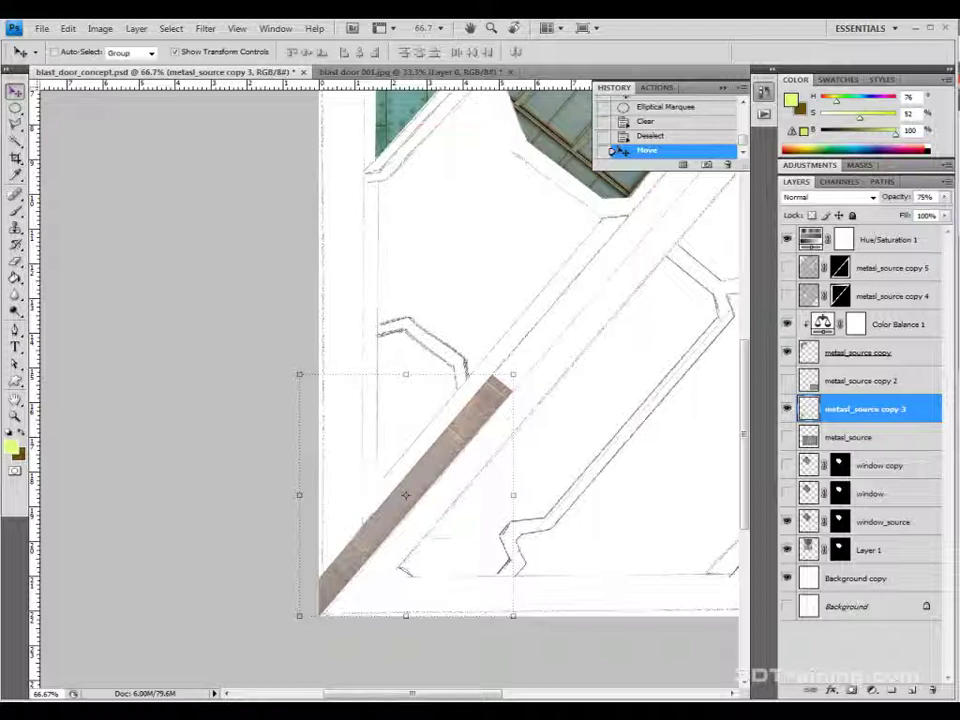
drag(405, 494, 605, 268)
key(Delete)
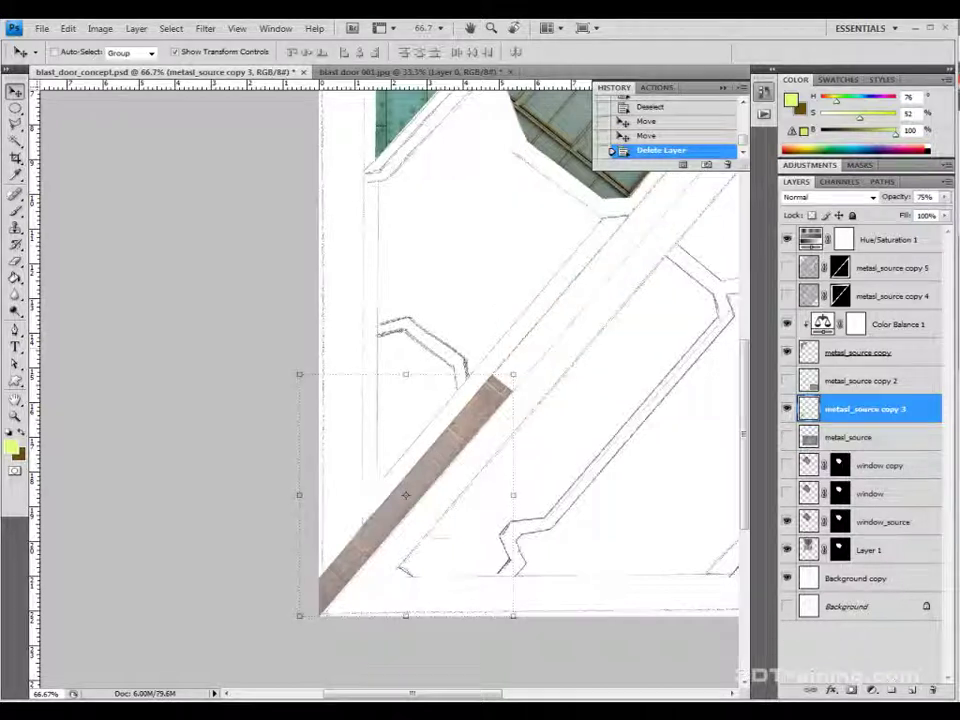
Step: Set up the Clone Stamp with a hard 175 px brush at 100% opacity
key(ctrl+plus)
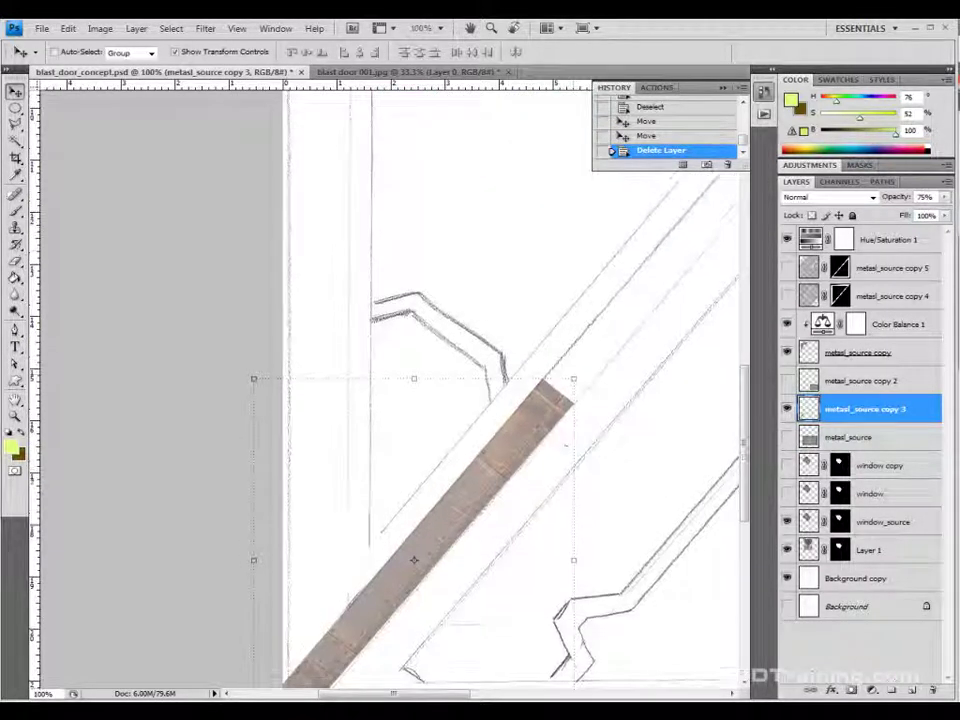
key(s)
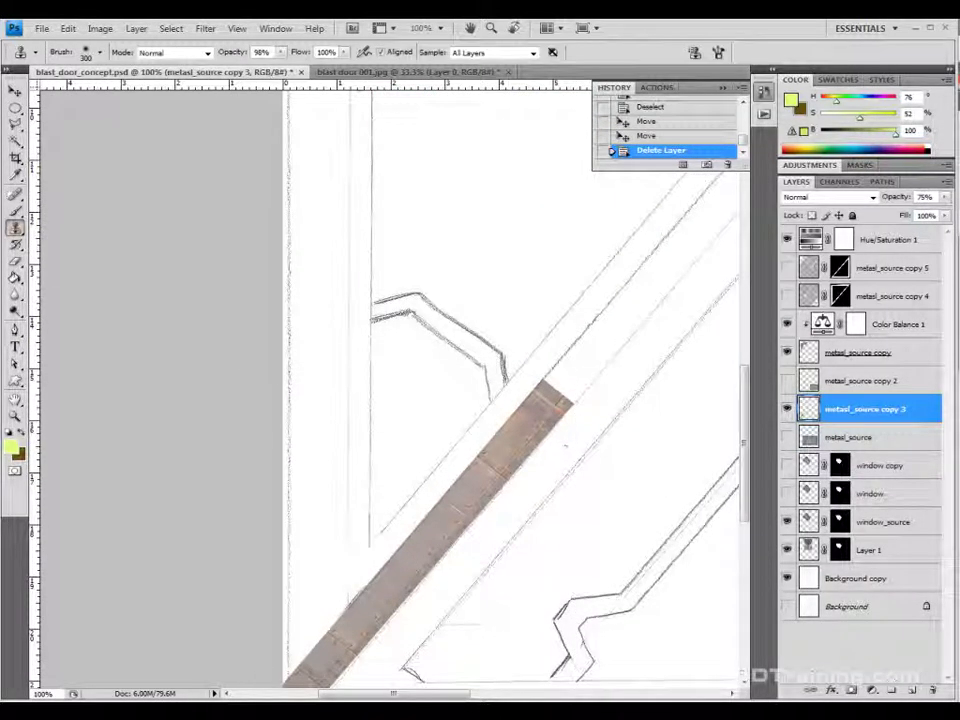
key(bracketleft)
key(bracketleft)
click(100, 53)
drag(24, 143, 168, 143)
drag(281, 52, 288, 54)
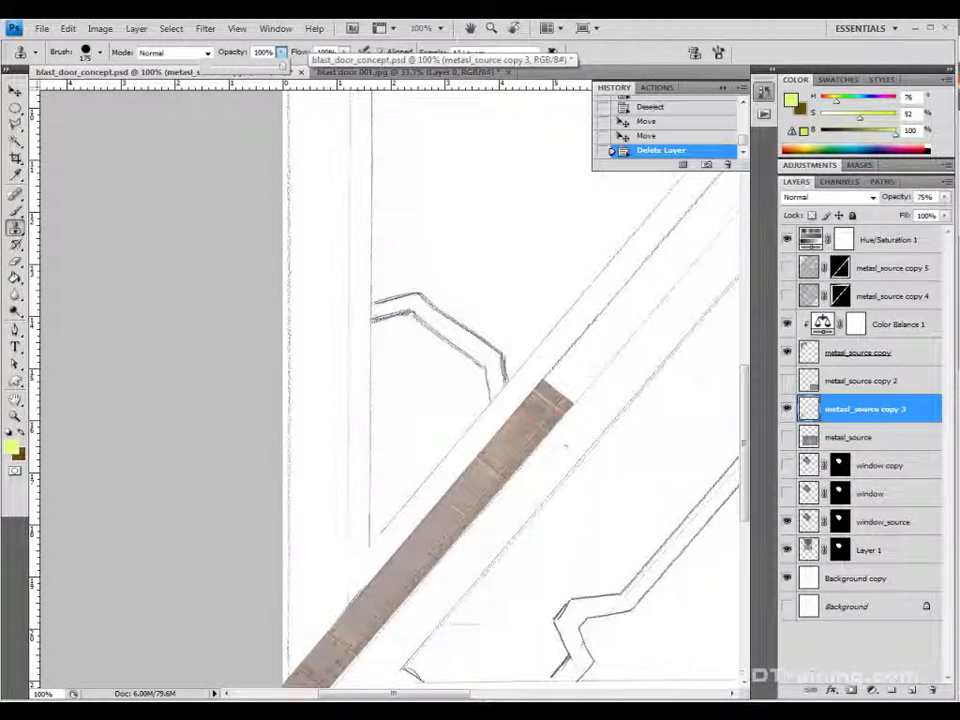
Step: Try aligning a clone of the strip at its upper end, undo it, and reduce the Clone Stamp brush to 90 px
scroll(395, 388, down, 1)
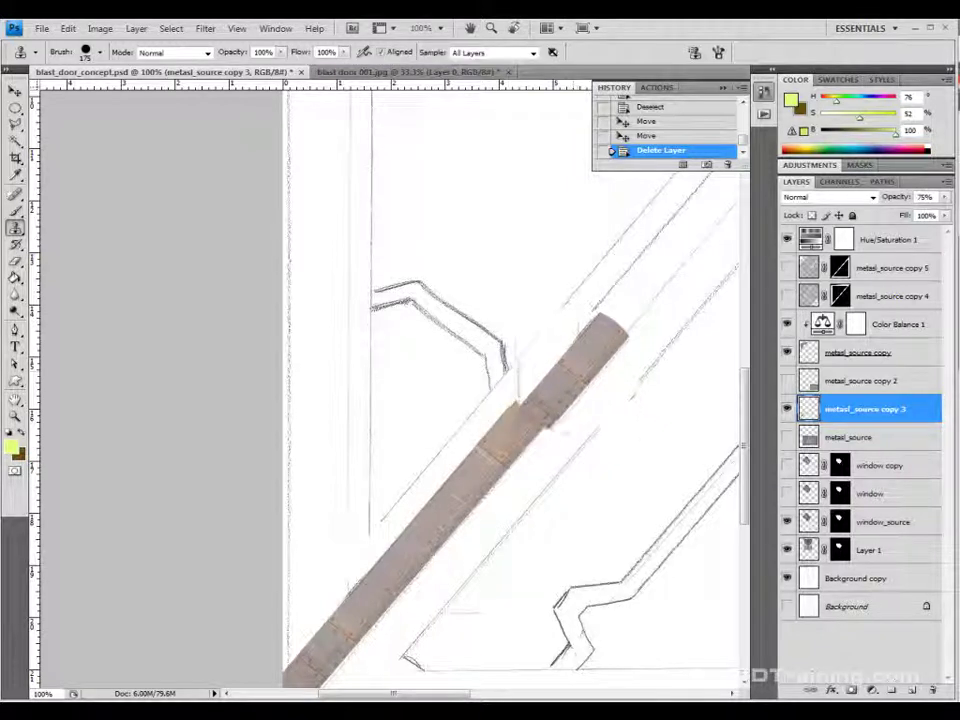
click(602, 333)
click(602, 333)
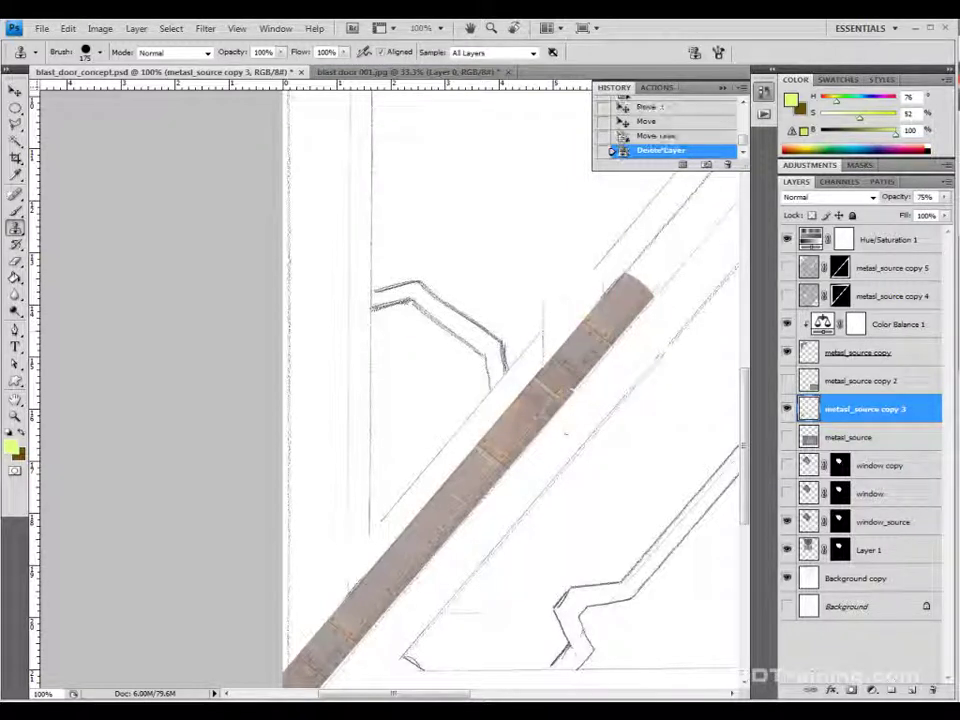
key(ctrl+z)
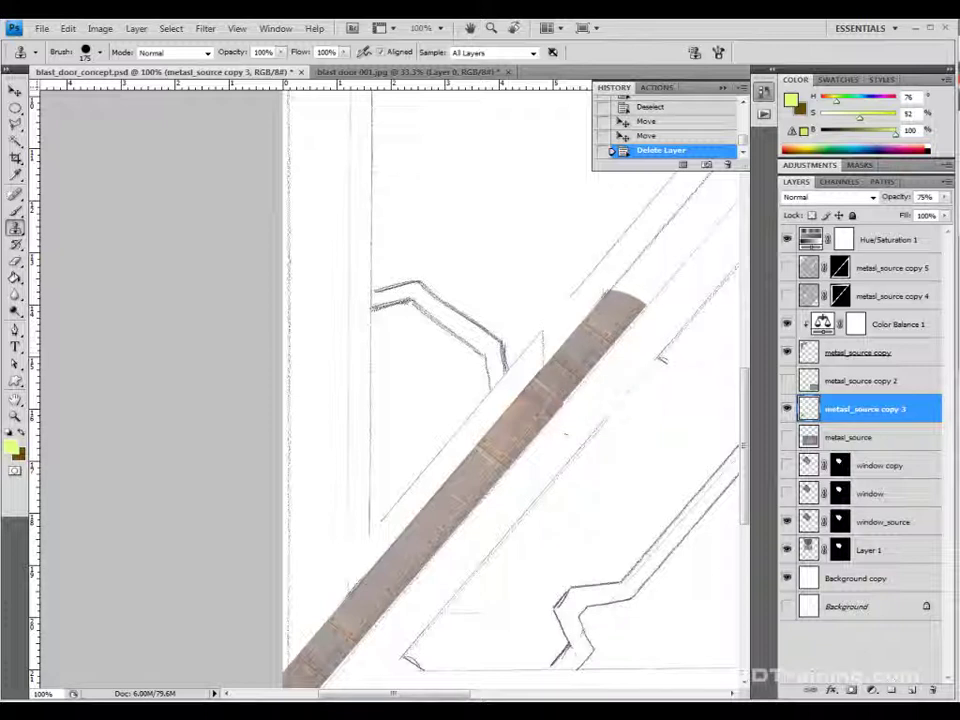
key(bracketleft)
key(bracketleft)
key(bracketleft)
key(bracketleft)
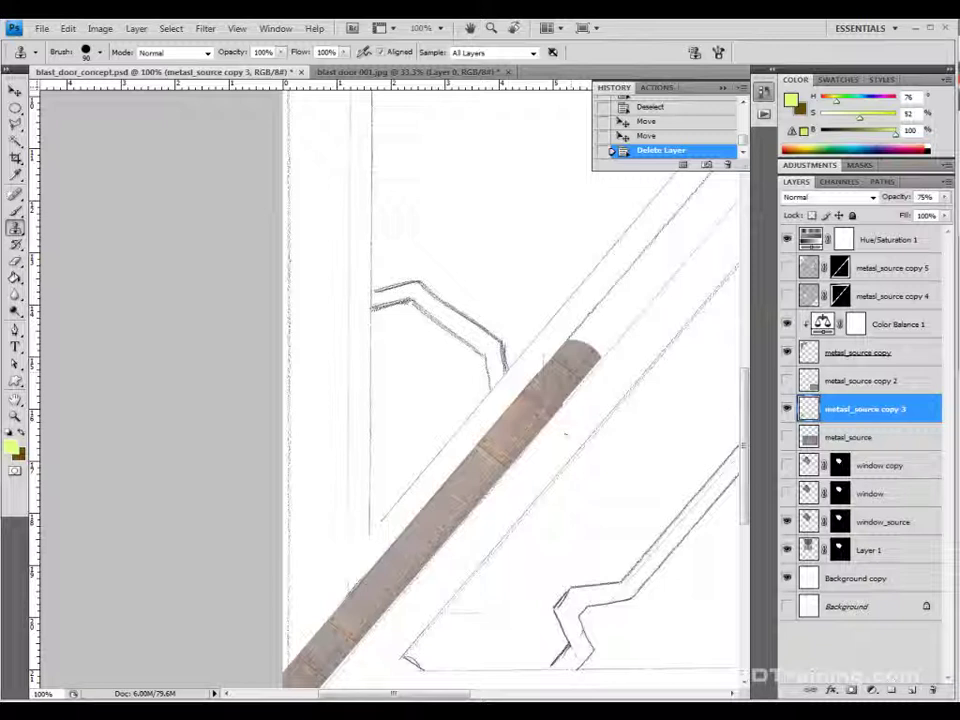
Step: Clone the riveted strip up the diagonal beam toward the upper-right corner, and step back in the history to before the cloning
mouse_move(580, 355)
mouse_down()
mouse_move(703, 215)
mouse_move(686, 232)
mouse_up()
scroll(686, 232, down, 1)
scroll(684, 240, up, 2)
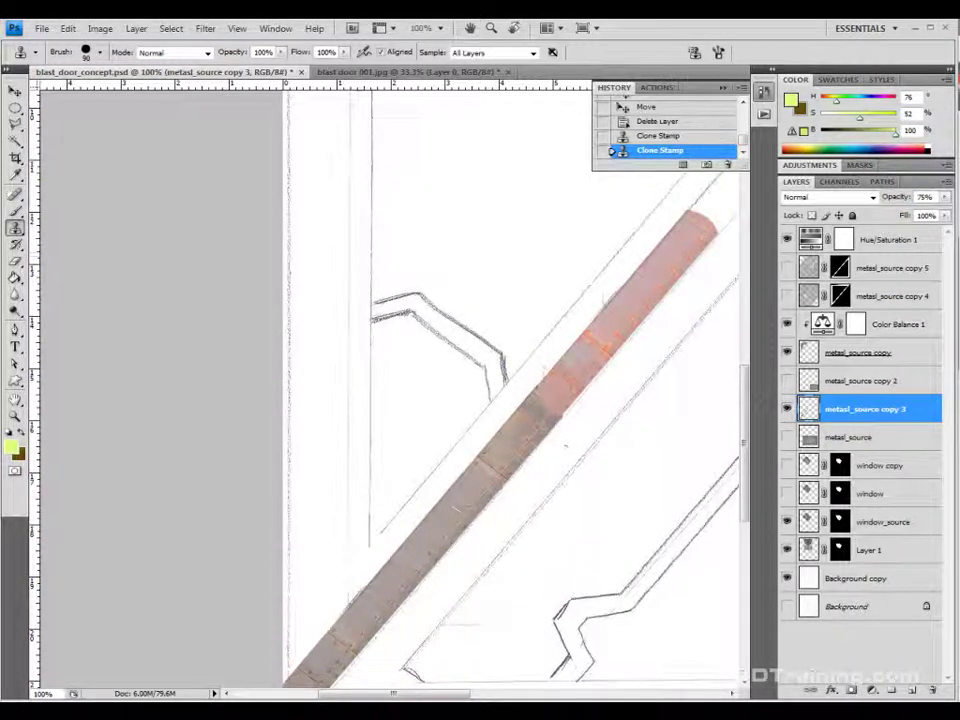
key(ctrl+minus)
key(ctrl+minus)
drag(360, 408, 585, 145)
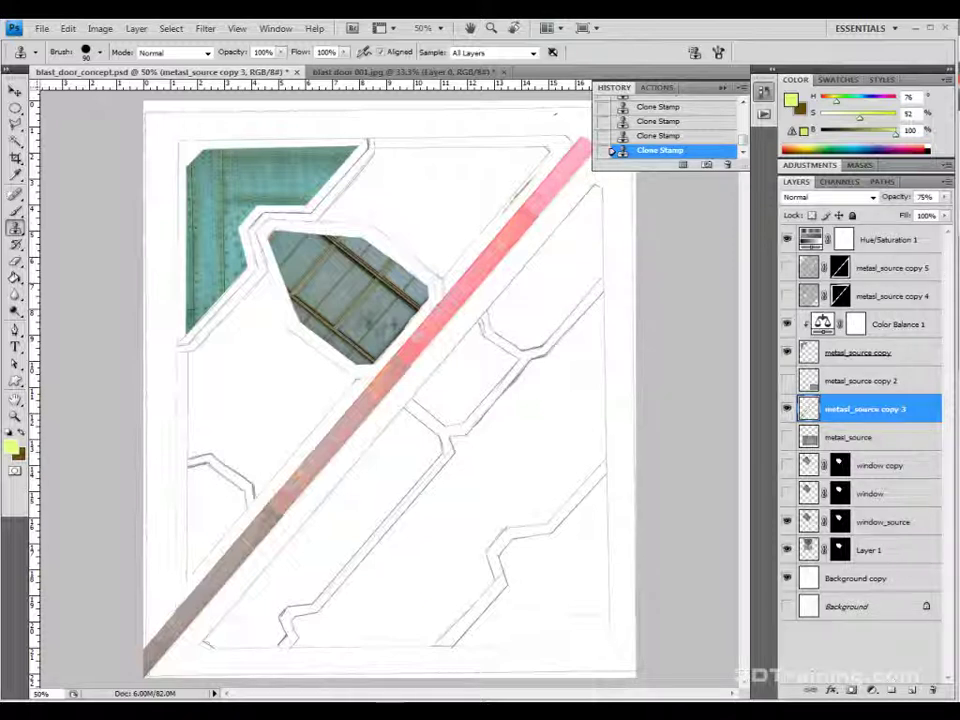
drag(743, 169, 743, 332)
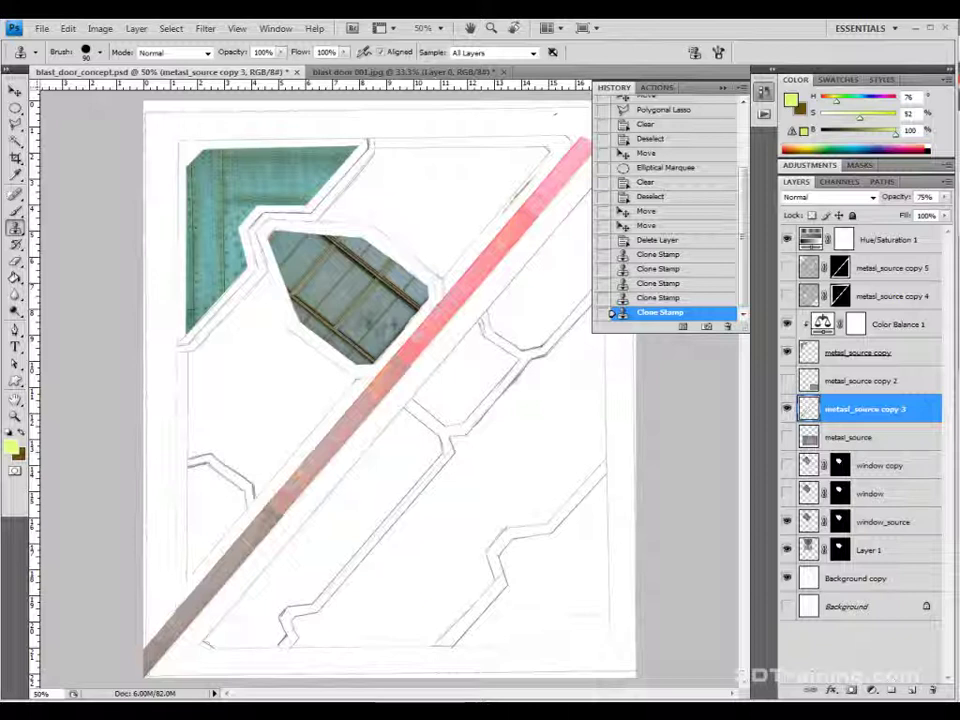
click(614, 240)
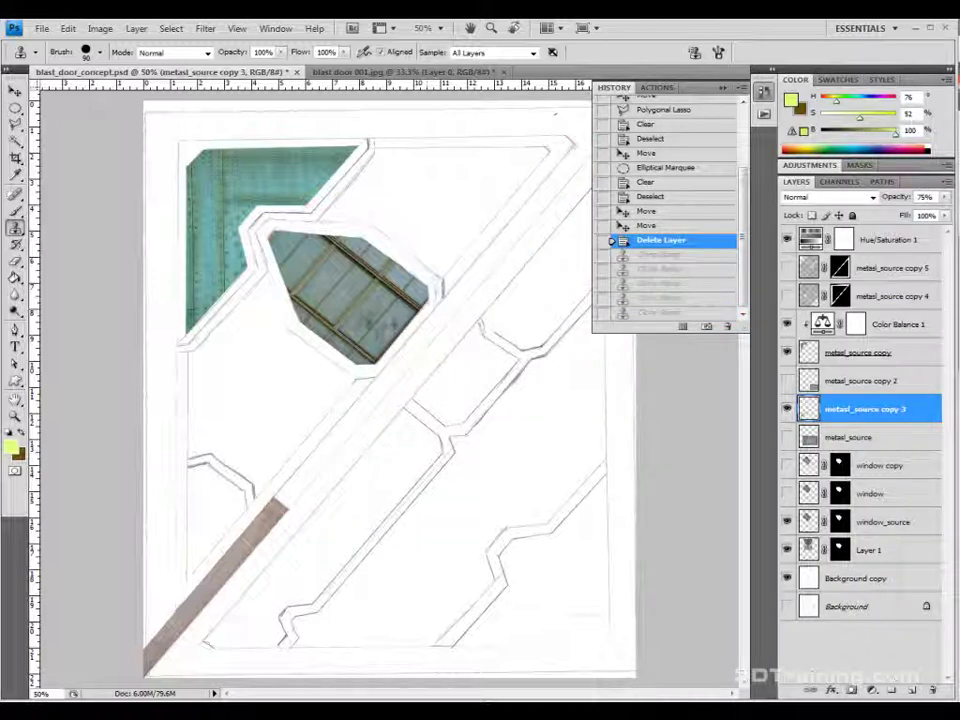
Step: Reset the colours to default black and white, try cloning the strip up the beam again, and undo the stroke
key(x)
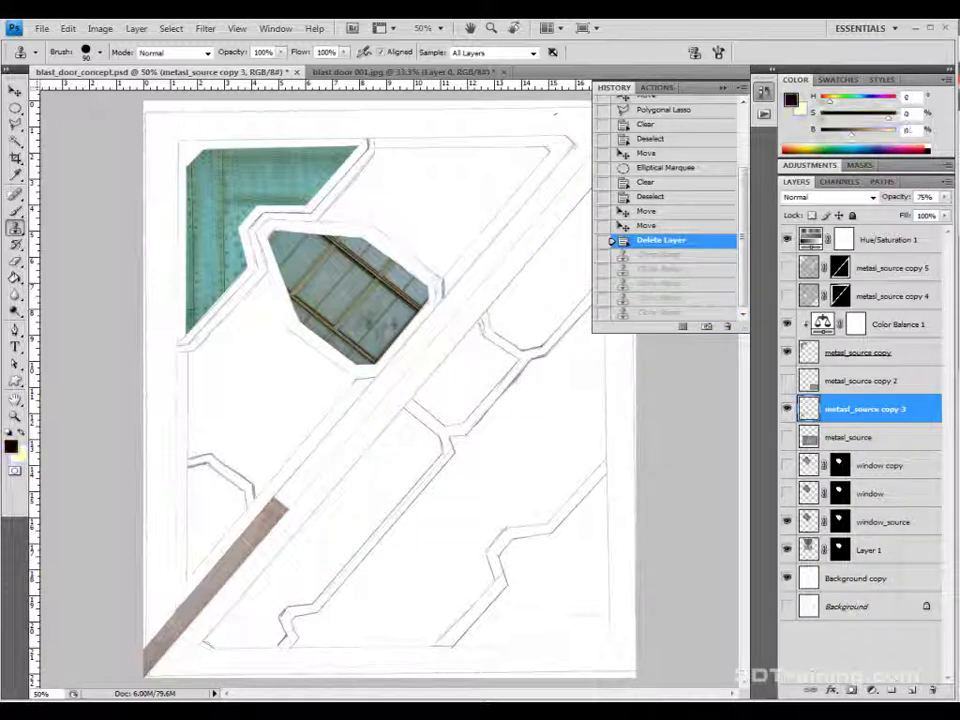
key(d)
mouse_move(280, 505)
mouse_down()
mouse_move(395, 375)
mouse_move(427, 375)
mouse_up()
key(ctrl+z)
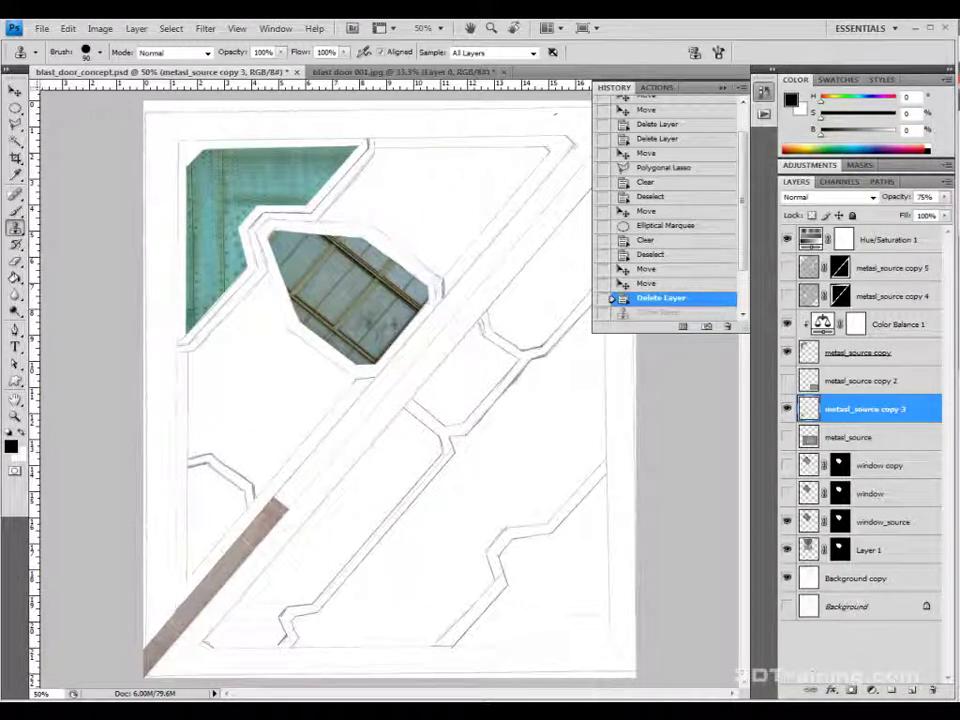
Step: Set the Clone Stamp to sample Current Layer, undo a test stroke, and clone the riveted strip up the beam to the upper-right corner
click(495, 52)
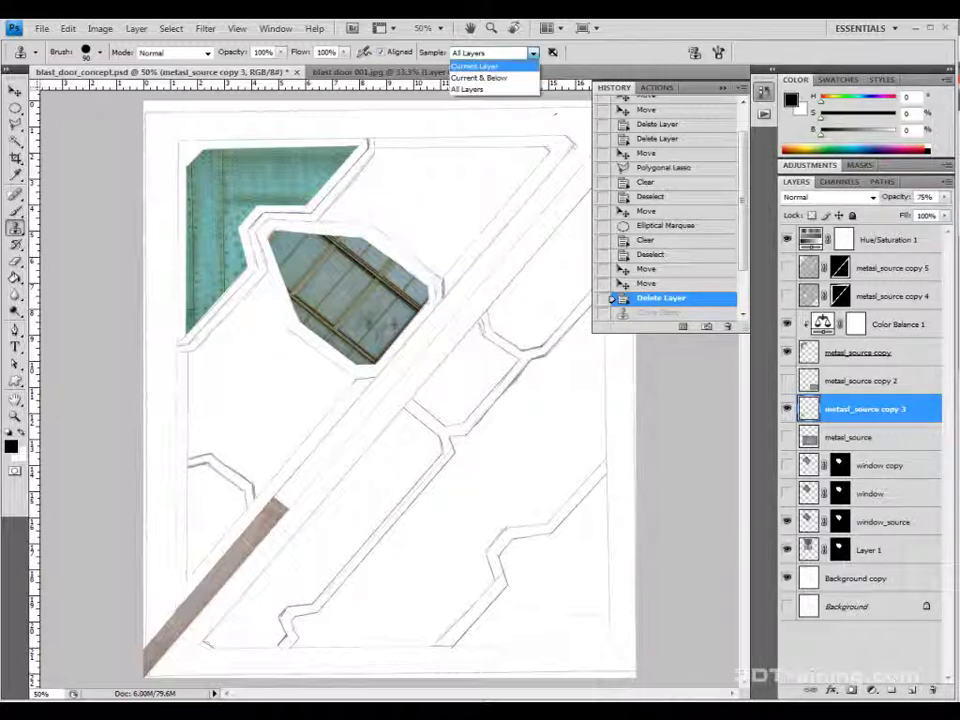
click(474, 66)
mouse_move(264, 520)
mouse_down()
mouse_move(373, 406)
mouse_move(412, 332)
mouse_move(438, 314)
mouse_move(416, 338)
mouse_up()
key(ctrl+z)
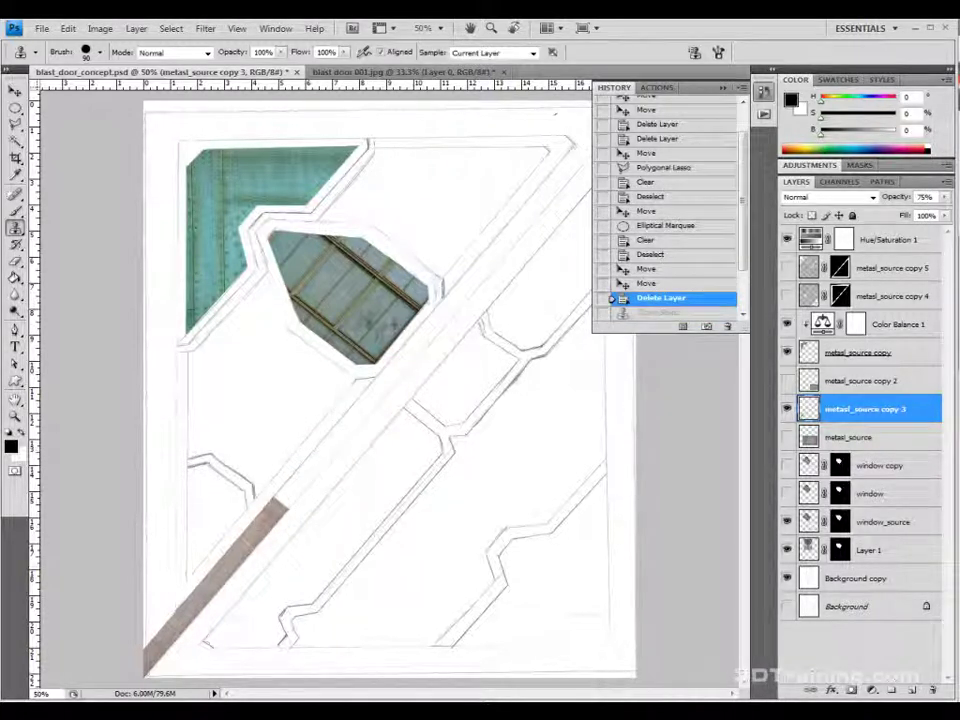
click(493, 52)
click(475, 66)
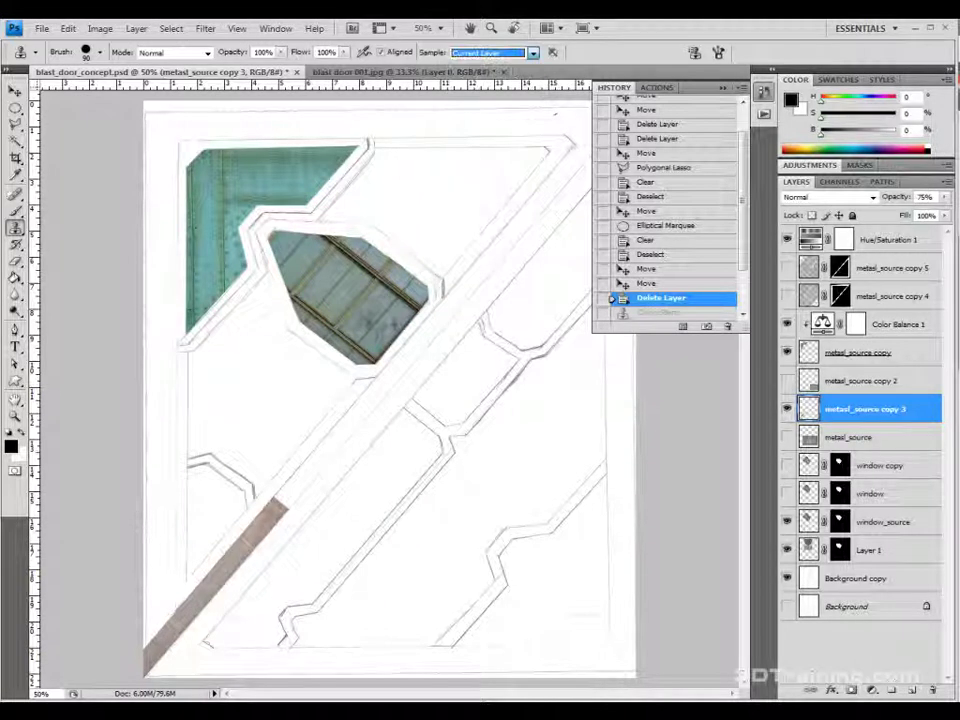
mouse_move(288, 500)
mouse_down()
mouse_move(476, 262)
mouse_move(533, 215)
mouse_move(509, 232)
mouse_move(603, 113)
mouse_up()
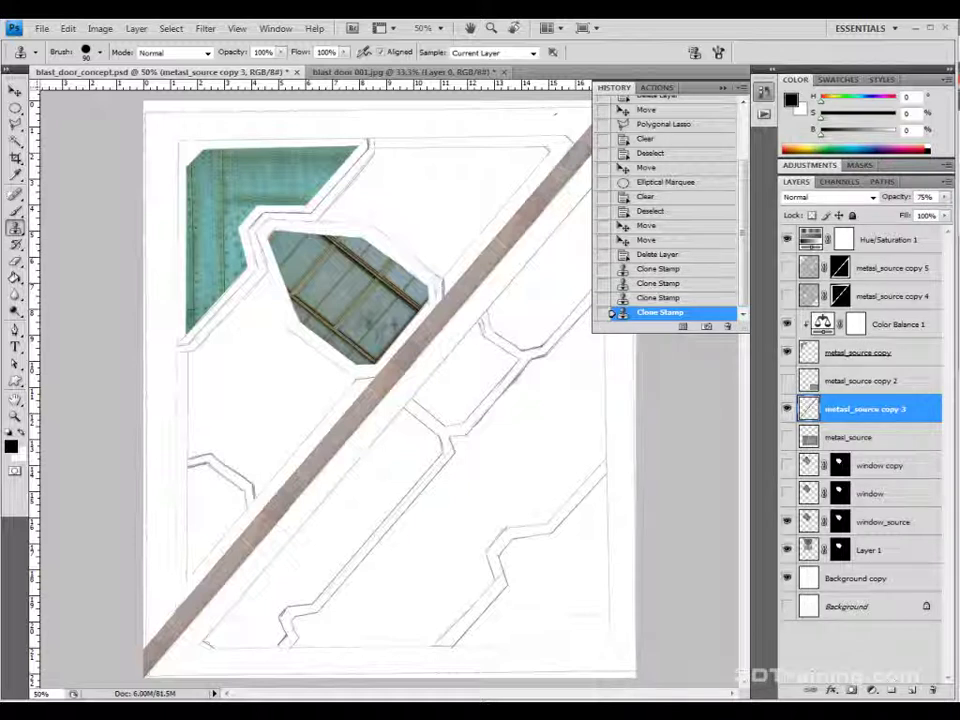
Step: Show the metasl_source copy 4 and copy 5 layers, and collapse the History to inspect the door's upper-left area
key(ctrl+Tab)
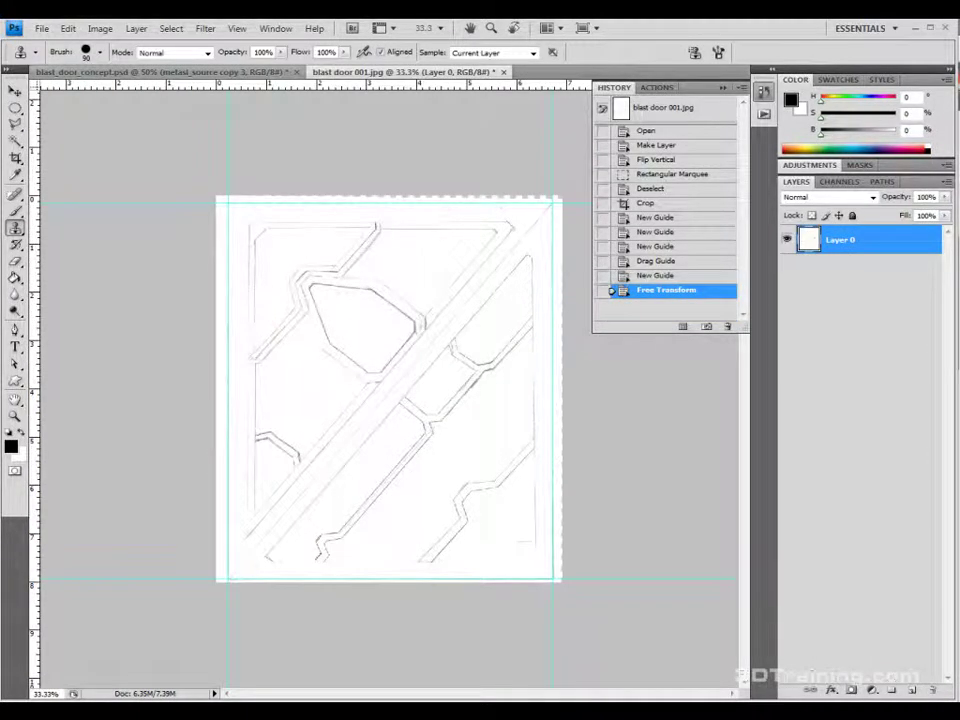
key(ctrl+Tab)
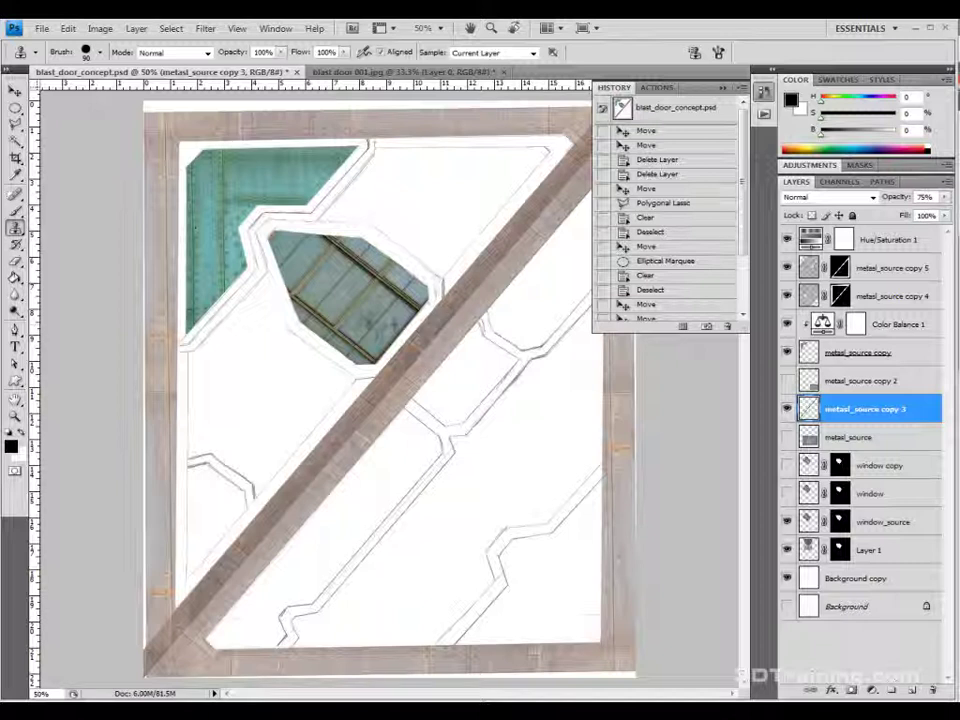
key(ctrl+plus)
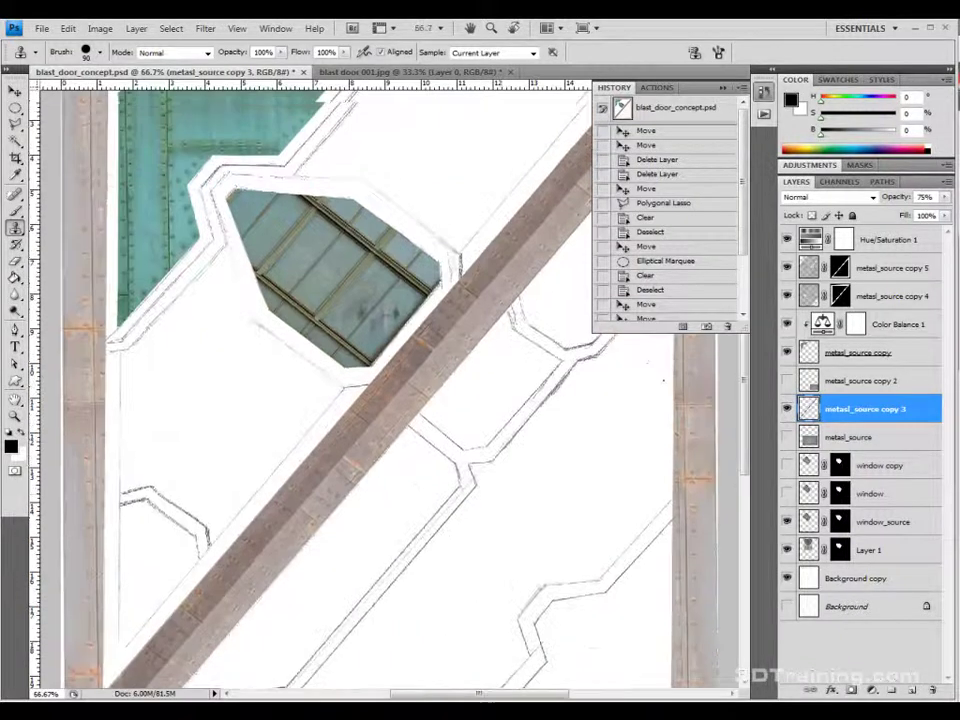
drag(744, 400, 744, 357)
drag(478, 693, 418, 693)
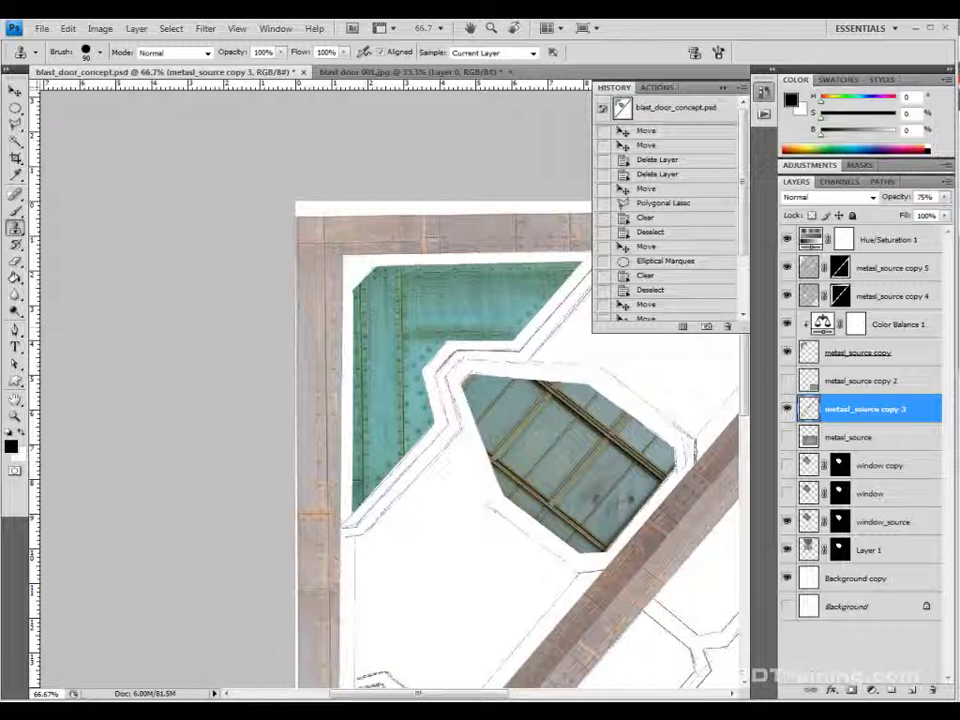
click(764, 92)
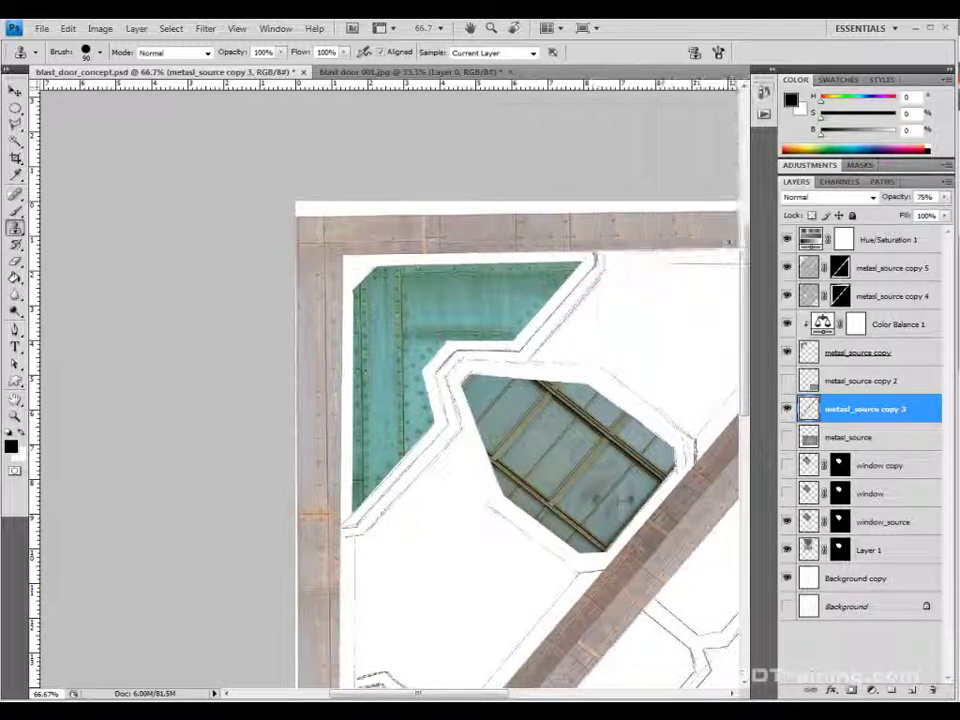
drag(744, 319, 744, 346)
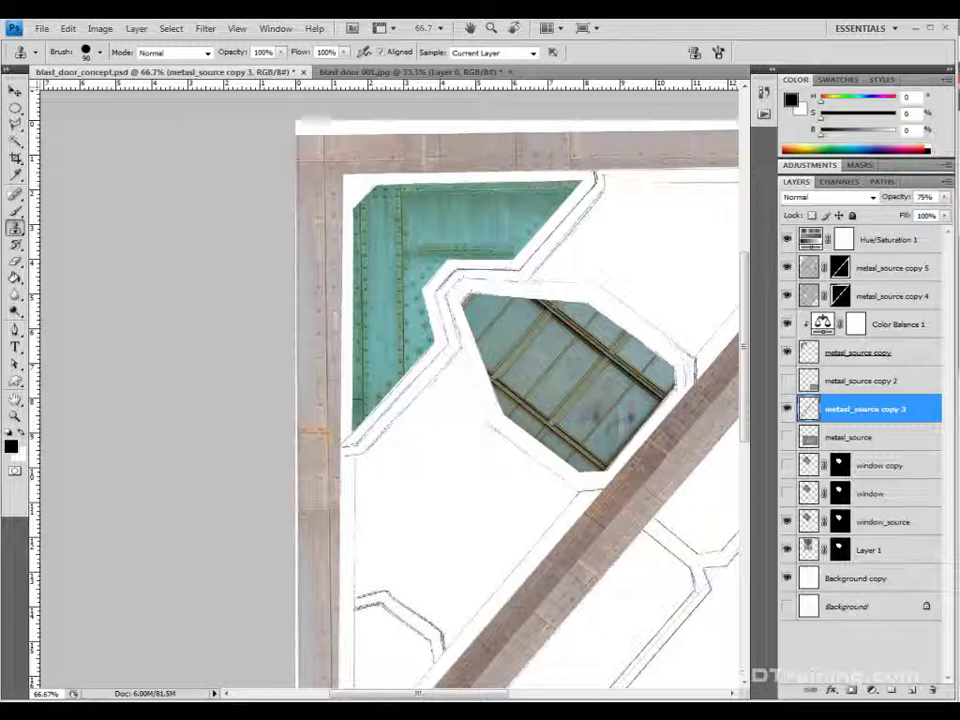
Step: Toggle the Hue/Saturation 1 adjustment off and on to compare its effect on the door's colours
click(787, 240)
click(787, 240)
click(787, 240)
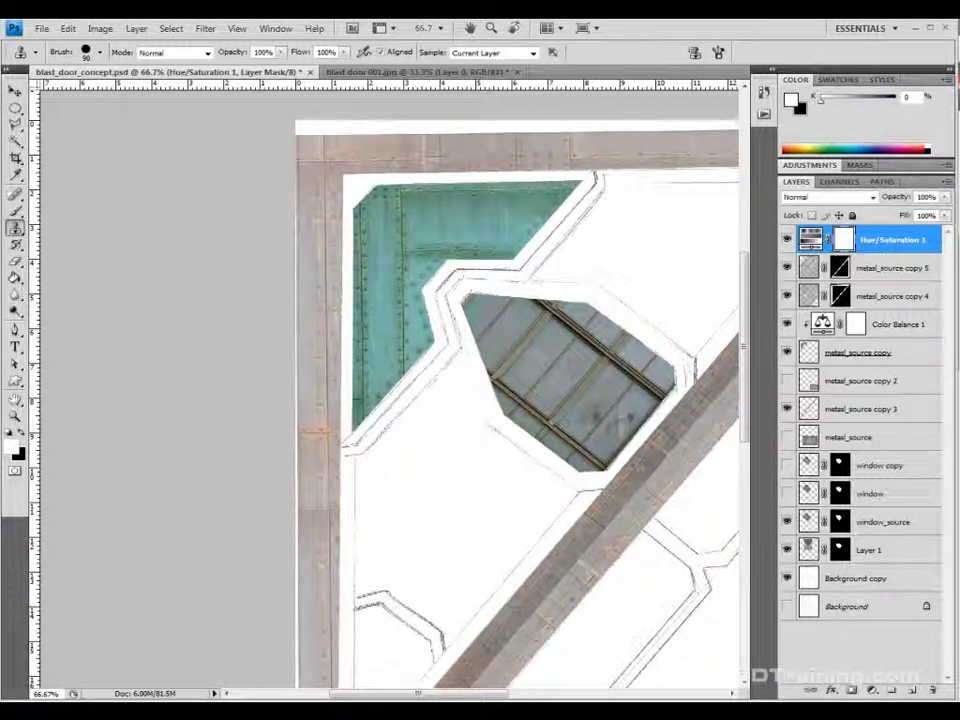
click(786, 240)
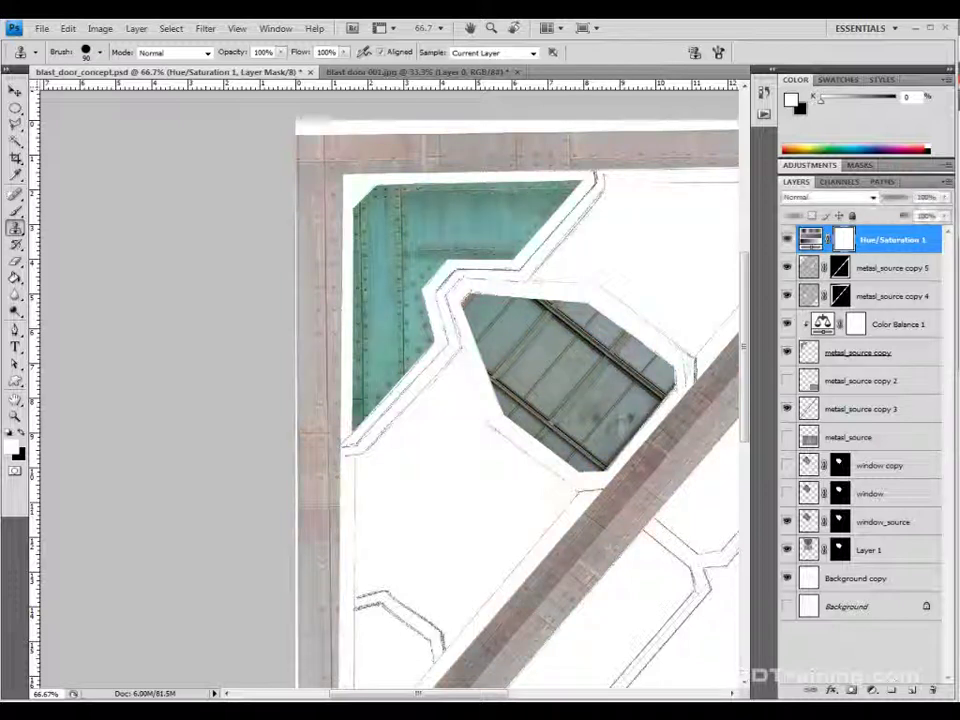
Step: Select the Color Balance 1 adjustment, toggle metasl_source copy off and on to check it, and hide Color Balance 1
click(898, 324)
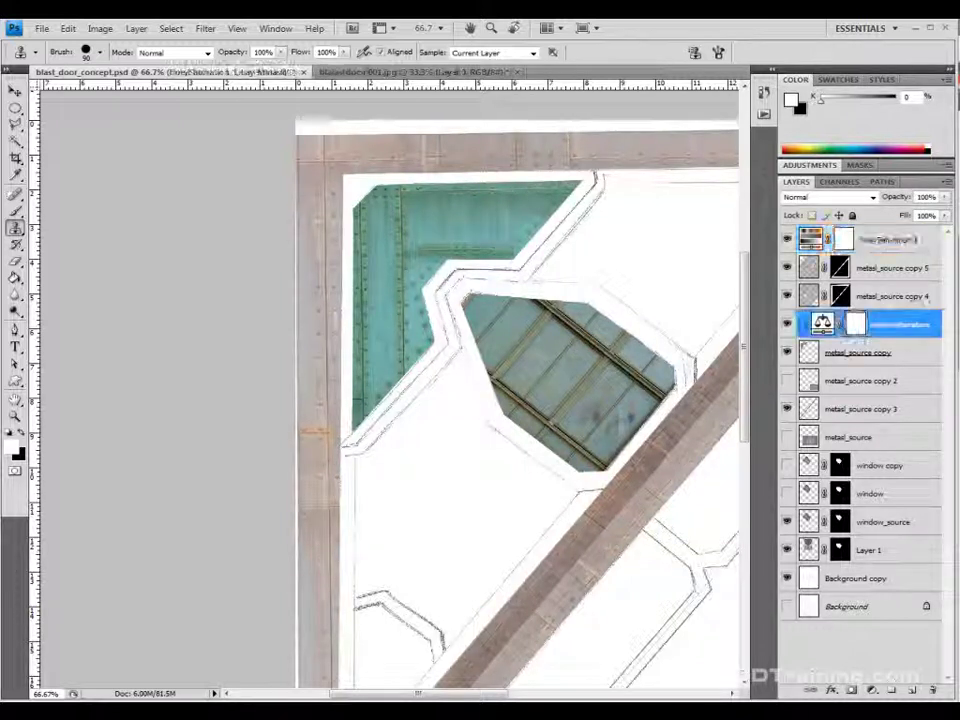
click(787, 352)
click(787, 352)
click(787, 324)
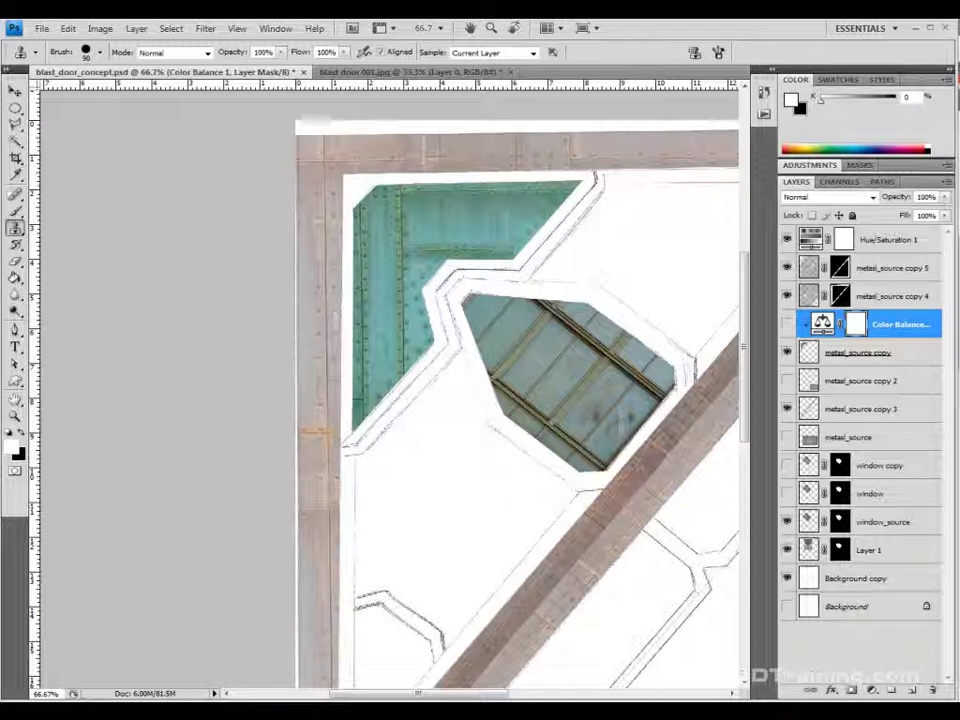
Step: Hide the Hue/Saturation 1 adjustment and inspect the door's upper-left area without it
click(787, 240)
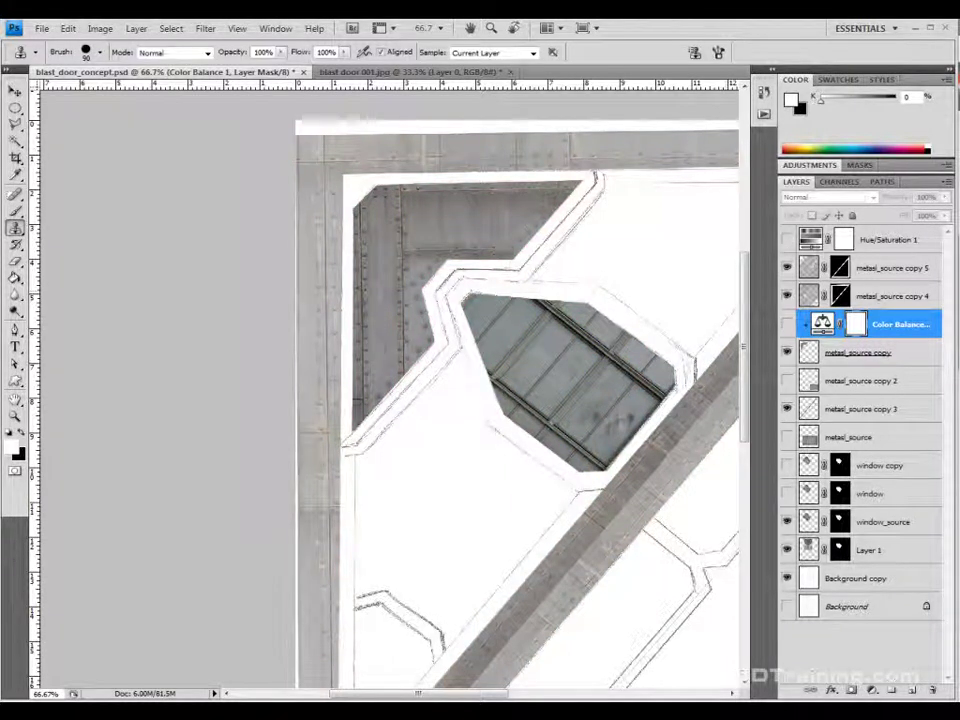
key(ctrl+minus)
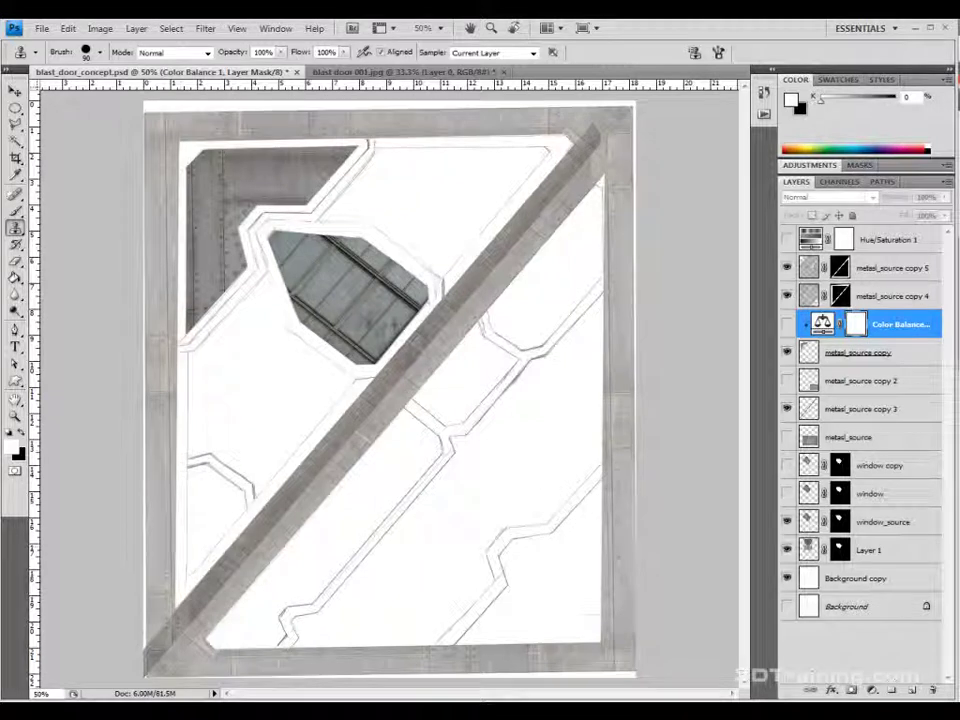
key(ctrl+plus)
key(ctrl+plus)
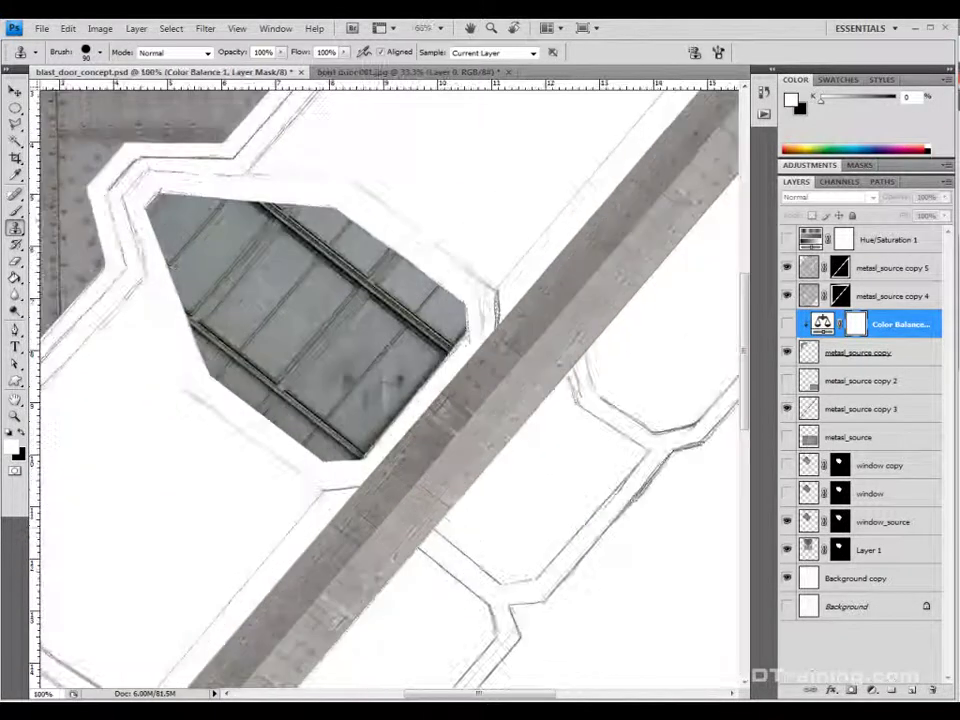
drag(479, 693, 399, 693)
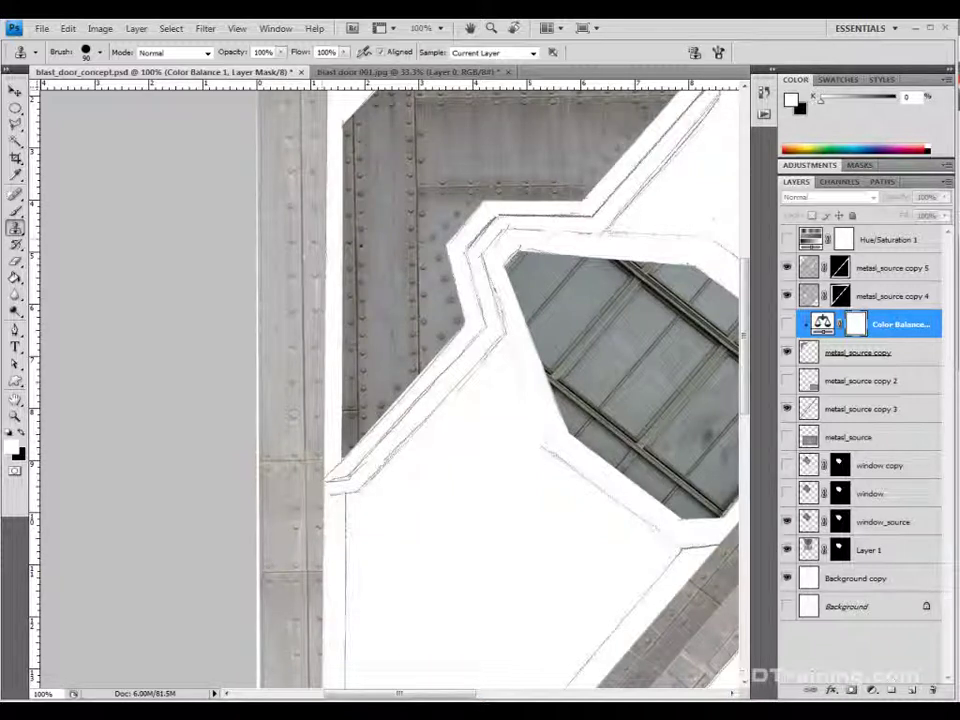
scroll(390, 390, up, 3)
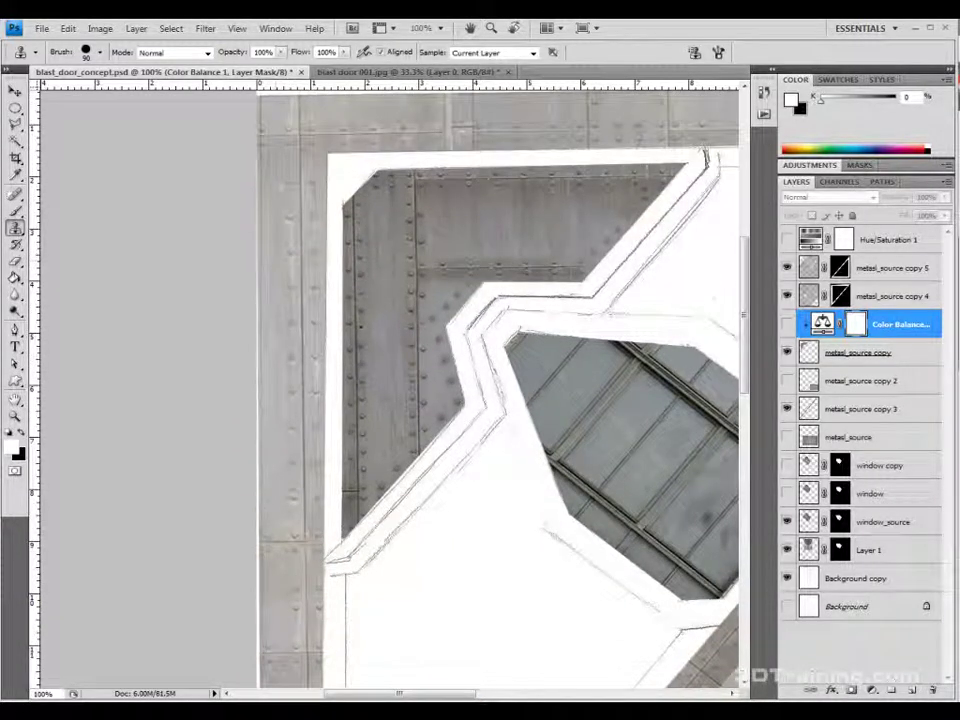
Step: Toggle the Color Balance 1 adjustment on and off to compare its effect on the upper-left panel
click(787, 324)
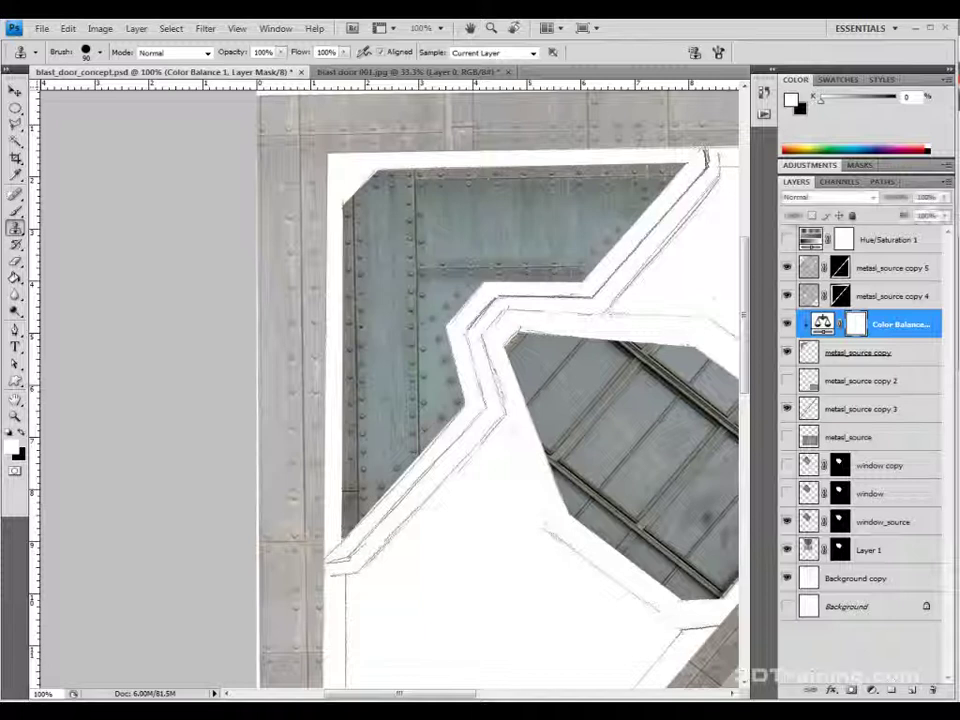
click(787, 324)
click(787, 324)
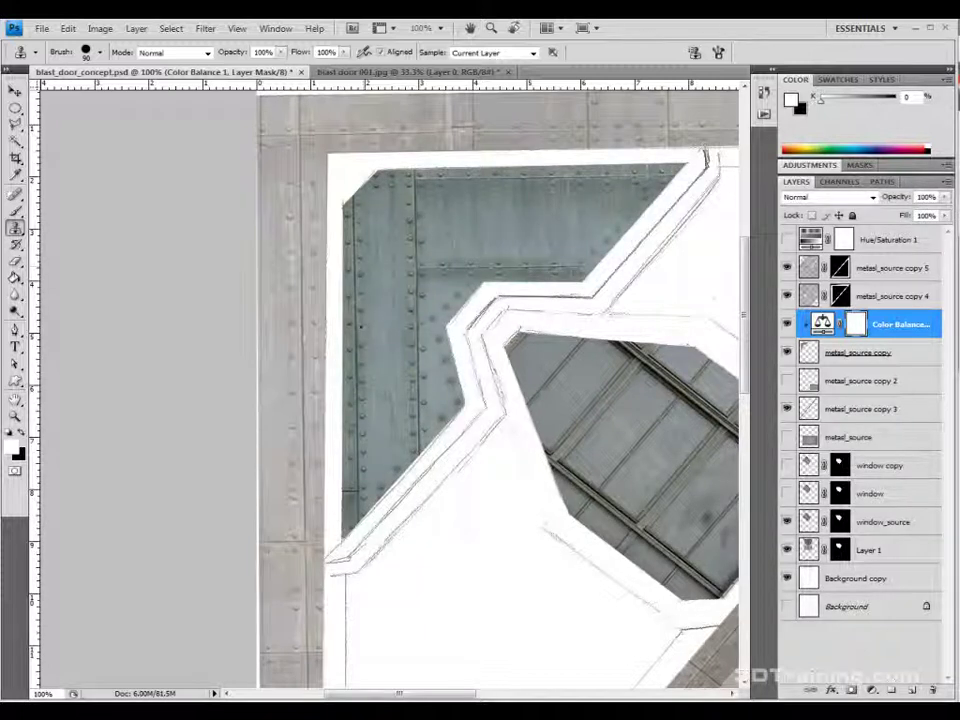
click(787, 324)
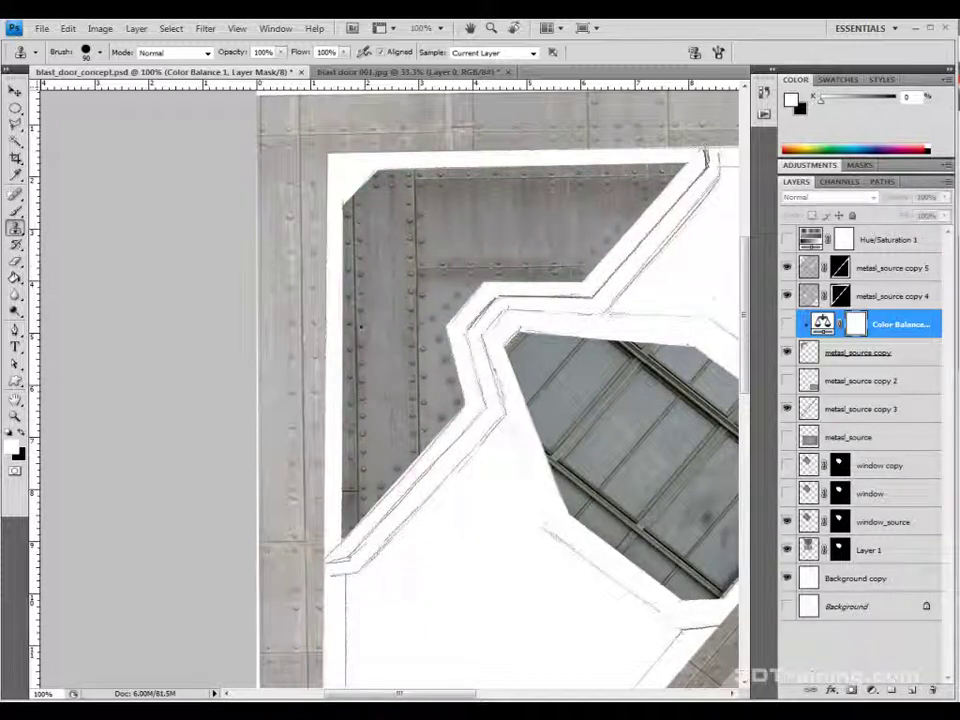
Step: Select the metasl_source copy layer, toggle its visibility to check what it covers, and expand the adjustment options
click(862, 353)
click(787, 352)
click(787, 352)
click(787, 352)
click(787, 352)
click(810, 165)
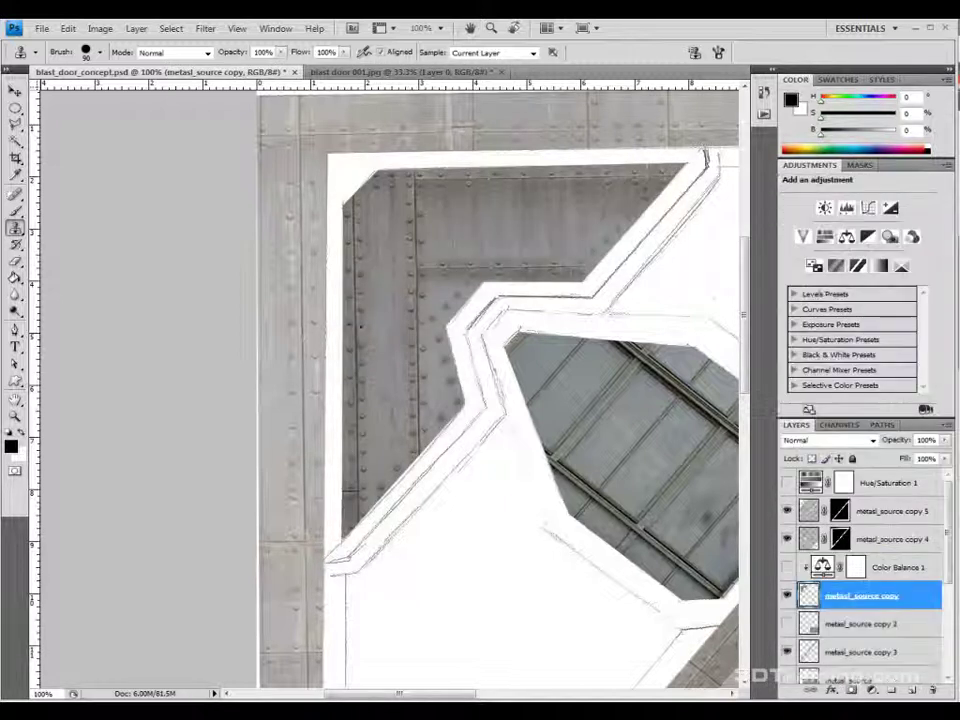
Step: Open the Color Balance 1 settings and toggle the adjustment to examine how it tints only its clipped layer
click(822, 567)
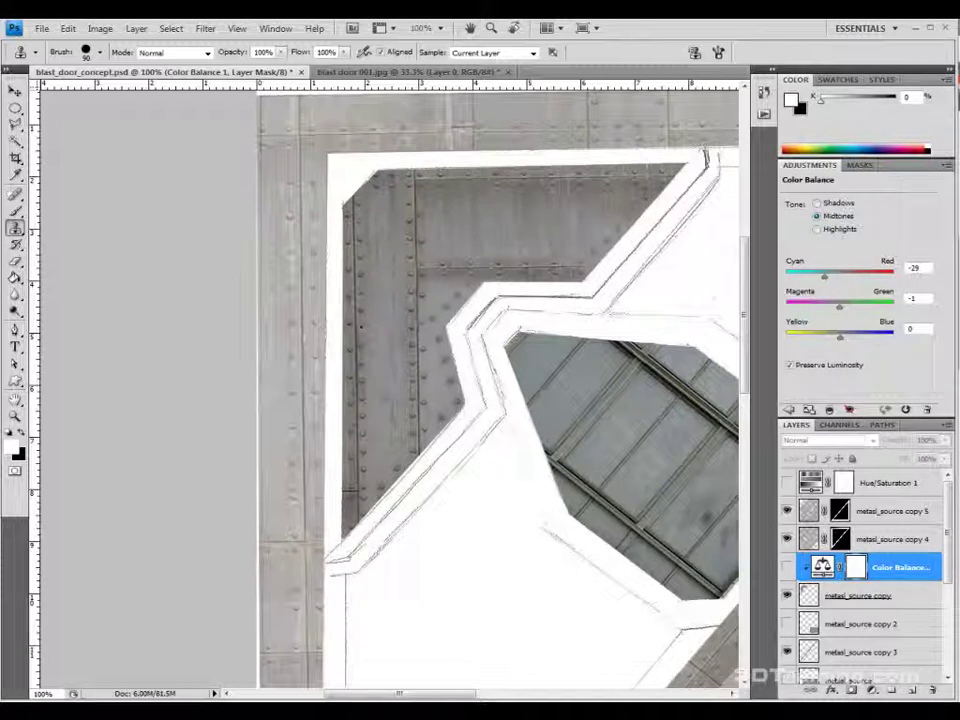
click(787, 567)
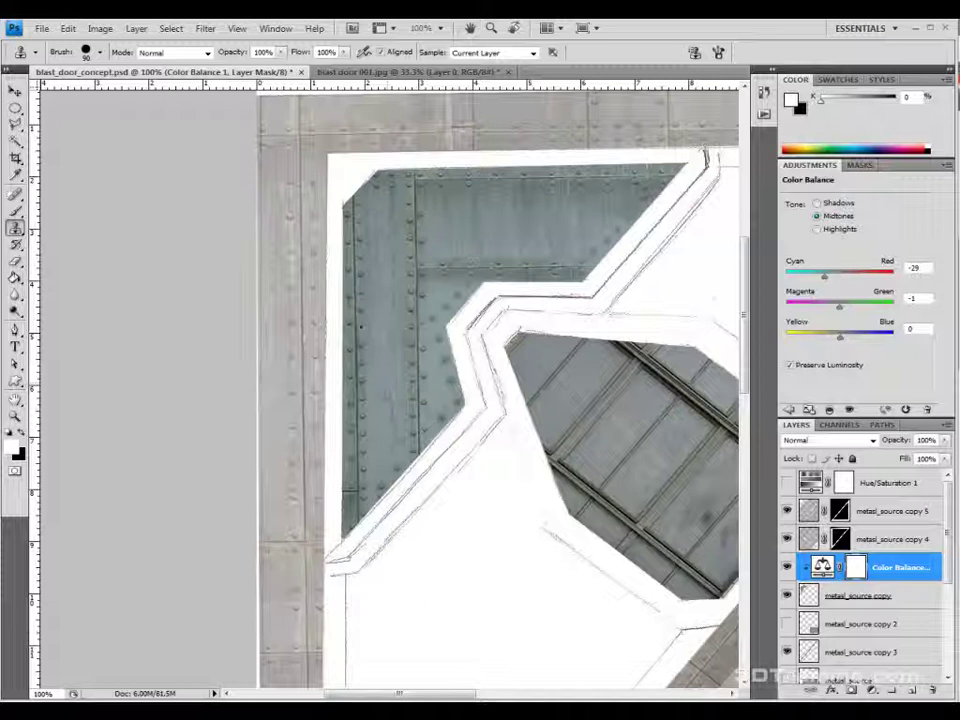
click(787, 567)
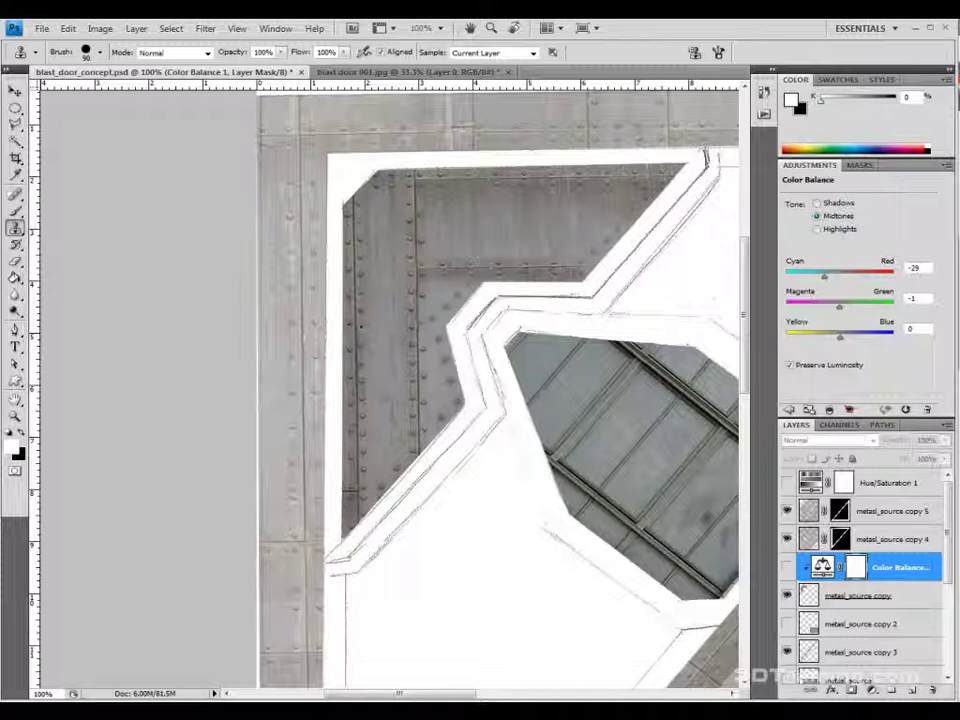
click(787, 567)
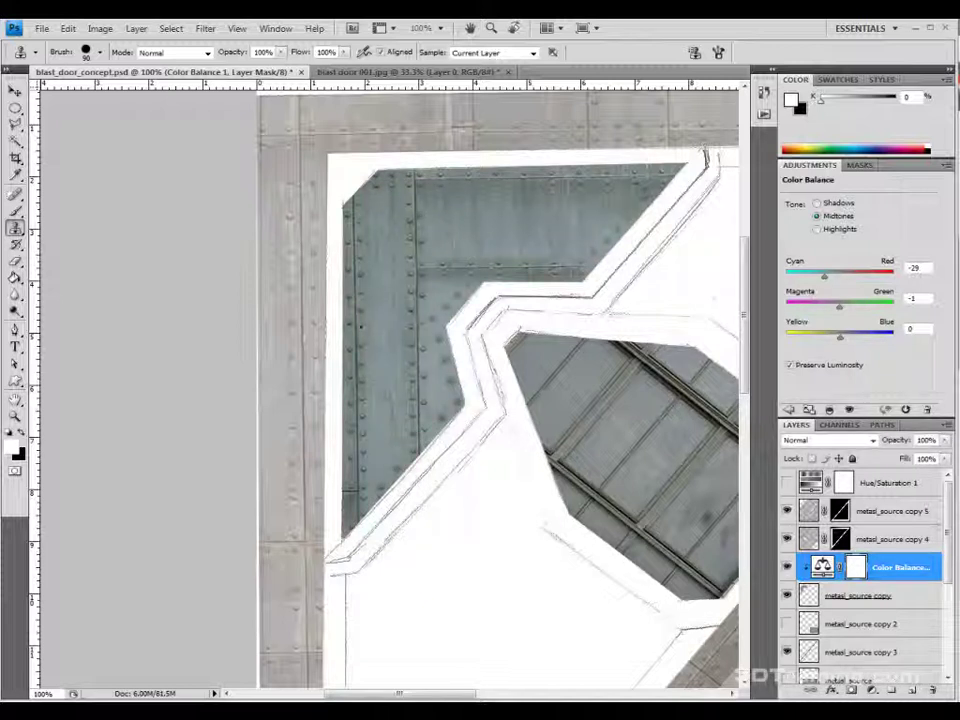
click(787, 567)
Step: Select metasl_source copy again and toggle it off and on to identify the layer the adjustment is clipped to
click(862, 596)
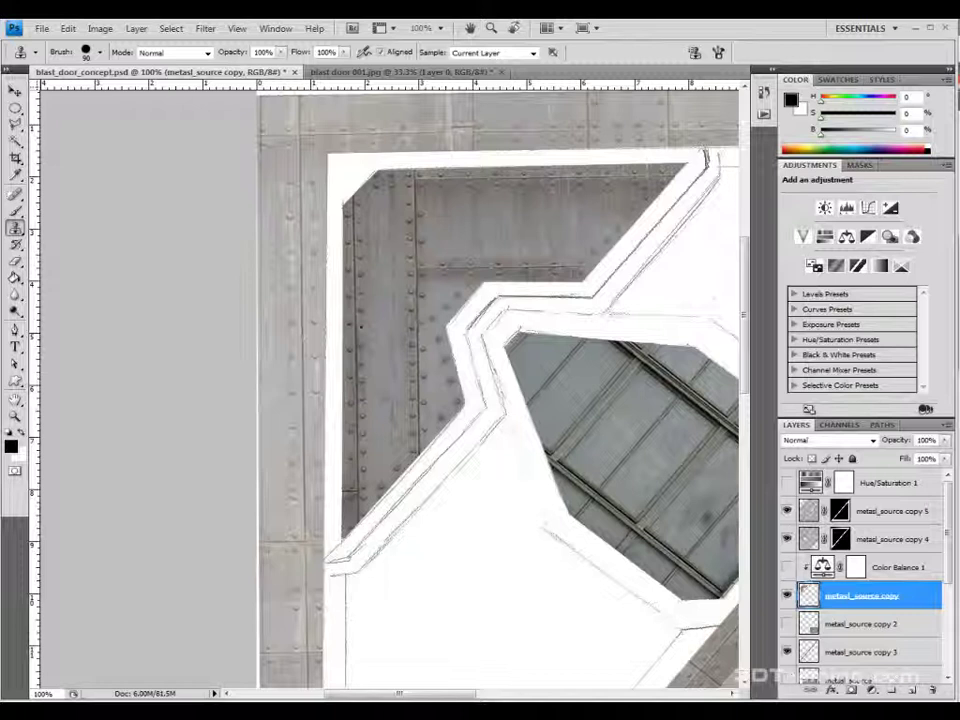
click(787, 596)
click(787, 596)
Step: Release Color Balance 1 from its clipping mask, show it to compare the unclipped effect, and clip it back onto metasl_source copy
right_click(880, 567)
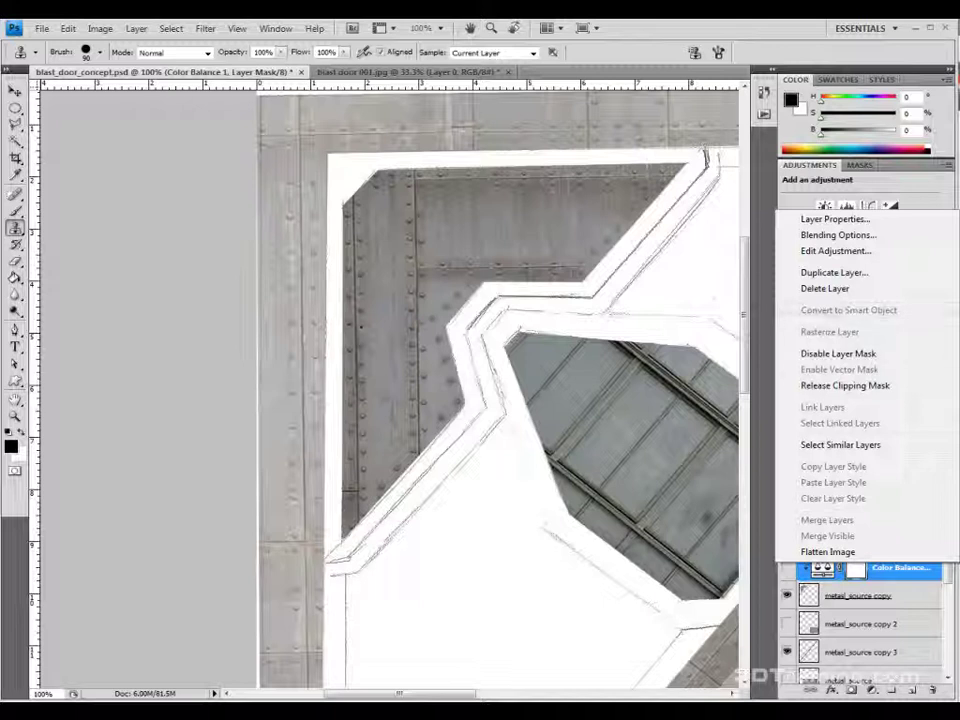
click(845, 385)
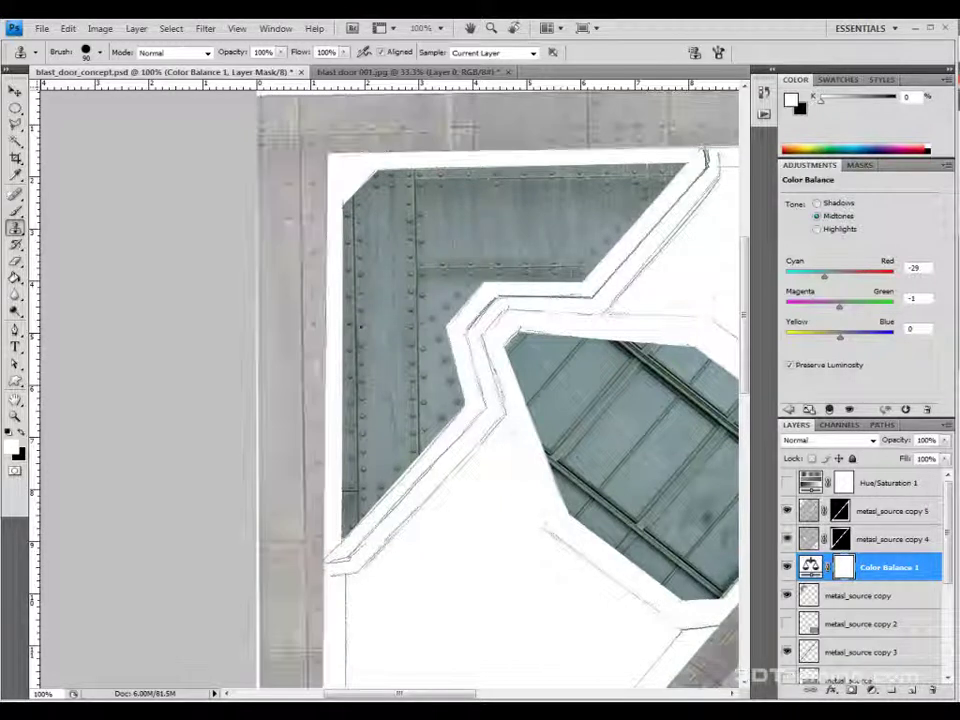
click(787, 567)
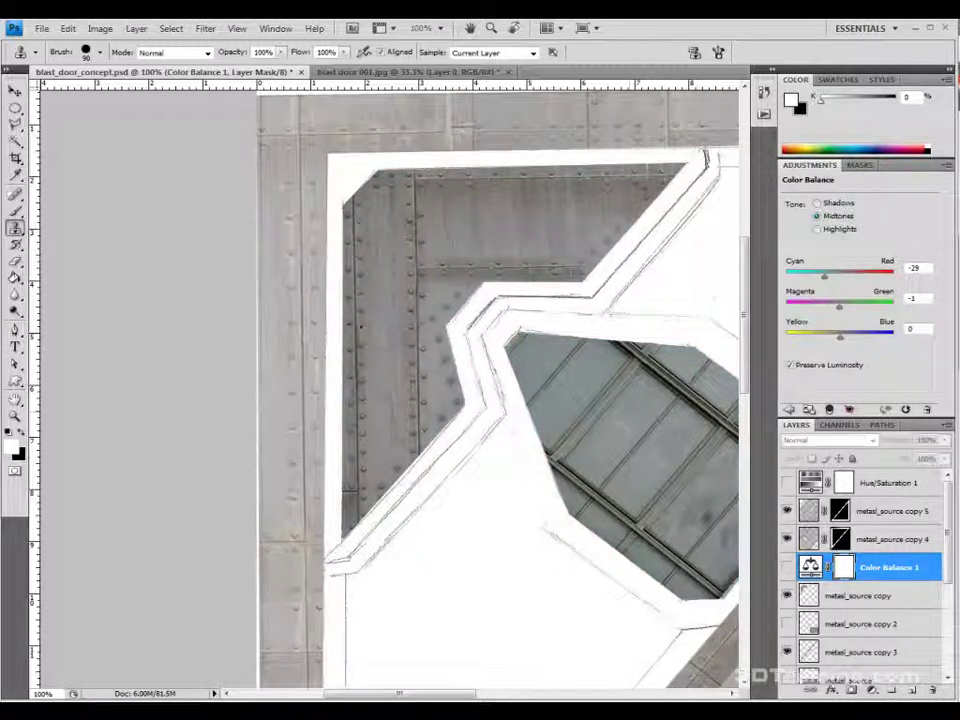
click(787, 567)
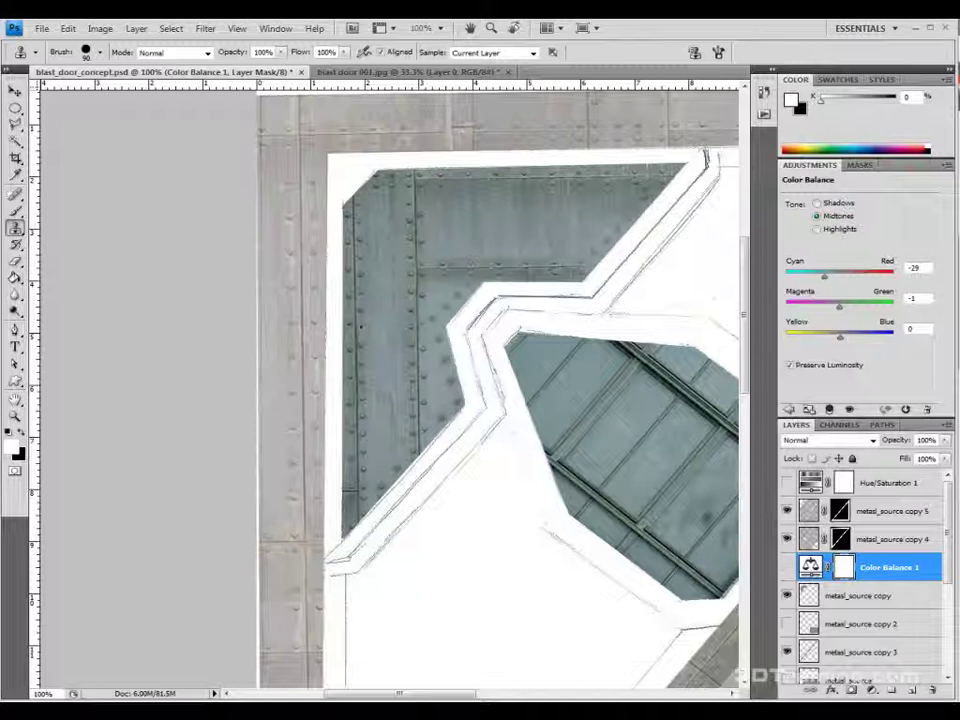
right_click(860, 567)
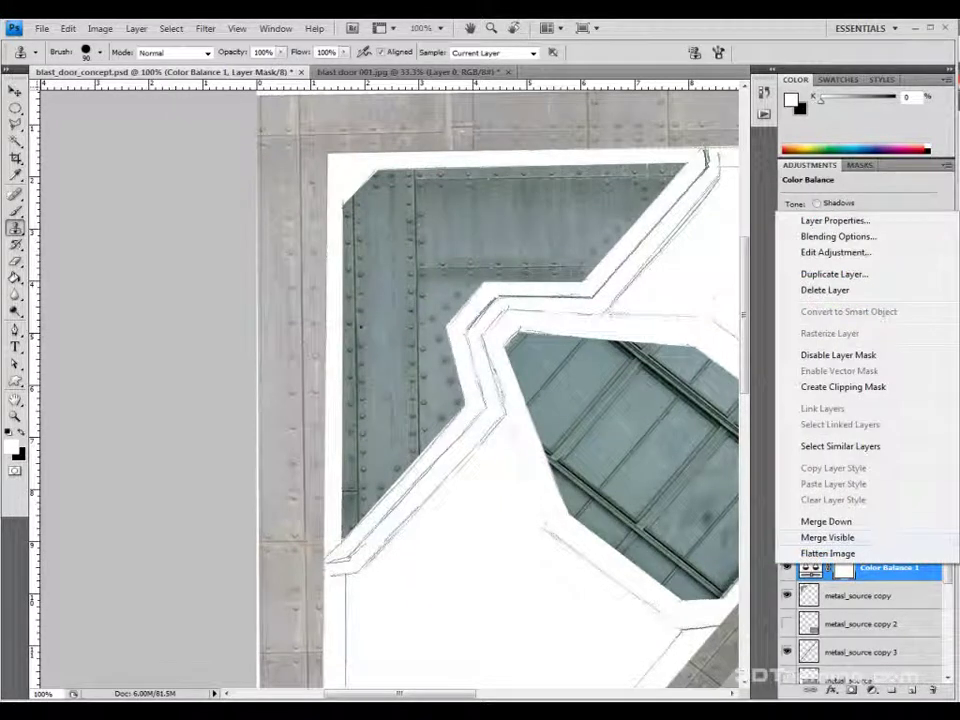
click(843, 387)
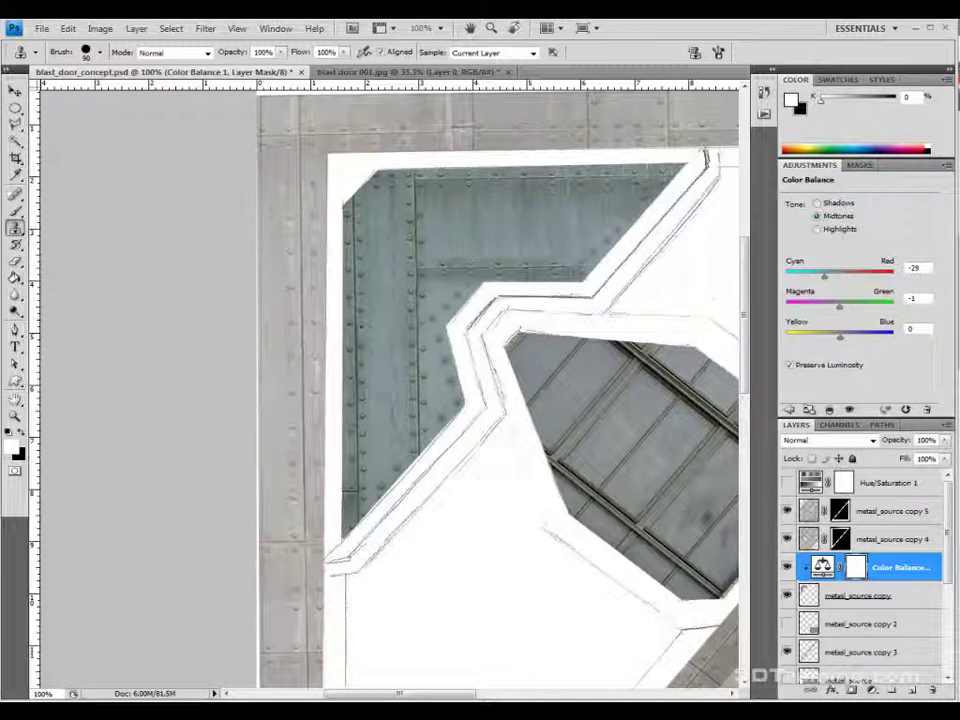
Step: Select the Hue/Saturation 1 adjustment and show it over the whole door
click(889, 483)
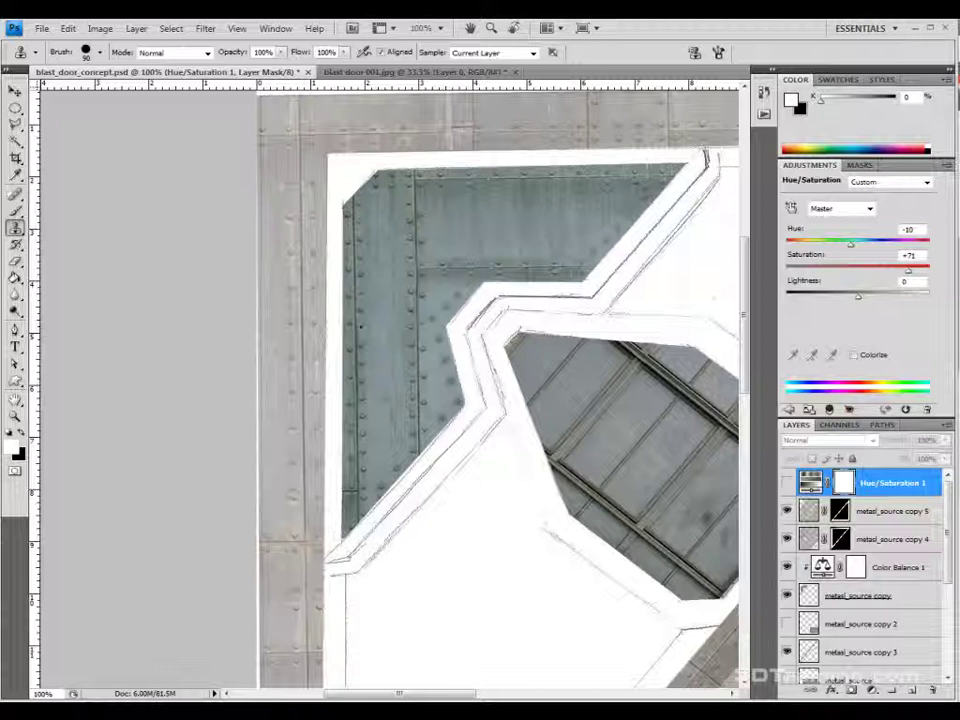
click(885, 511)
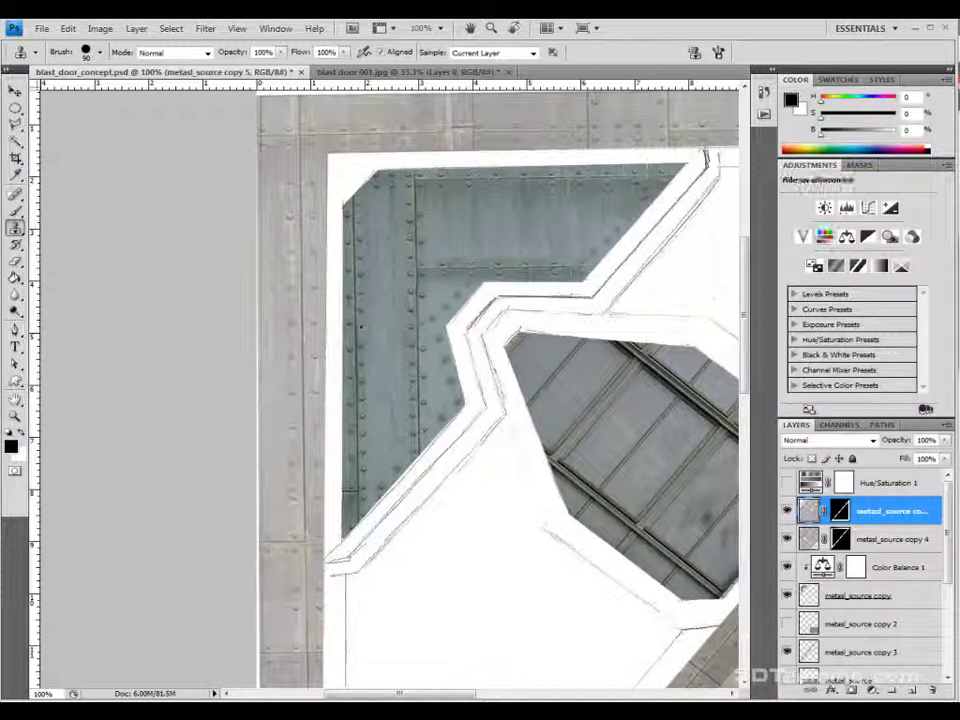
click(889, 483)
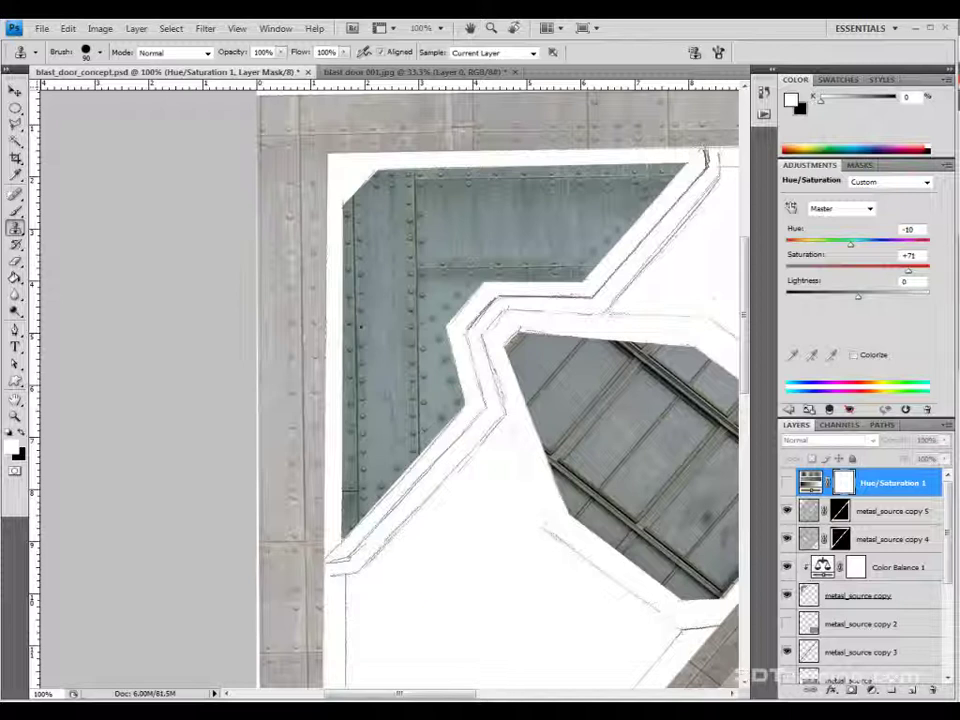
click(787, 483)
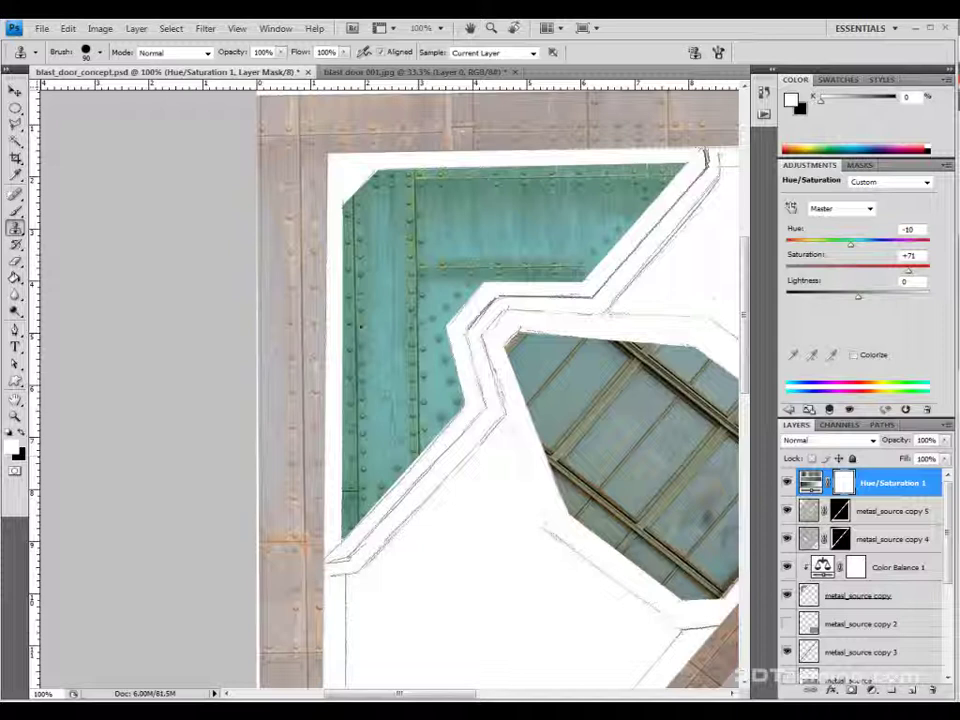
key(ctrl+minus)
key(ctrl+minus)
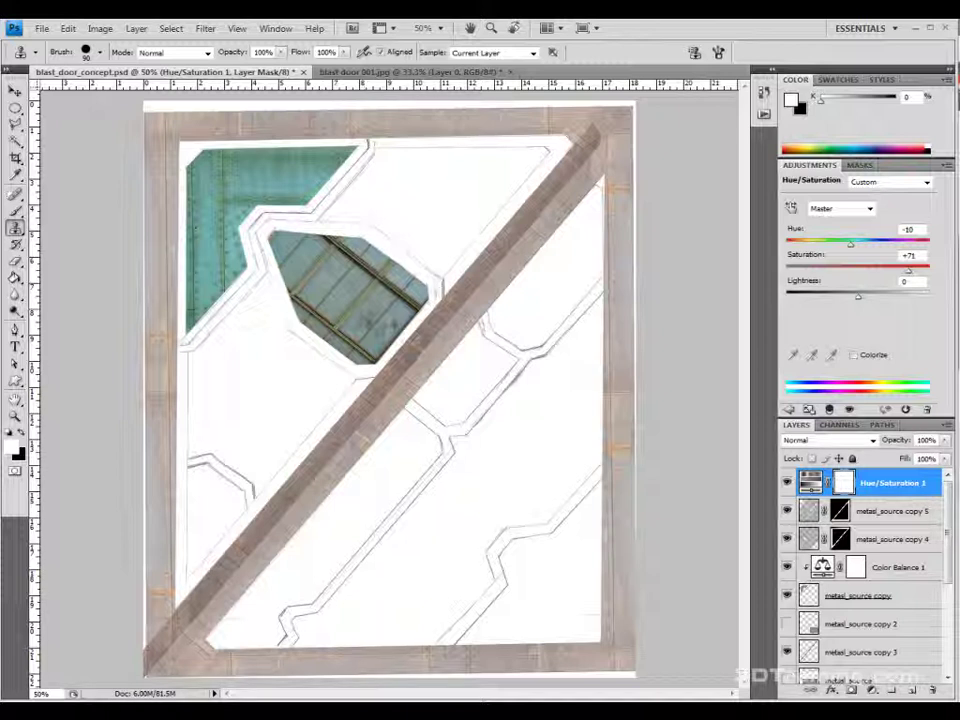
Step: Toggle Hue/Saturation 1 repeatedly and review the Color Balance 1 settings to compare the unclipped and clipped adjustments
click(849, 409)
click(849, 409)
click(849, 409)
click(849, 409)
click(897, 567)
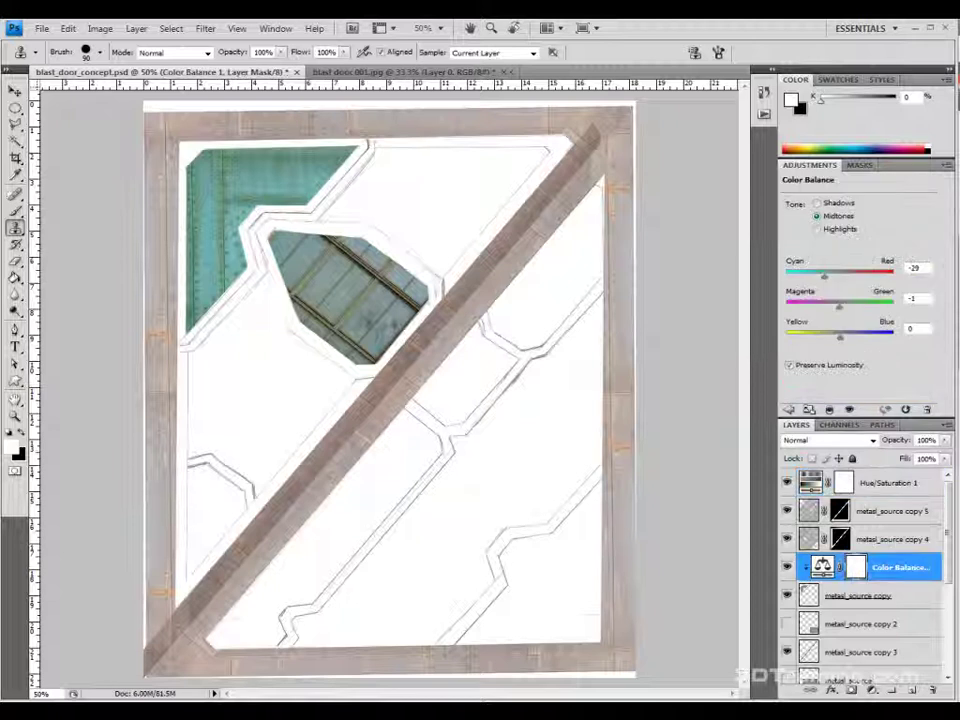
click(787, 483)
click(787, 483)
click(893, 483)
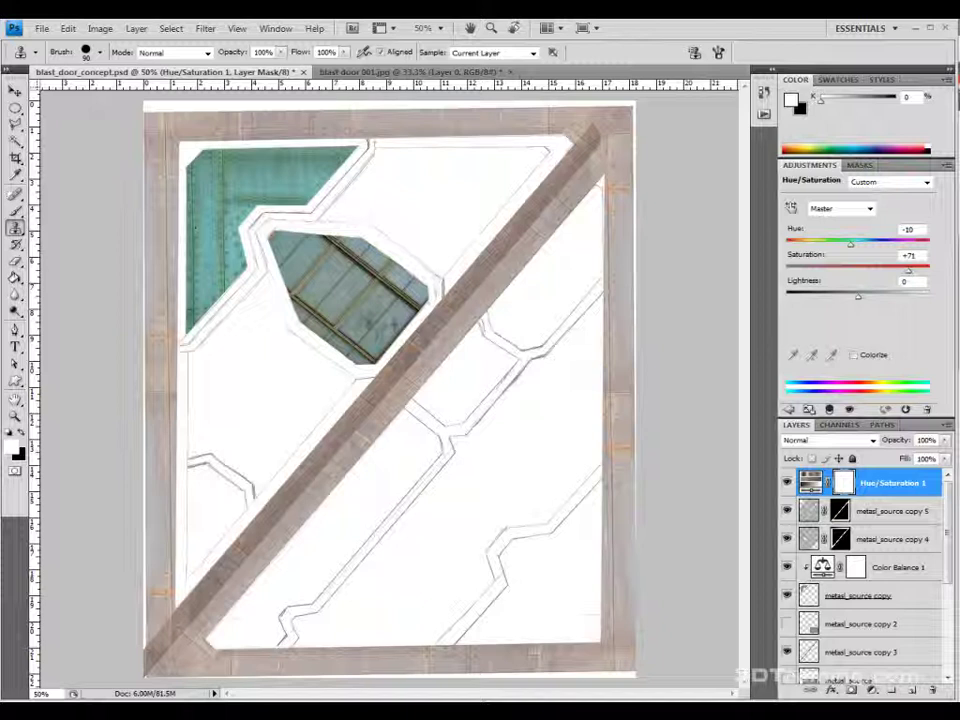
Step: Clip Hue/Saturation 1 to metasl_source copy 5, toggle that layer to check the affected area, and release the clipping mask
right_click(880, 485)
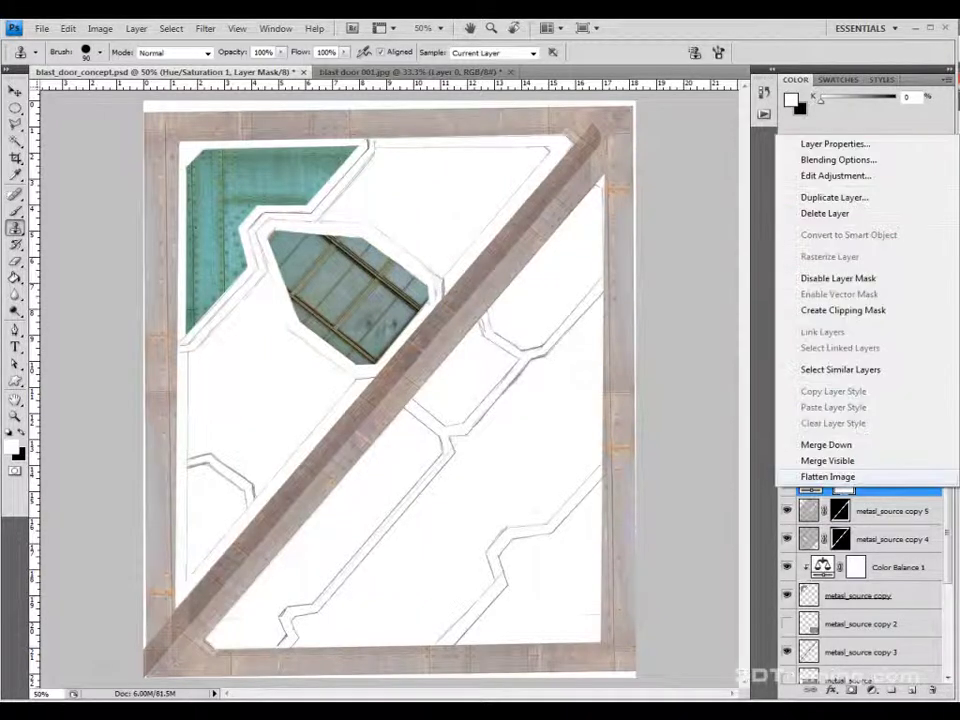
click(843, 310)
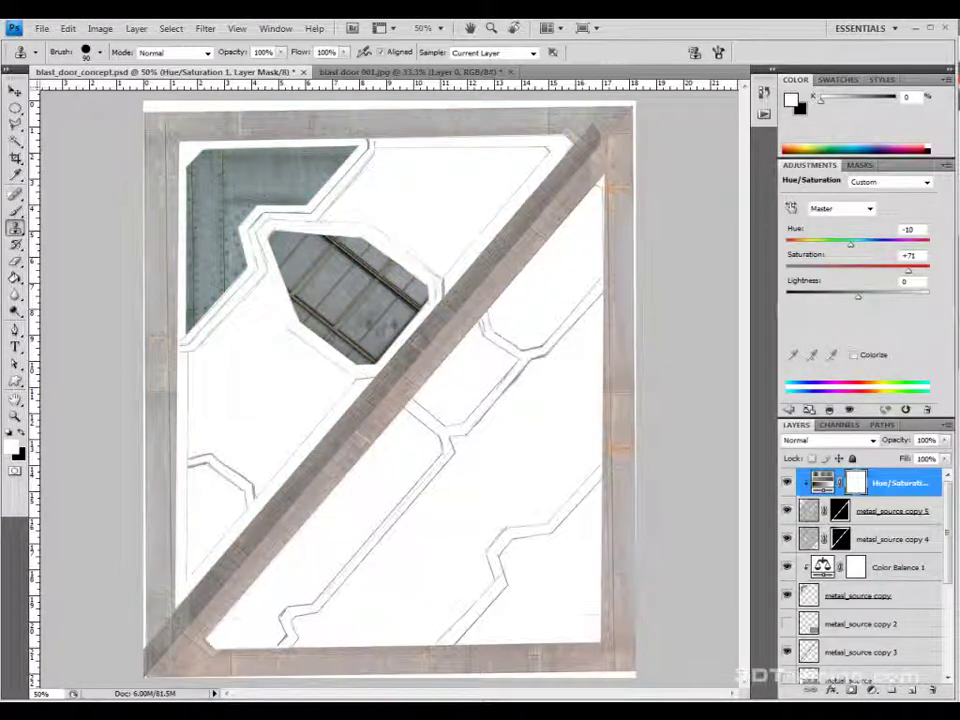
click(787, 511)
click(787, 511)
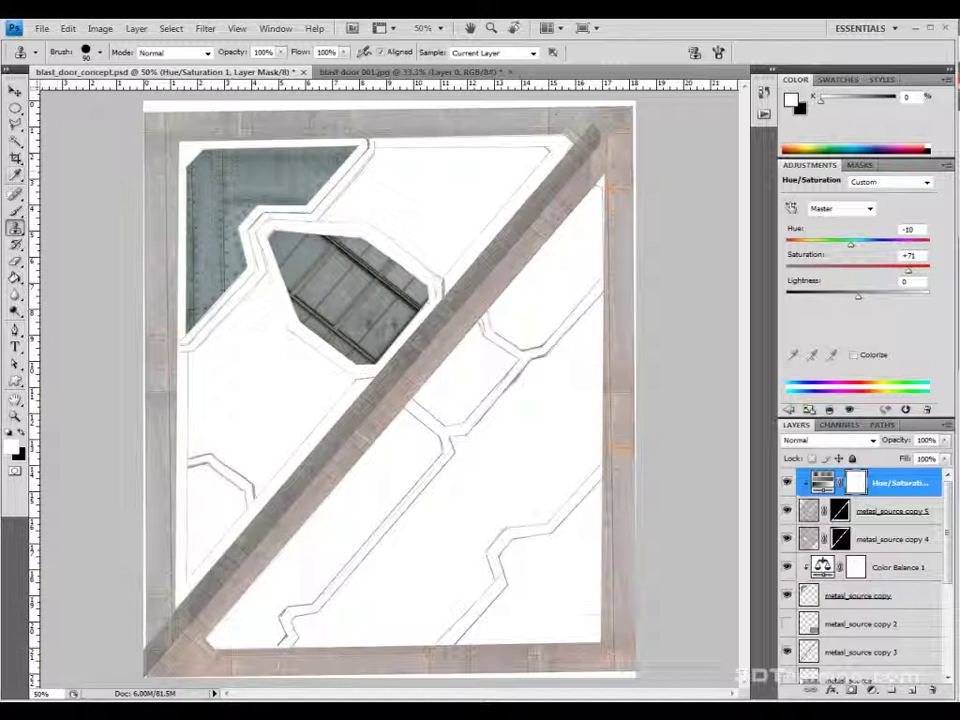
right_click(901, 483)
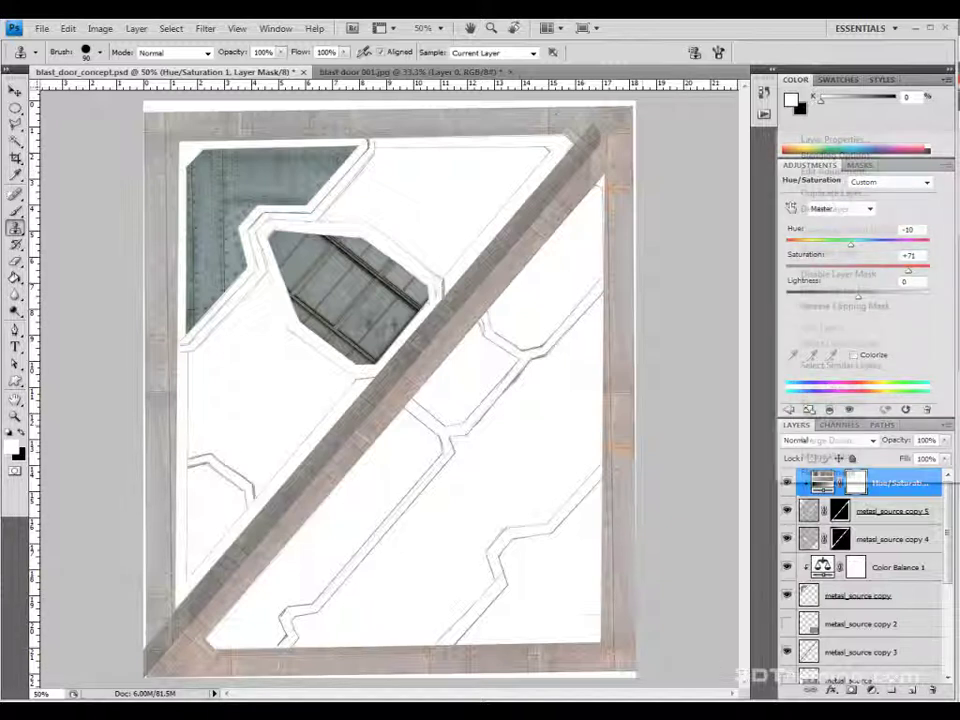
click(845, 306)
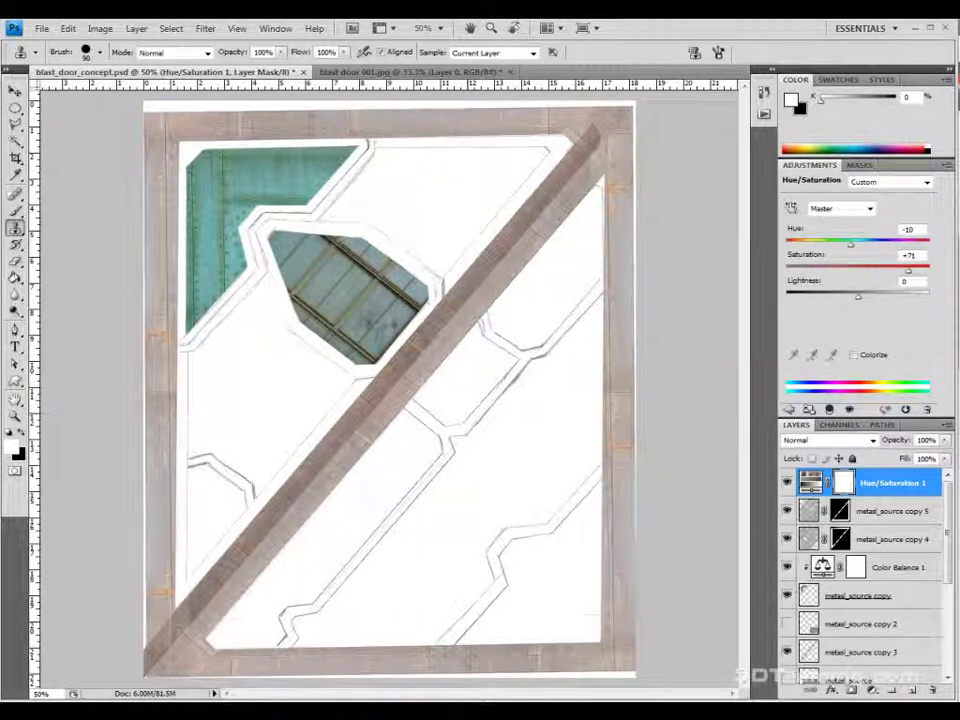
key(ctrl+minus)
key(ctrl+minus)
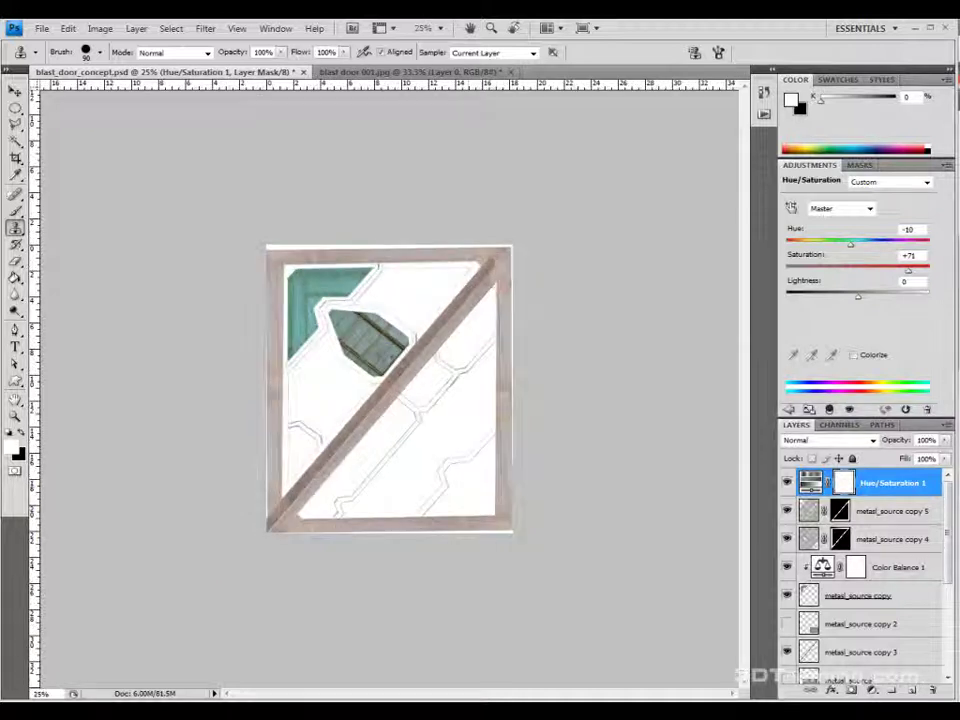
key(ctrl+plus)
key(ctrl+plus)
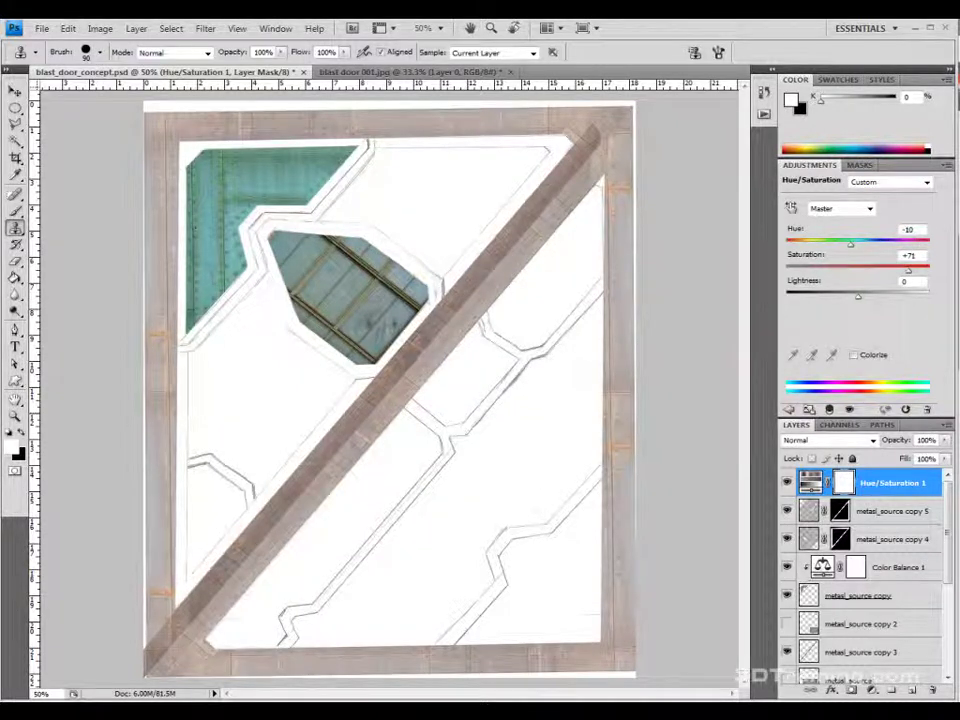
key(ctrl+plus)
key(ctrl+minus)
key(ctrl+minus)
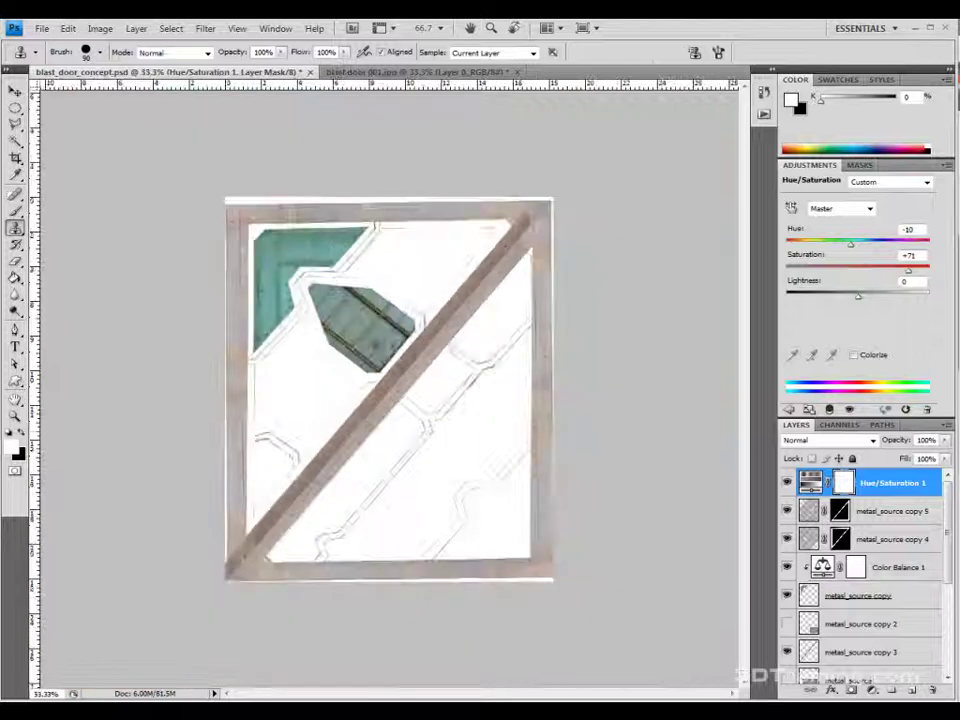
Step: Inspect the window panel, green corner panel and diagonal metal beam up close, and check the whole door concept
key(ctrl+plus)
key(ctrl+plus)
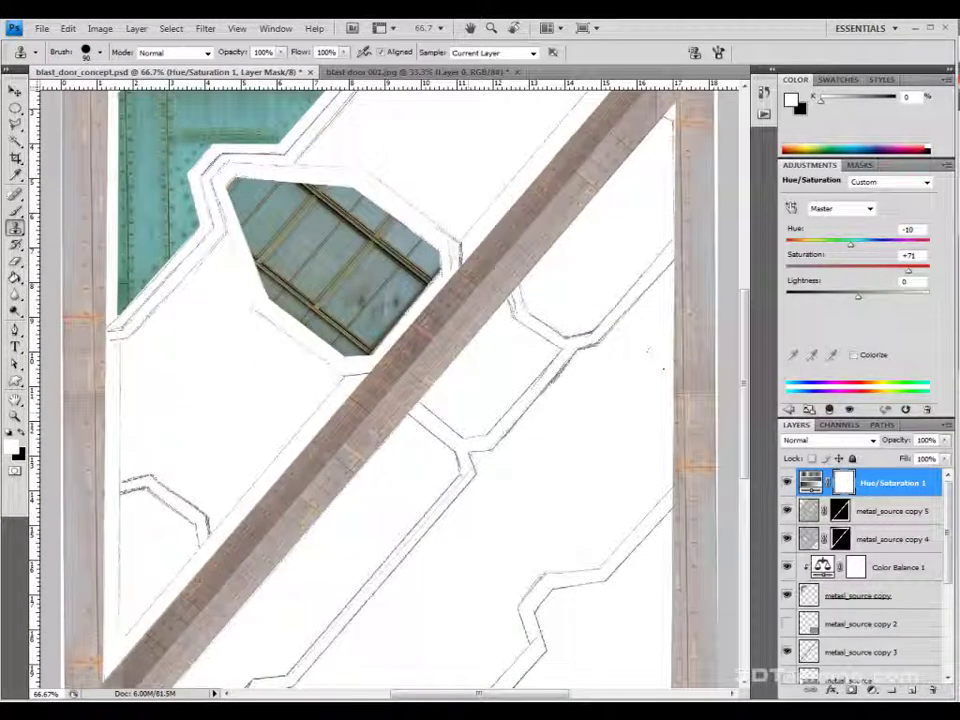
scroll(390, 390, up, 3)
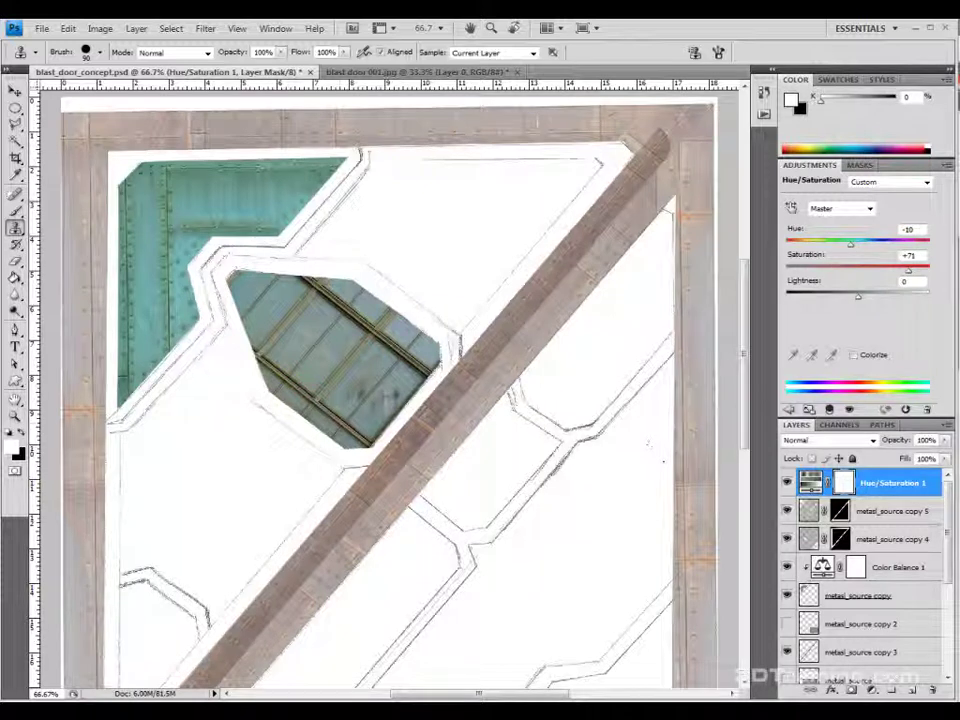
key(ctrl+plus)
key(ctrl+plus)
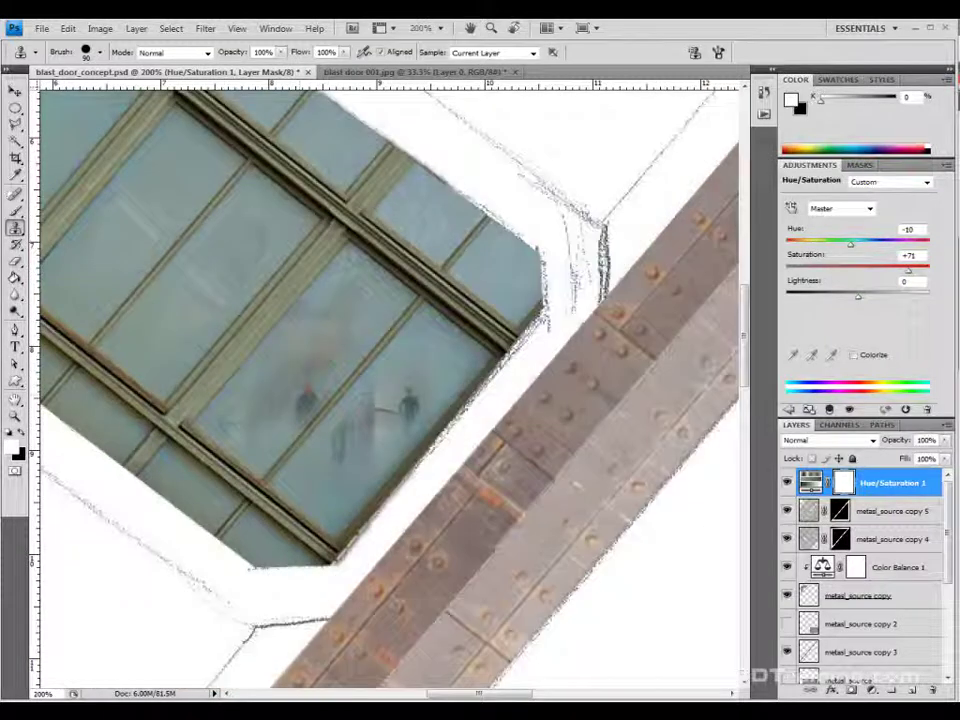
key(ctrl+minus)
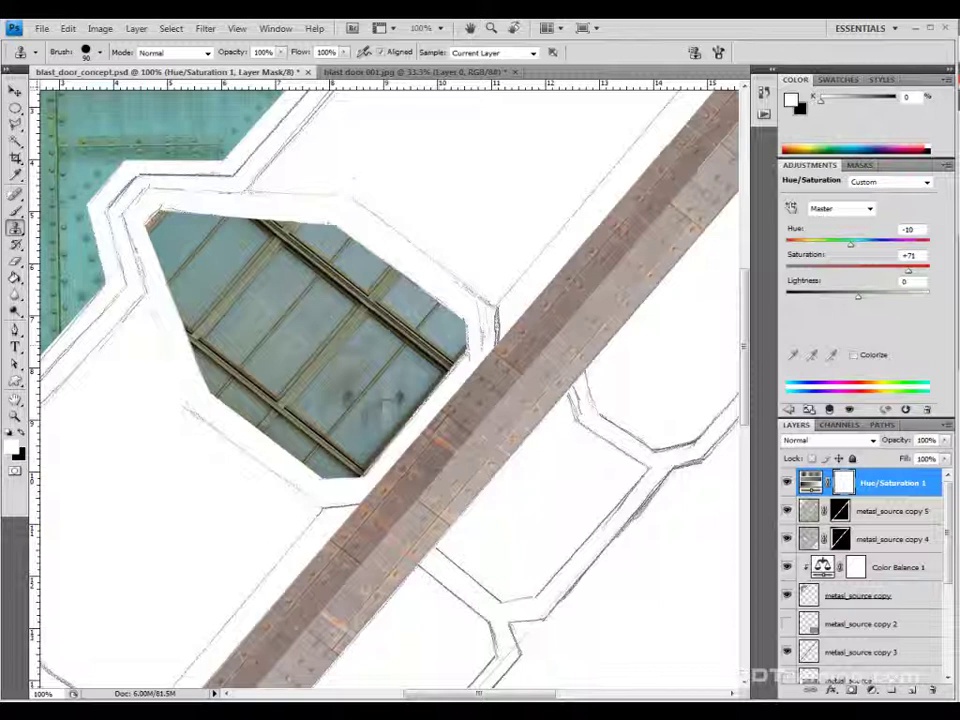
key(ctrl+minus)
key(ctrl+minus)
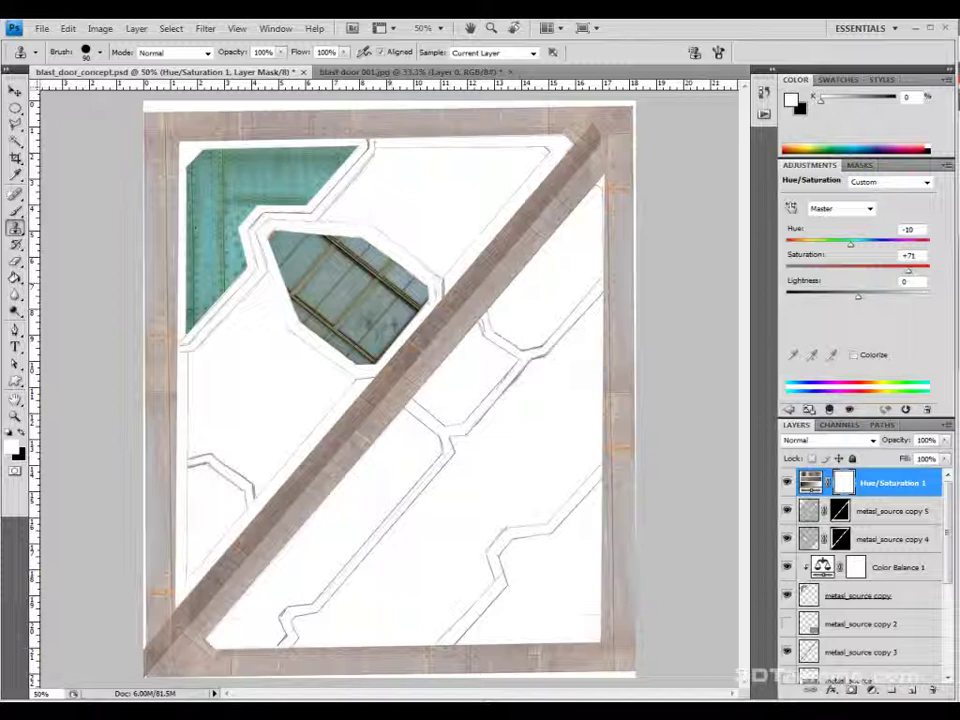
key(ctrl+minus)
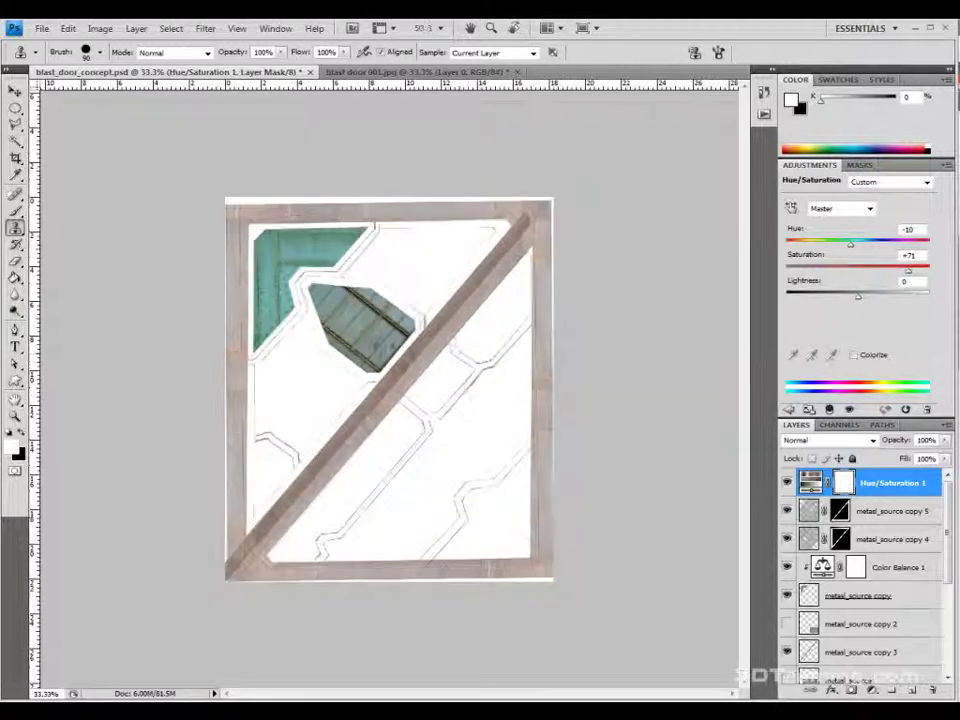
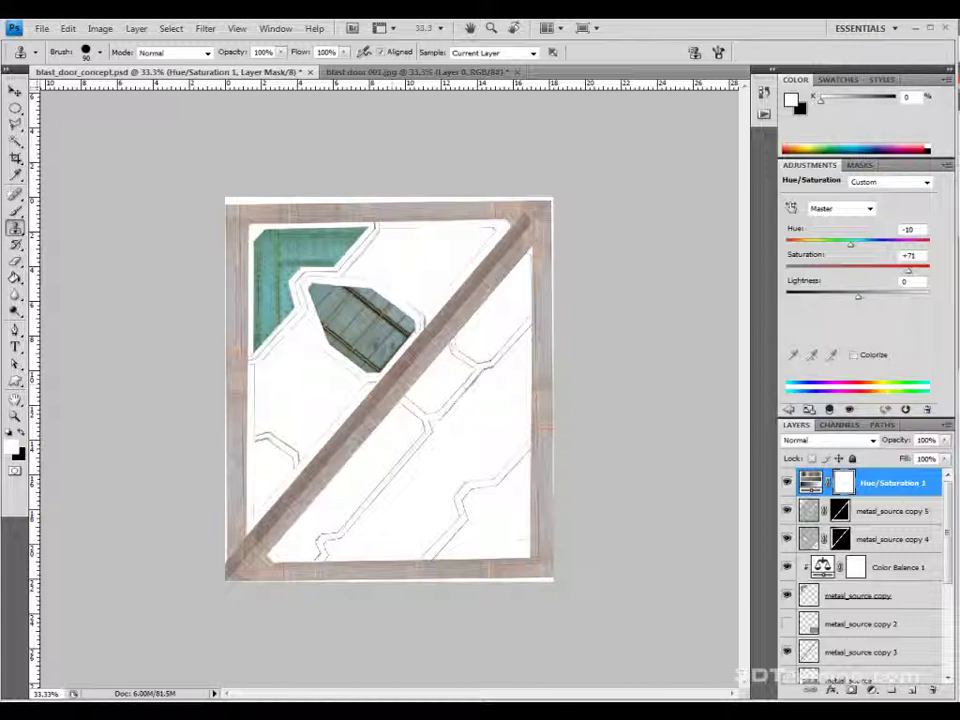
Step: Switch to Firefox, open the IT 485102 course forum discussion and examine the Wasteland 2 Blast Doors brief
mouse_move(255, 712)
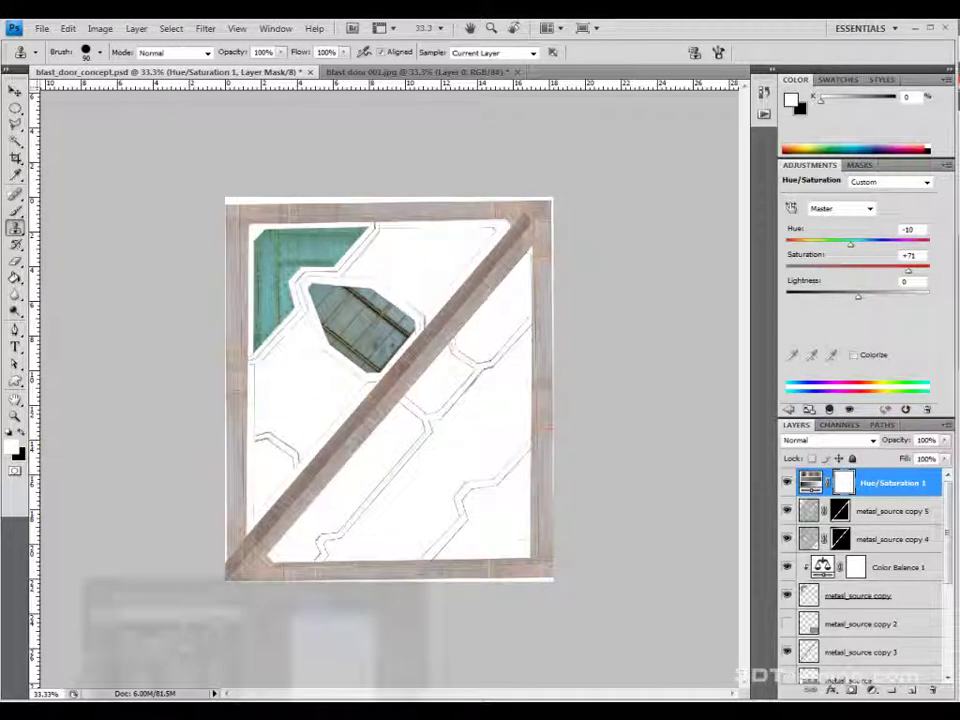
click(172, 636)
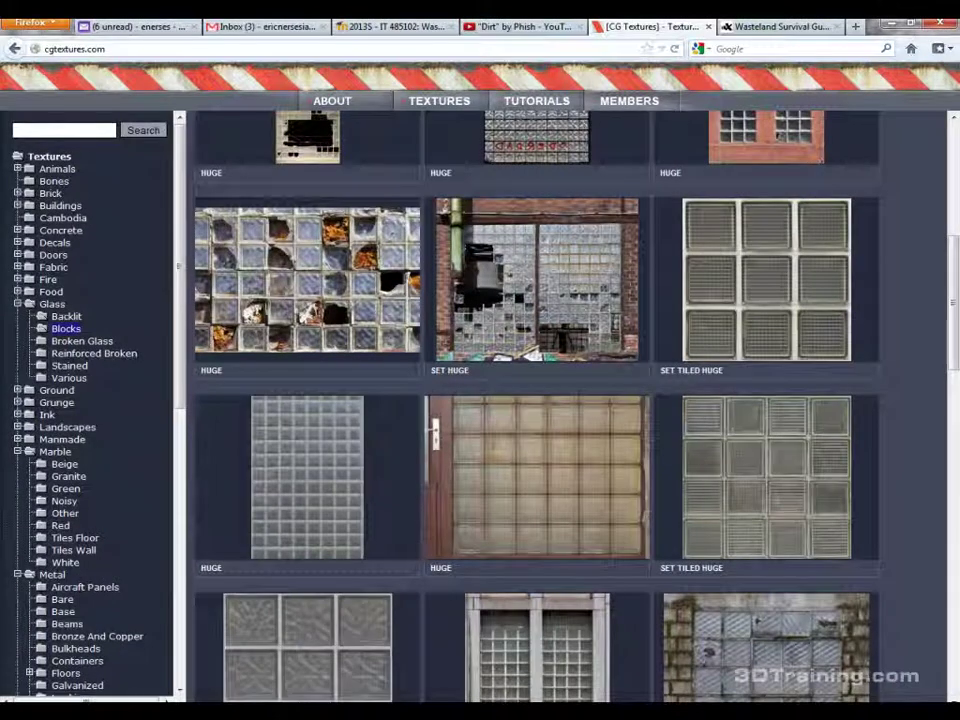
click(395, 27)
scroll(480, 380, down, 3)
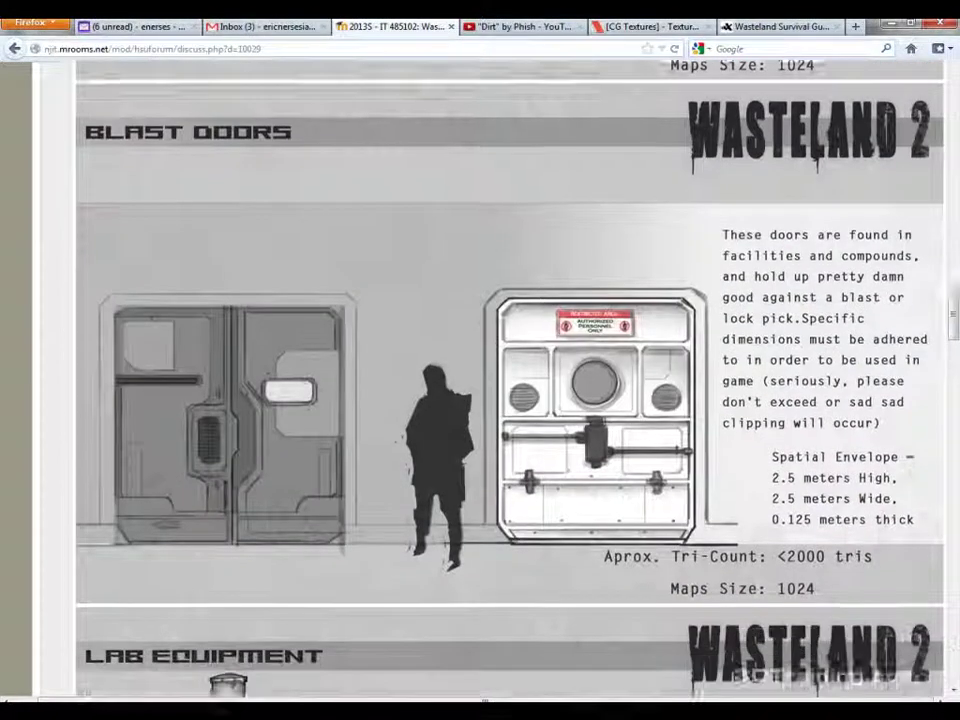
scroll(480, 380, up, 3)
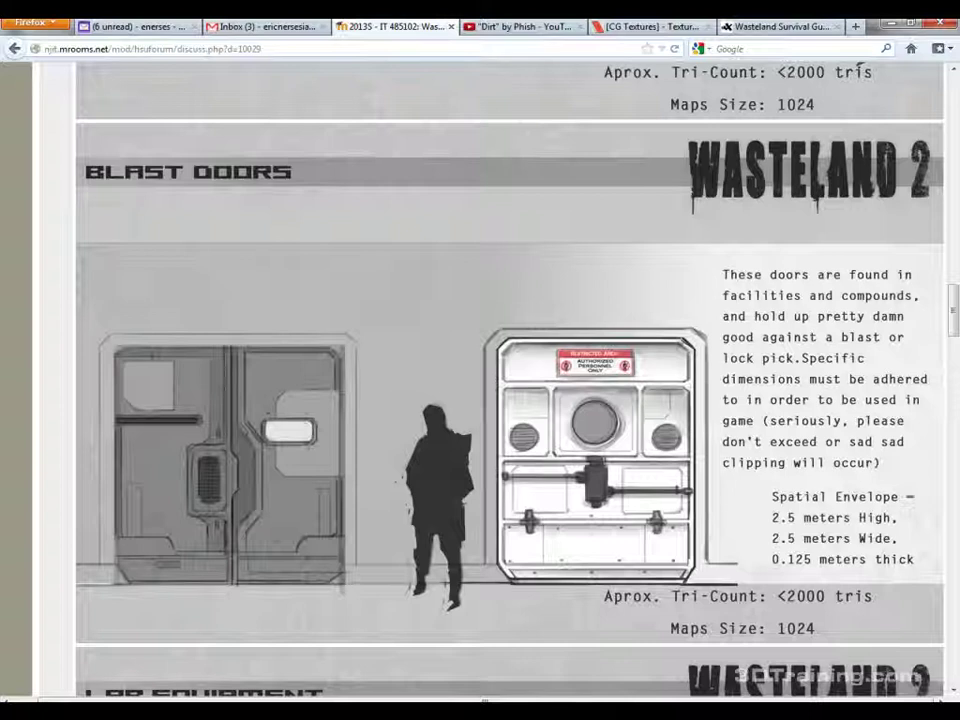
Step: Look through the other Wasteland 2 asset briefs on the forum page and return to the Blast Doors specifications
scroll(500, 380, down, 10)
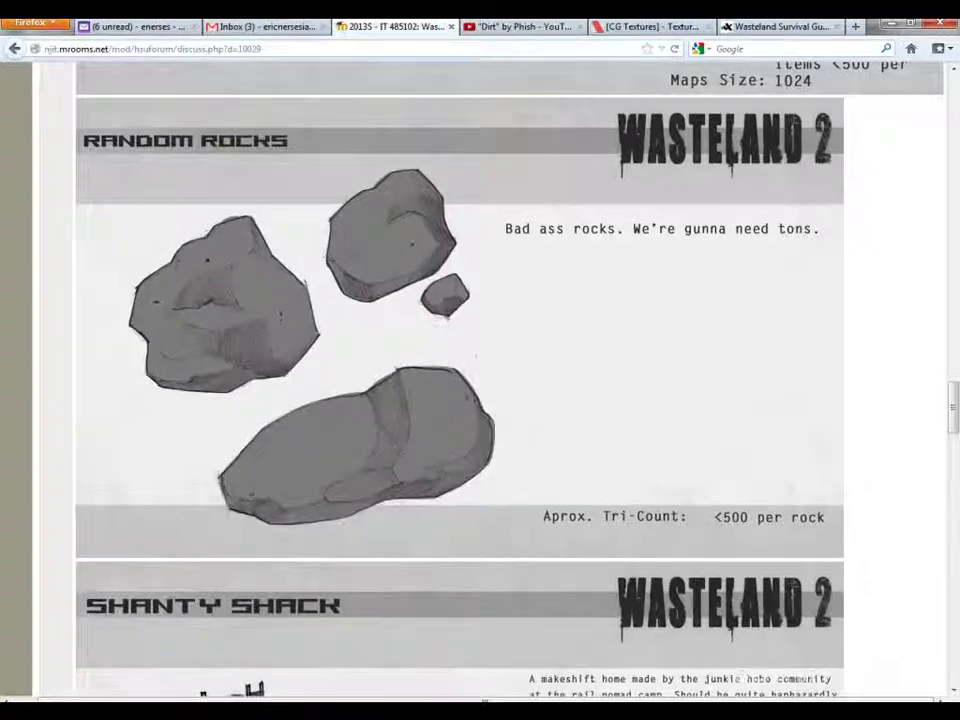
scroll(460, 380, down, 8)
scroll(460, 380, up, 6)
scroll(480, 380, up, 10)
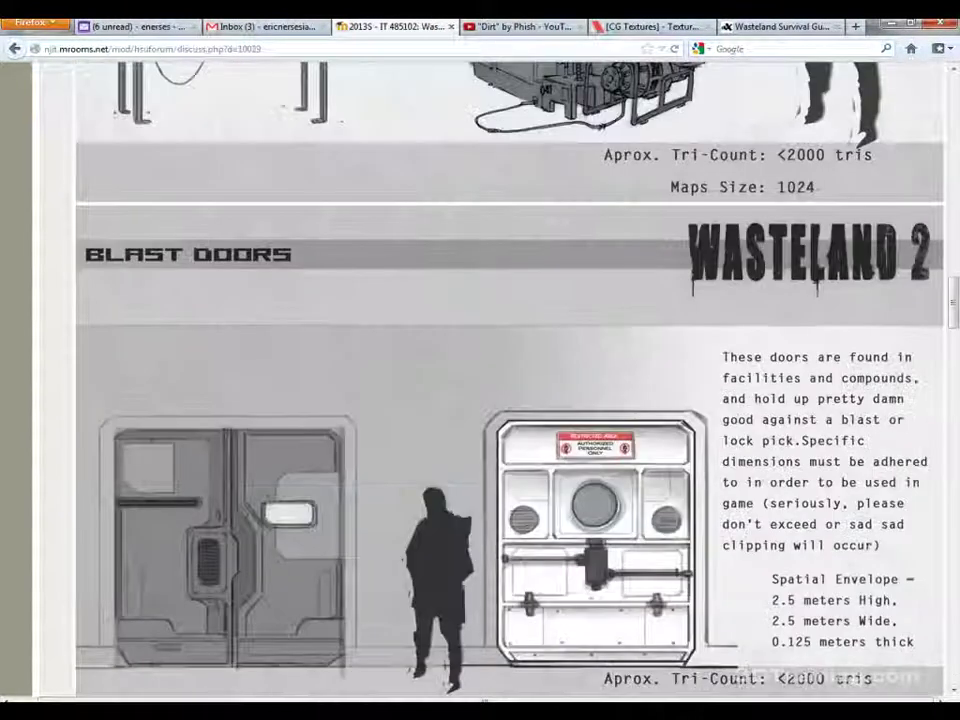
scroll(480, 380, up, 3)
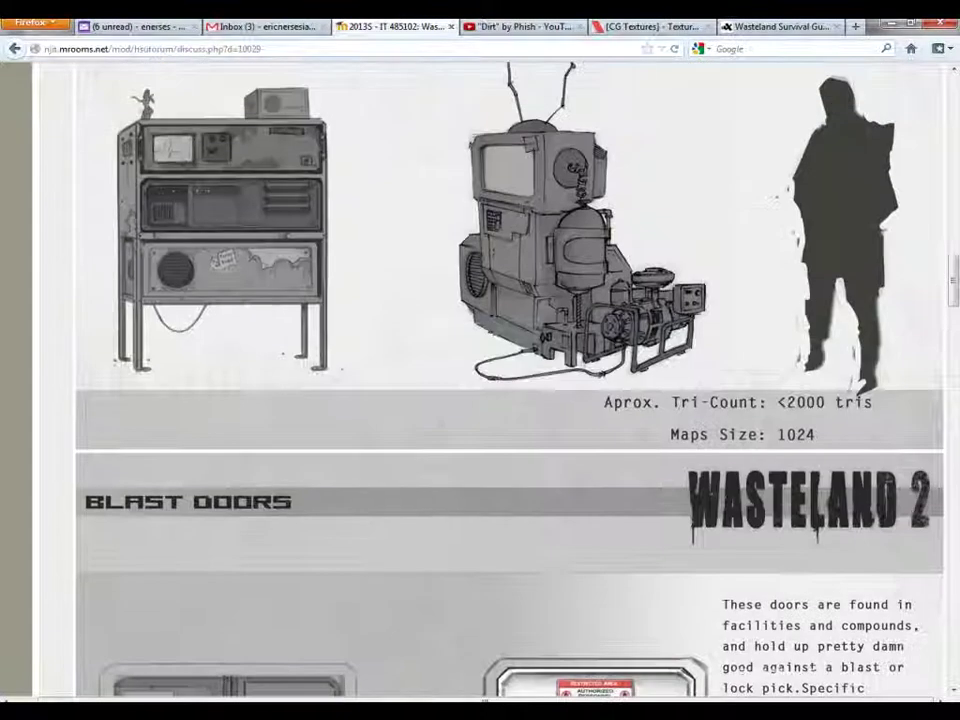
scroll(480, 380, down, 3)
scroll(480, 380, up, 6)
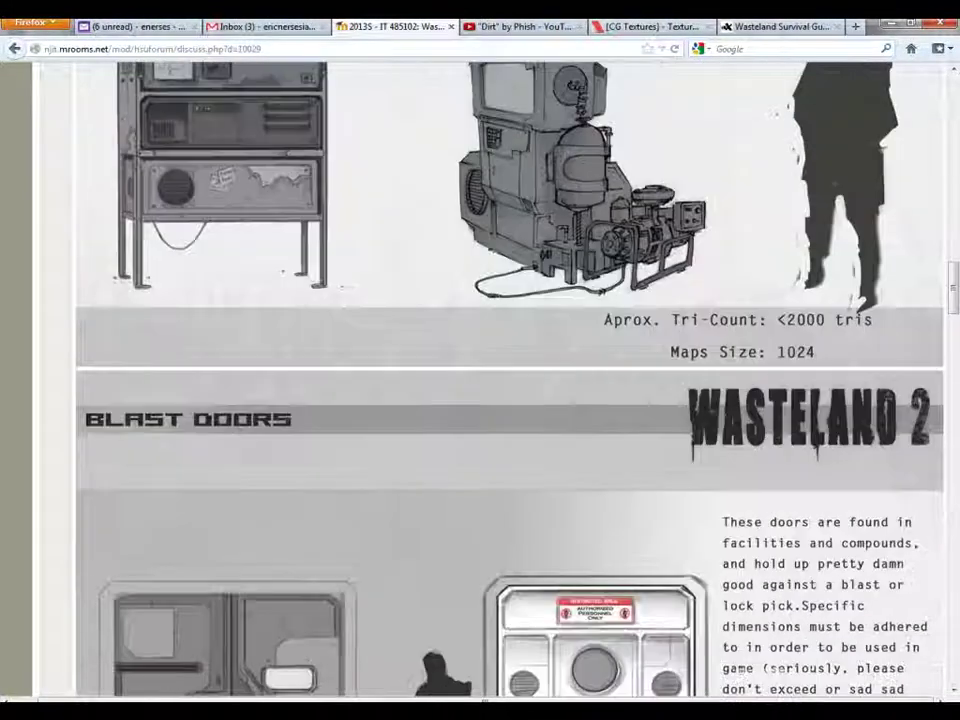
scroll(508, 690, up, 15)
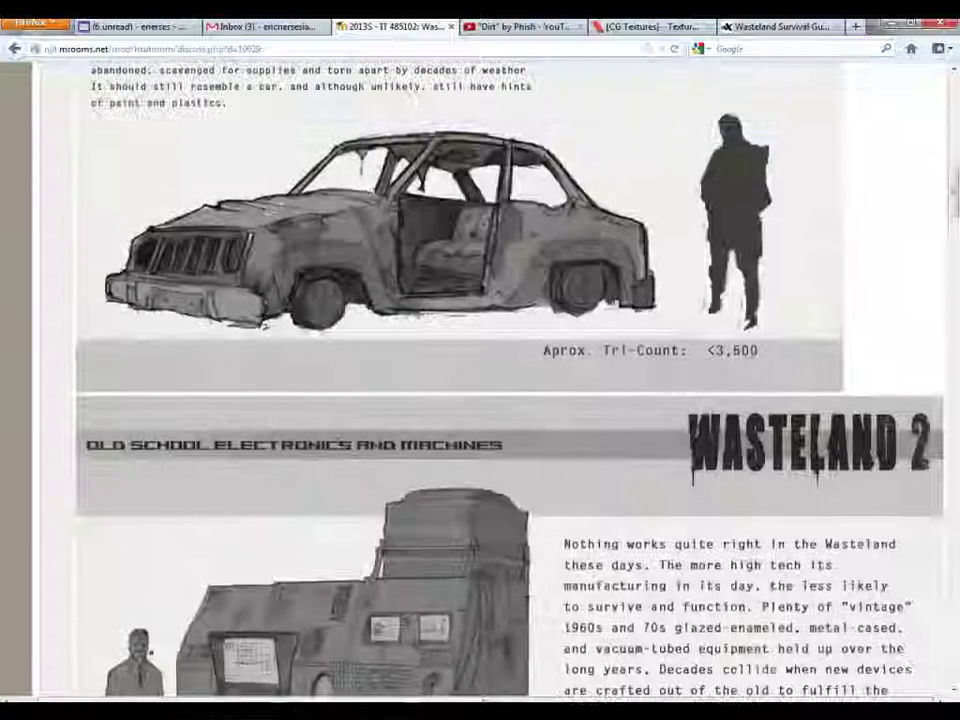
scroll(480, 380, down, 20)
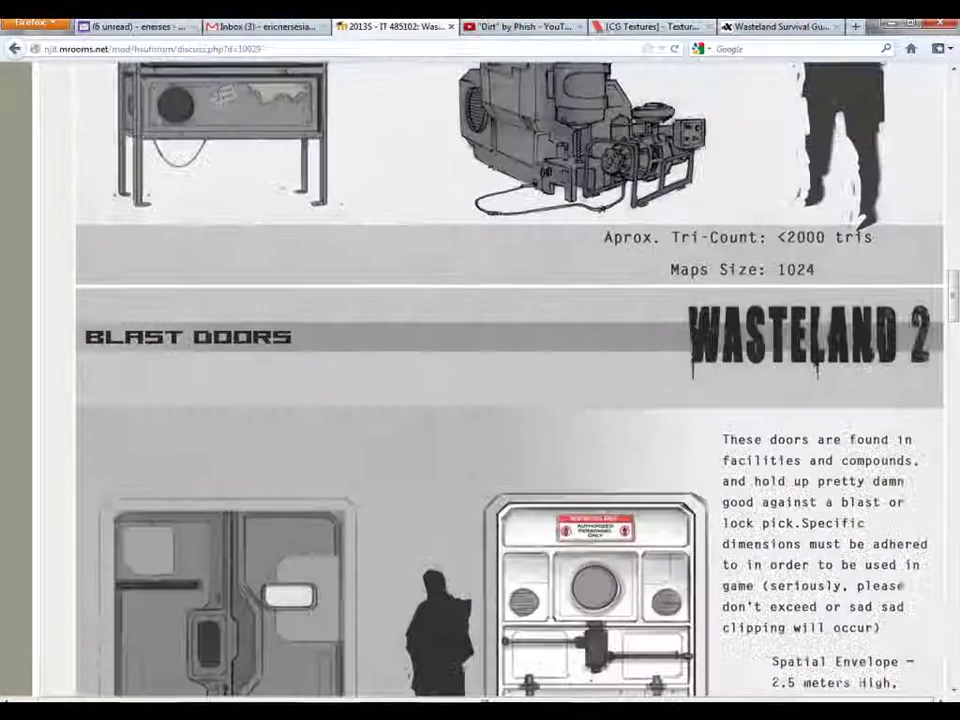
scroll(480, 380, up, 3)
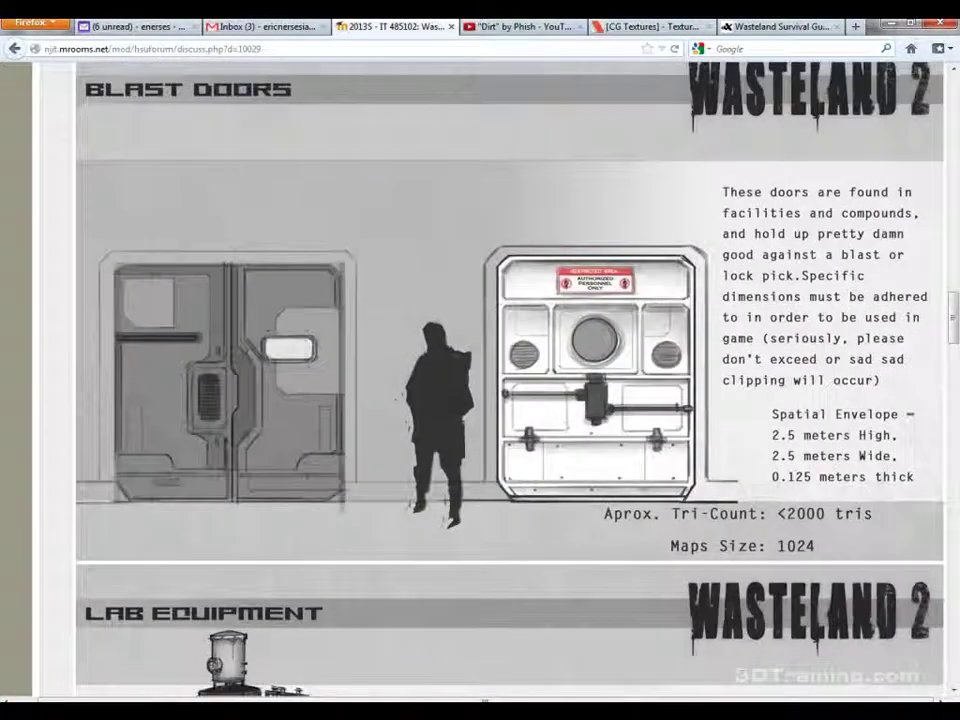